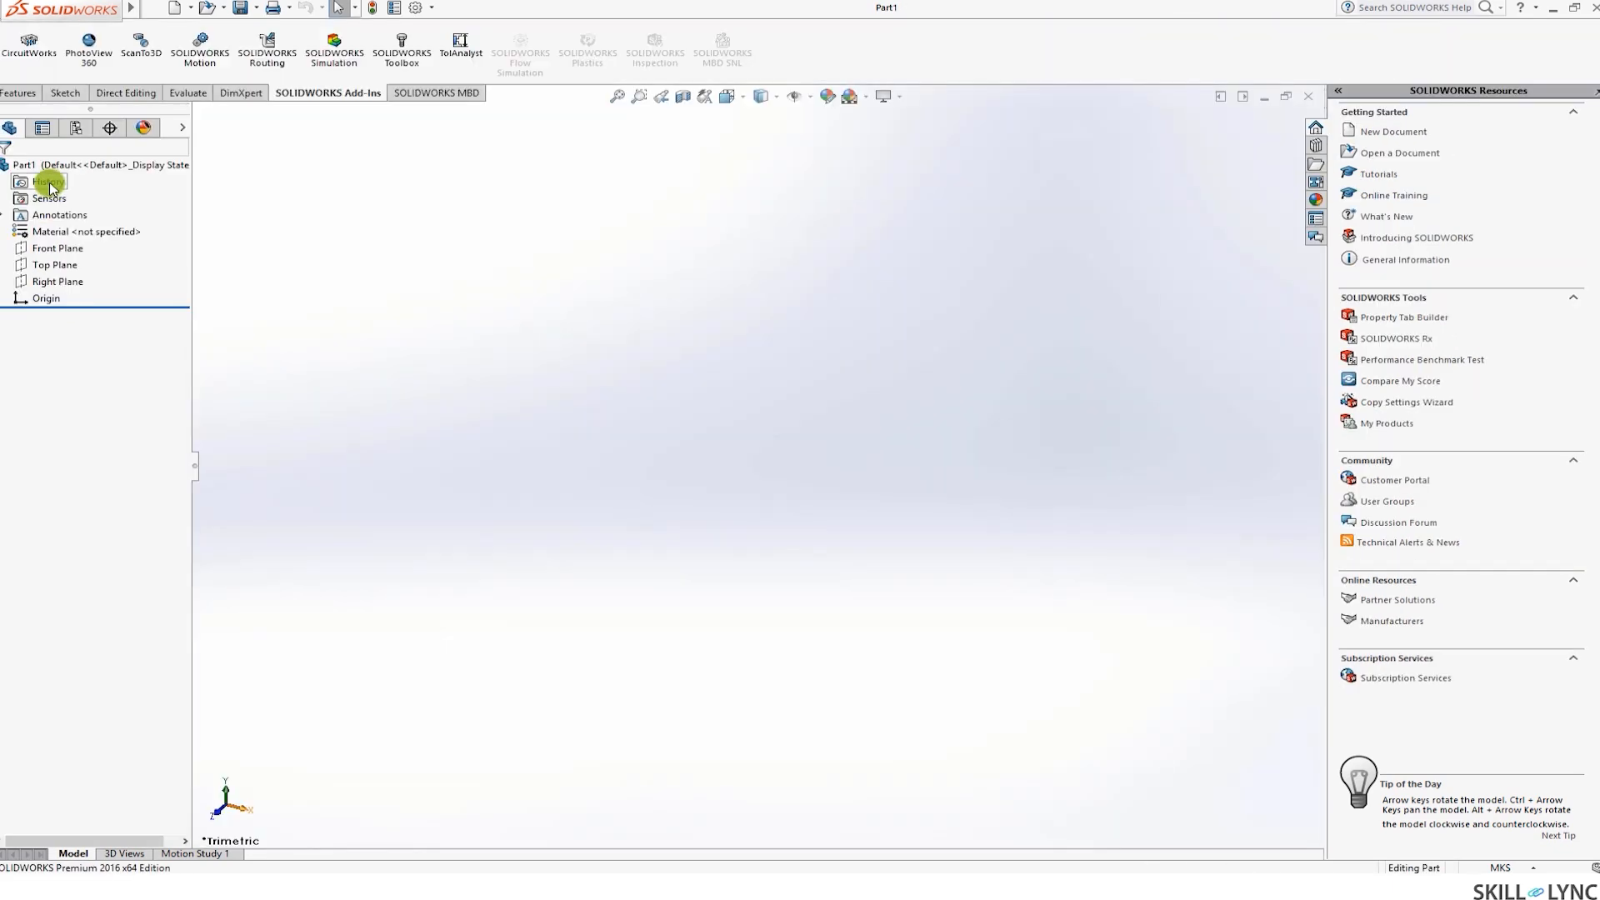
# Sketch a circle on the Top Plane, centred on the origin, with a radius of 0.05 m
pyautogui.click(50, 262)
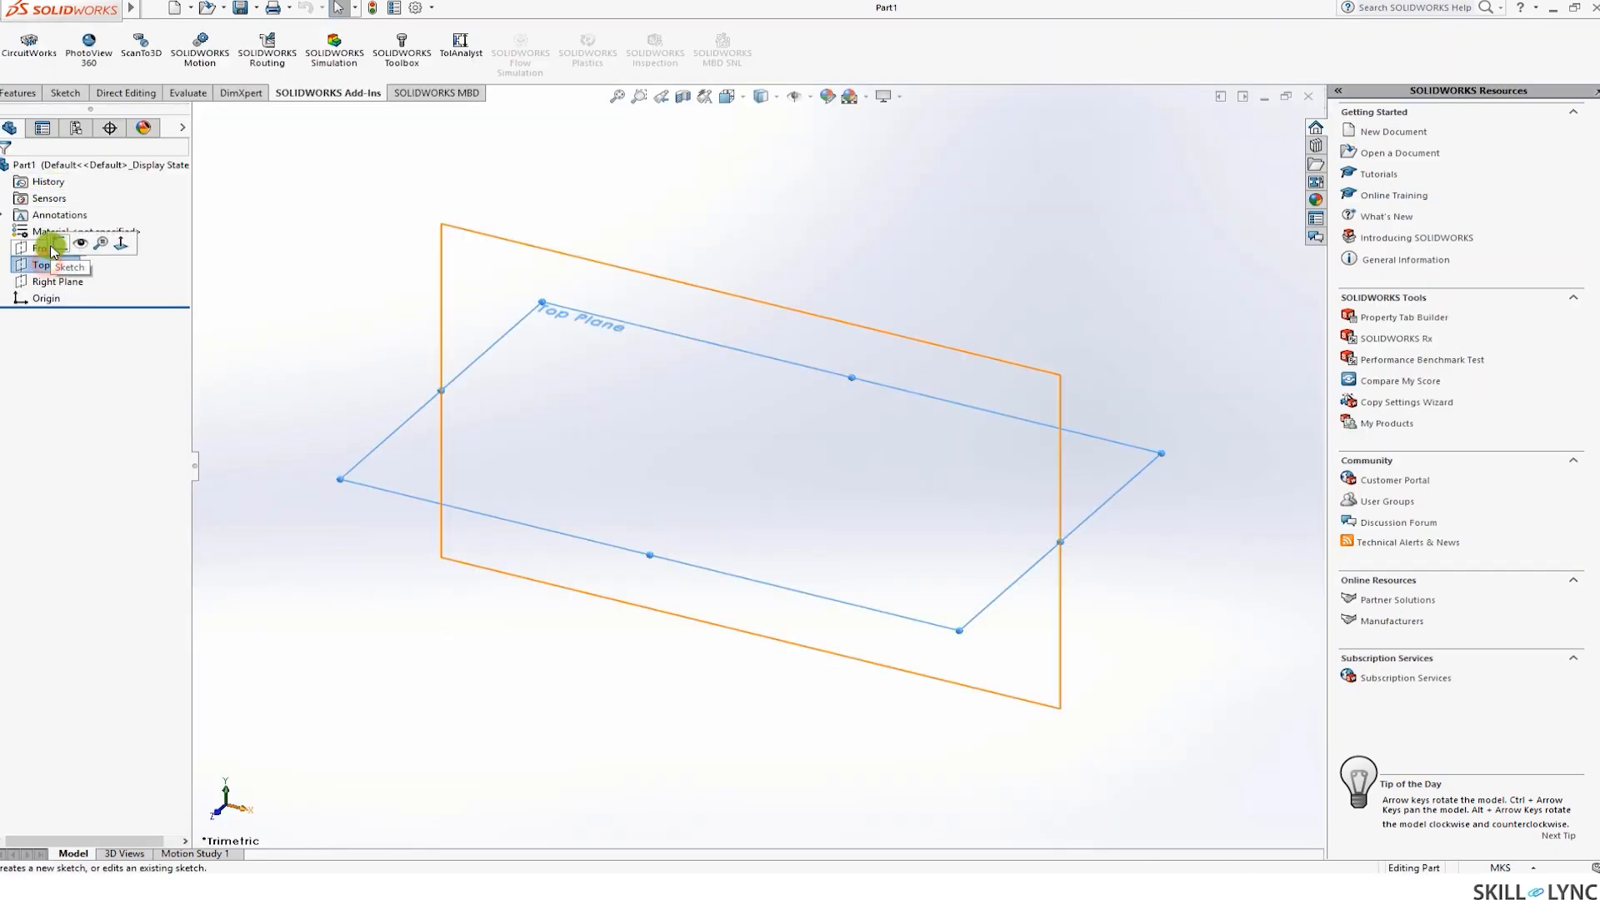
pyautogui.click(121, 242)
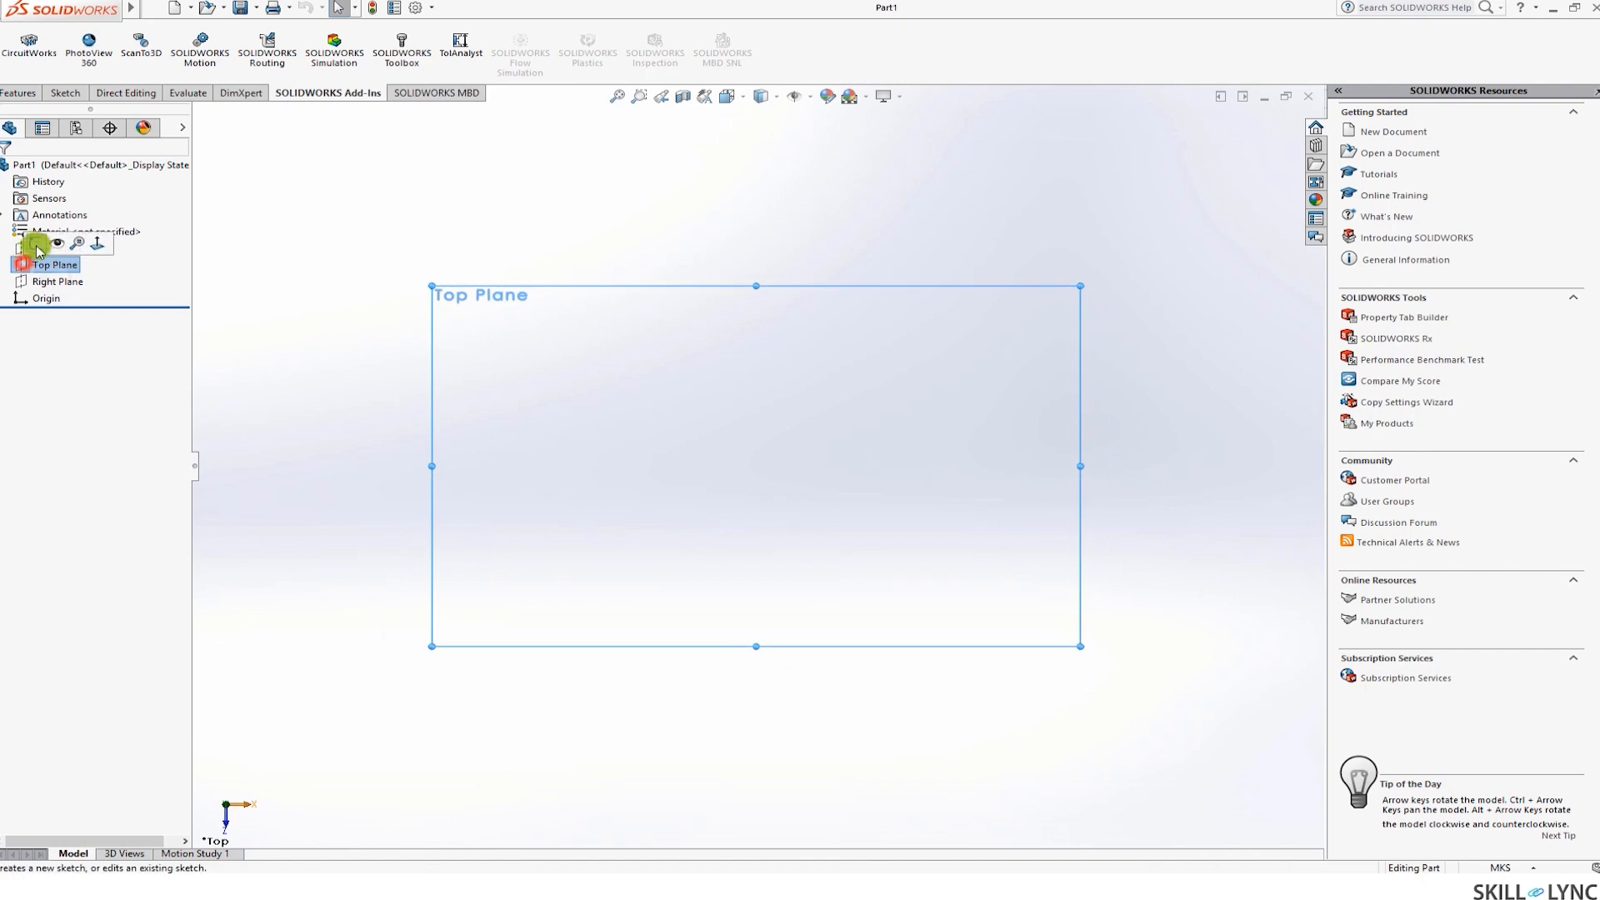
pyautogui.click(42, 246)
pyautogui.click(133, 35)
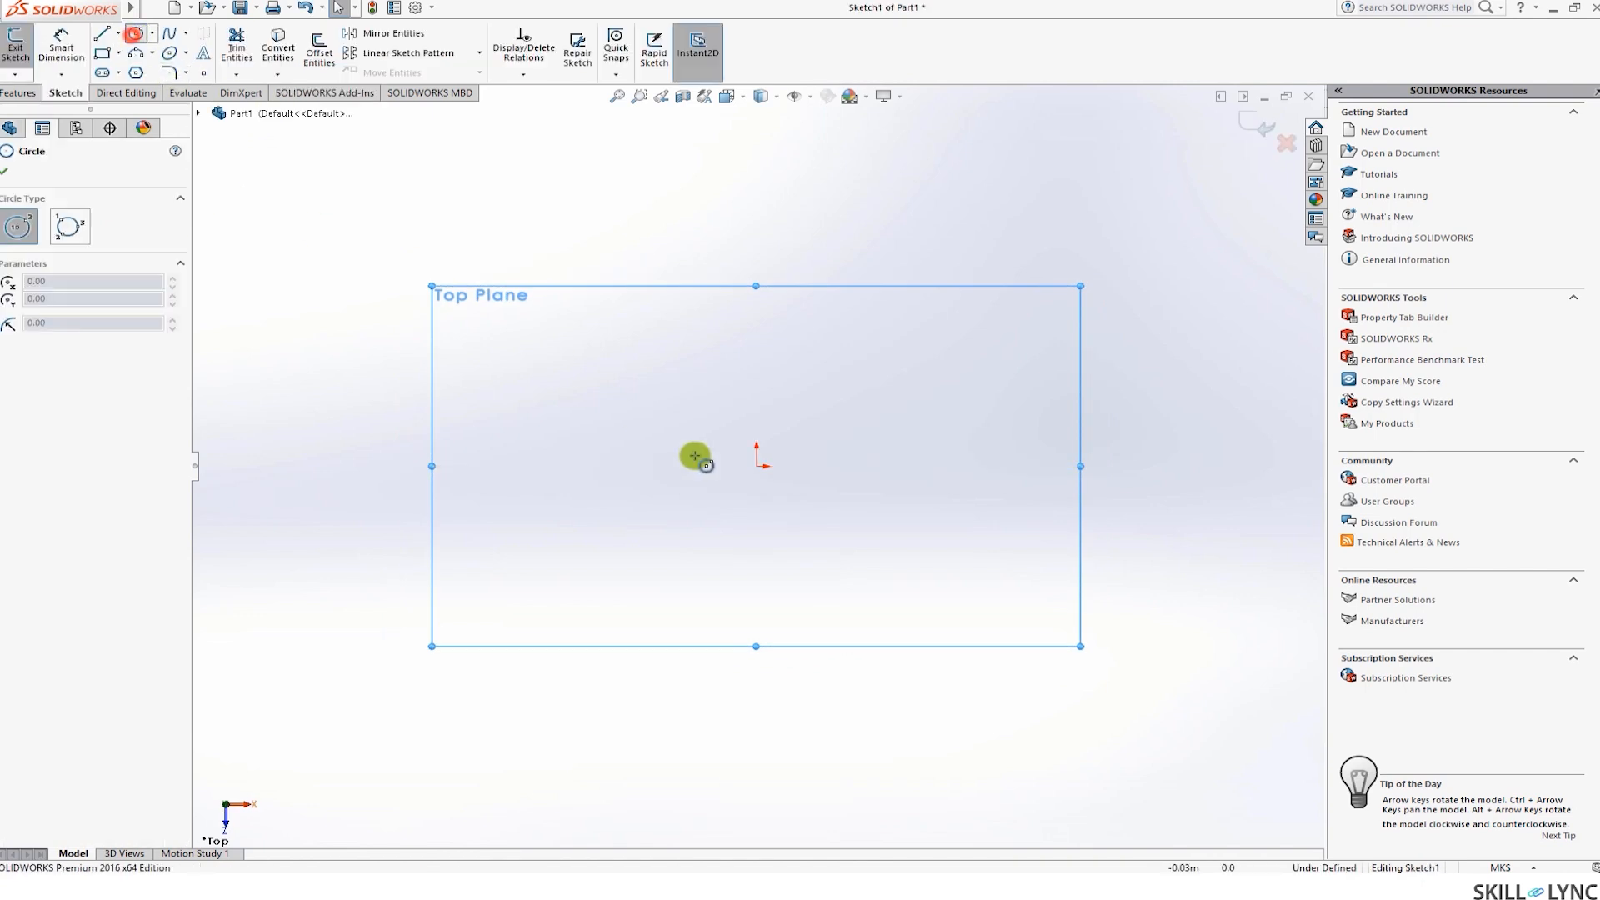
pyautogui.click(756, 466)
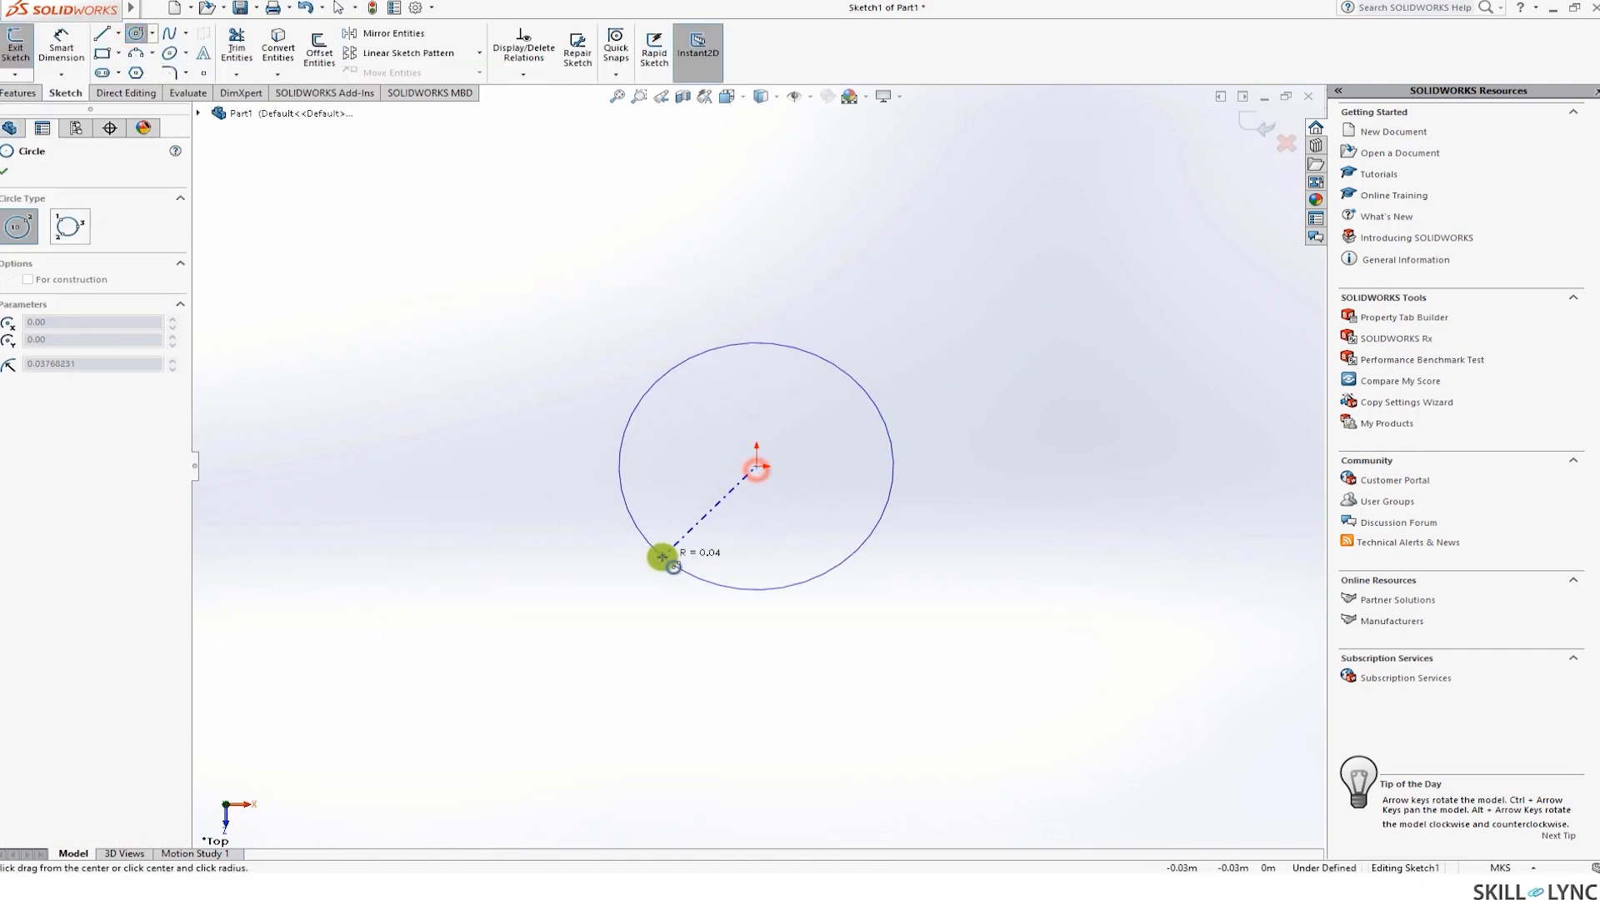
pyautogui.click(649, 564)
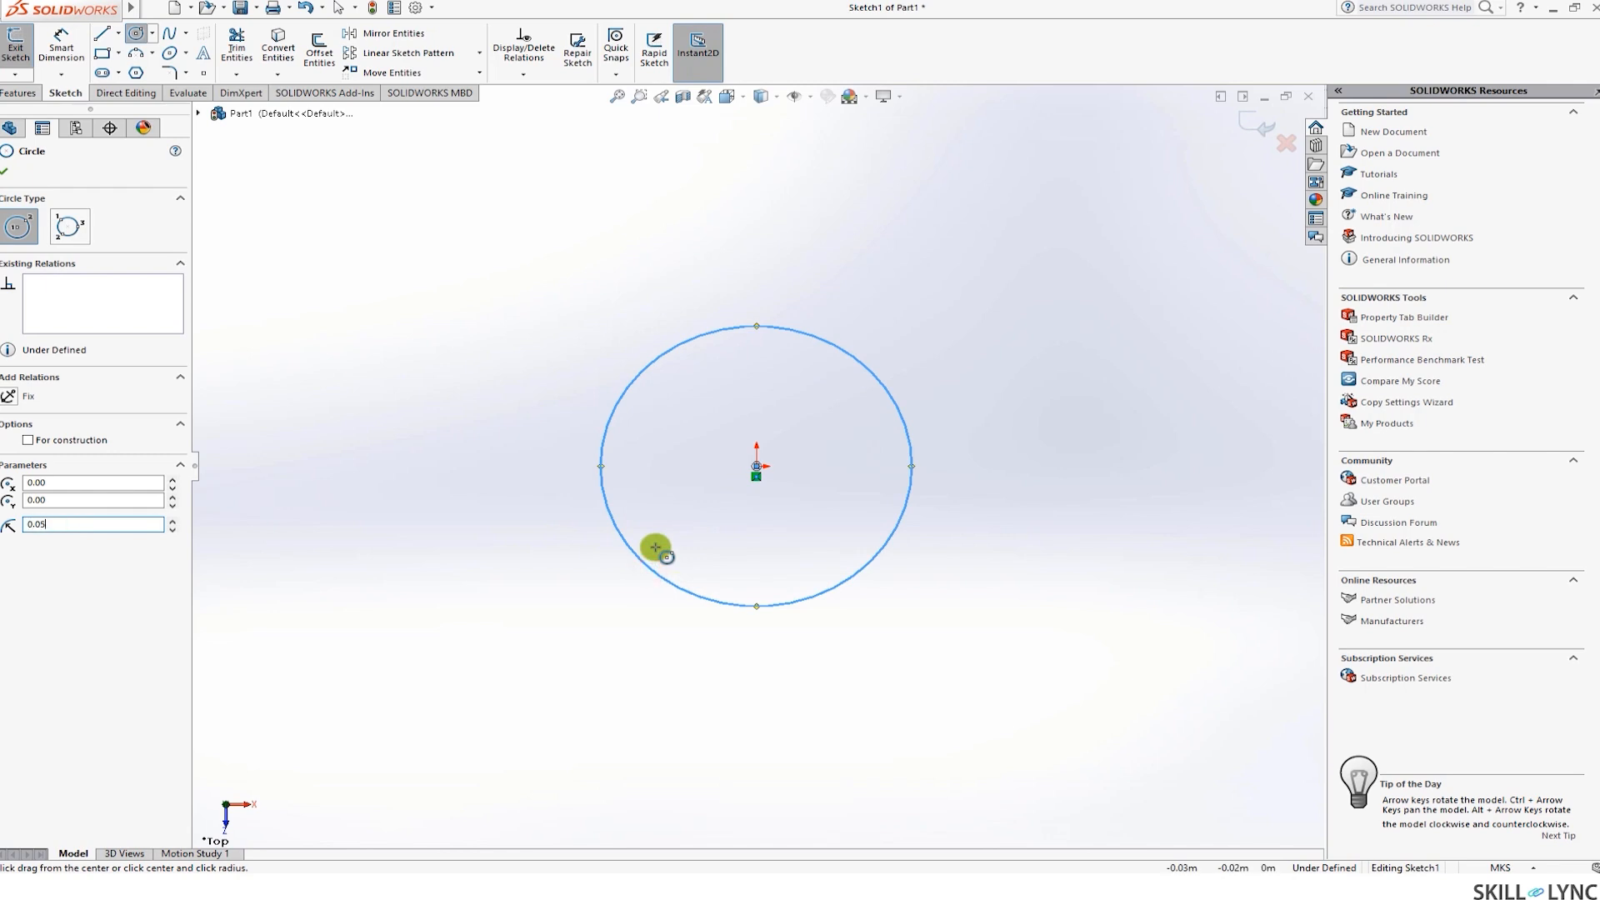
pyautogui.press('Return')
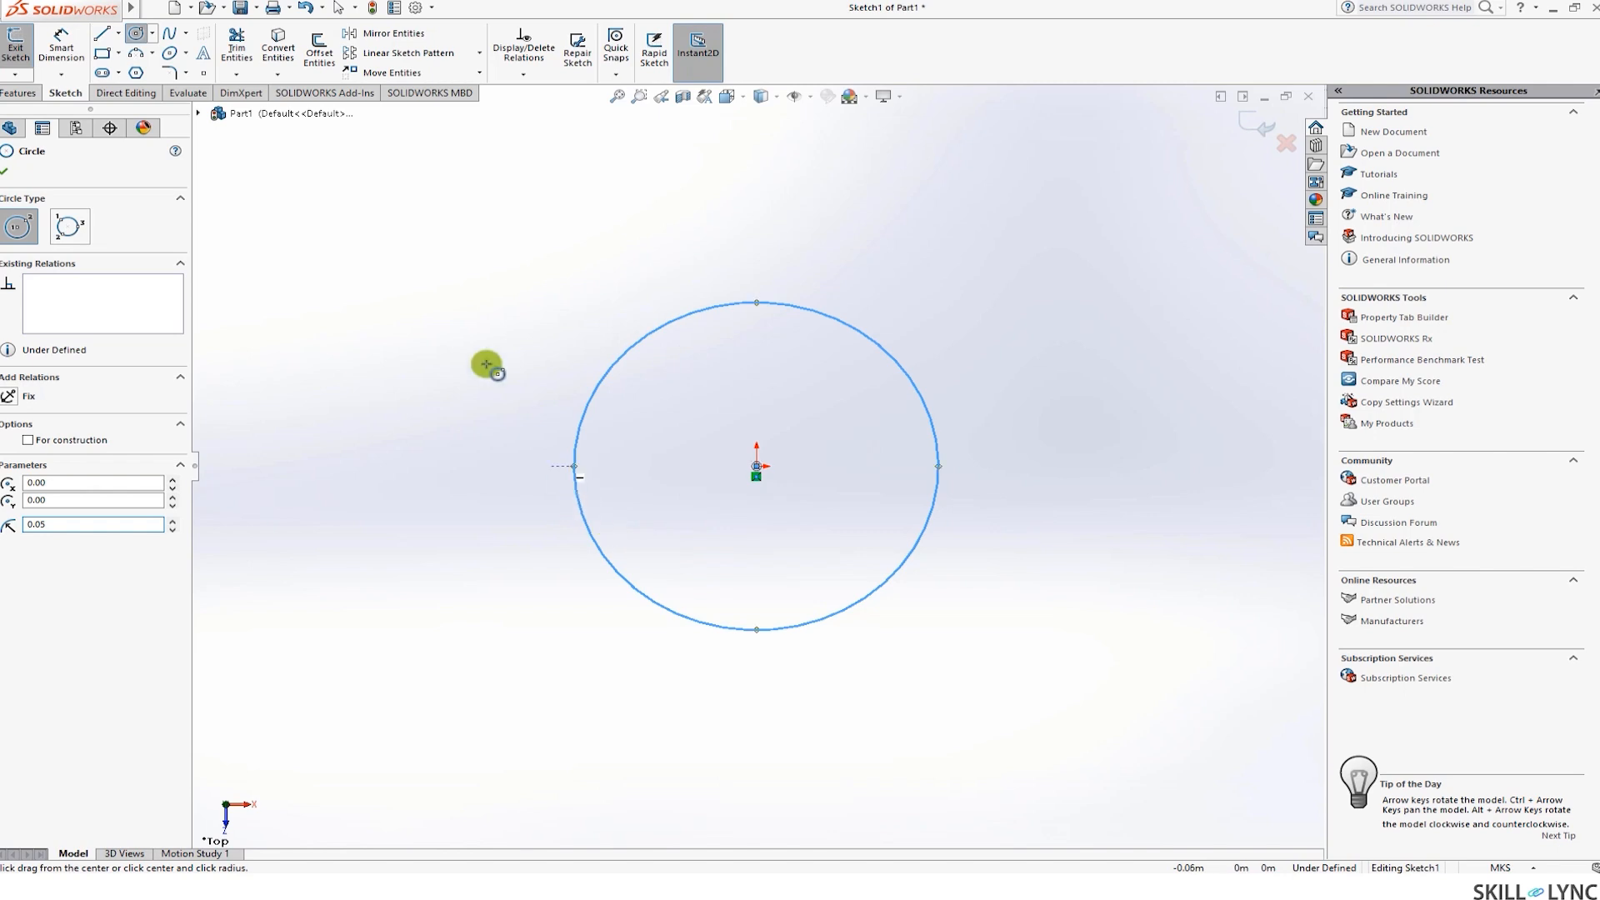
pyautogui.click(2, 173)
# Extrude the circle as a blind boss with a depth of 0.1 m in the reversed, downward direction
pyautogui.scroll(2, 493, 457)
pyautogui.scroll(-1, 517, 469)
pyautogui.moveTo(542, 483)
pyautogui.mouseDown(button='middle')
pyautogui.moveTo(567, 364)
pyautogui.moveTo(517, 303)
pyautogui.mouseUp(button='middle')
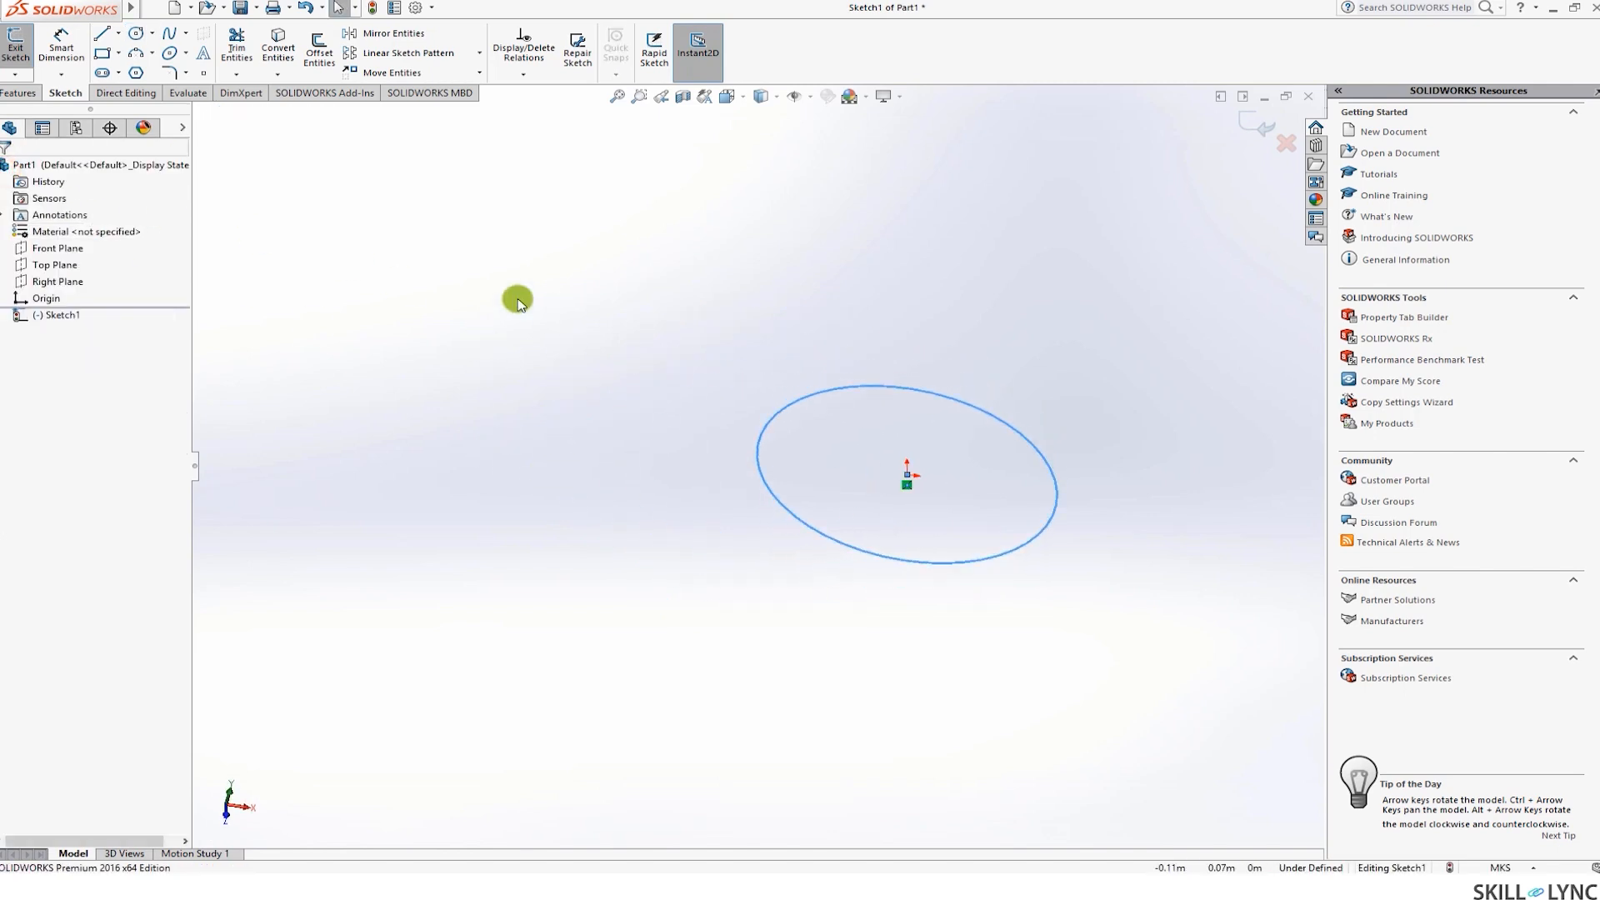
pyautogui.click(12, 93)
pyautogui.click(22, 46)
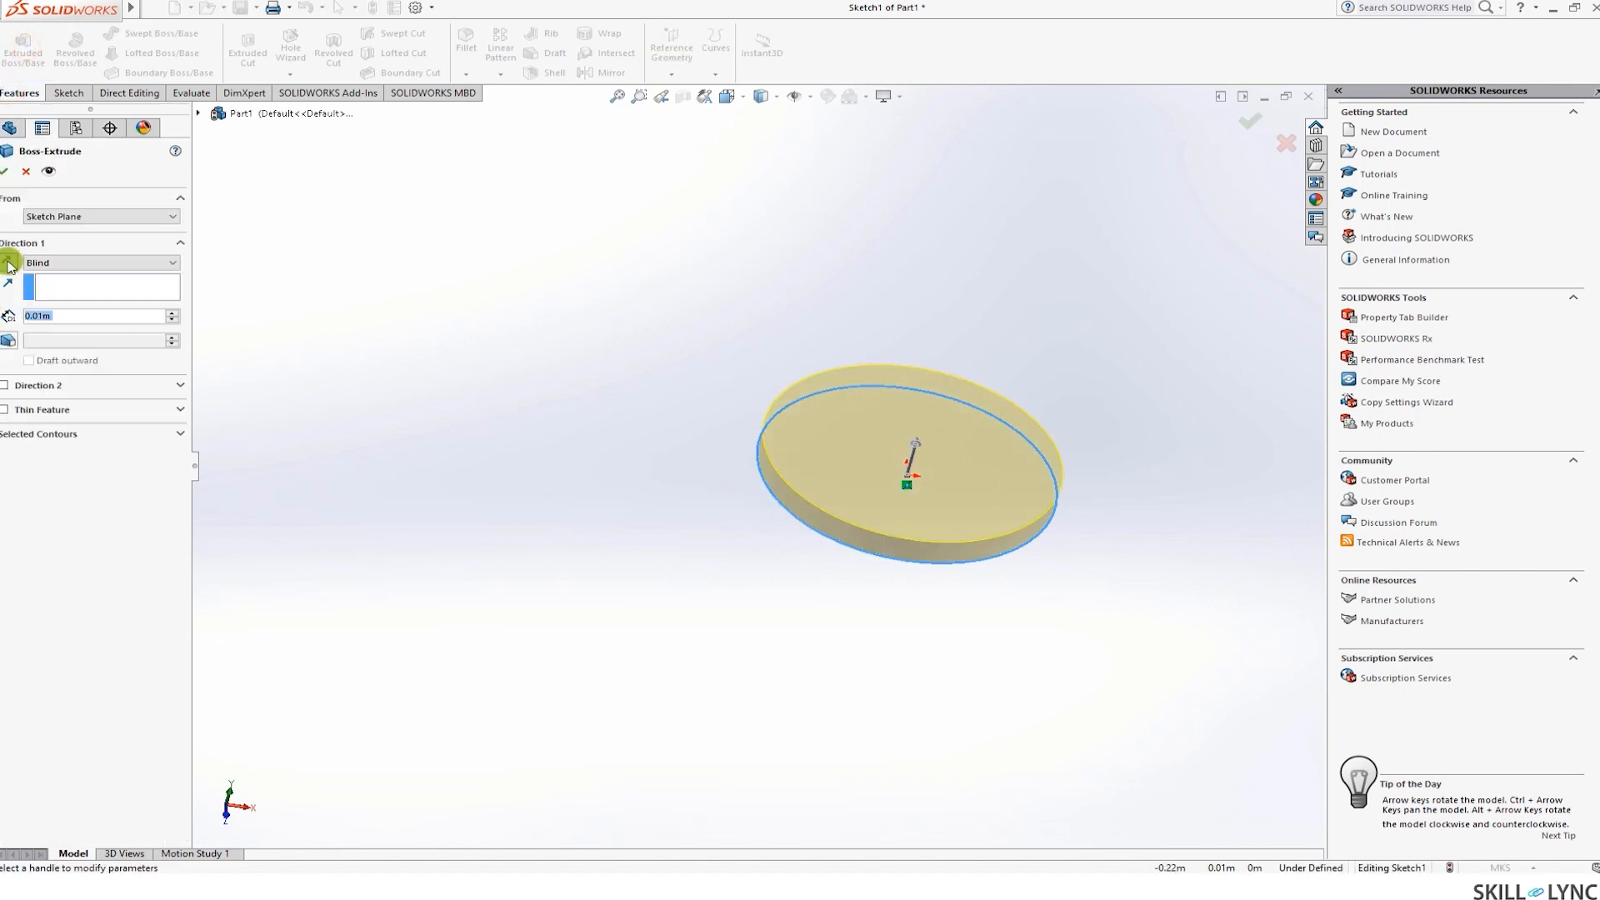
pyautogui.click(10, 263)
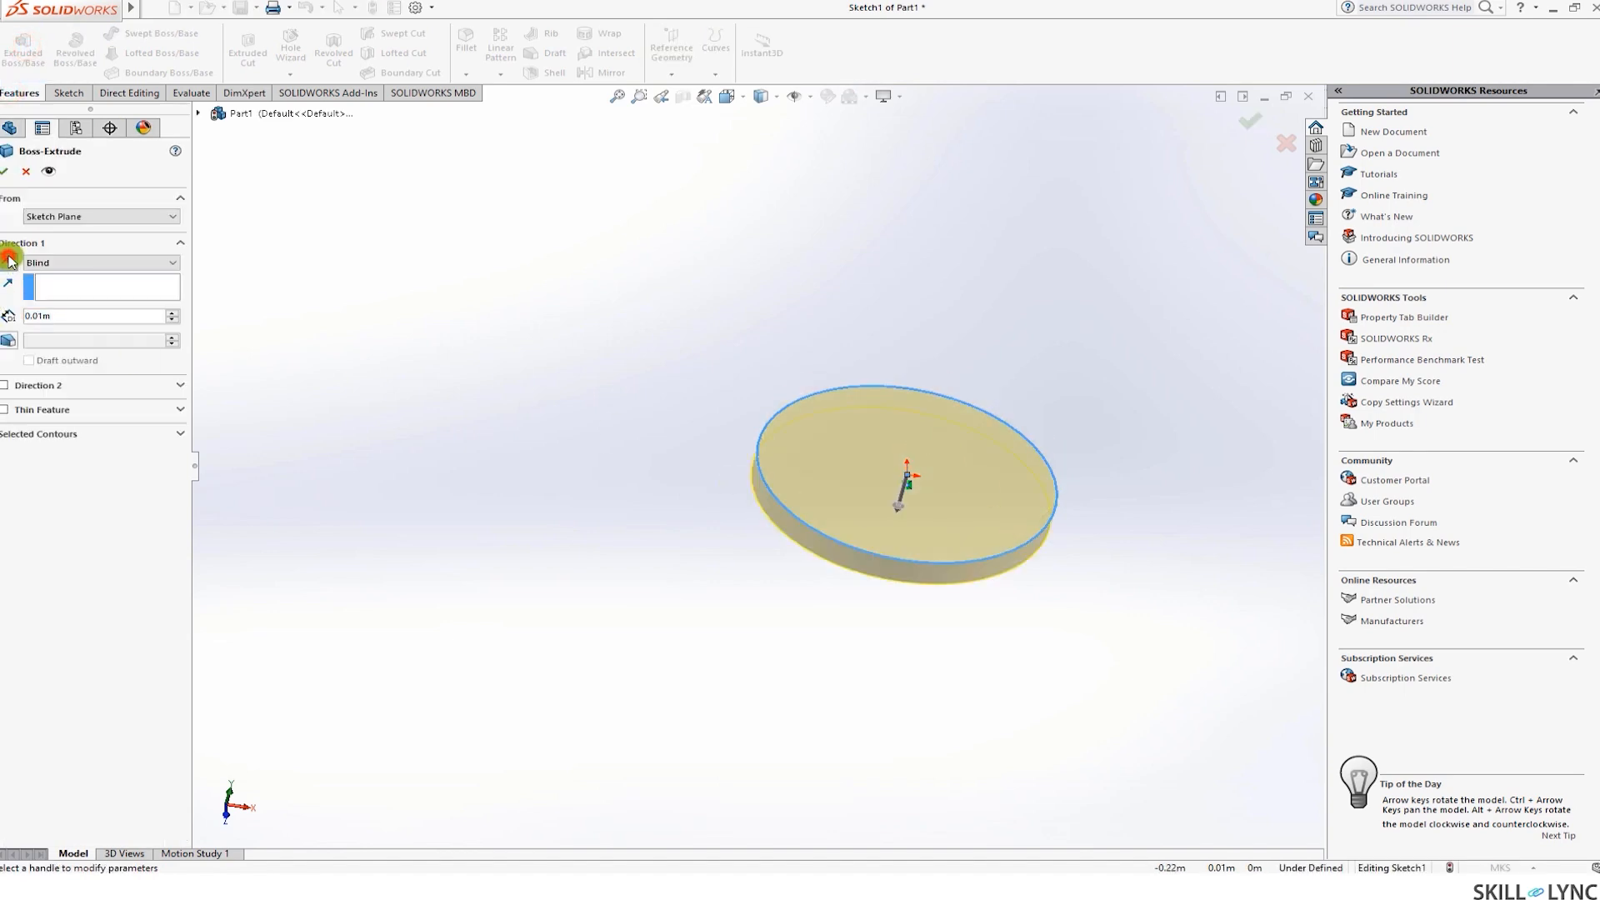
pyautogui.click(39, 315)
pyautogui.press('BackSpace')
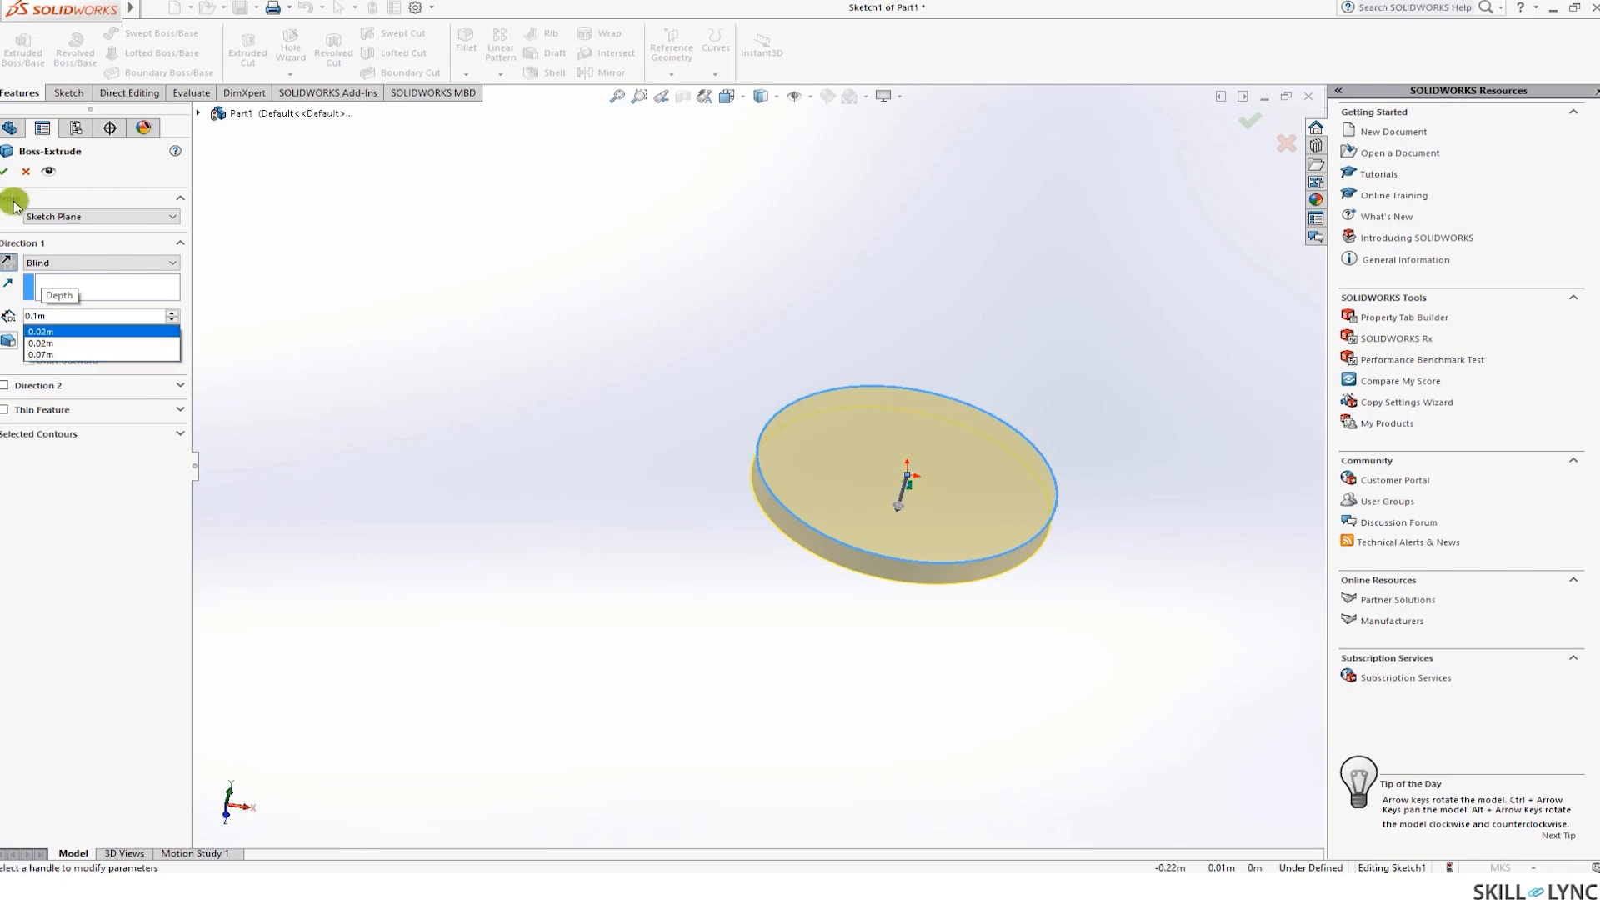
pyautogui.click(10, 173)
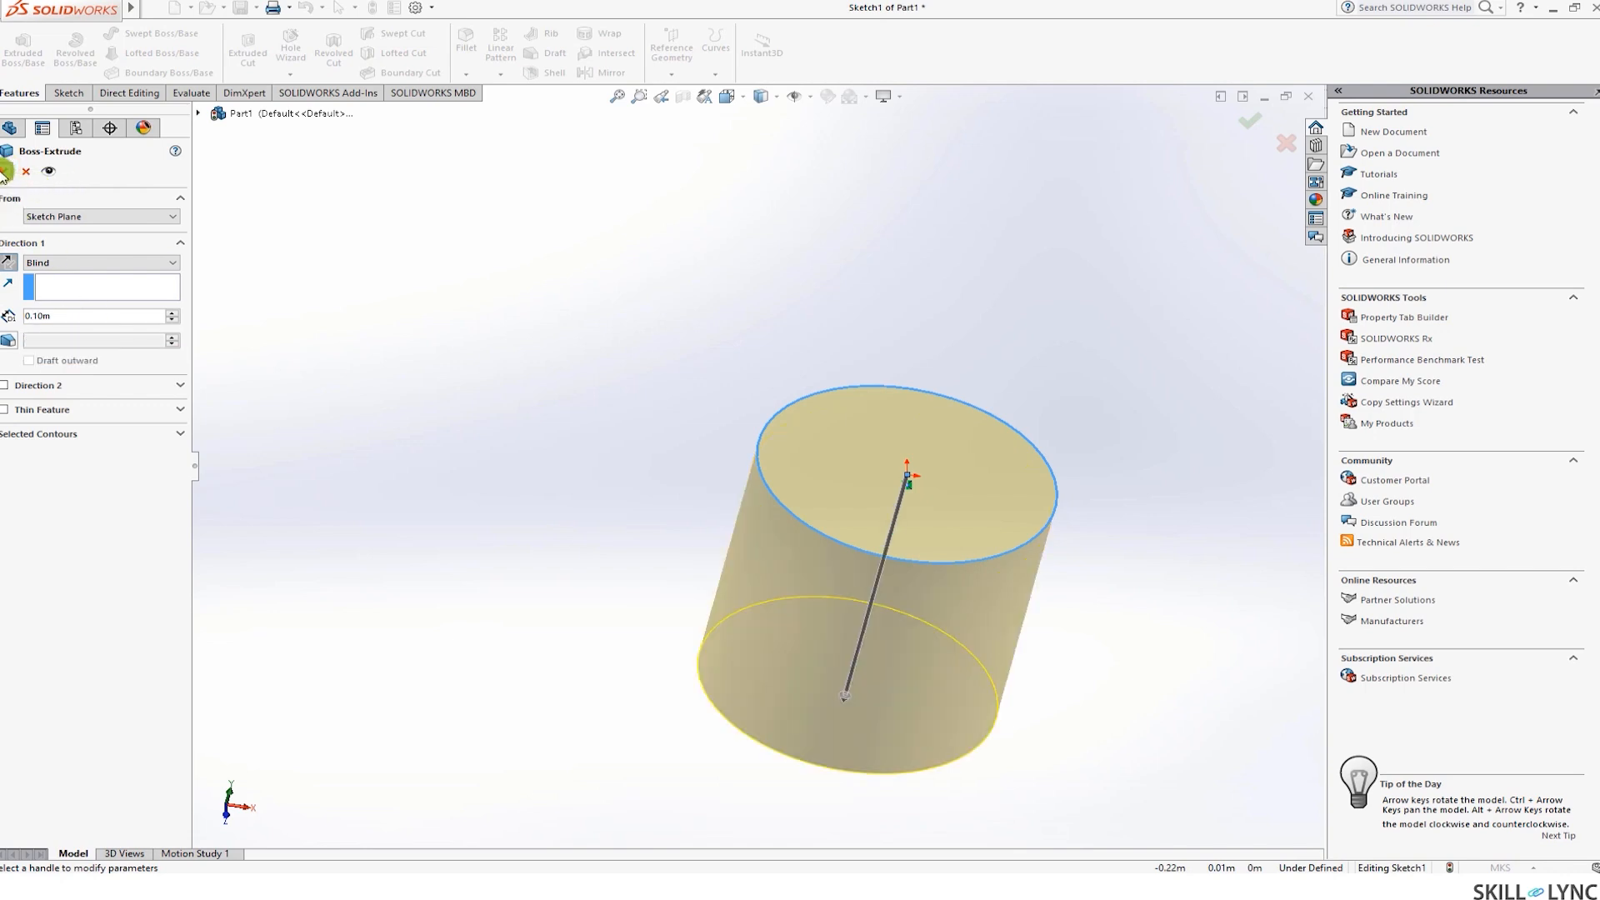
pyautogui.click(6, 172)
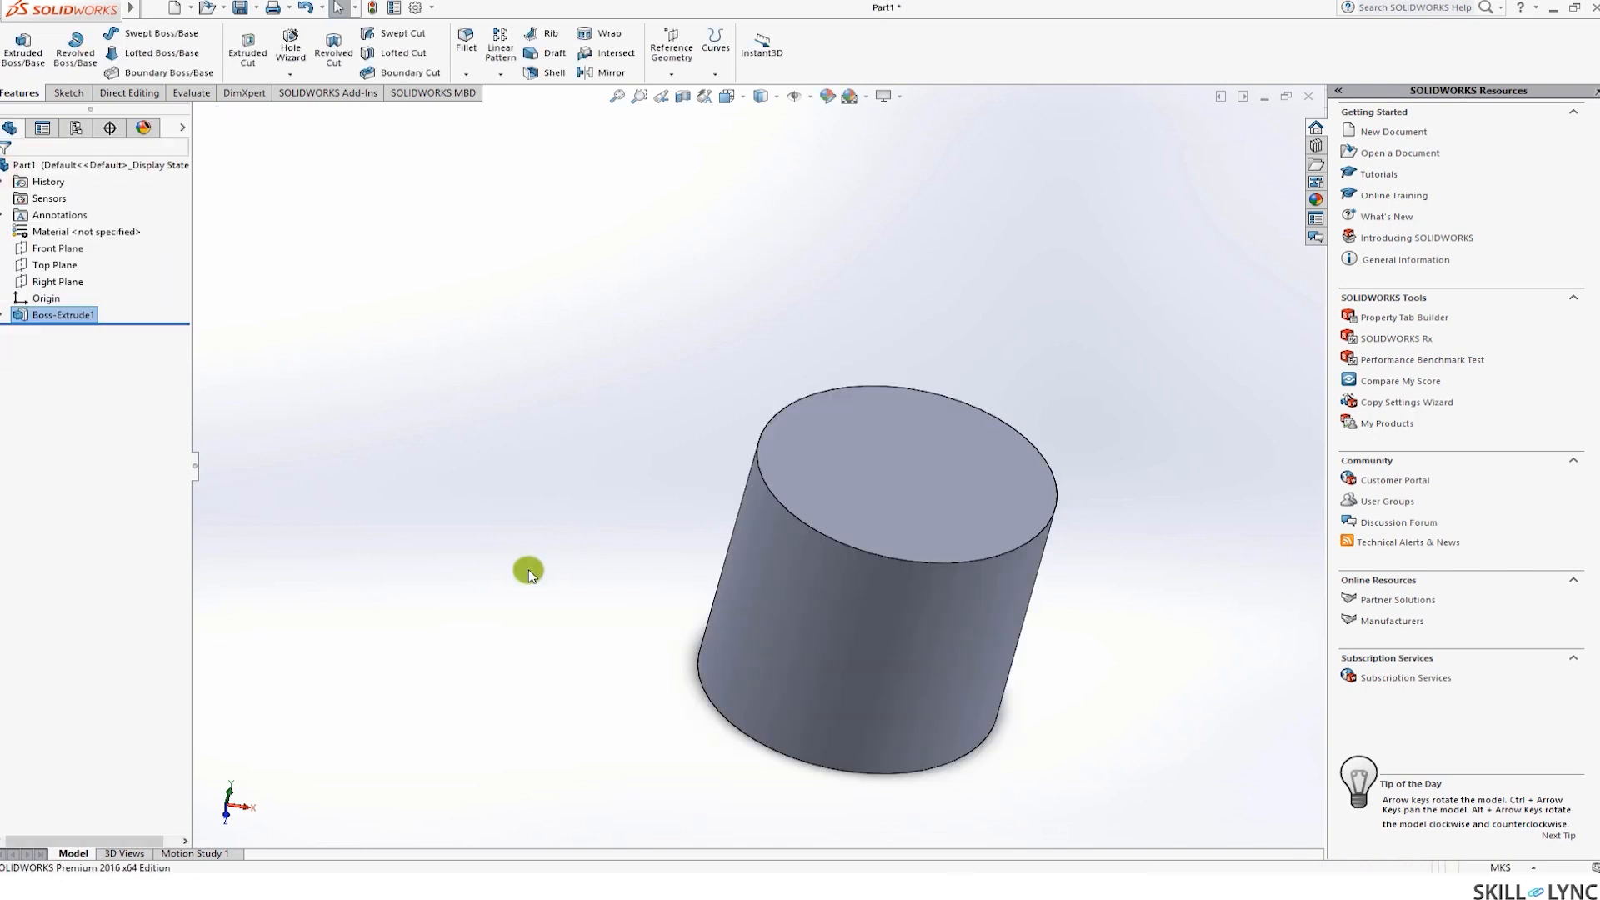
# Orient the view normal to the Front Plane to look at the cylinder from the front
pyautogui.click(58, 249)
pyautogui.click(133, 237)
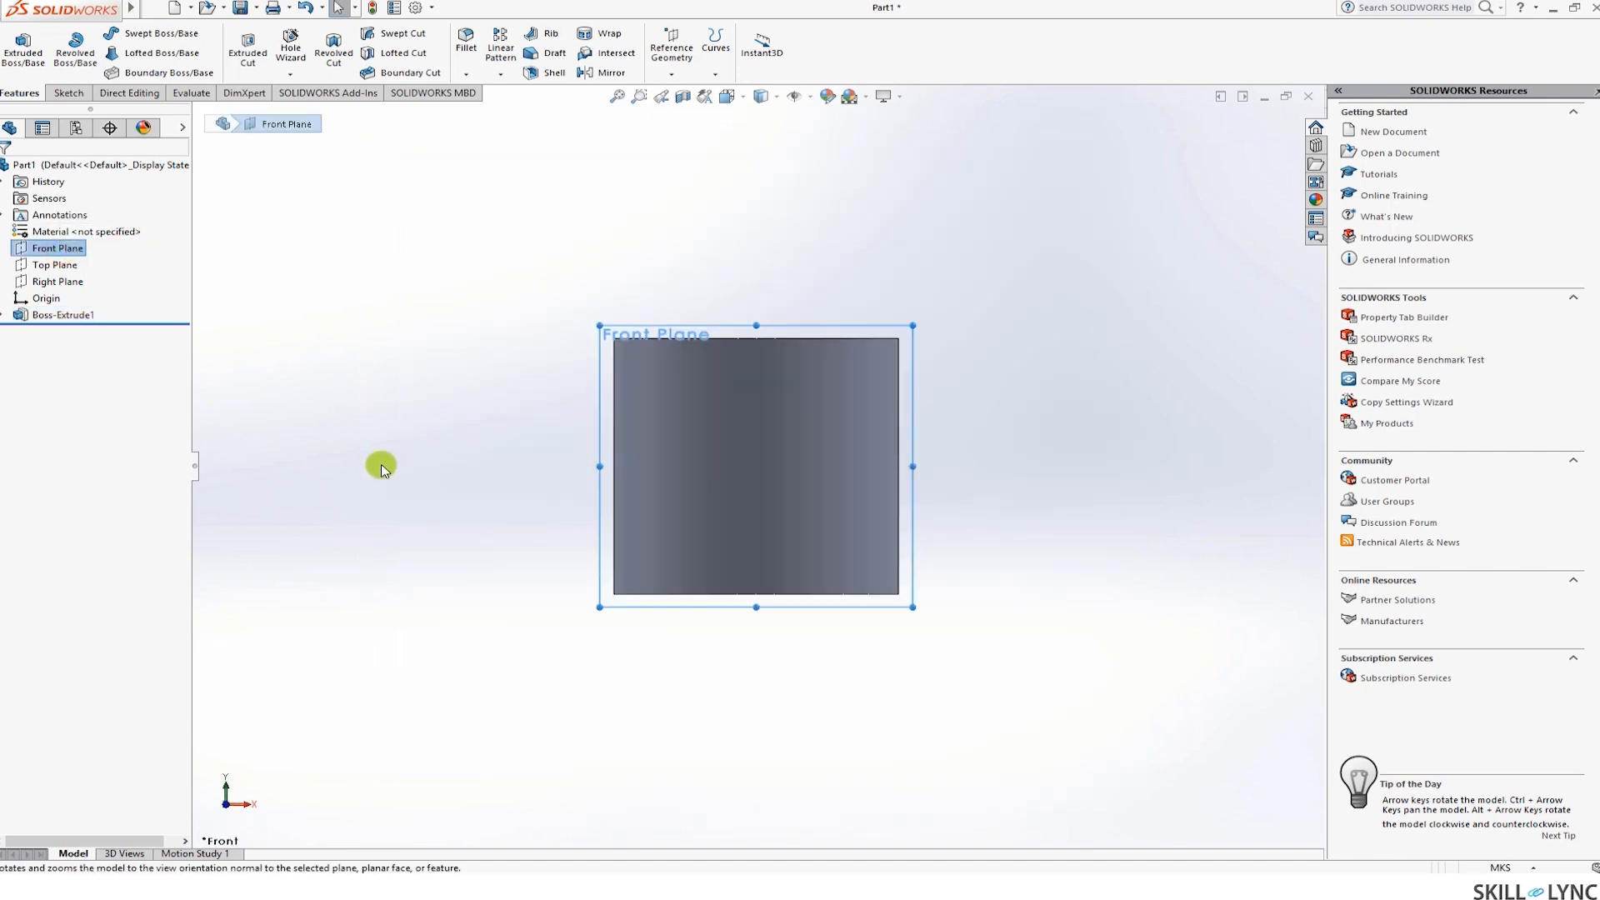
pyautogui.scroll(2, 510, 439)
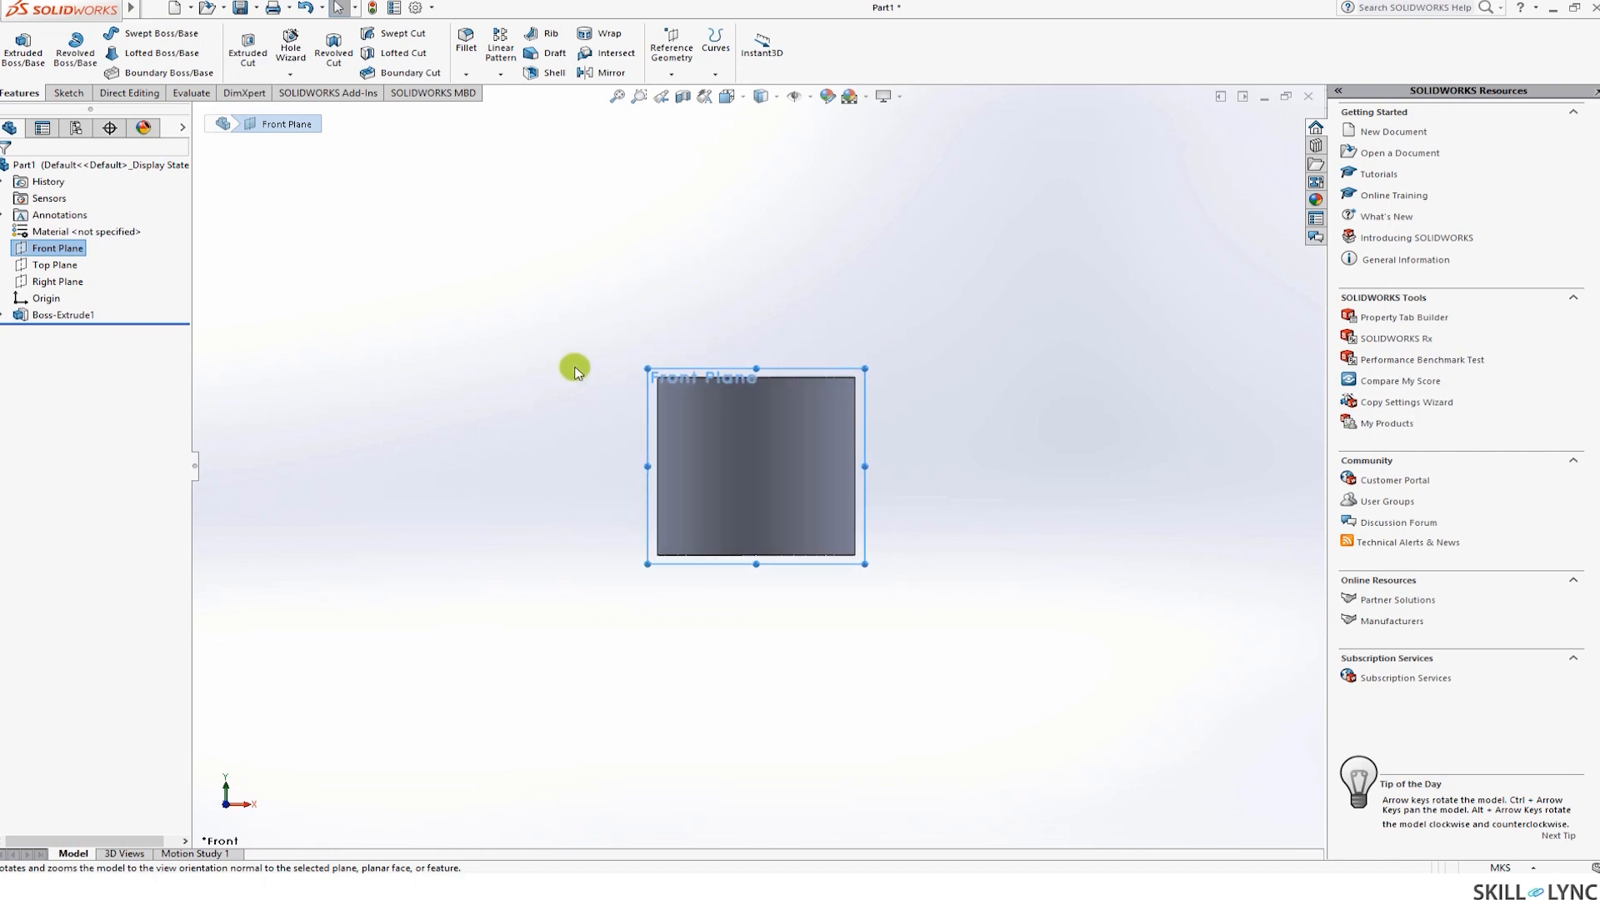
pyautogui.scroll(-3, 577, 372)
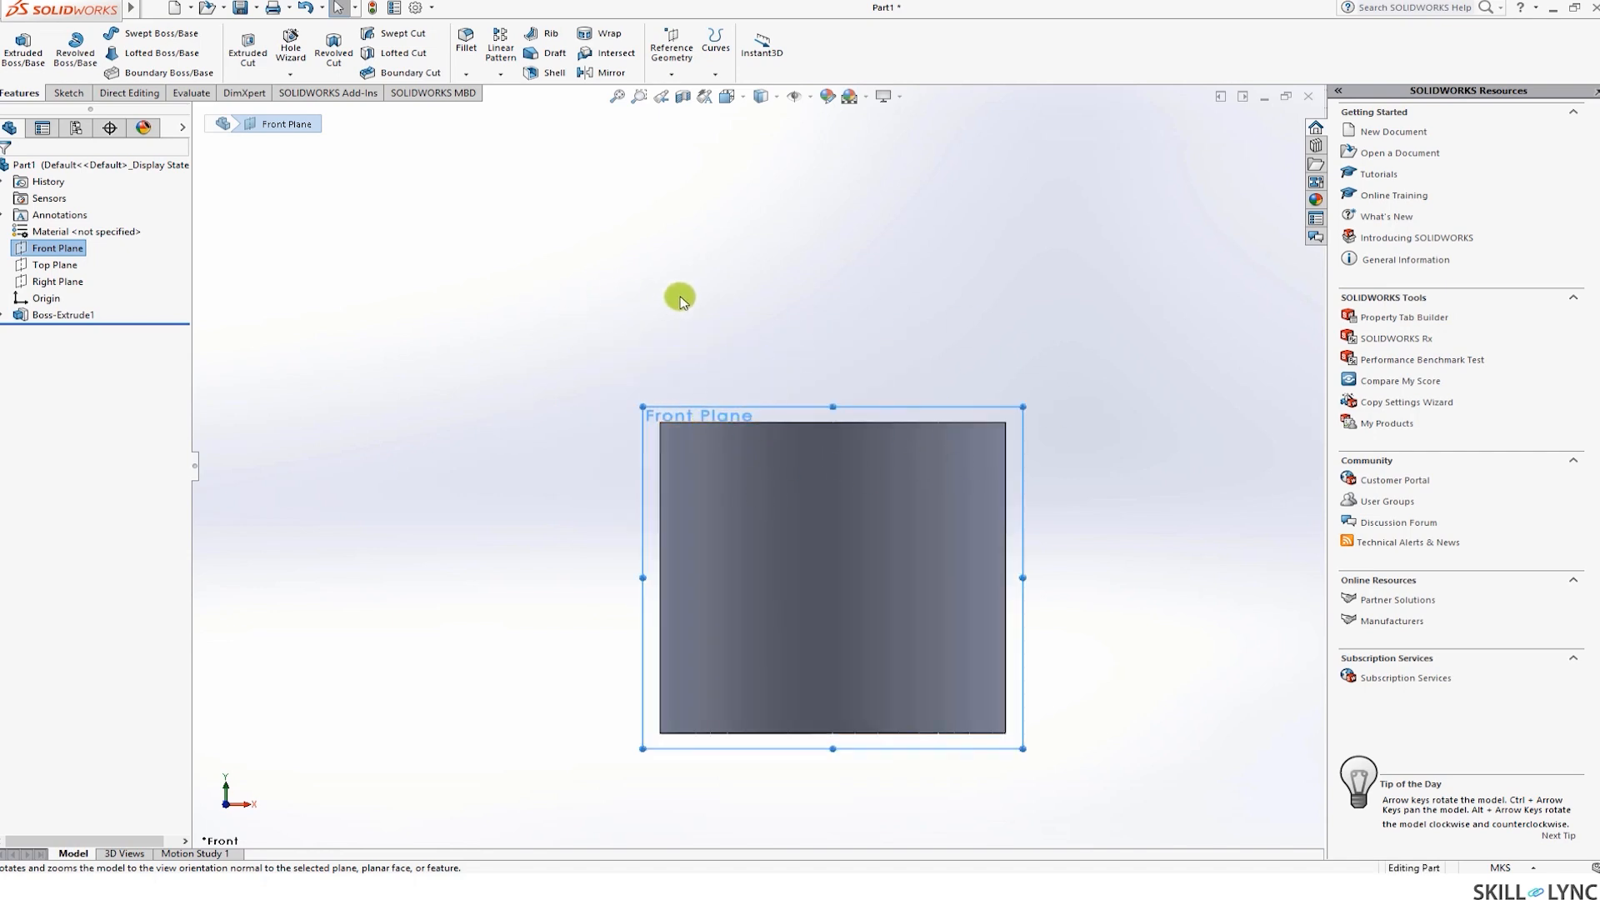
pyautogui.click(592, 322)
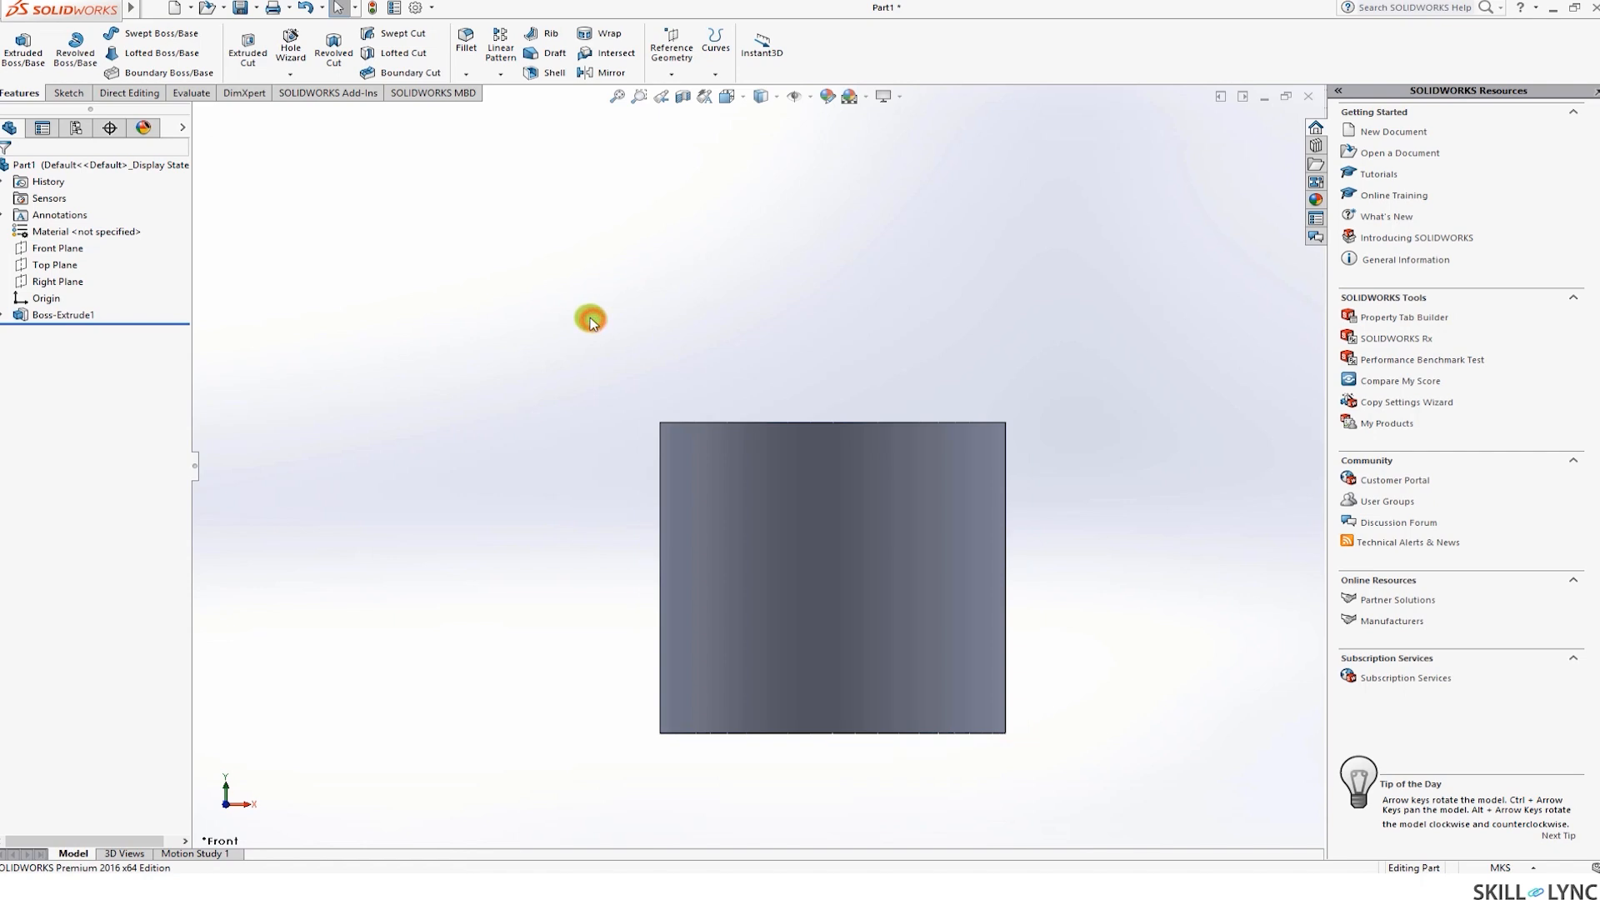
pyautogui.keyDown('ctrl'); pyautogui.moveTo(808, 361); pyautogui.dragTo(742, 290, button='middle'); pyautogui.keyUp('ctrl')
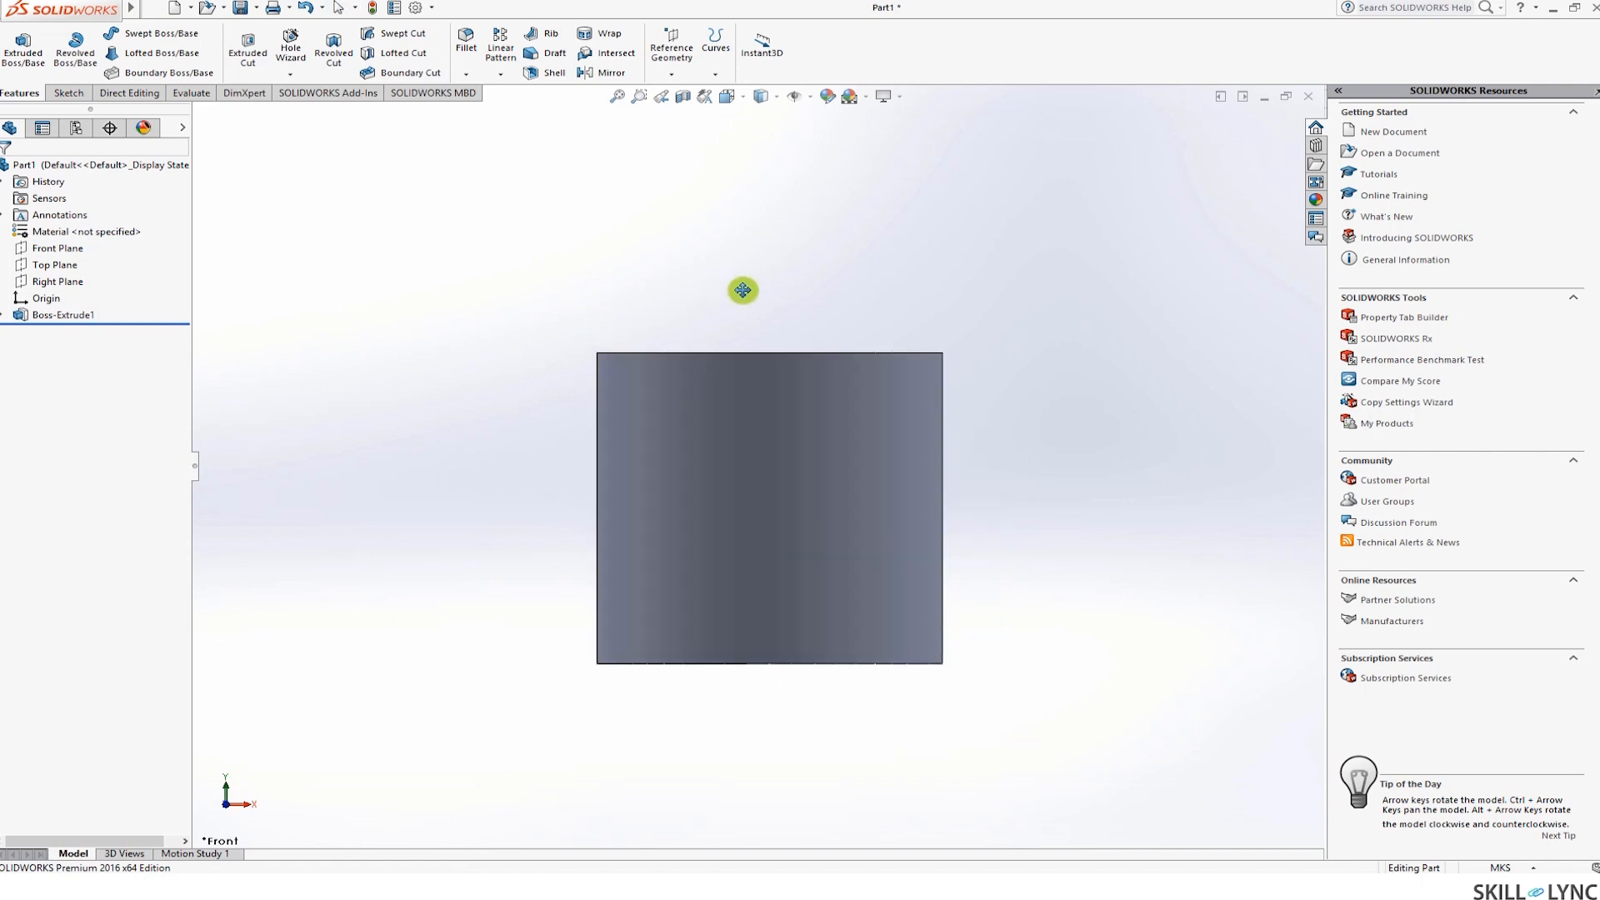
pyautogui.scroll(2, 612, 313)
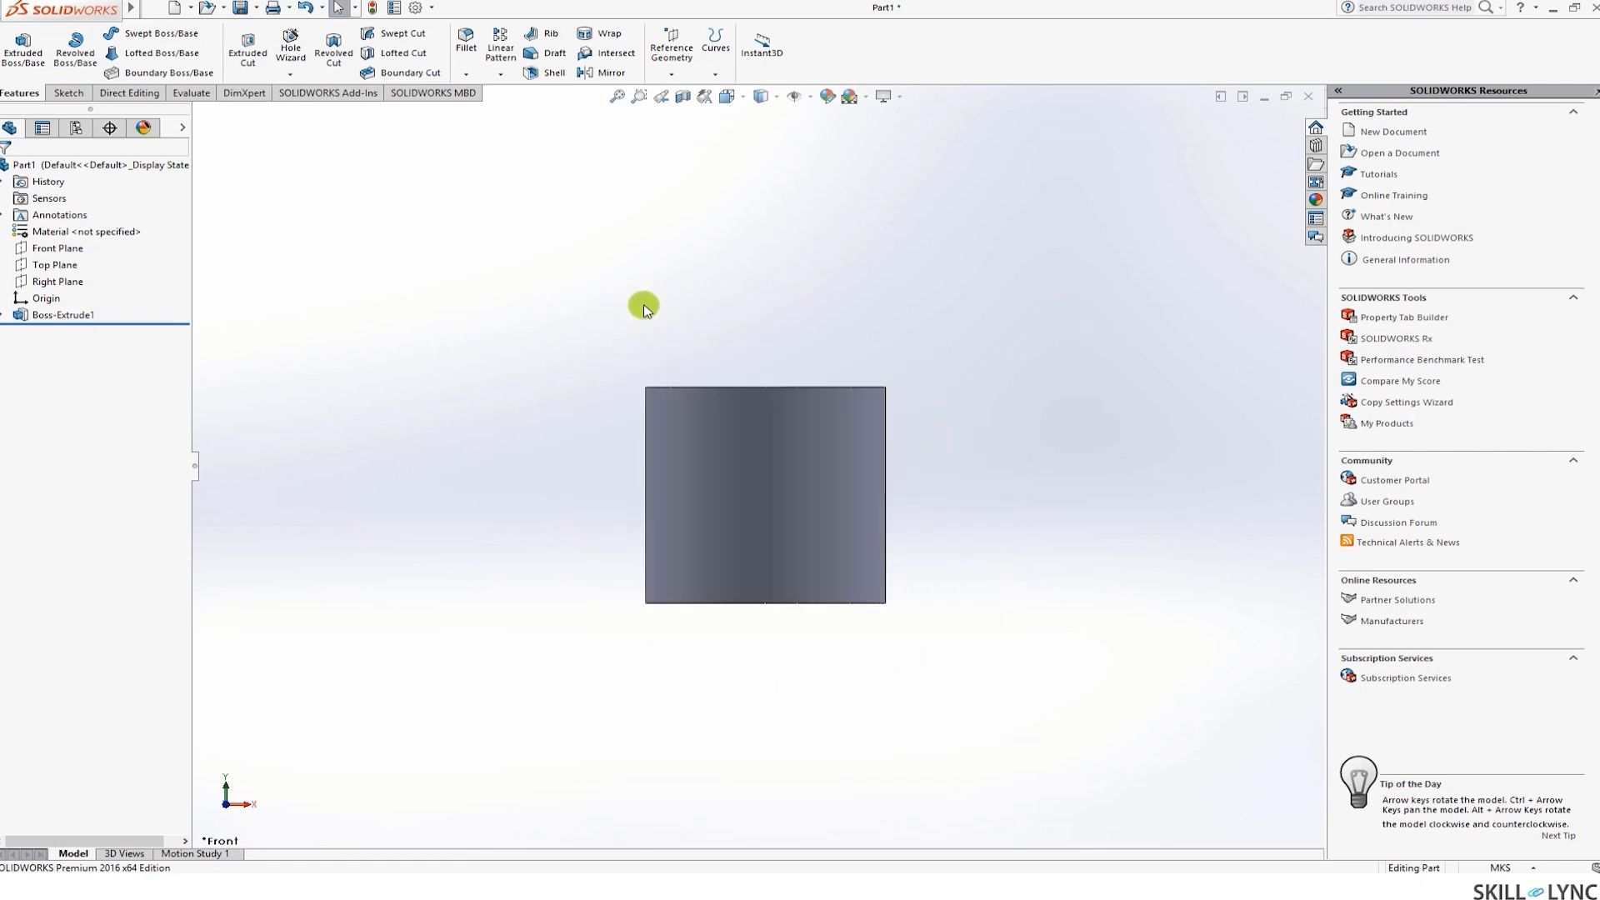
pyautogui.scroll(-1, 645, 305)
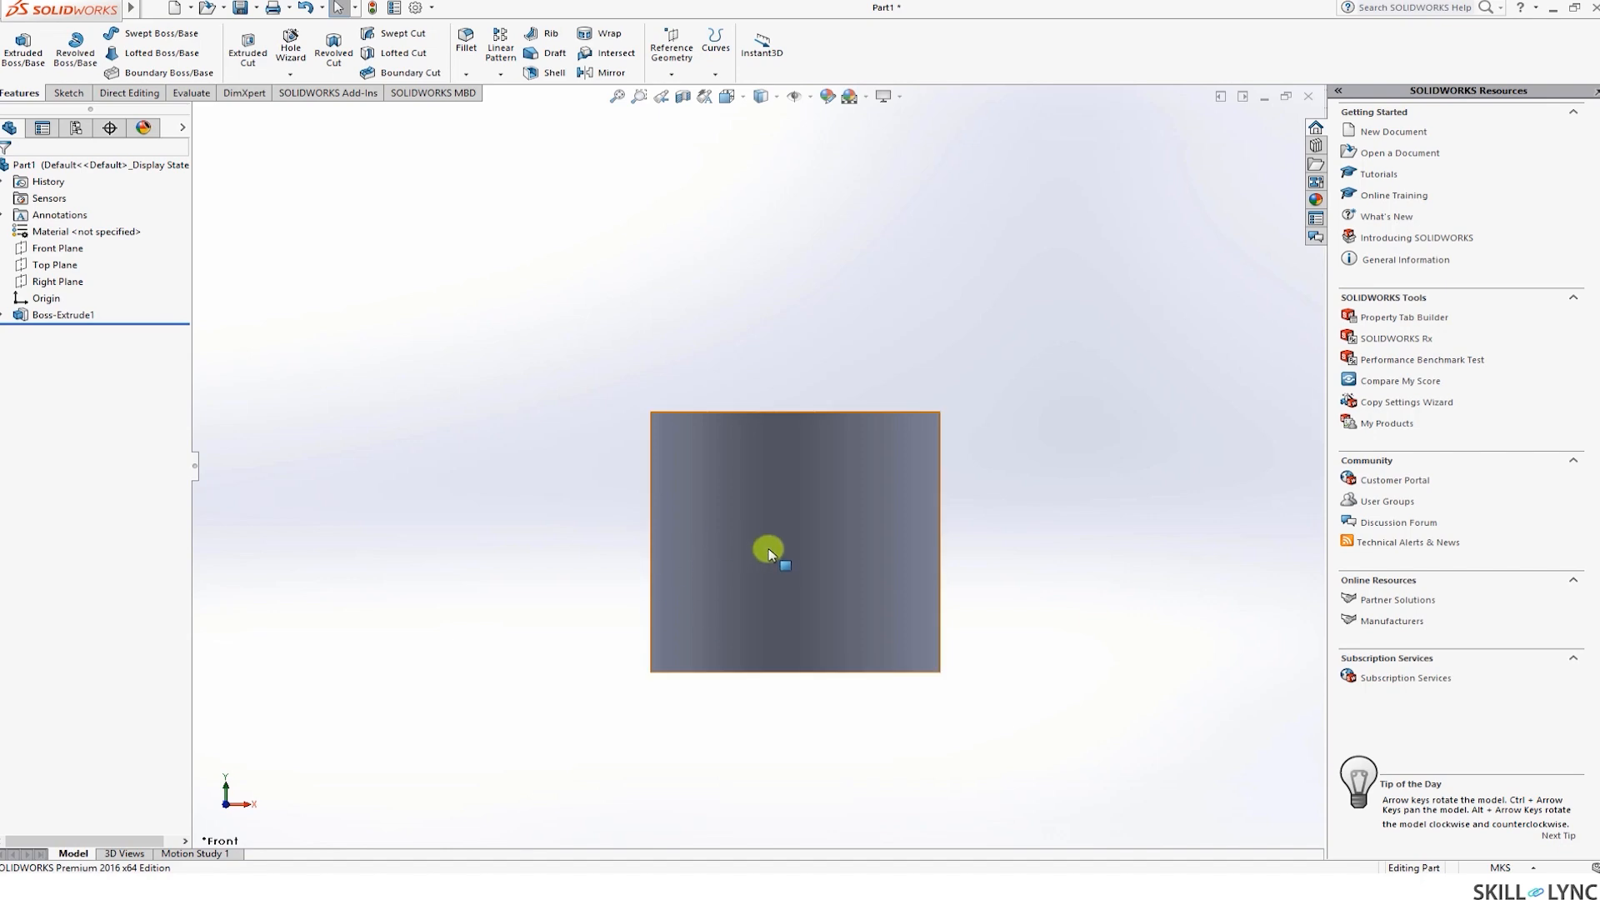
pyautogui.click(37, 248)
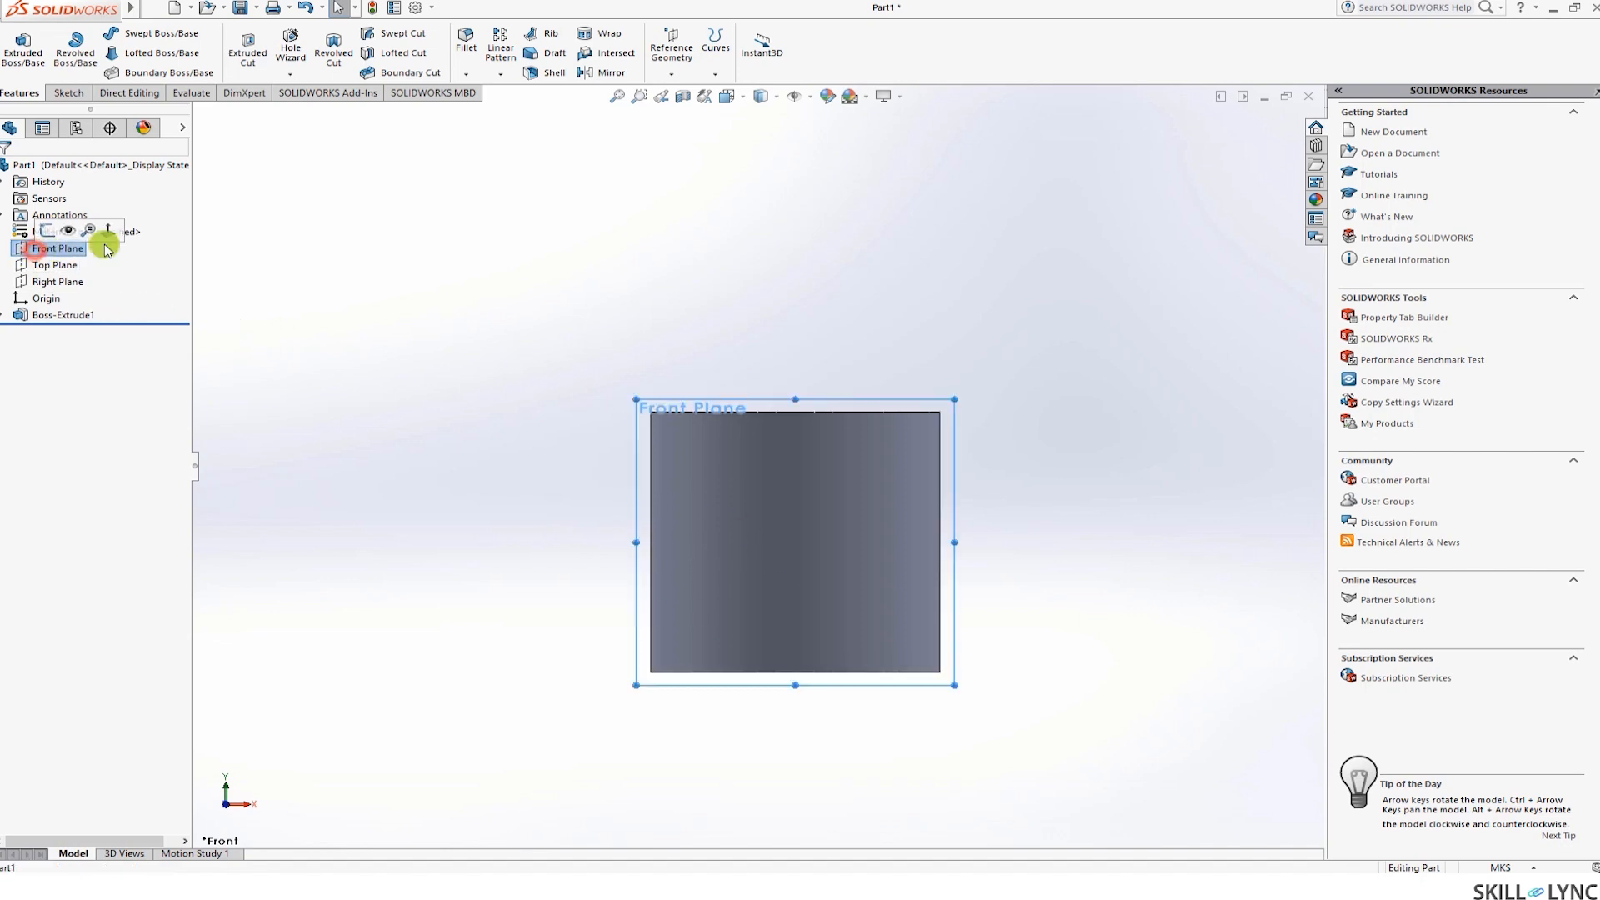
pyautogui.click(111, 233)
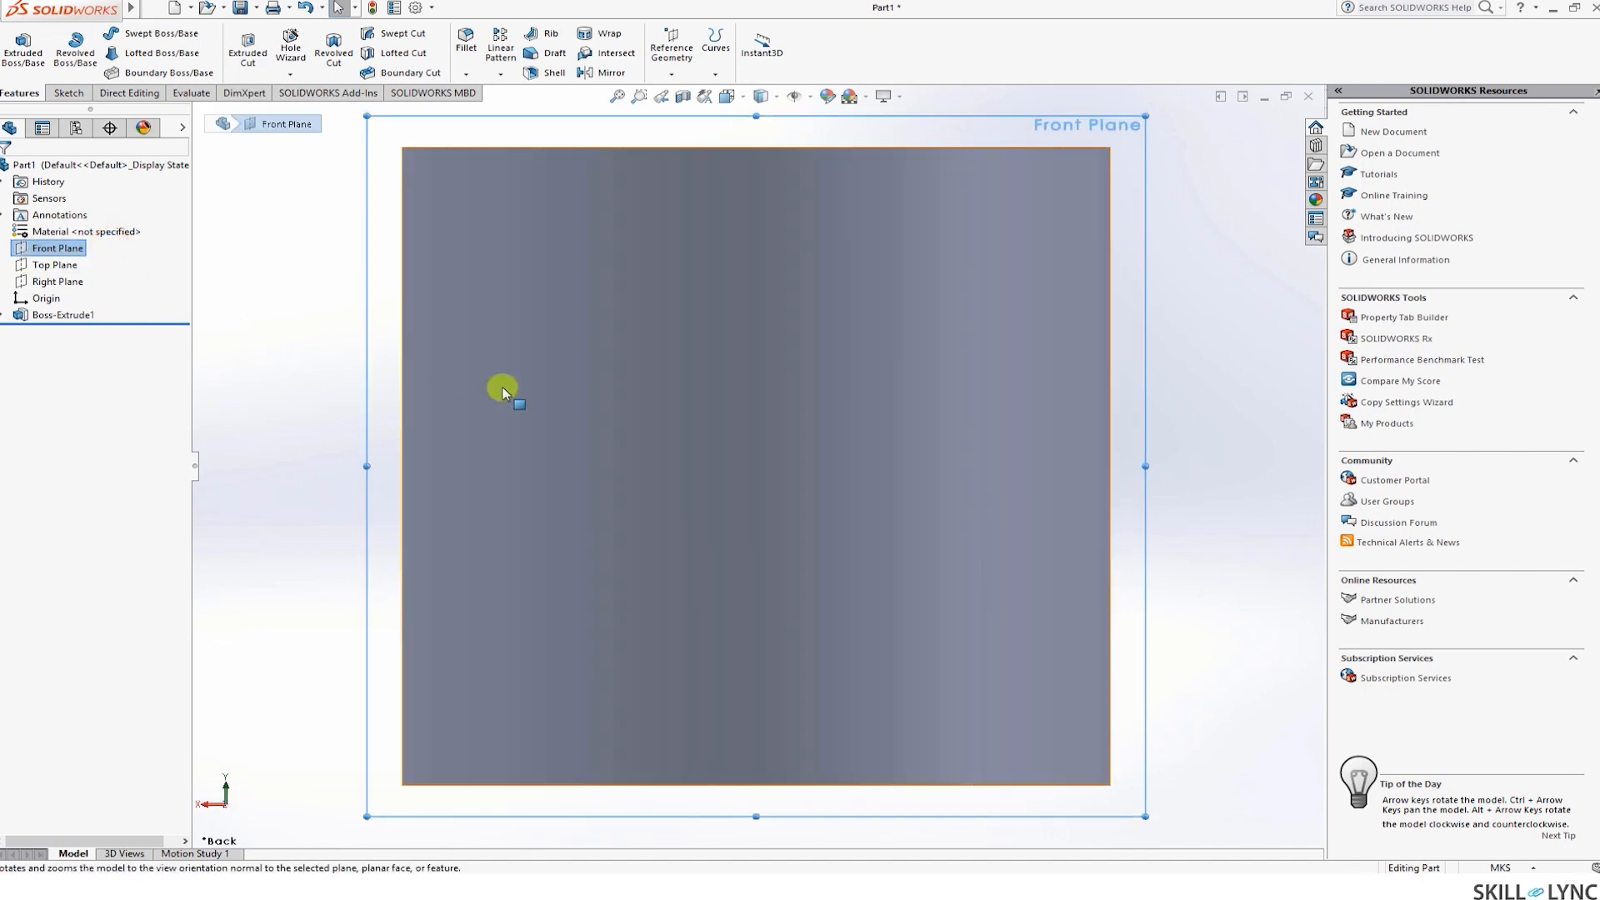
pyautogui.click(53, 248)
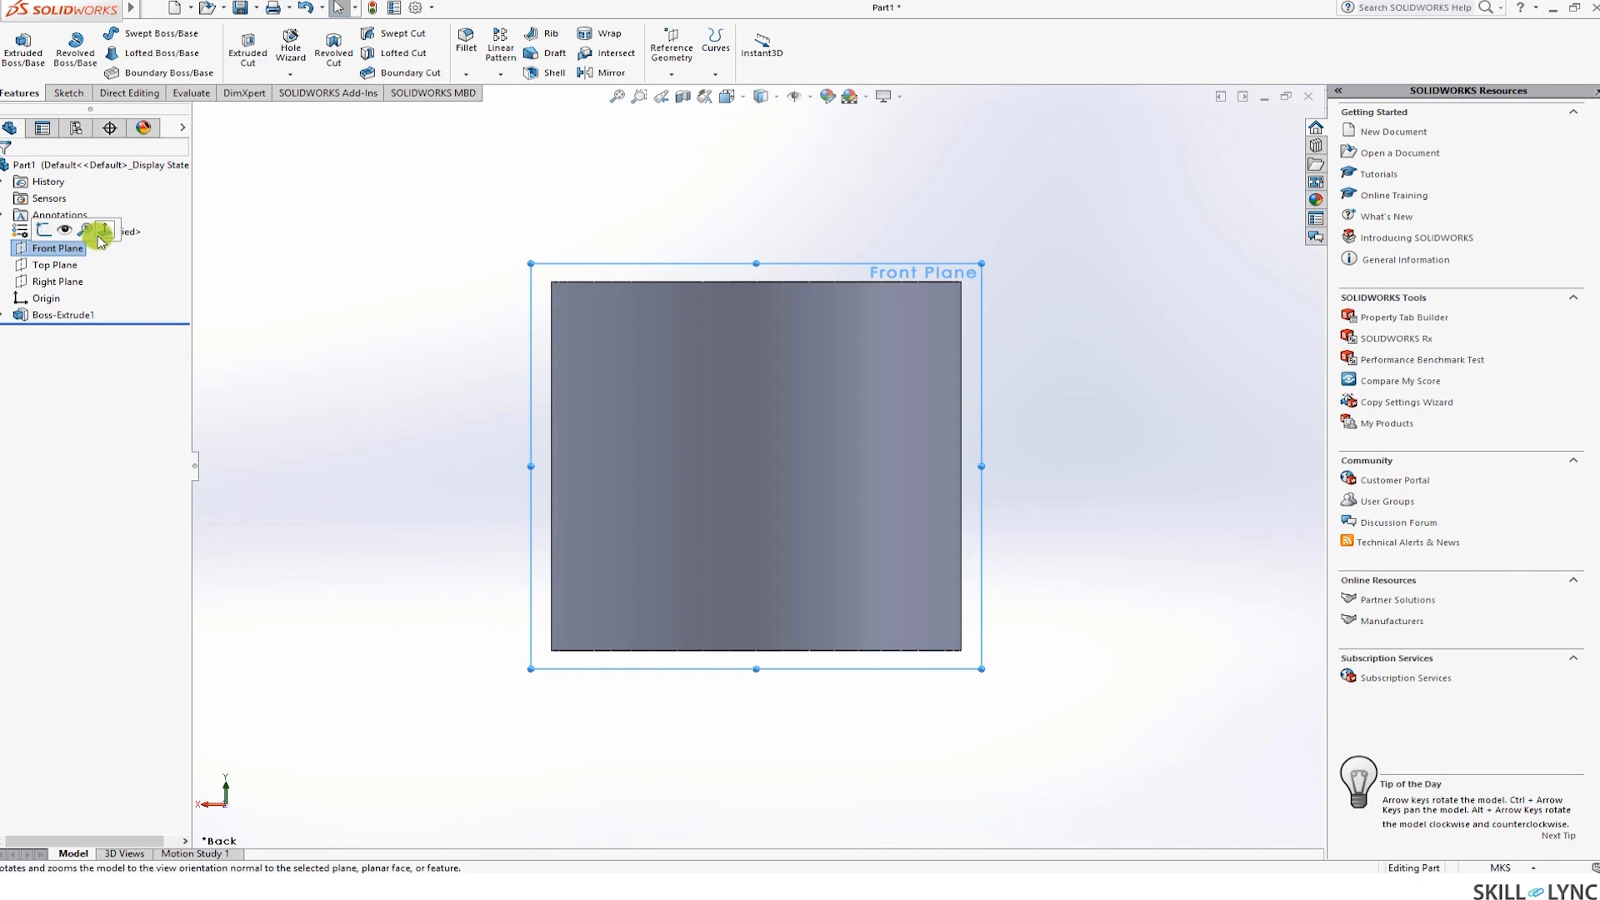
pyautogui.click(111, 234)
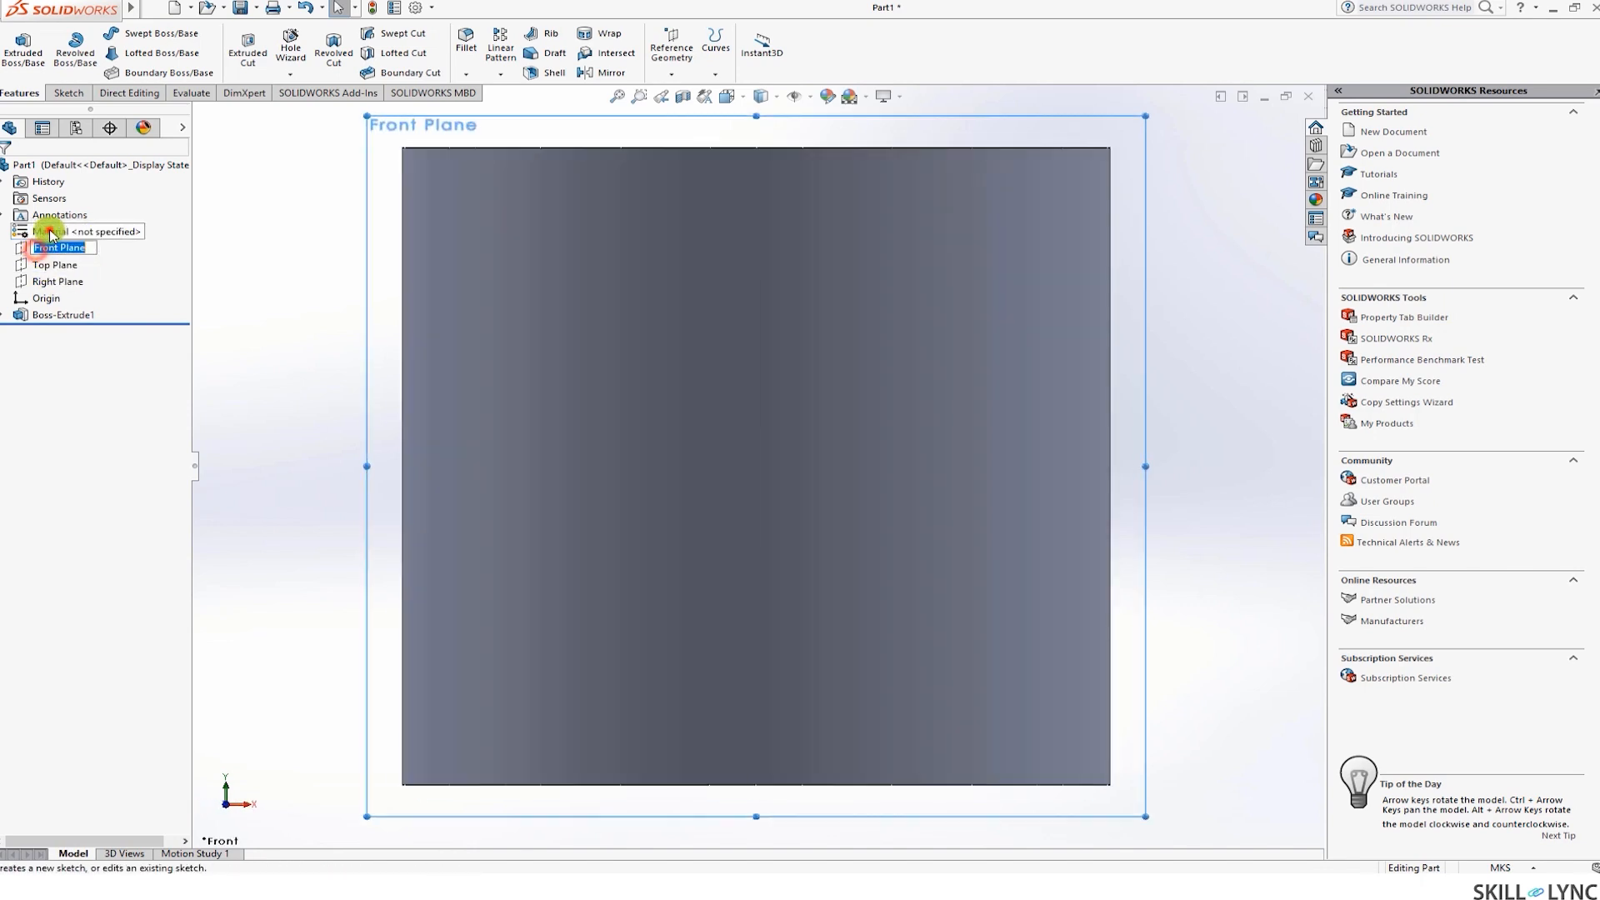
pyautogui.click(49, 231)
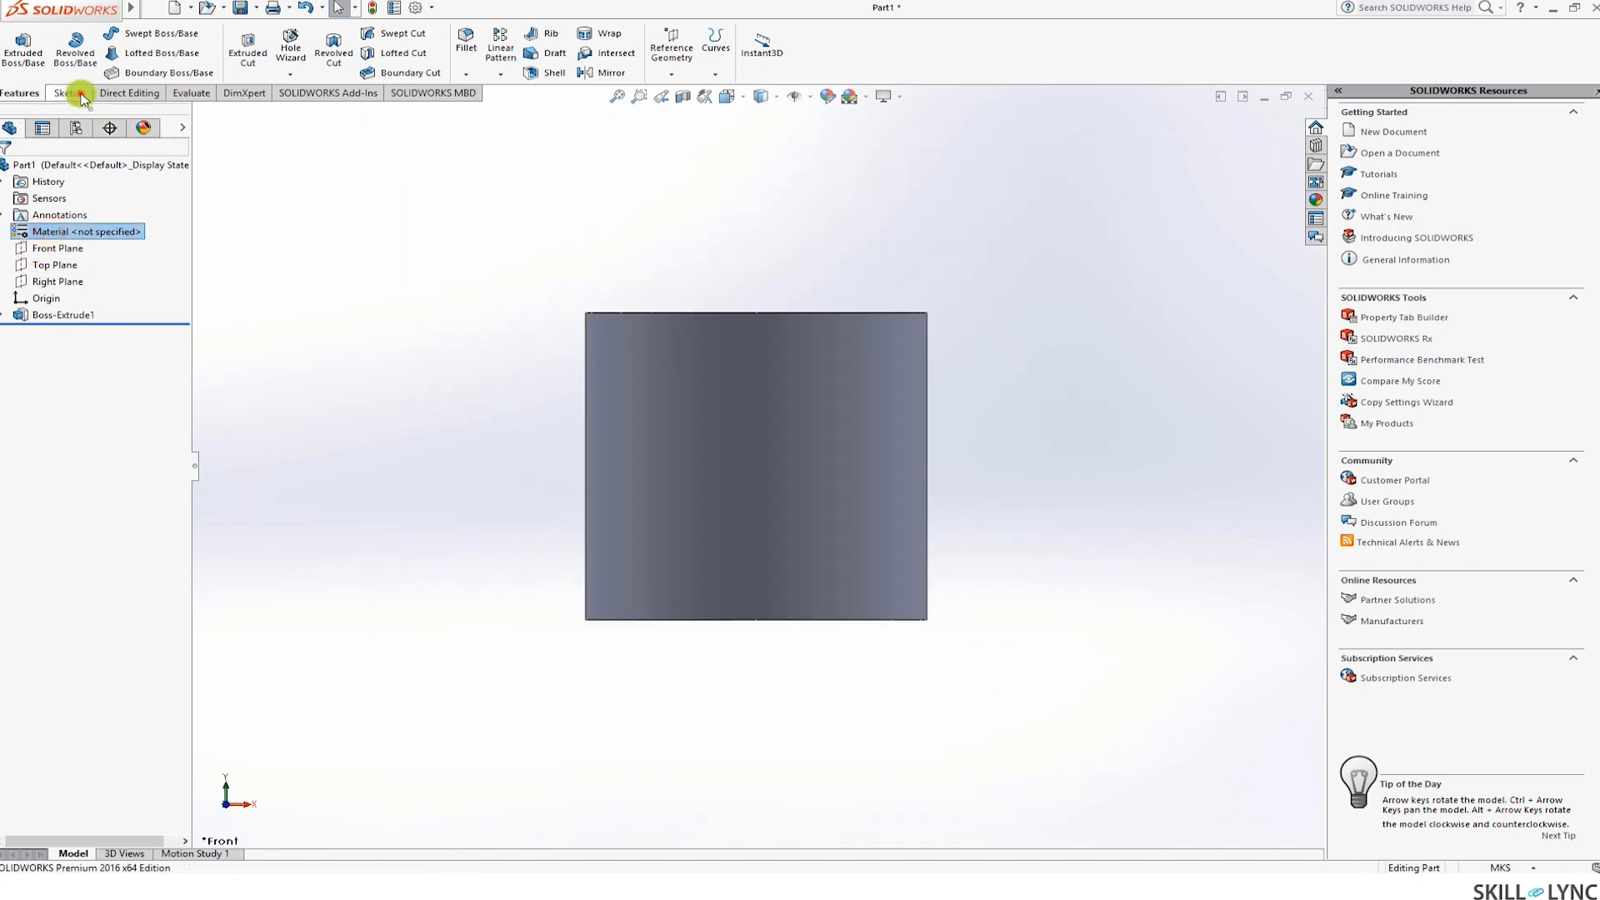
pyautogui.click(70, 93)
pyautogui.click(104, 38)
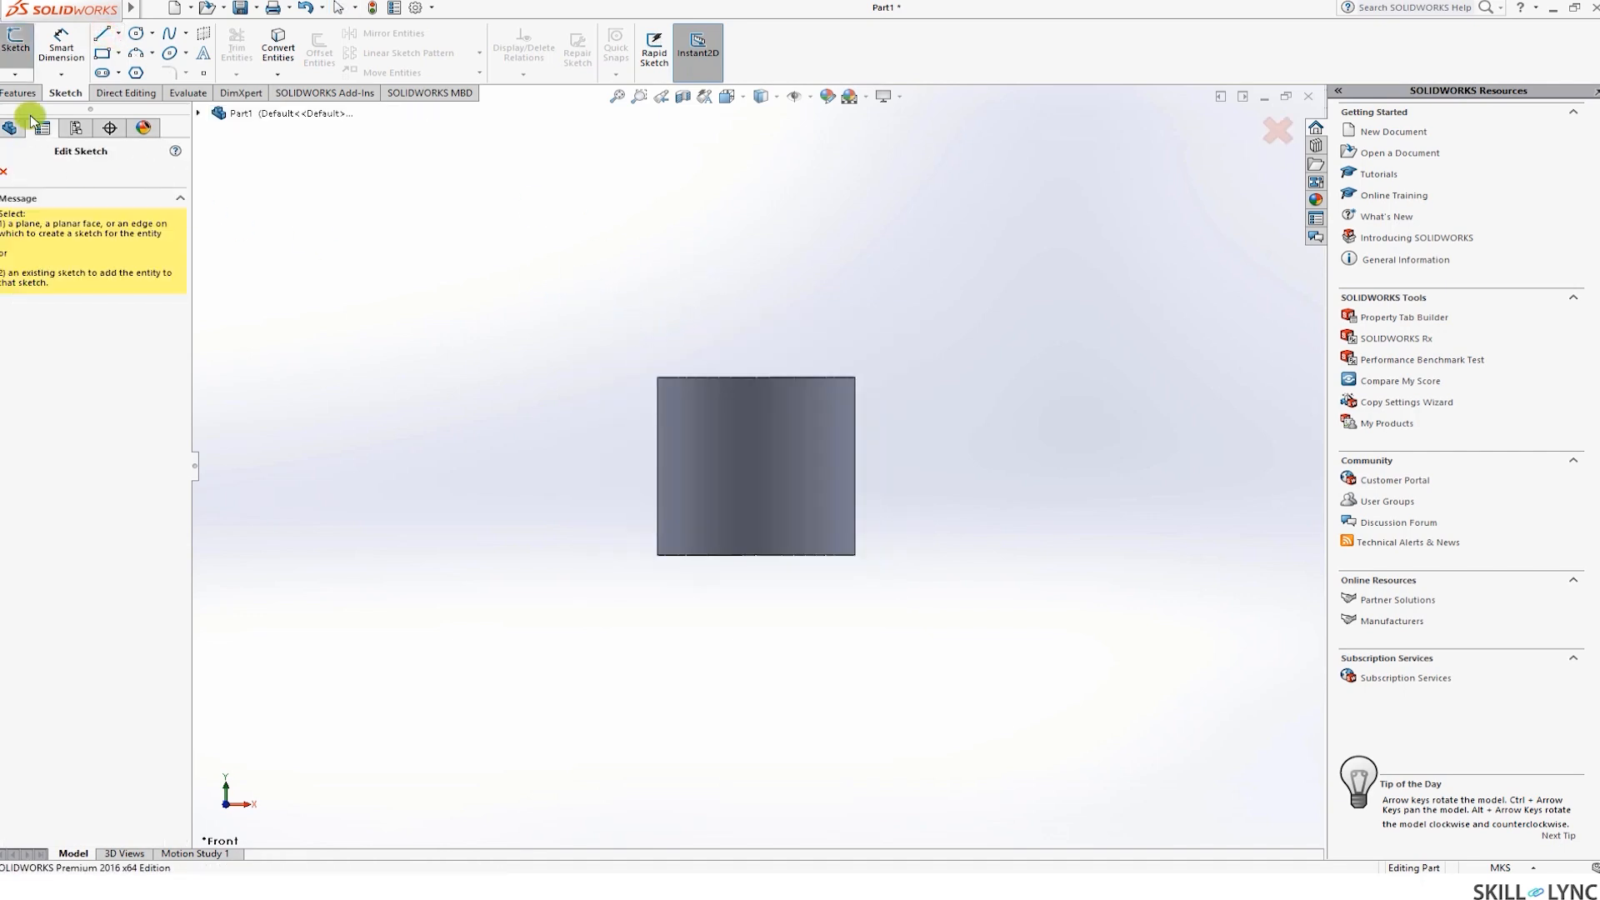
pyautogui.click(18, 70)
pyautogui.click(21, 56)
# On the Front Plane, sketch a horizontal line about 0.07 m long above the cylinder and a vertical line from its right end into the cylinder
pyautogui.click(38, 249)
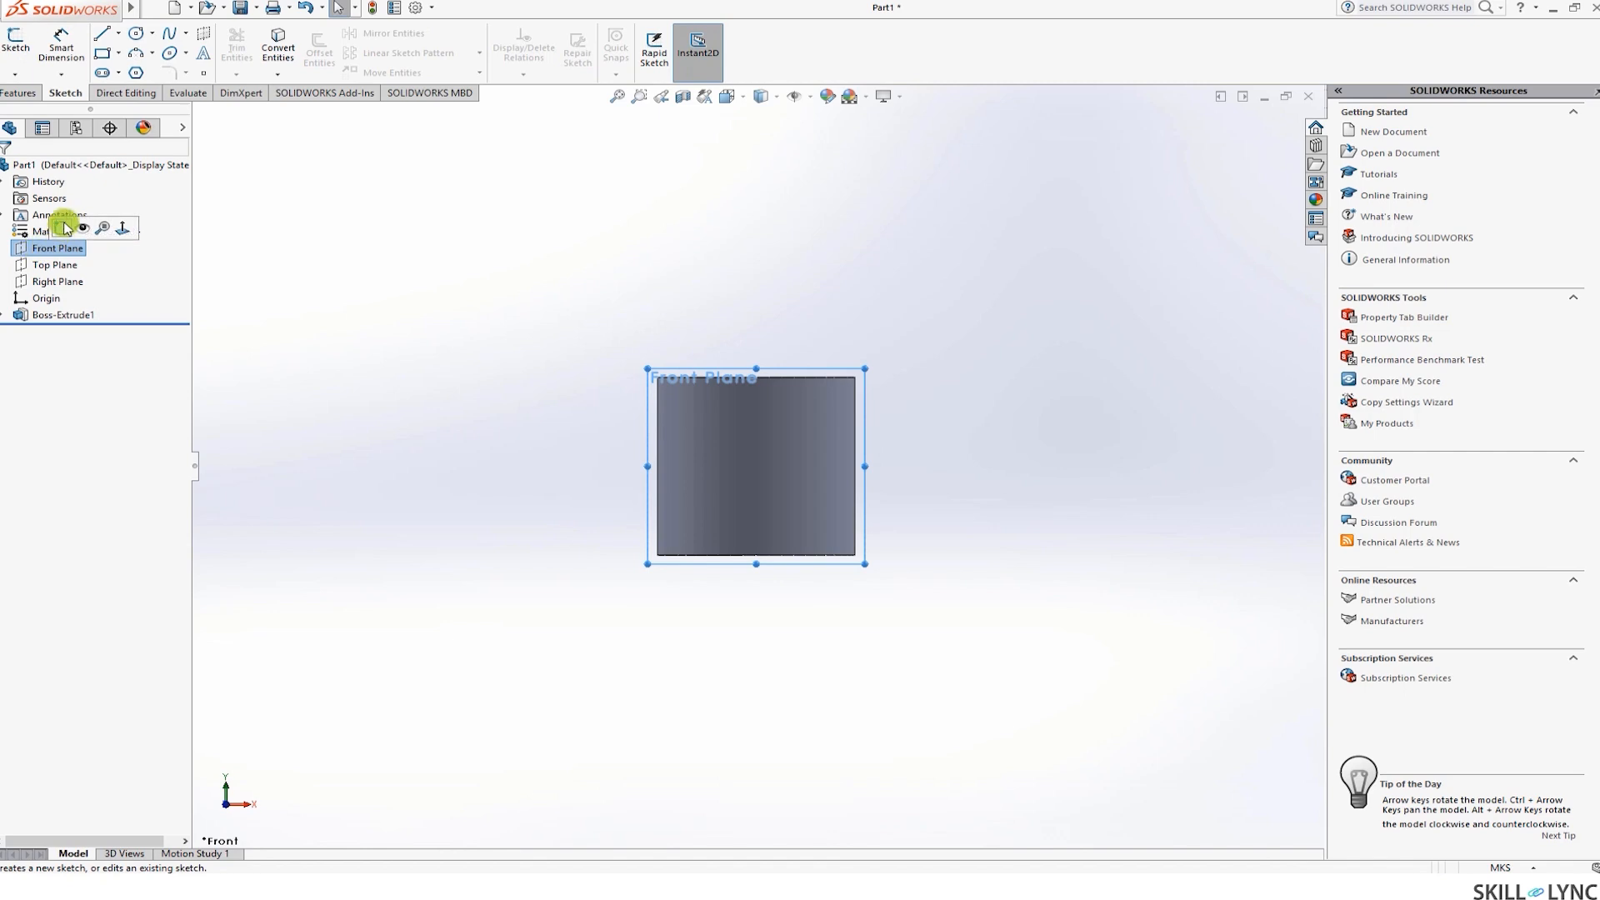
pyautogui.click(64, 226)
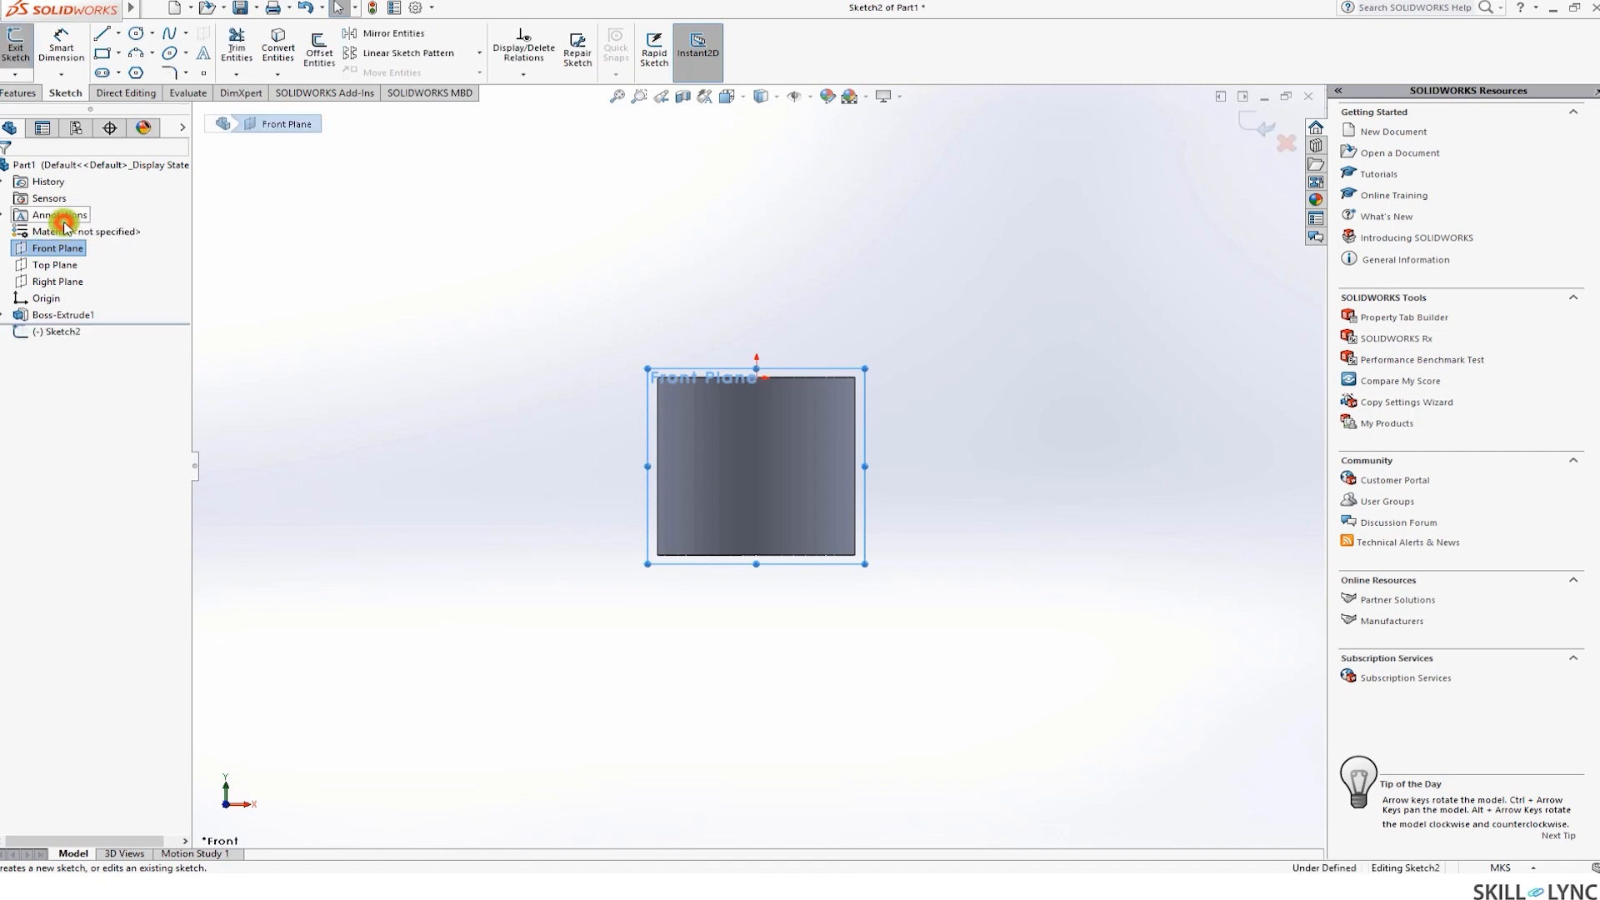
pyautogui.click(103, 32)
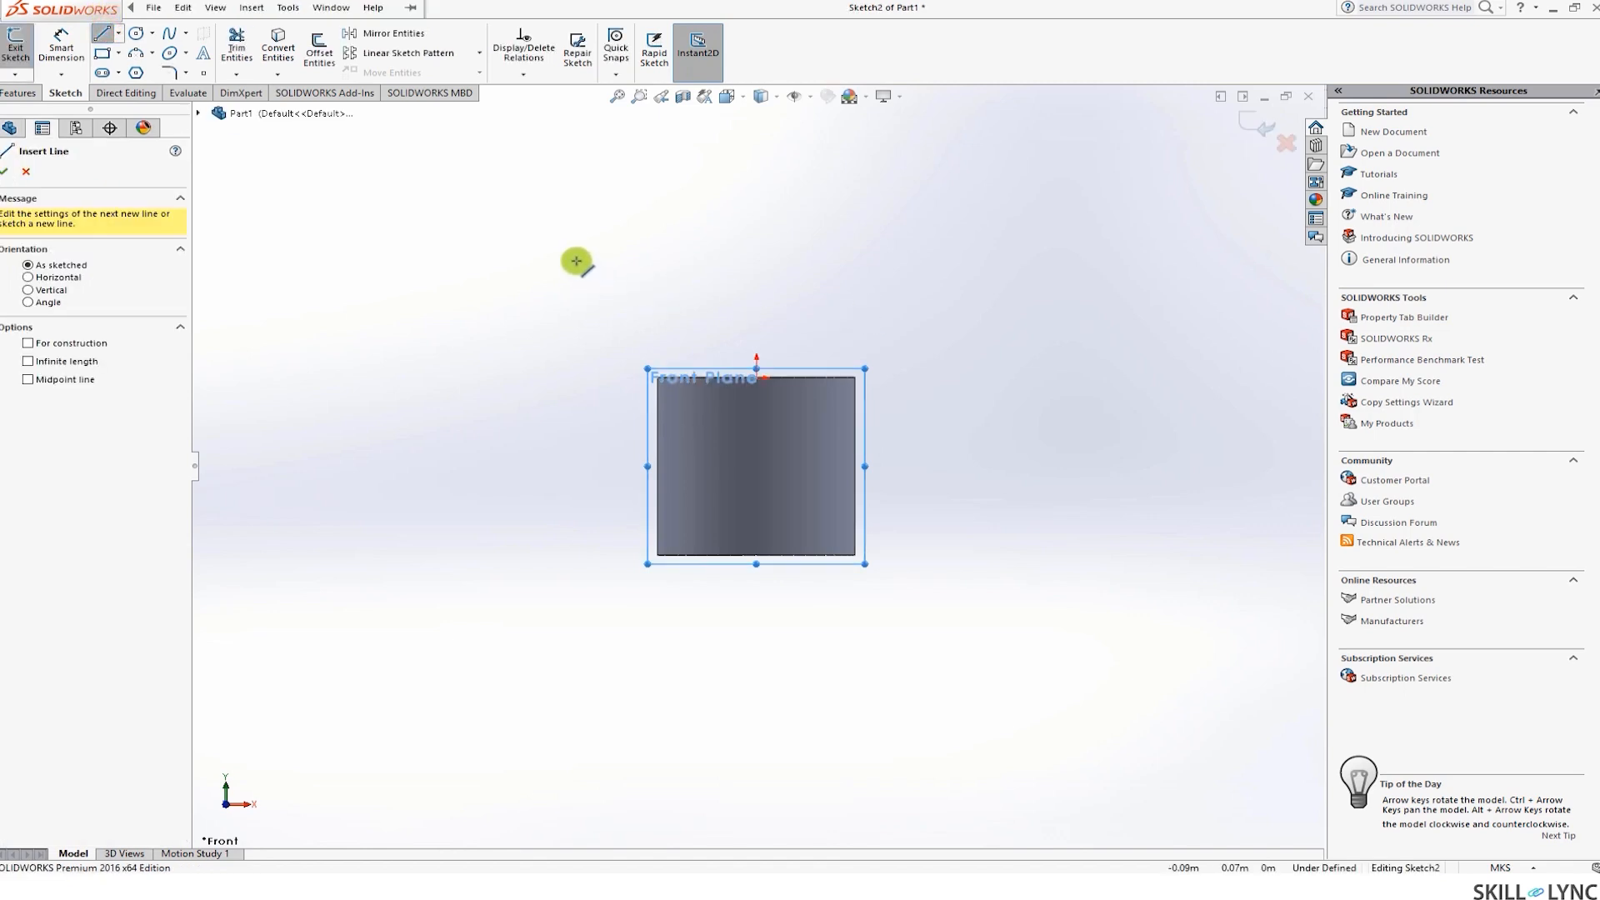
pyautogui.click(559, 279)
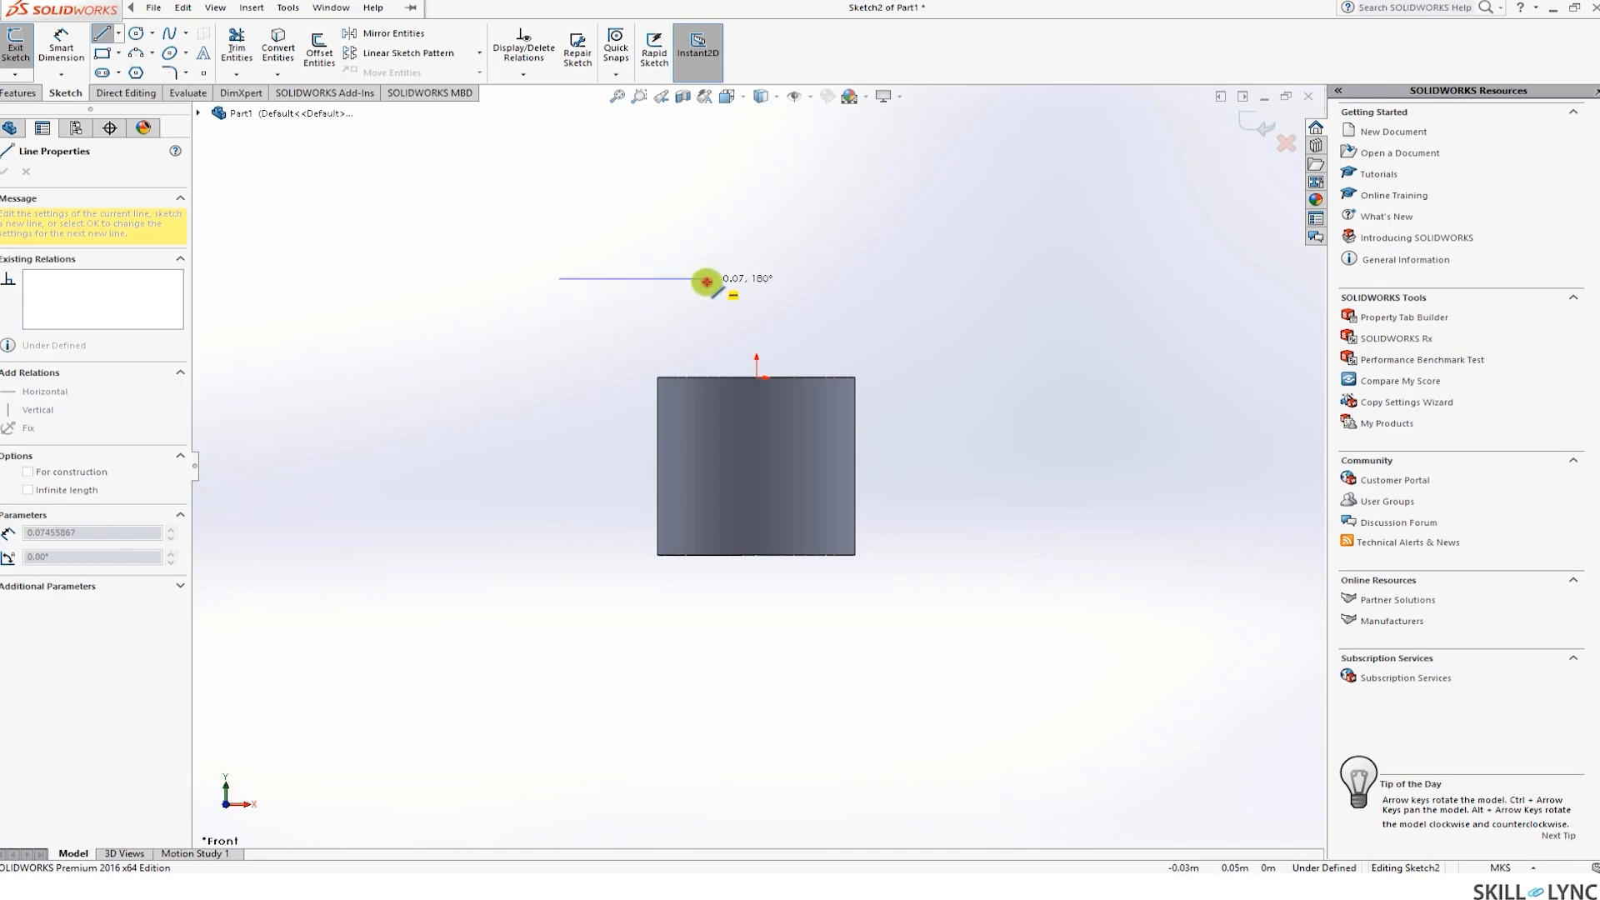
pyautogui.click(706, 280)
pyautogui.click(711, 391)
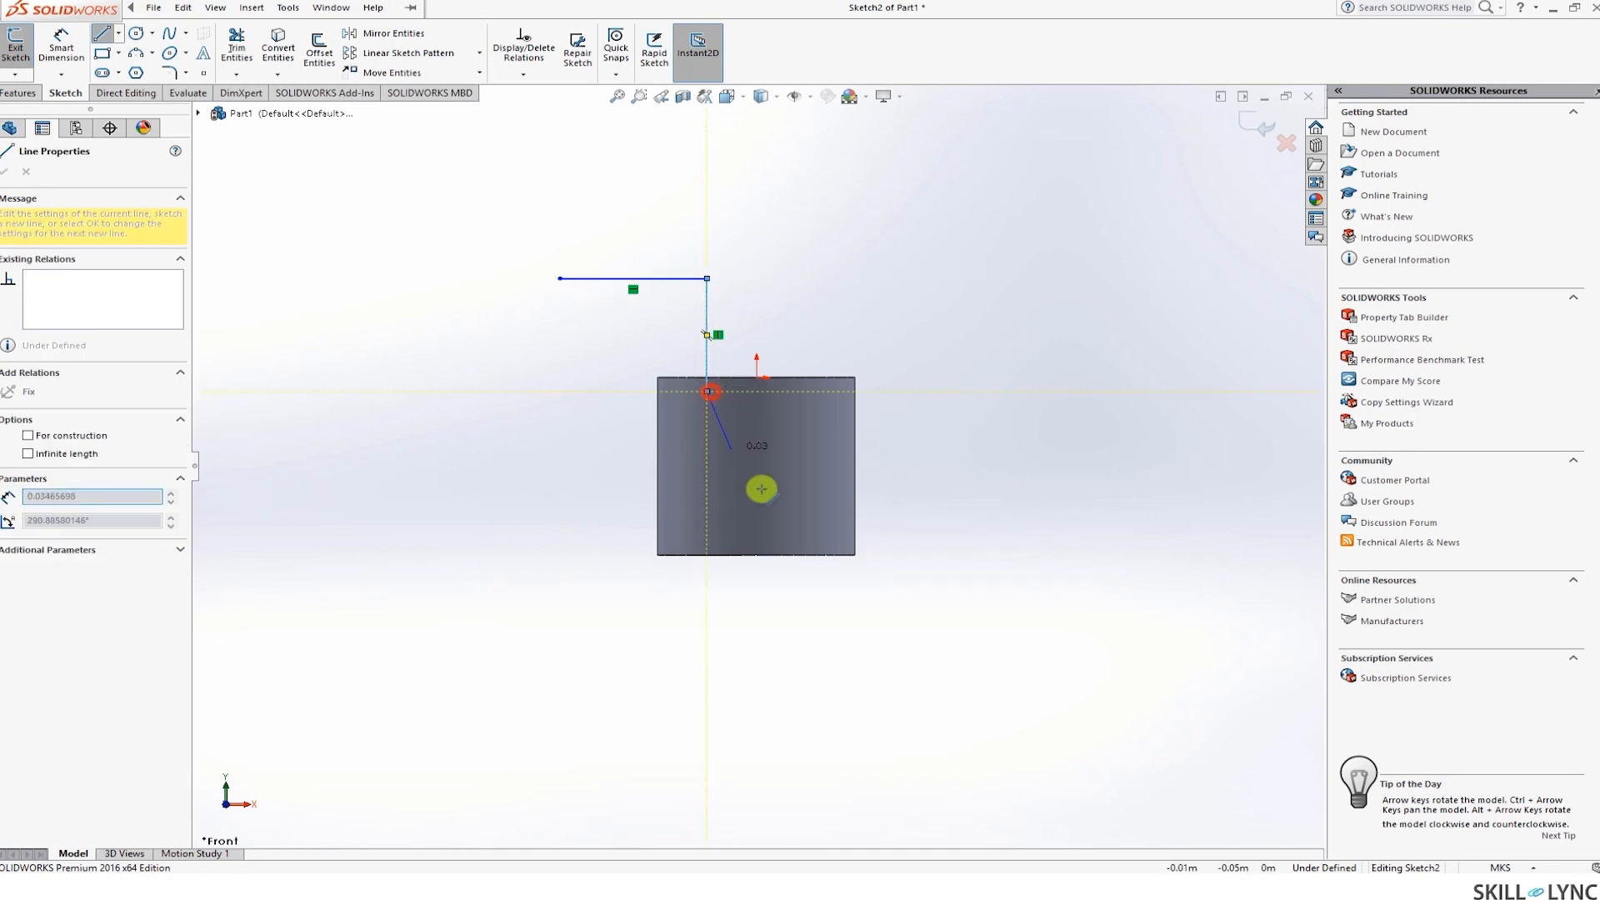
pyautogui.press('Escape')
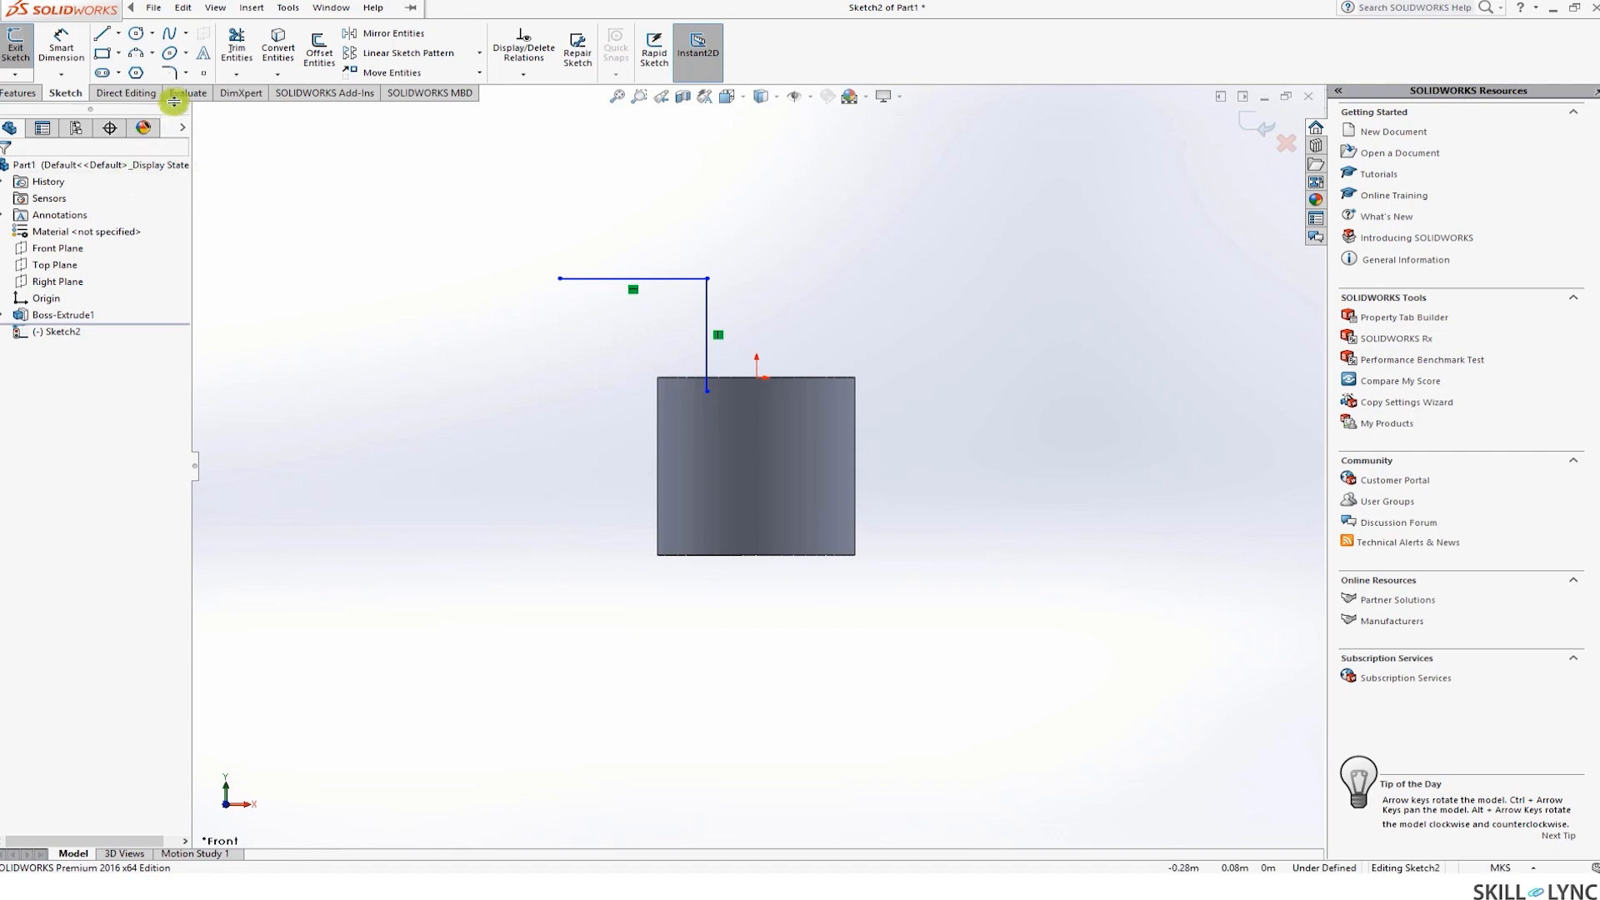
# Round the corner between the horizontal and vertical lines with a 0.04 m sketch fillet
pyautogui.click(170, 72)
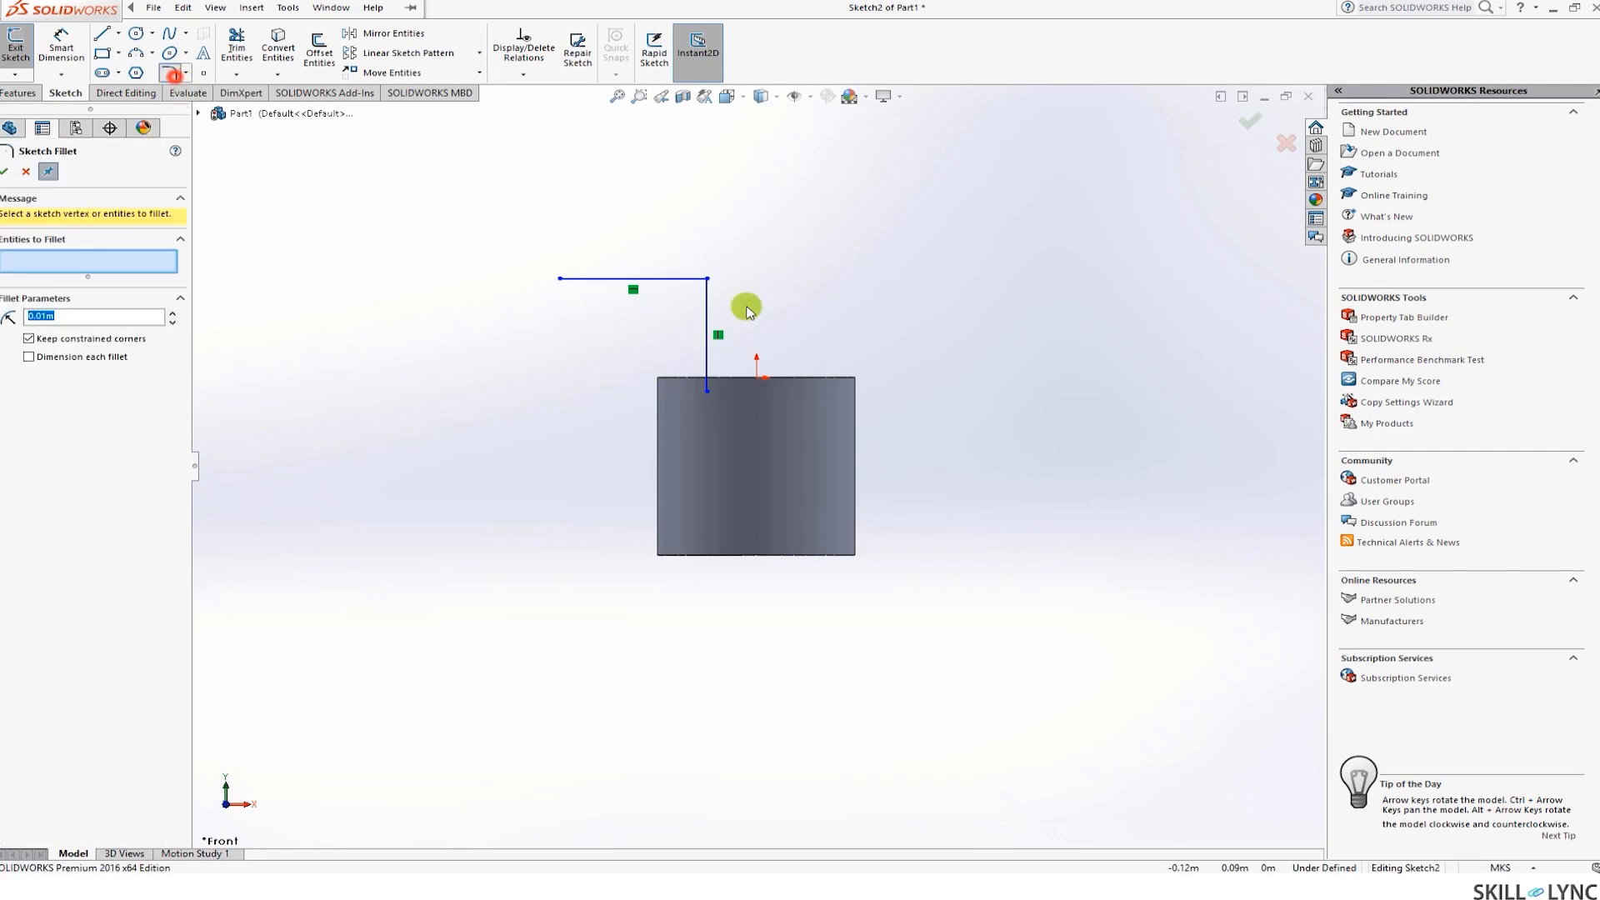
pyautogui.click(708, 279)
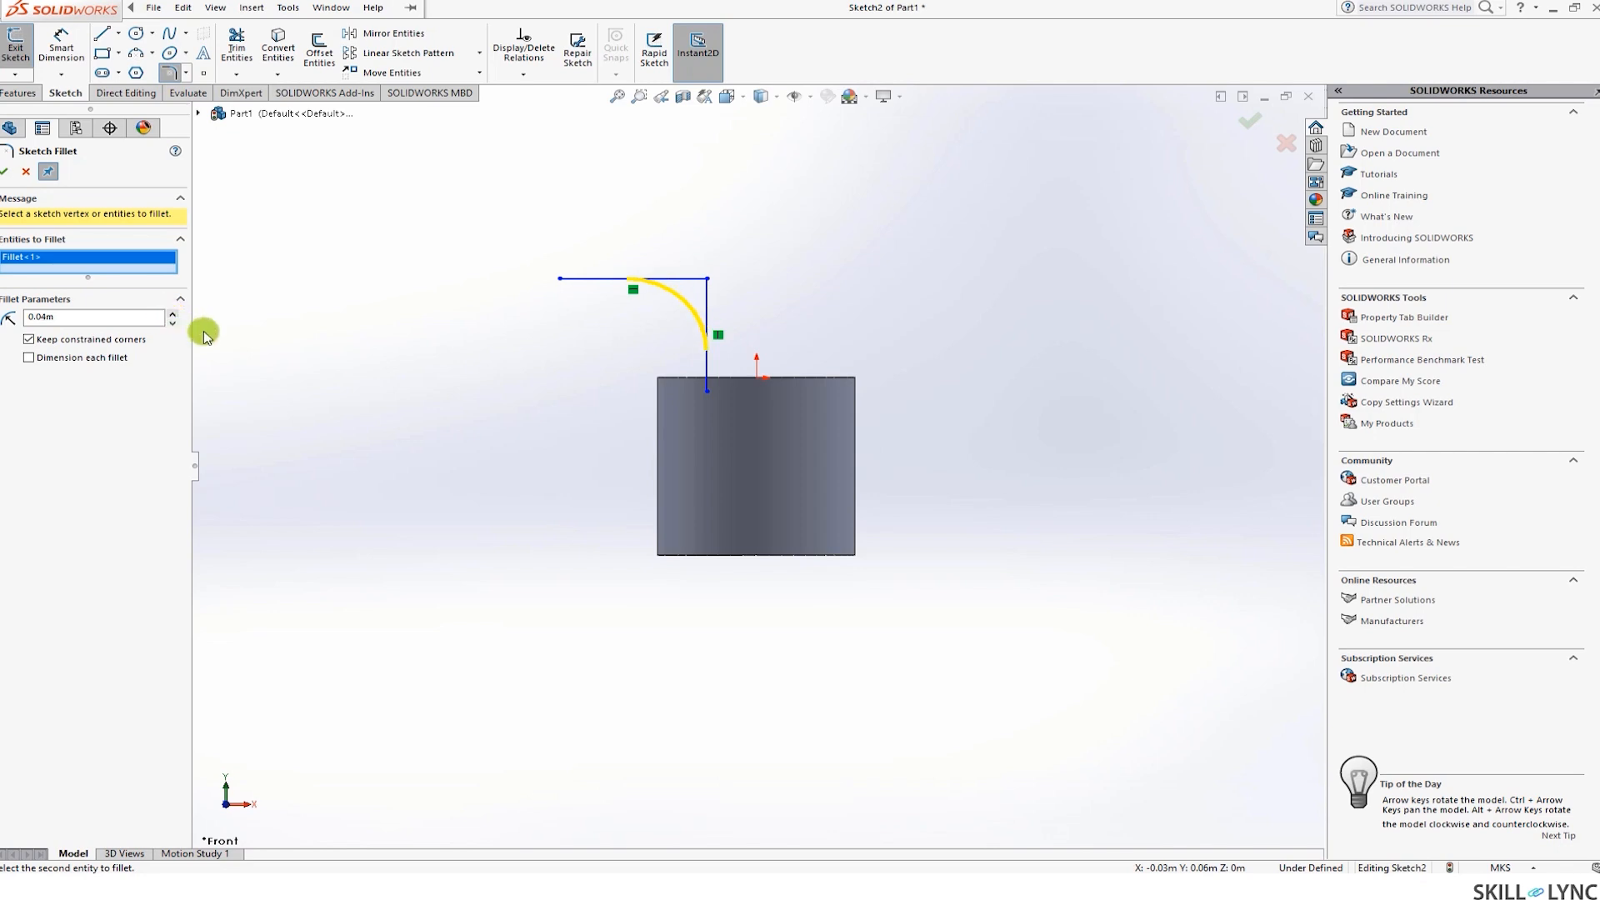
pyautogui.click(3, 174)
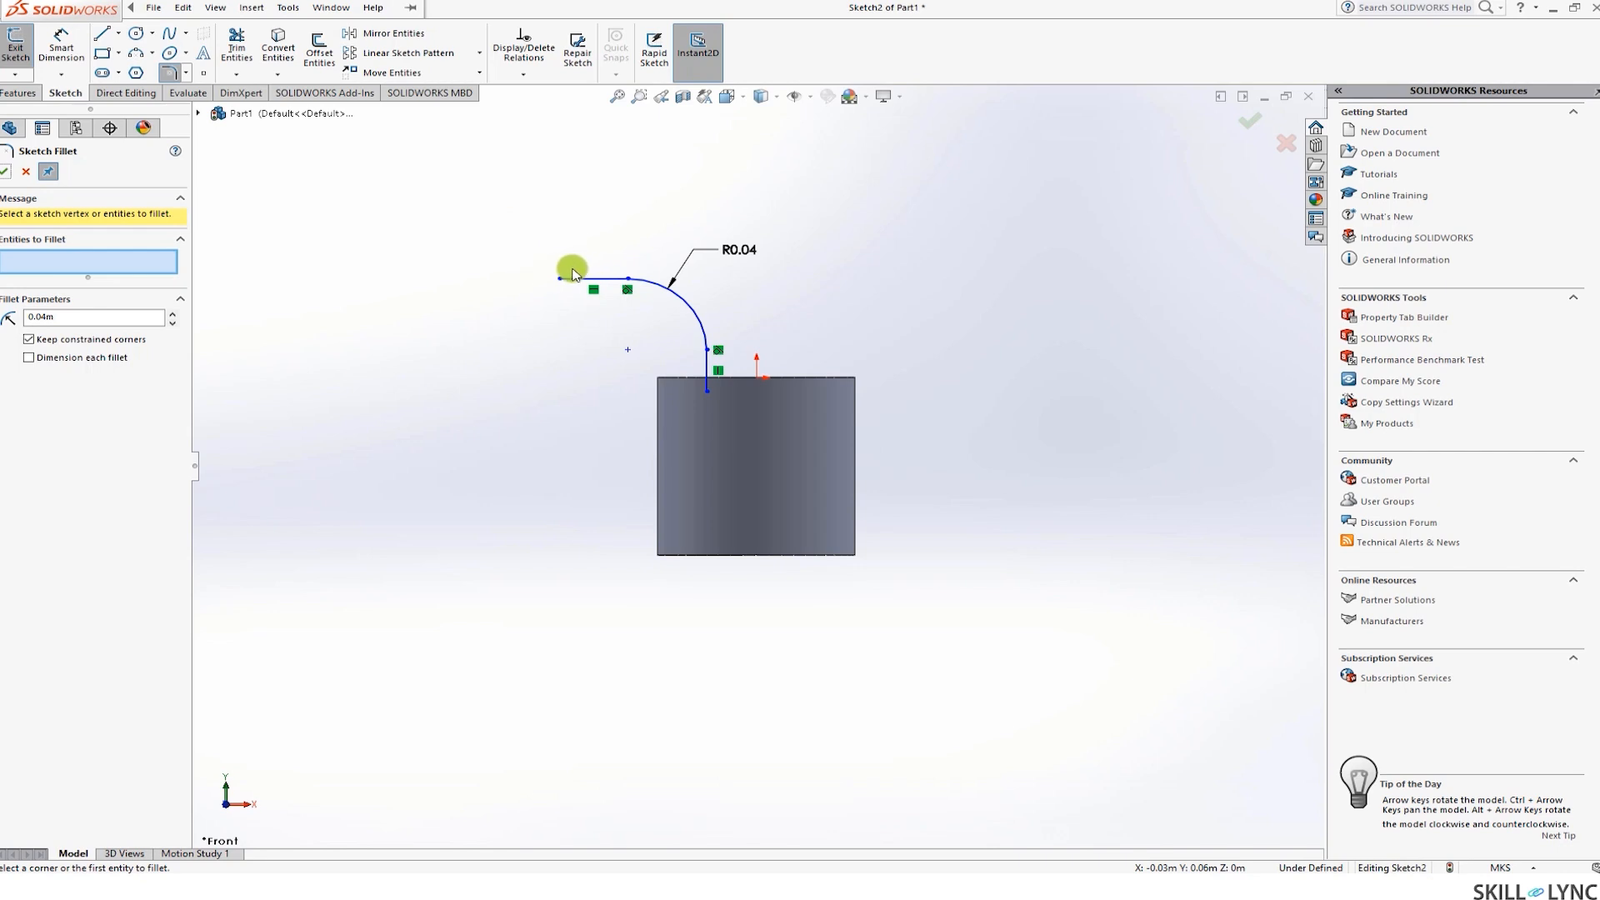
pyautogui.click(7, 177)
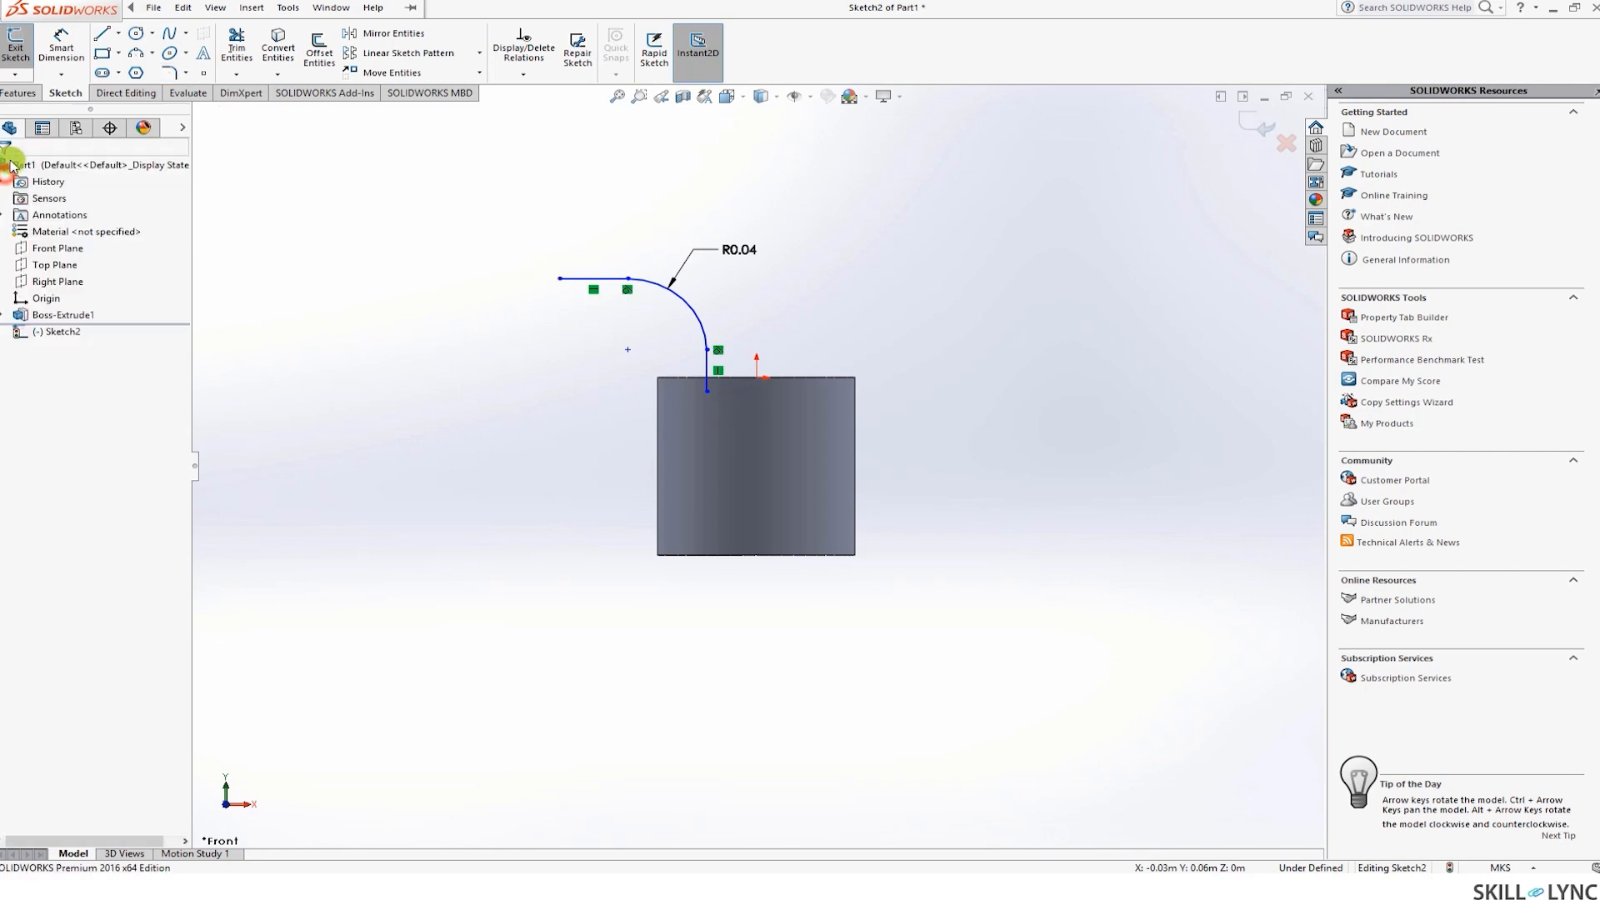
# Exit the sketch of the bent path
pyautogui.click(25, 64)
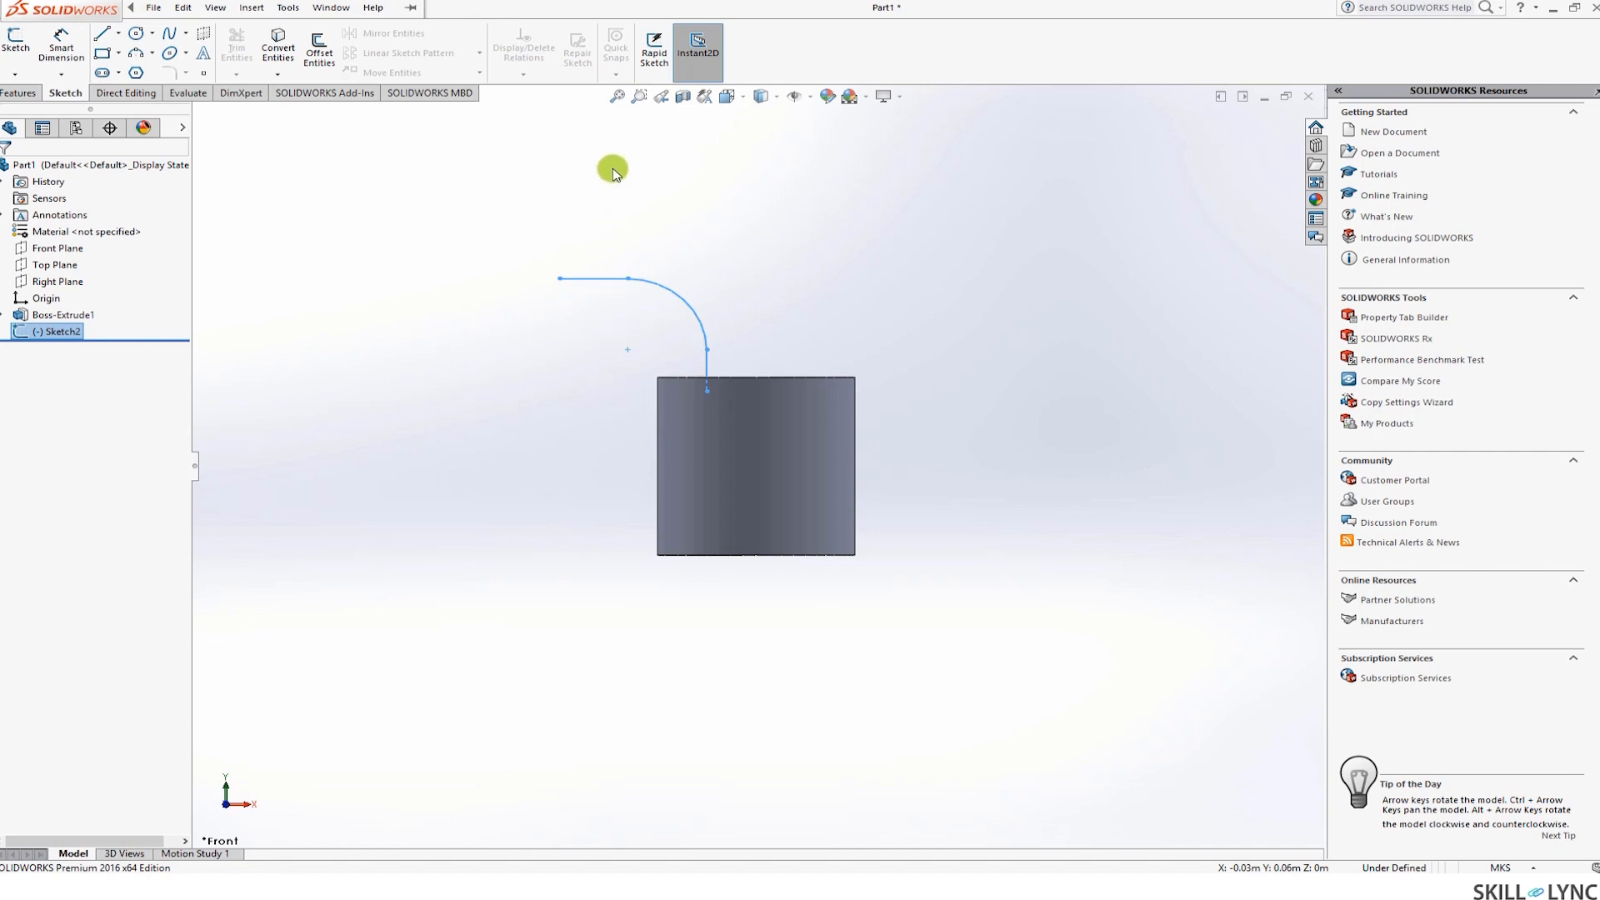
pyautogui.click(5, 96)
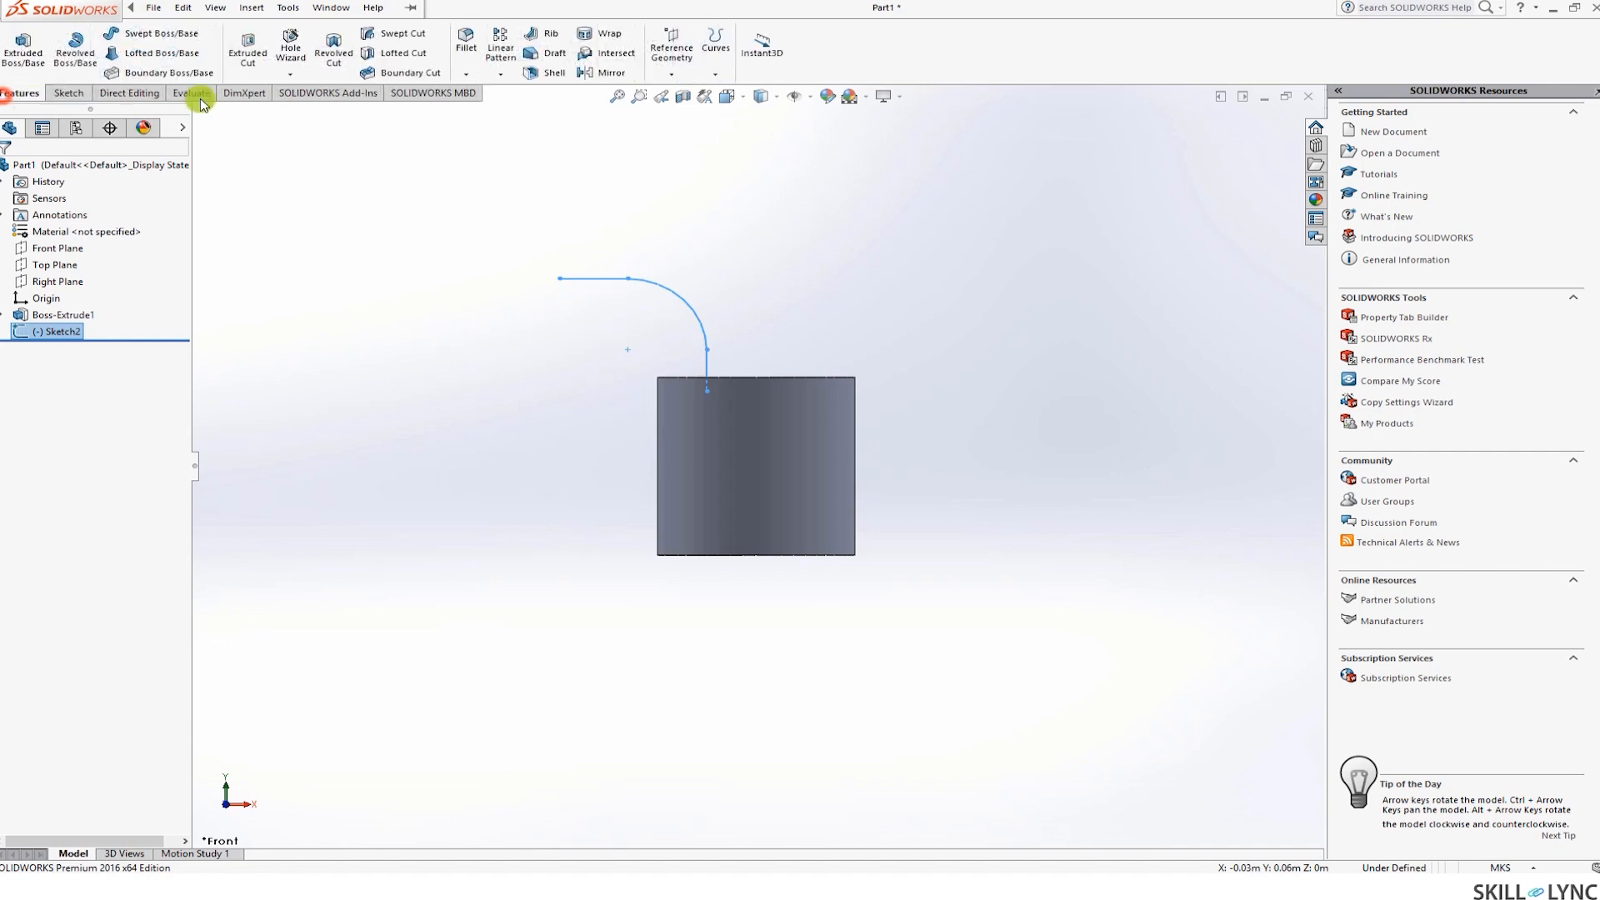
pyautogui.click(664, 75)
pyautogui.click(669, 92)
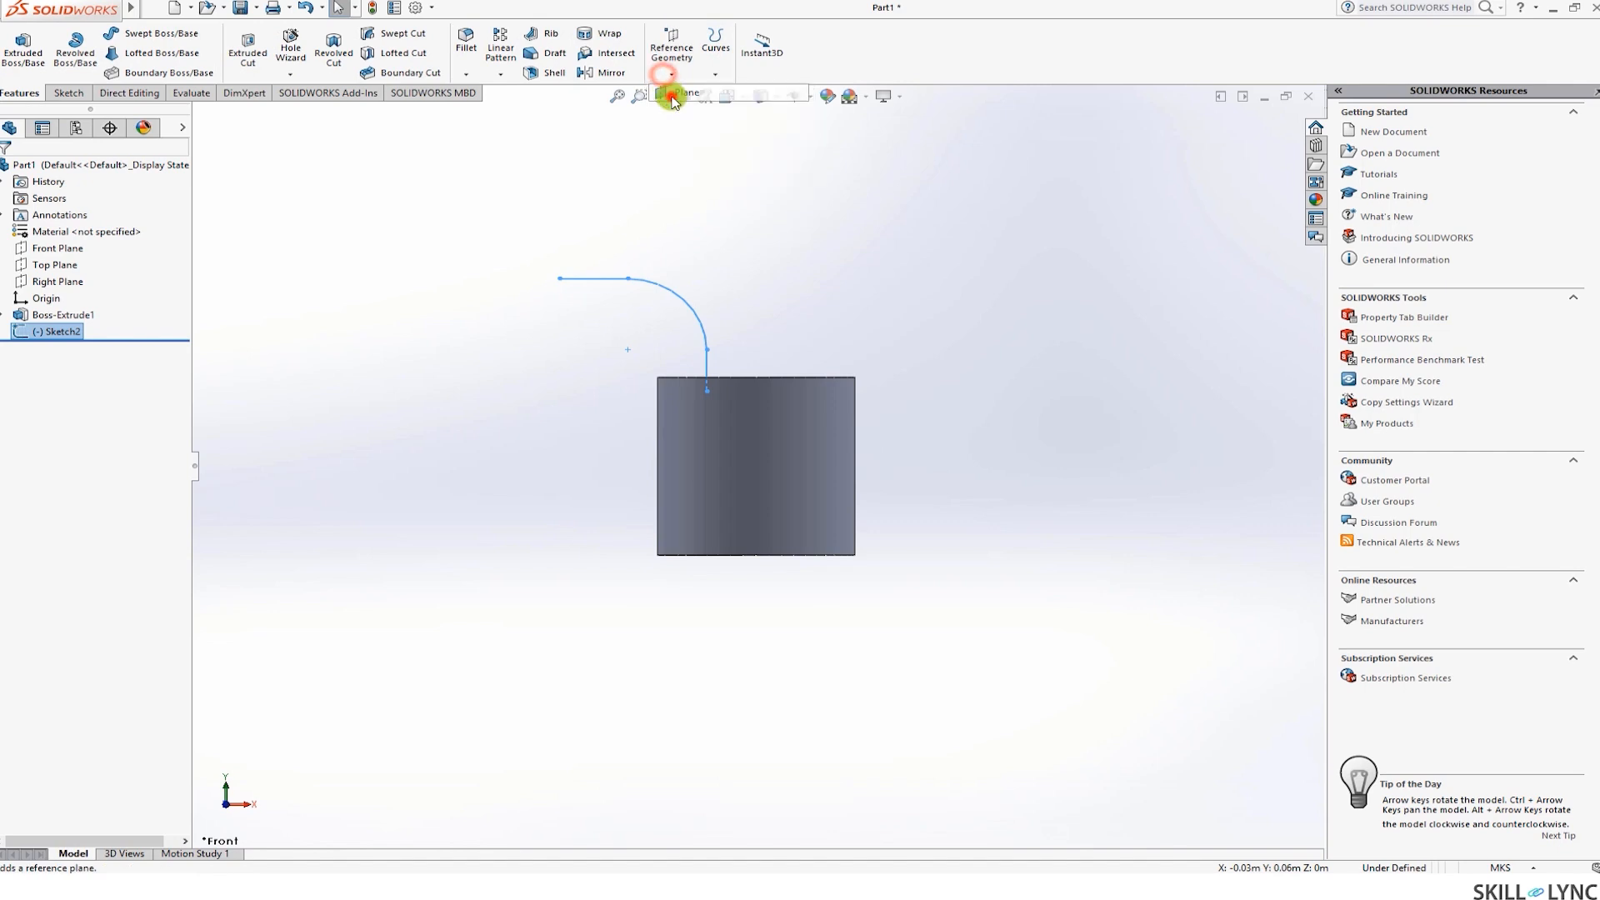
pyautogui.click(585, 281)
pyautogui.moveTo(553, 339)
pyautogui.mouseDown(button='middle')
pyautogui.moveTo(628, 382)
pyautogui.moveTo(606, 298)
pyautogui.mouseUp(button='middle')
pyautogui.click(607, 297)
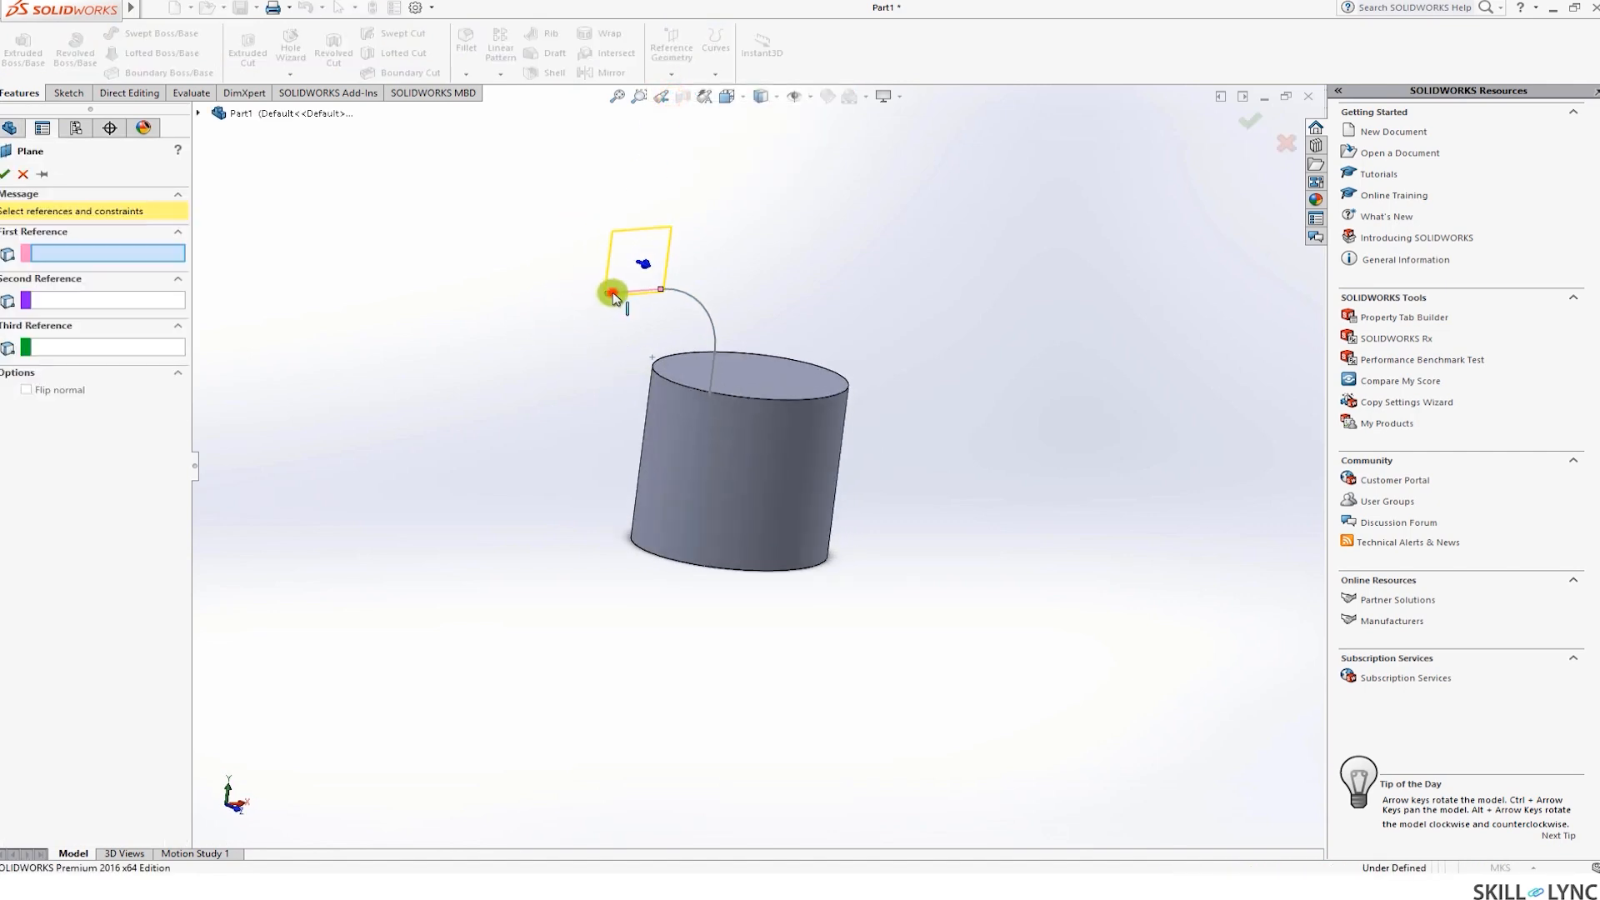
pyautogui.click(608, 292)
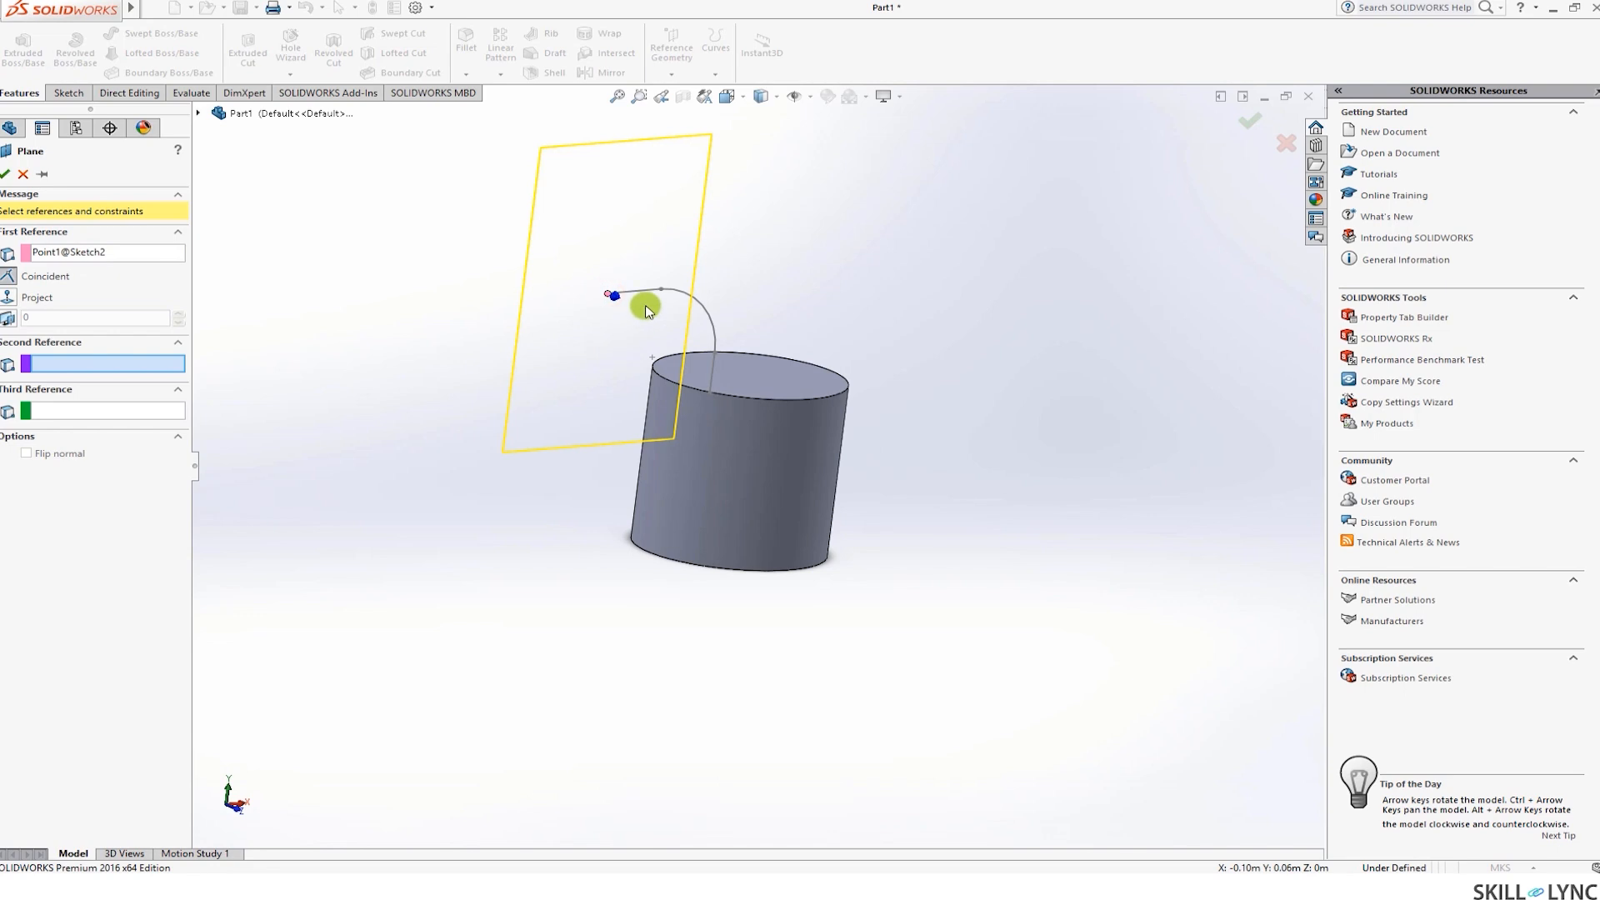
pyautogui.click(24, 174)
# Create a reference plane perpendicular to the path's horizontal line and coincident with that line's free endpoint
pyautogui.click(675, 76)
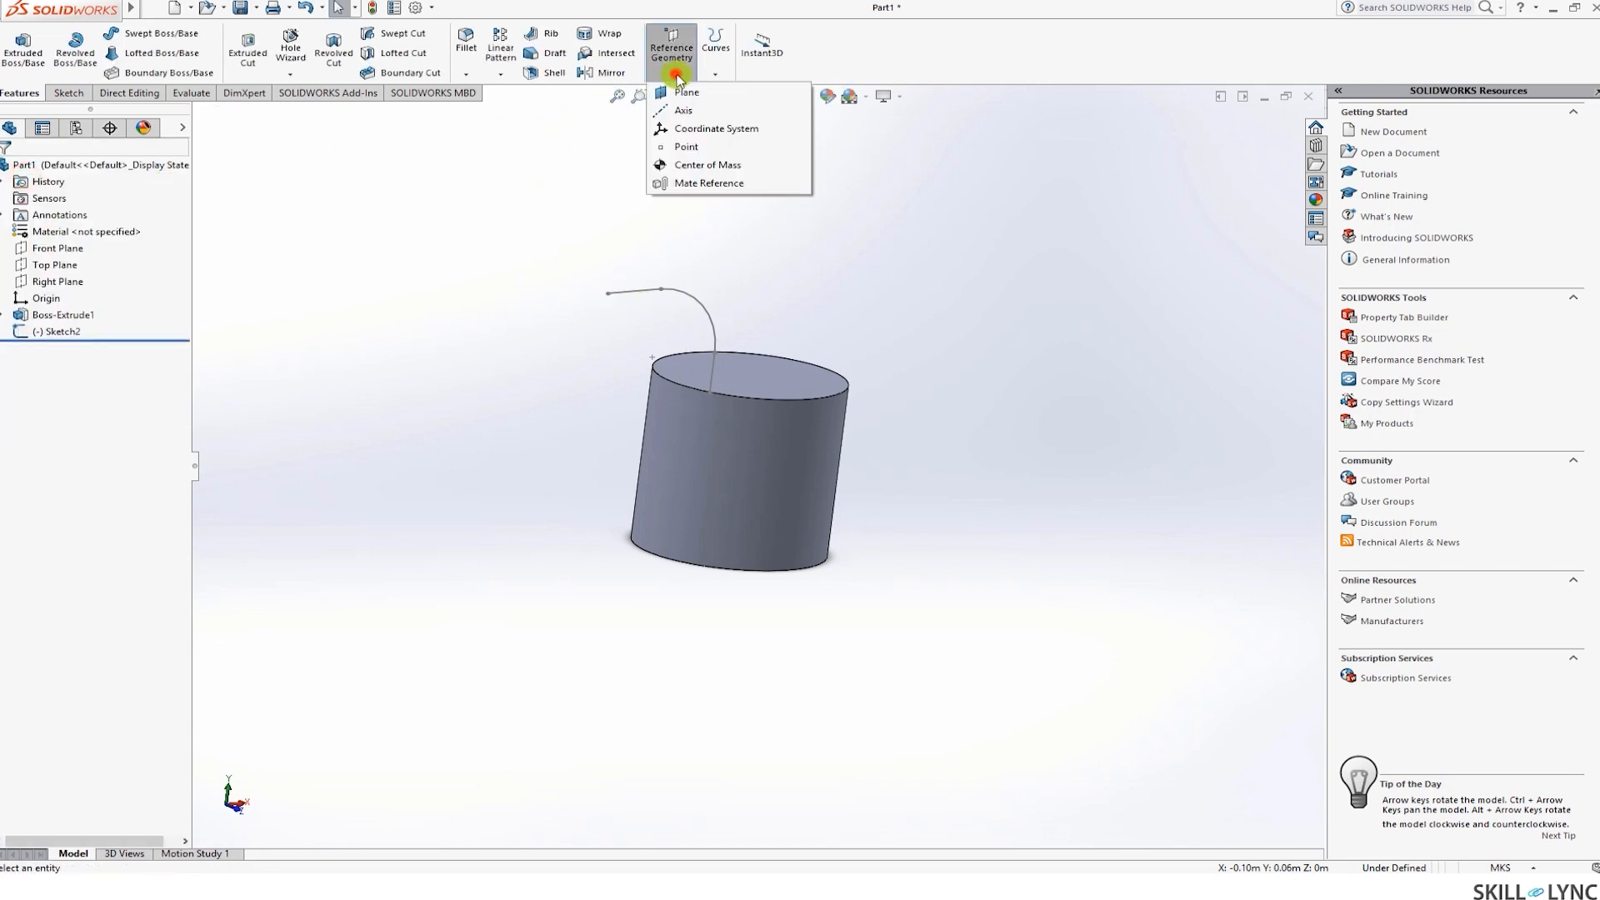
pyautogui.click(679, 91)
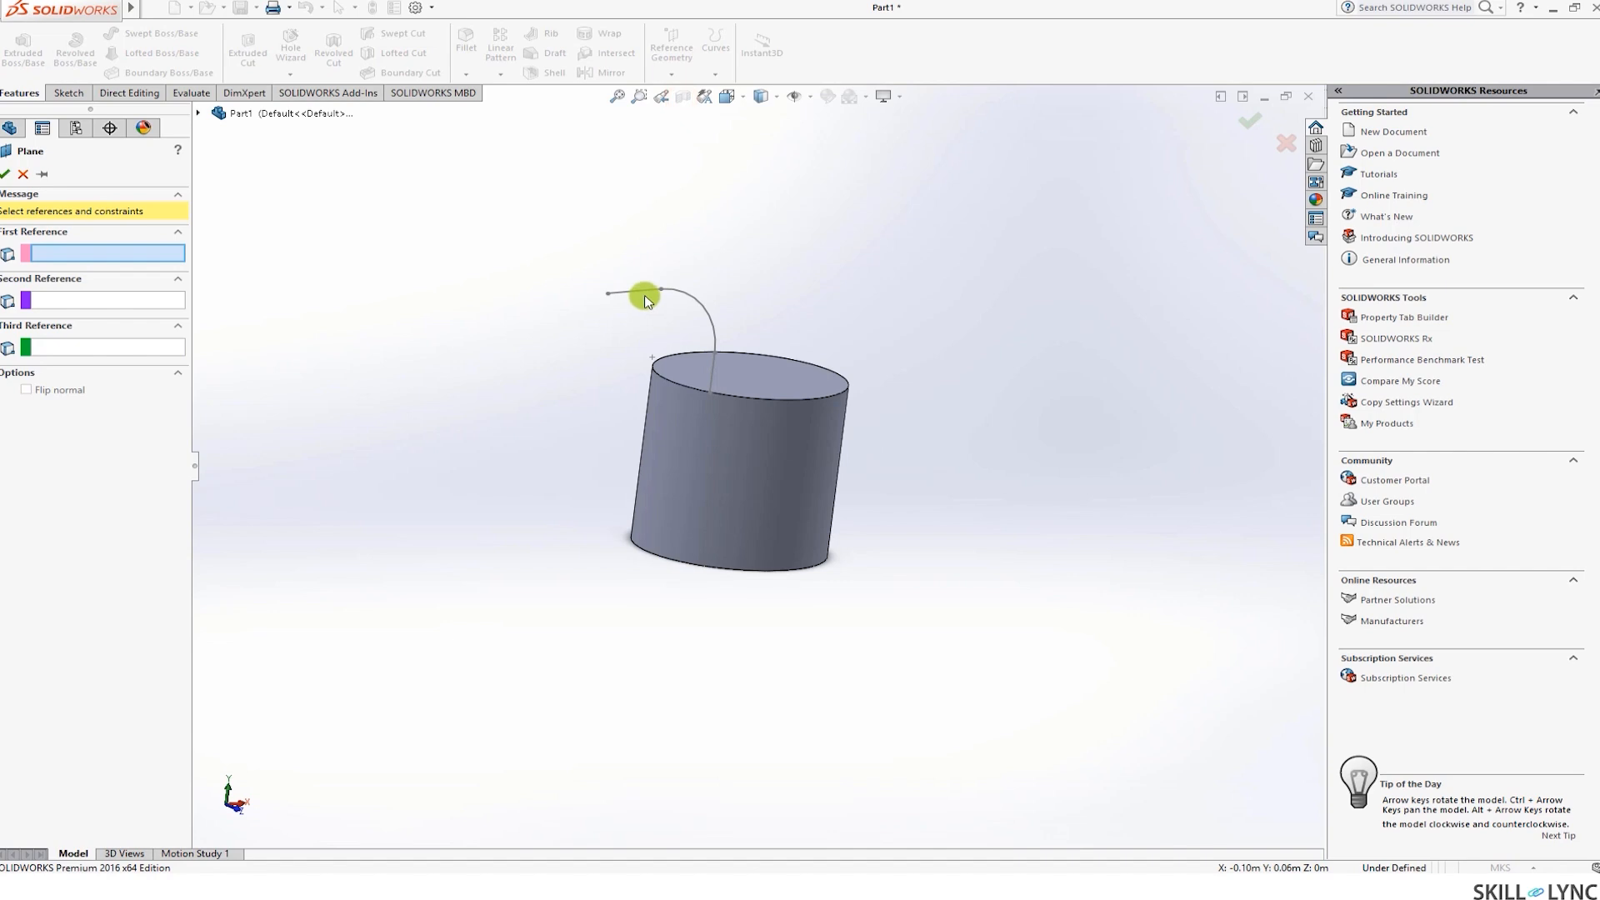
pyautogui.click(642, 294)
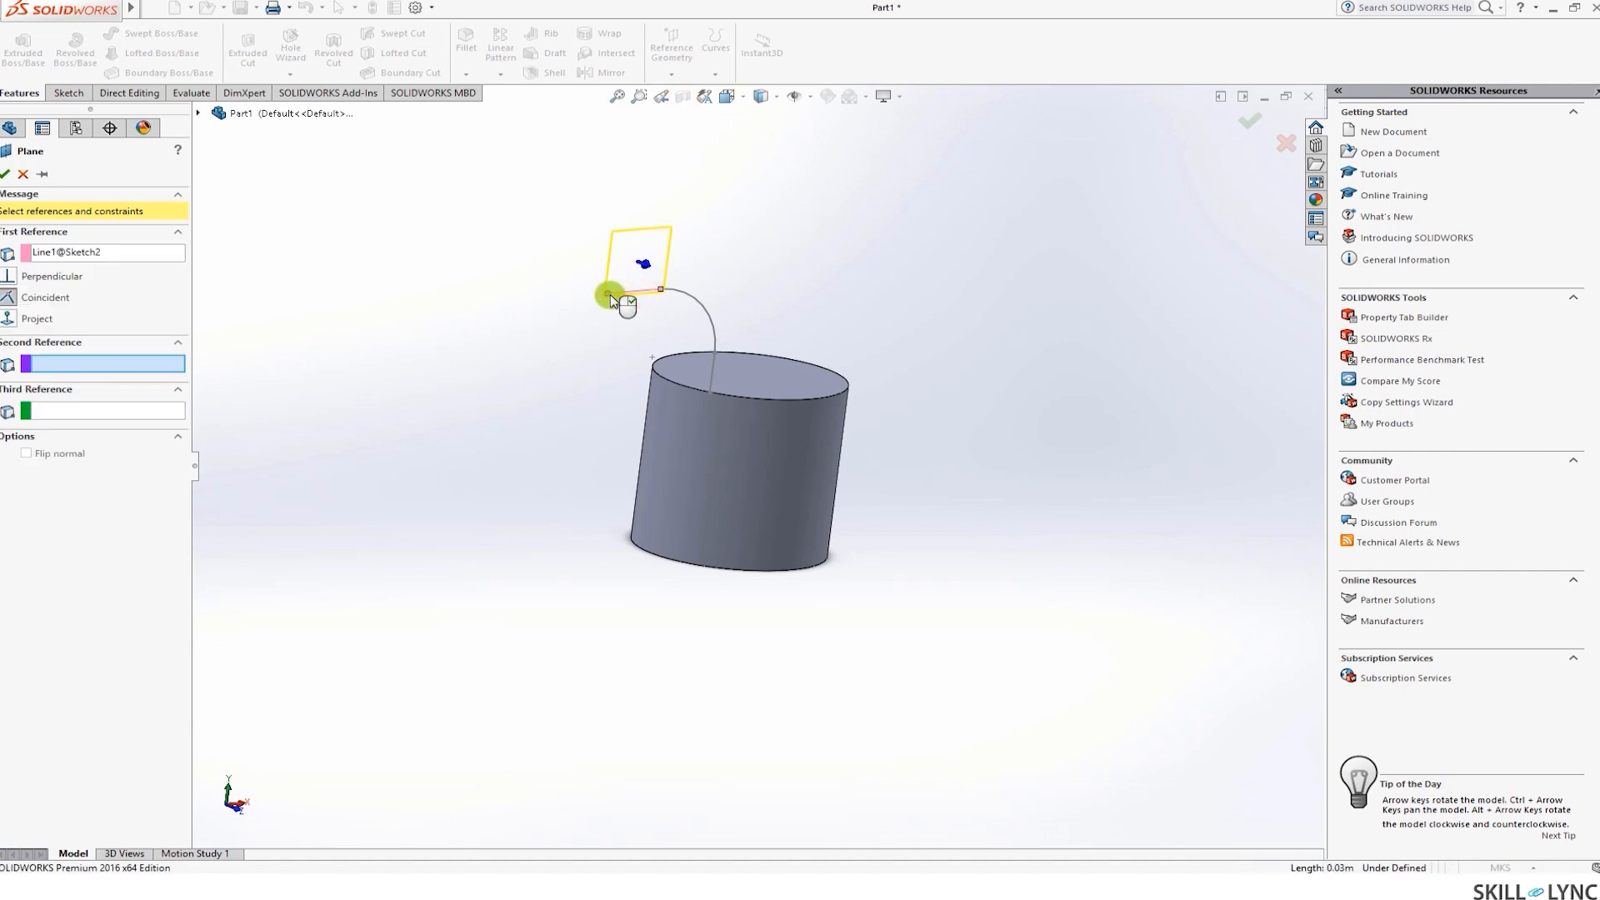
pyautogui.click(610, 296)
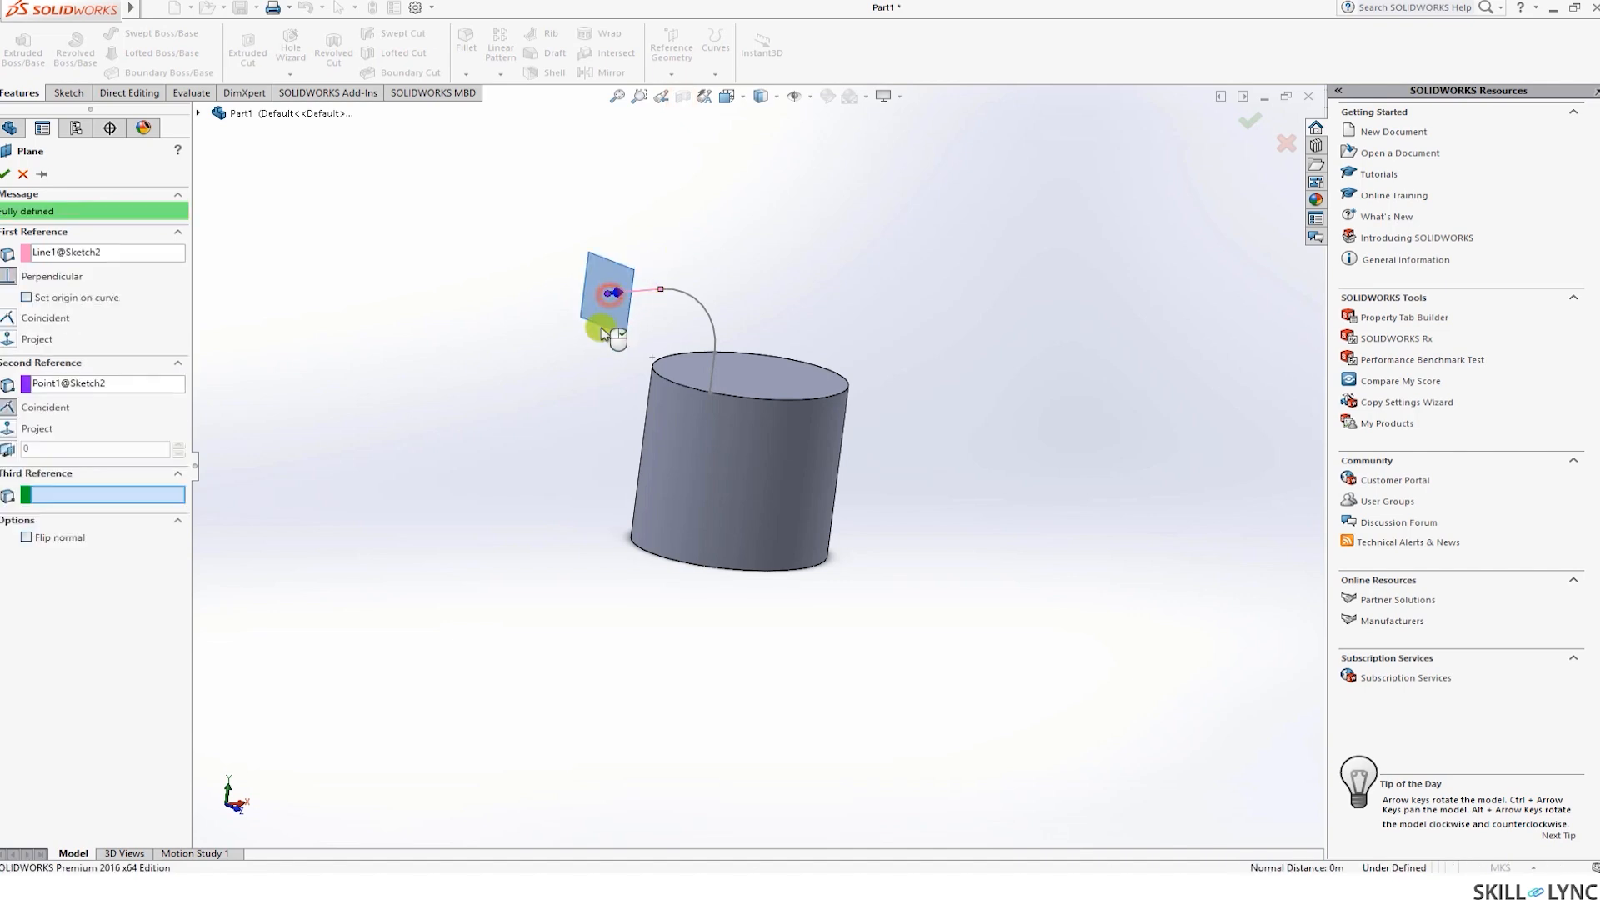
pyautogui.click(12, 173)
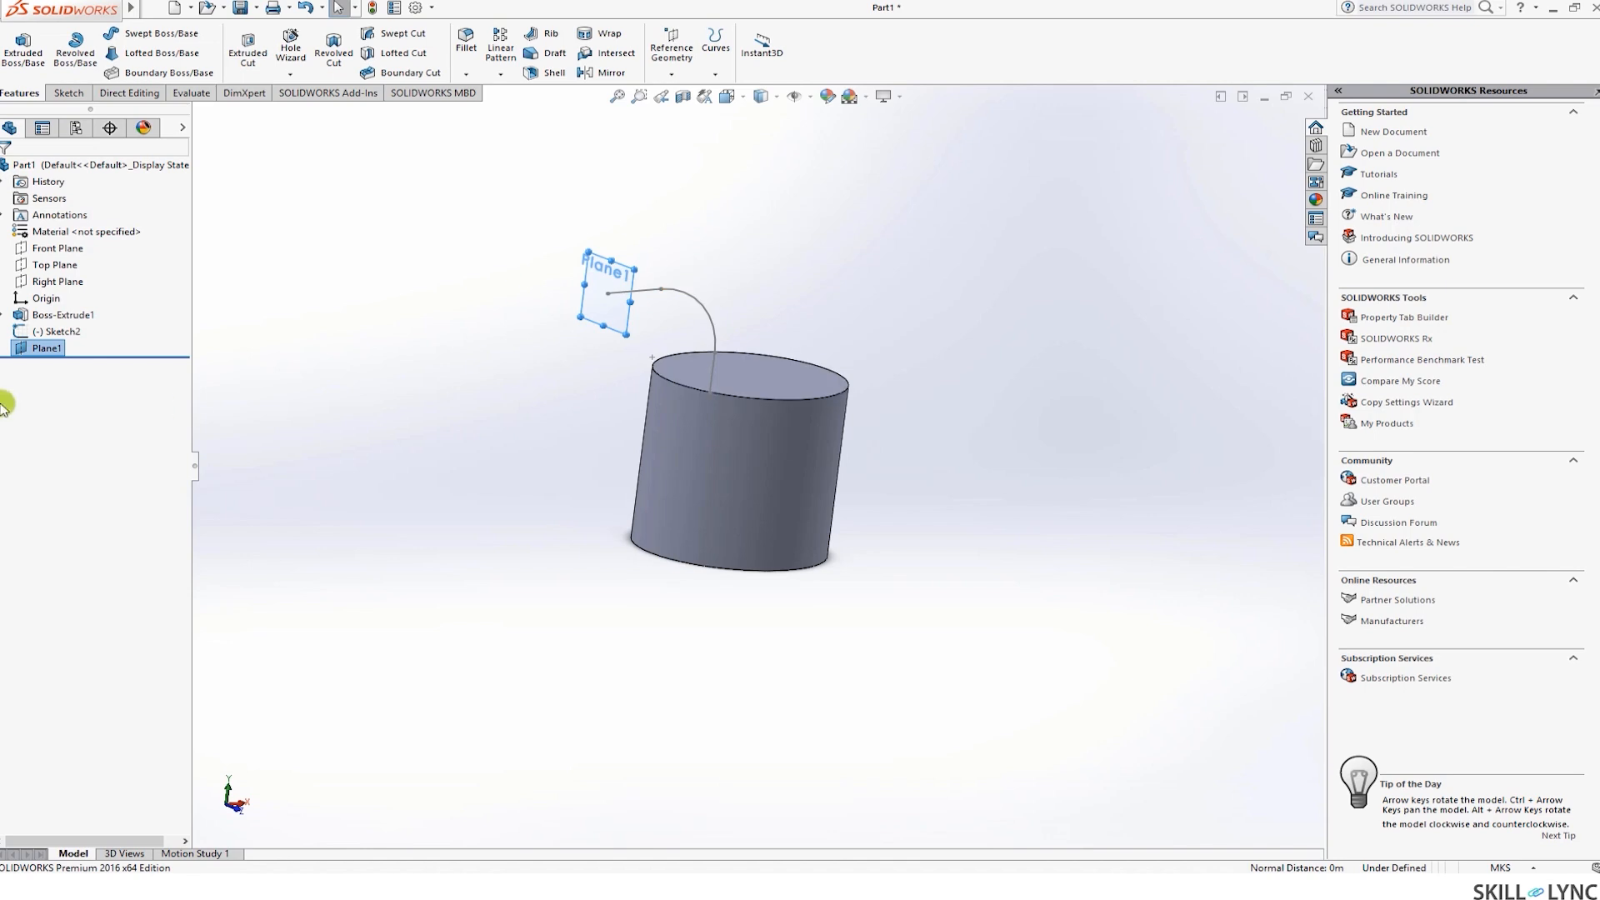
# On the new reference plane, sketch a circle with a radius of 0.02 m centred on the path's free endpoint
pyautogui.click(43, 354)
pyautogui.click(25, 354)
pyautogui.click(38, 324)
pyautogui.click(99, 325)
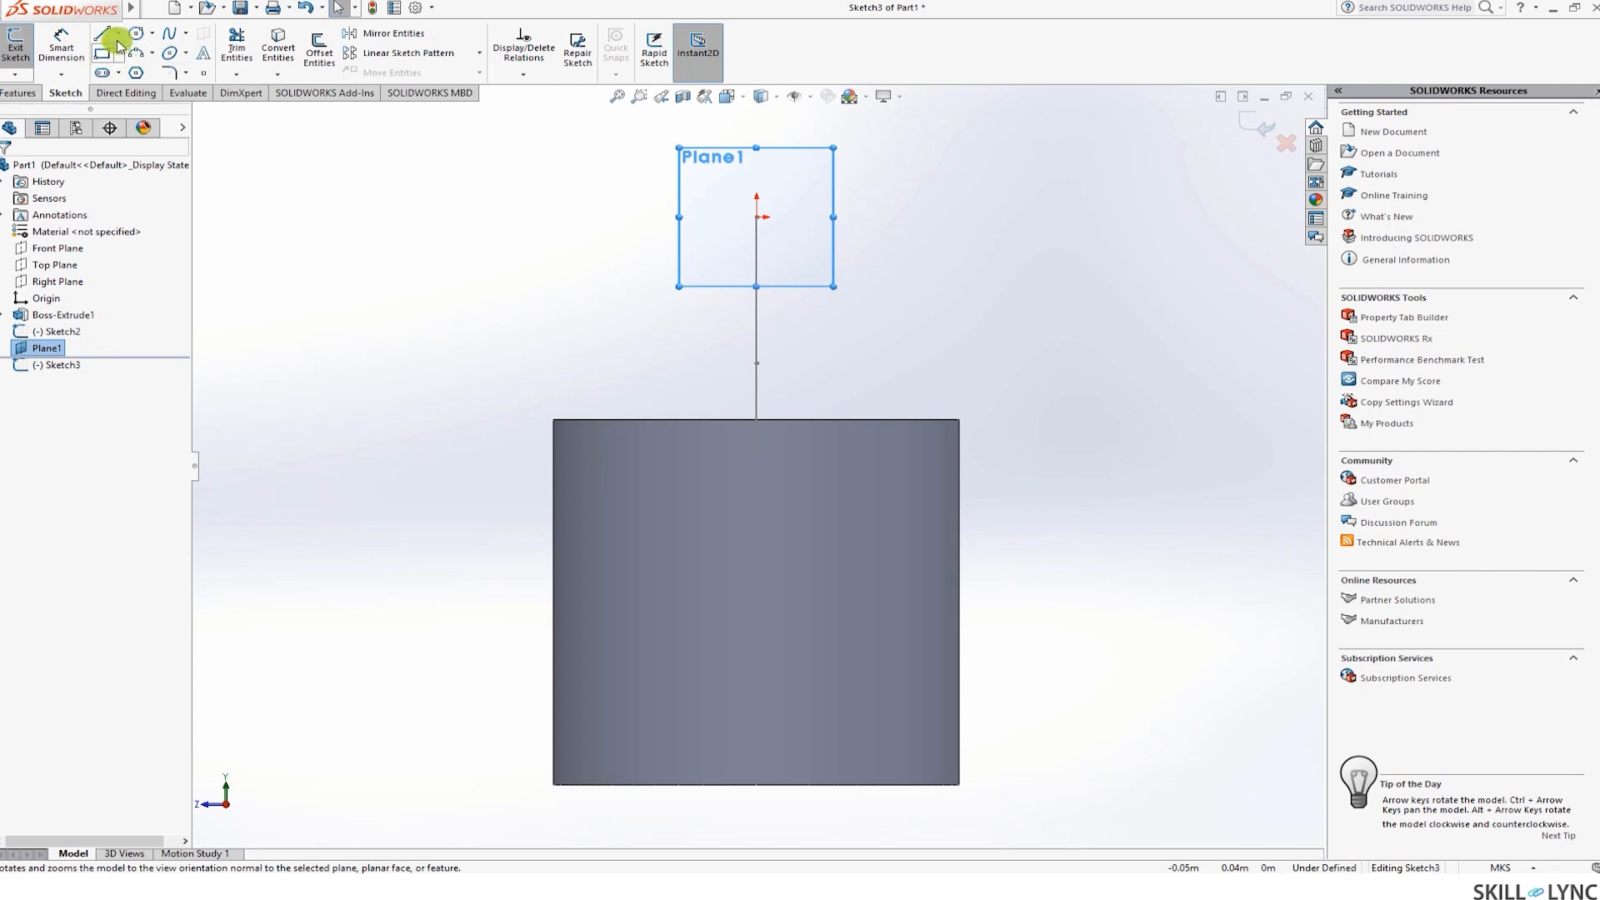
pyautogui.click(139, 37)
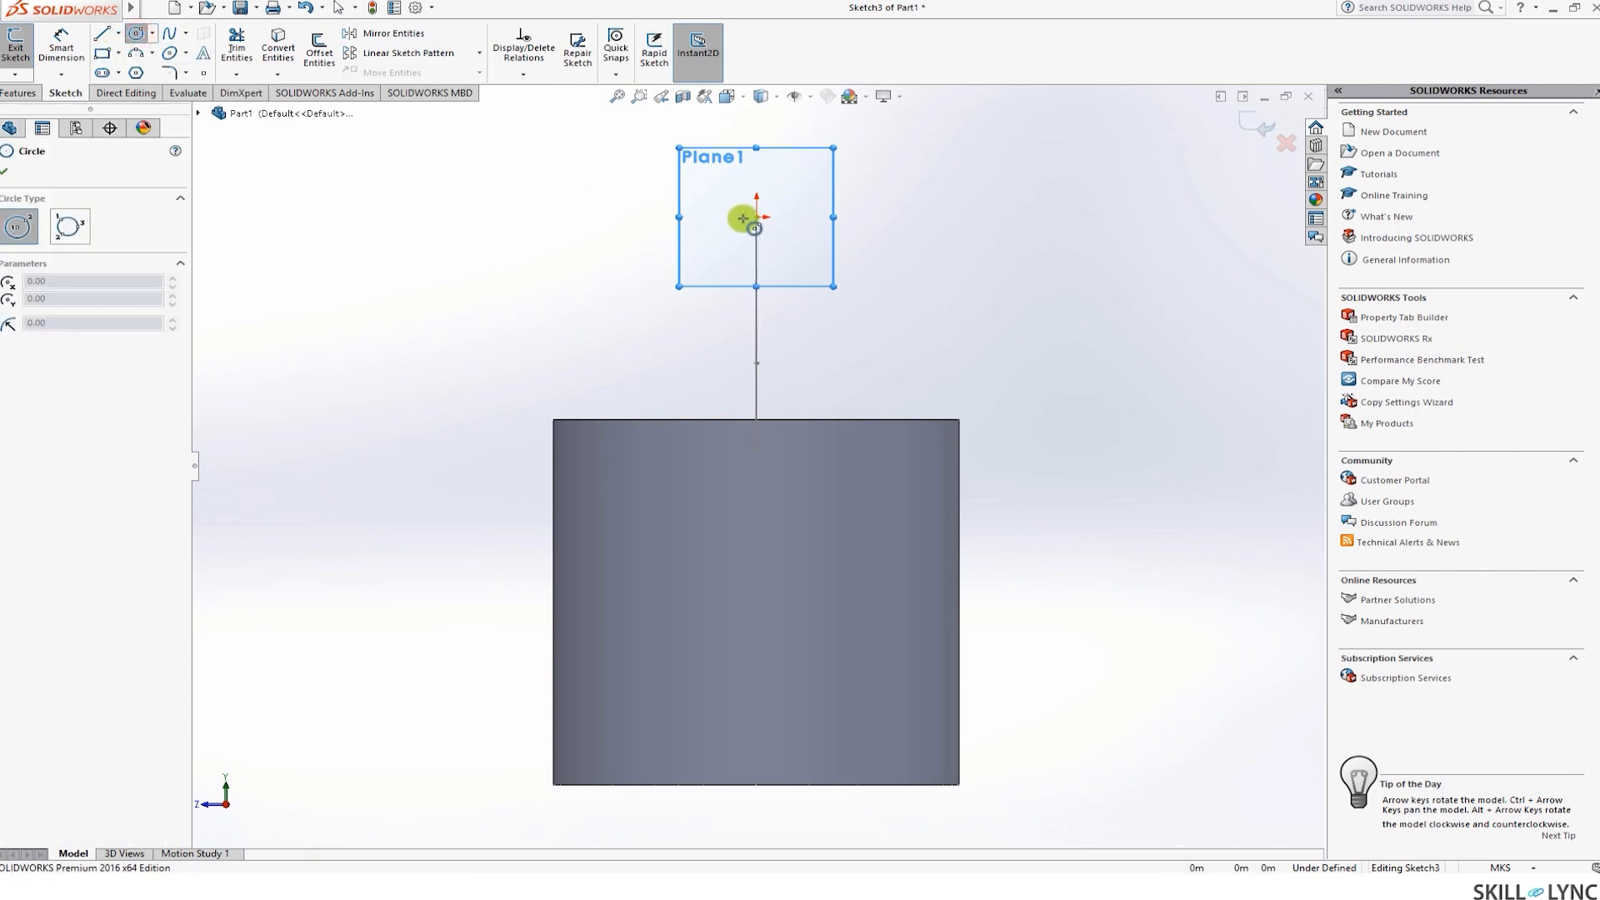
pyautogui.moveTo(757, 218); pyautogui.dragTo(732, 254)
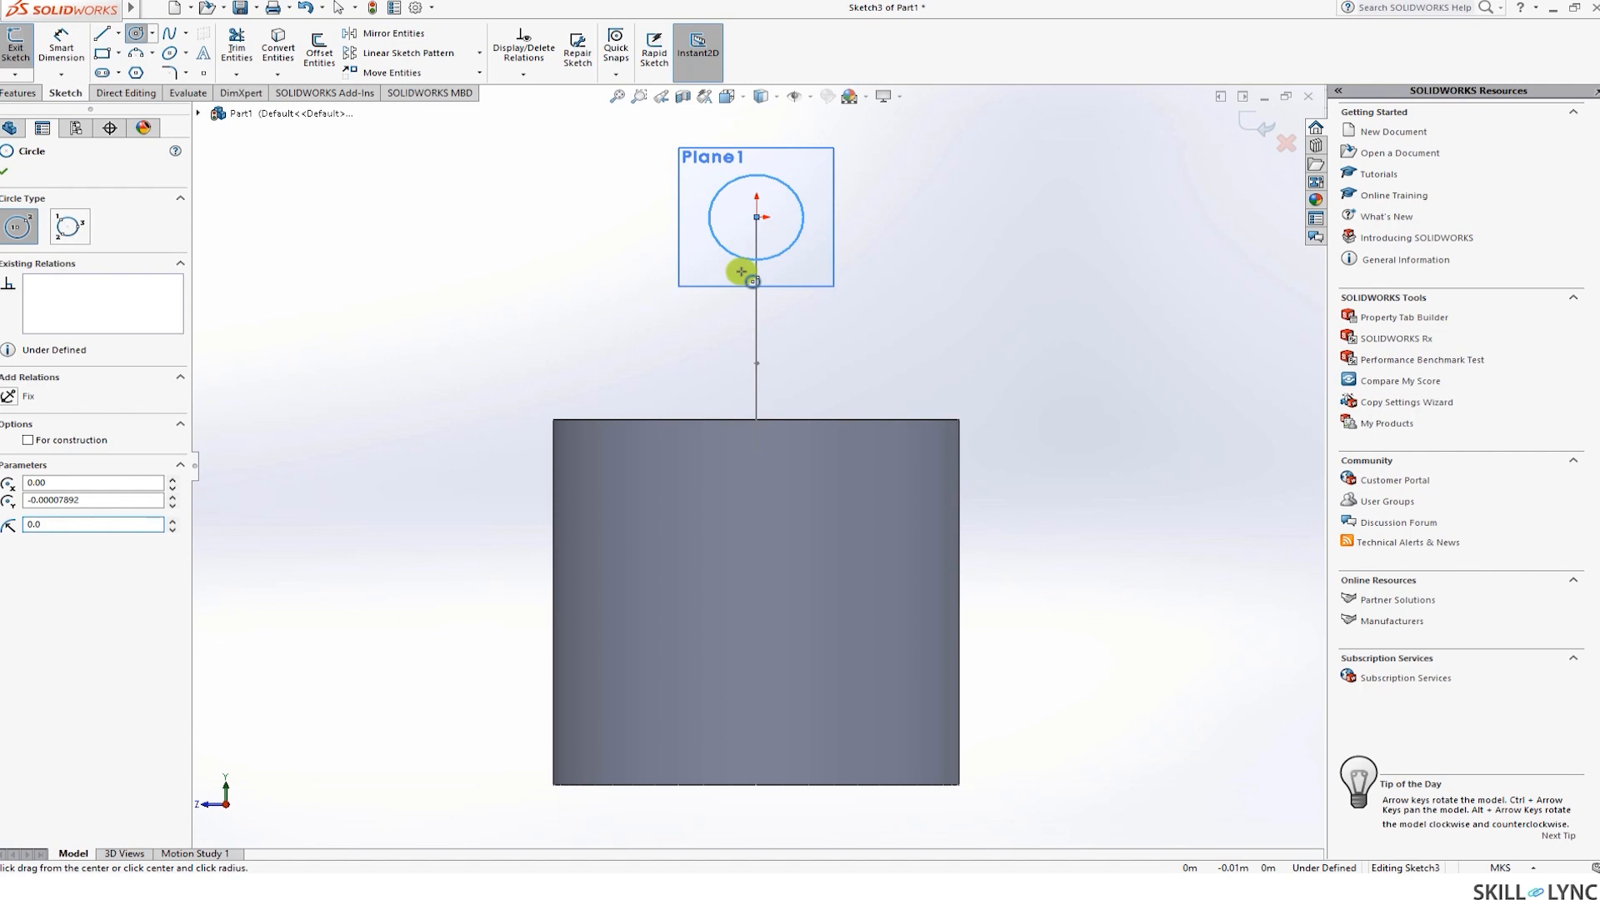
pyautogui.press('Return')
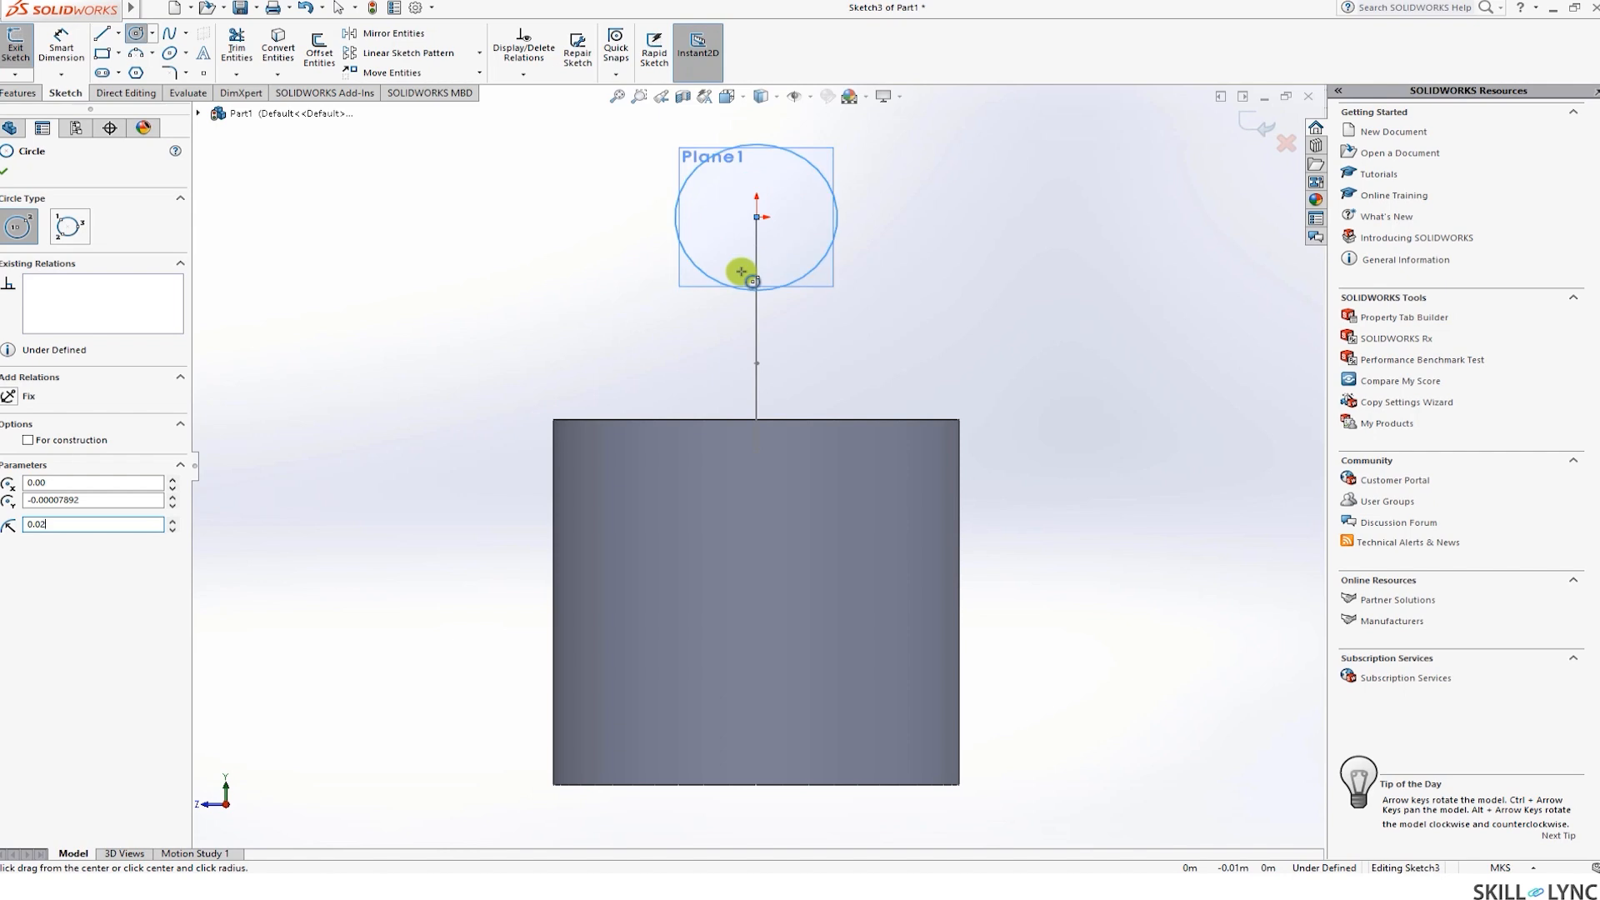
pyautogui.click(4, 173)
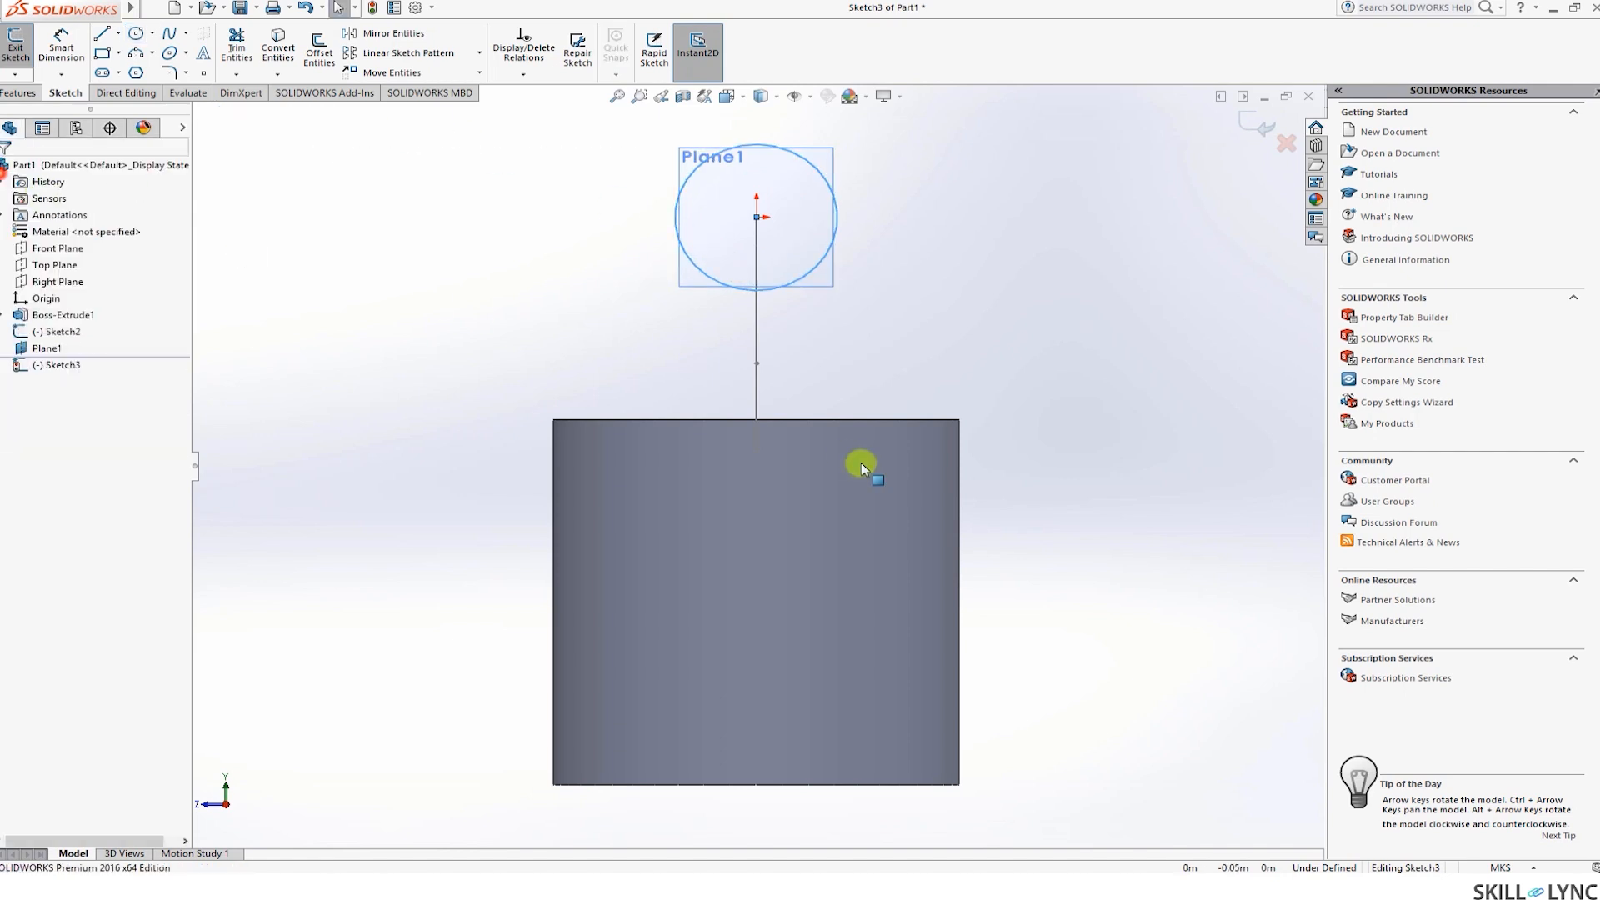
# Create a swept boss using the circle as the profile and the bent line sketch as the path
pyautogui.scroll(3, 847, 454)
pyautogui.moveTo(847, 454); pyautogui.dragTo(372, 239, button='middle')
pyautogui.click(16, 94)
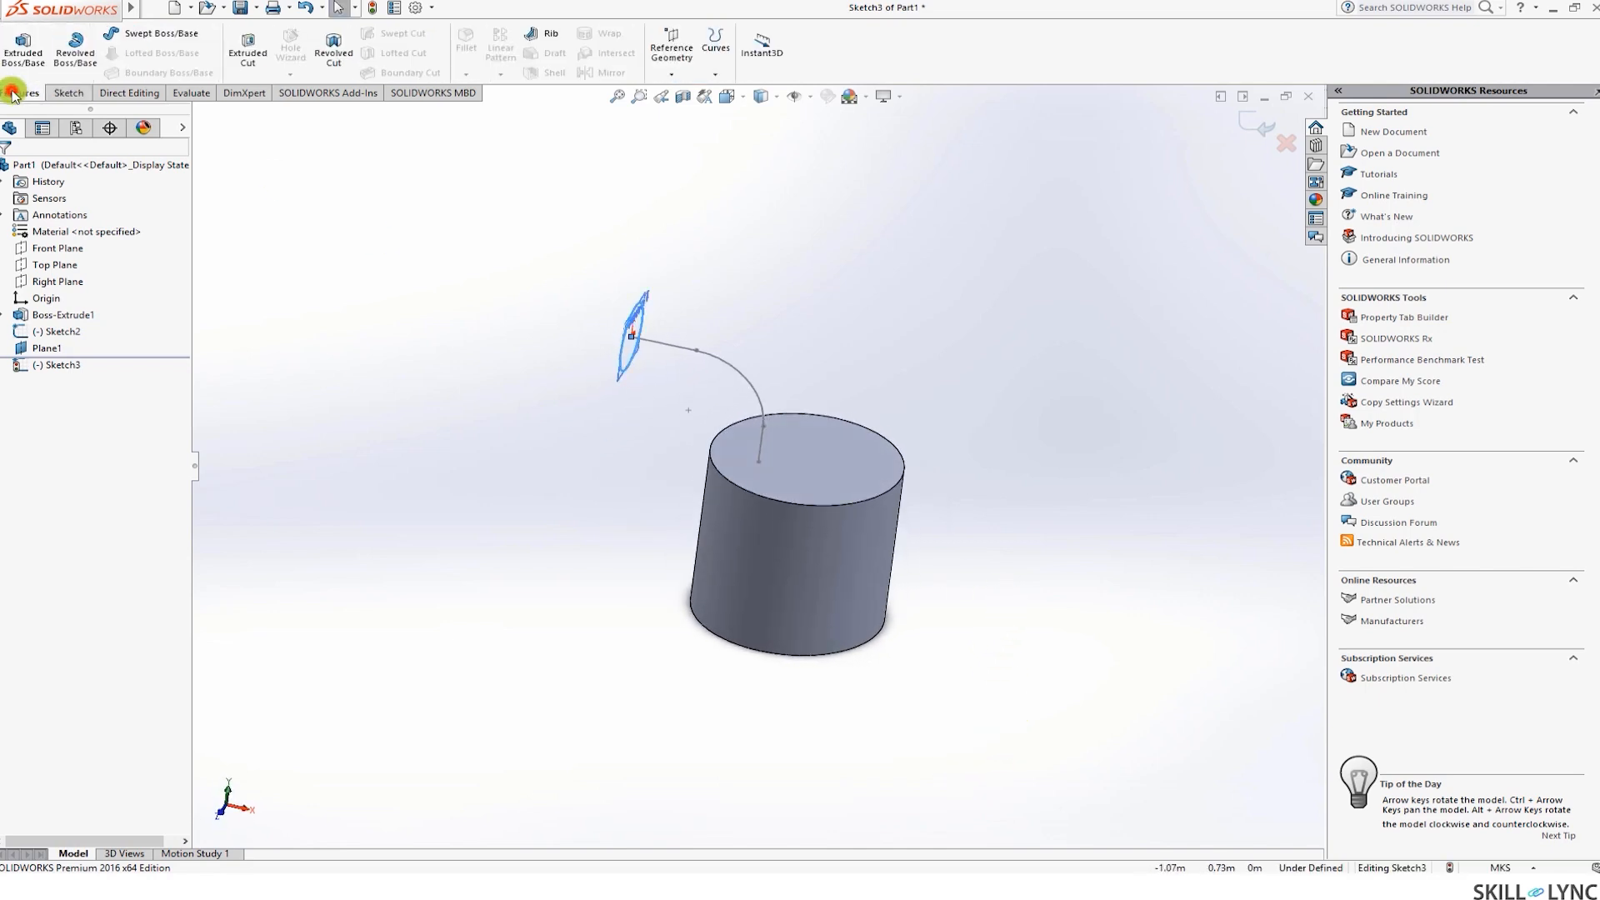
pyautogui.click(120, 35)
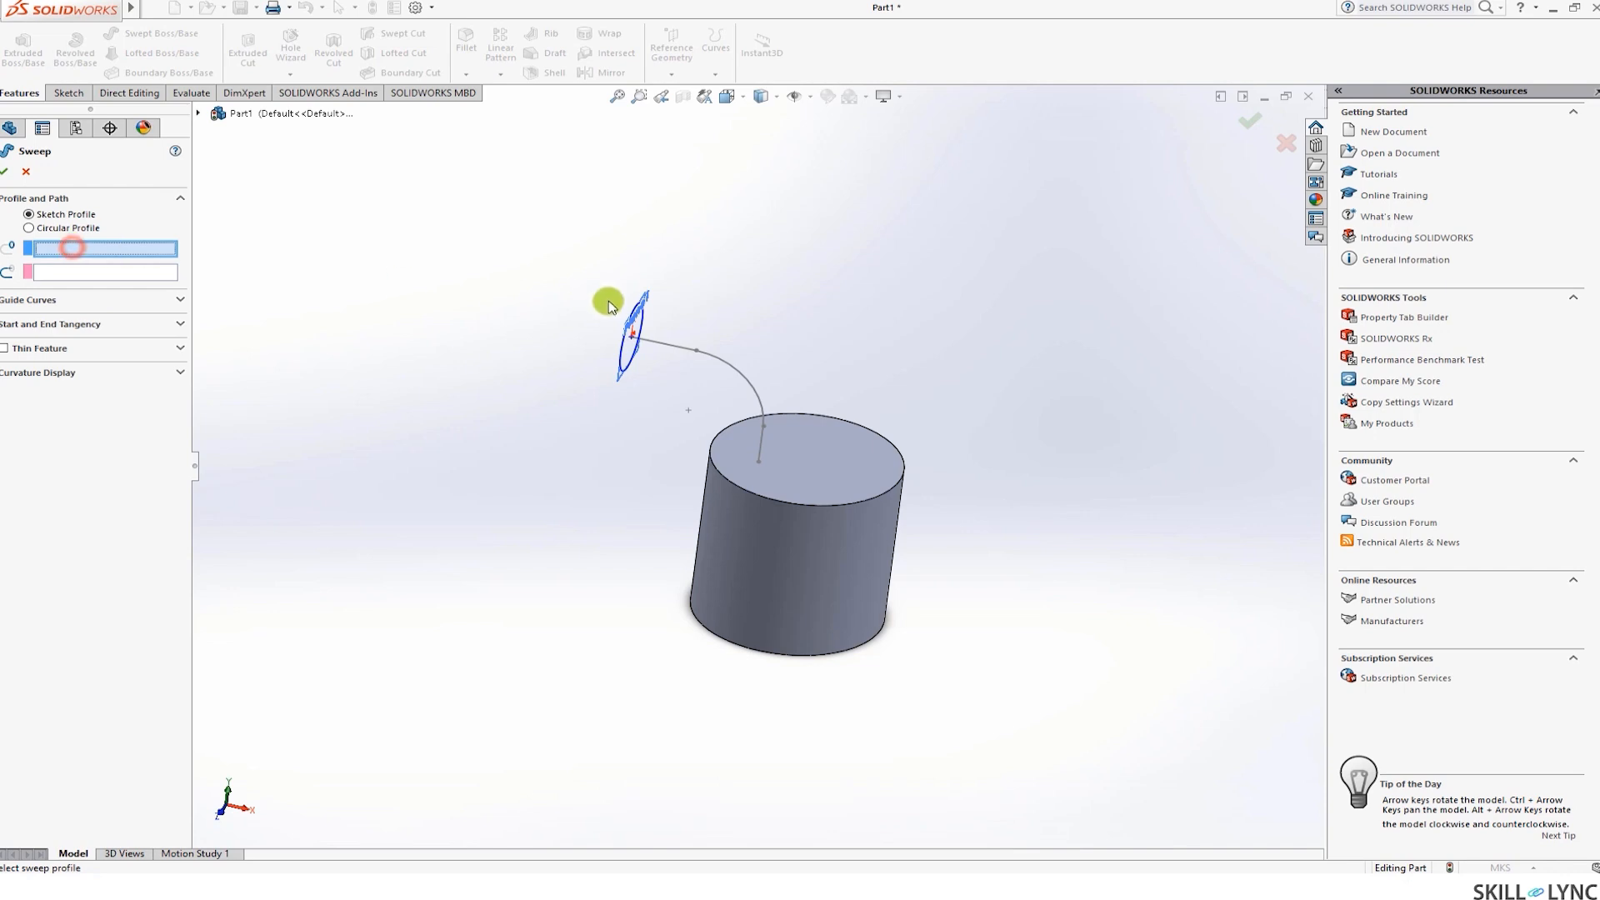
pyautogui.click(622, 357)
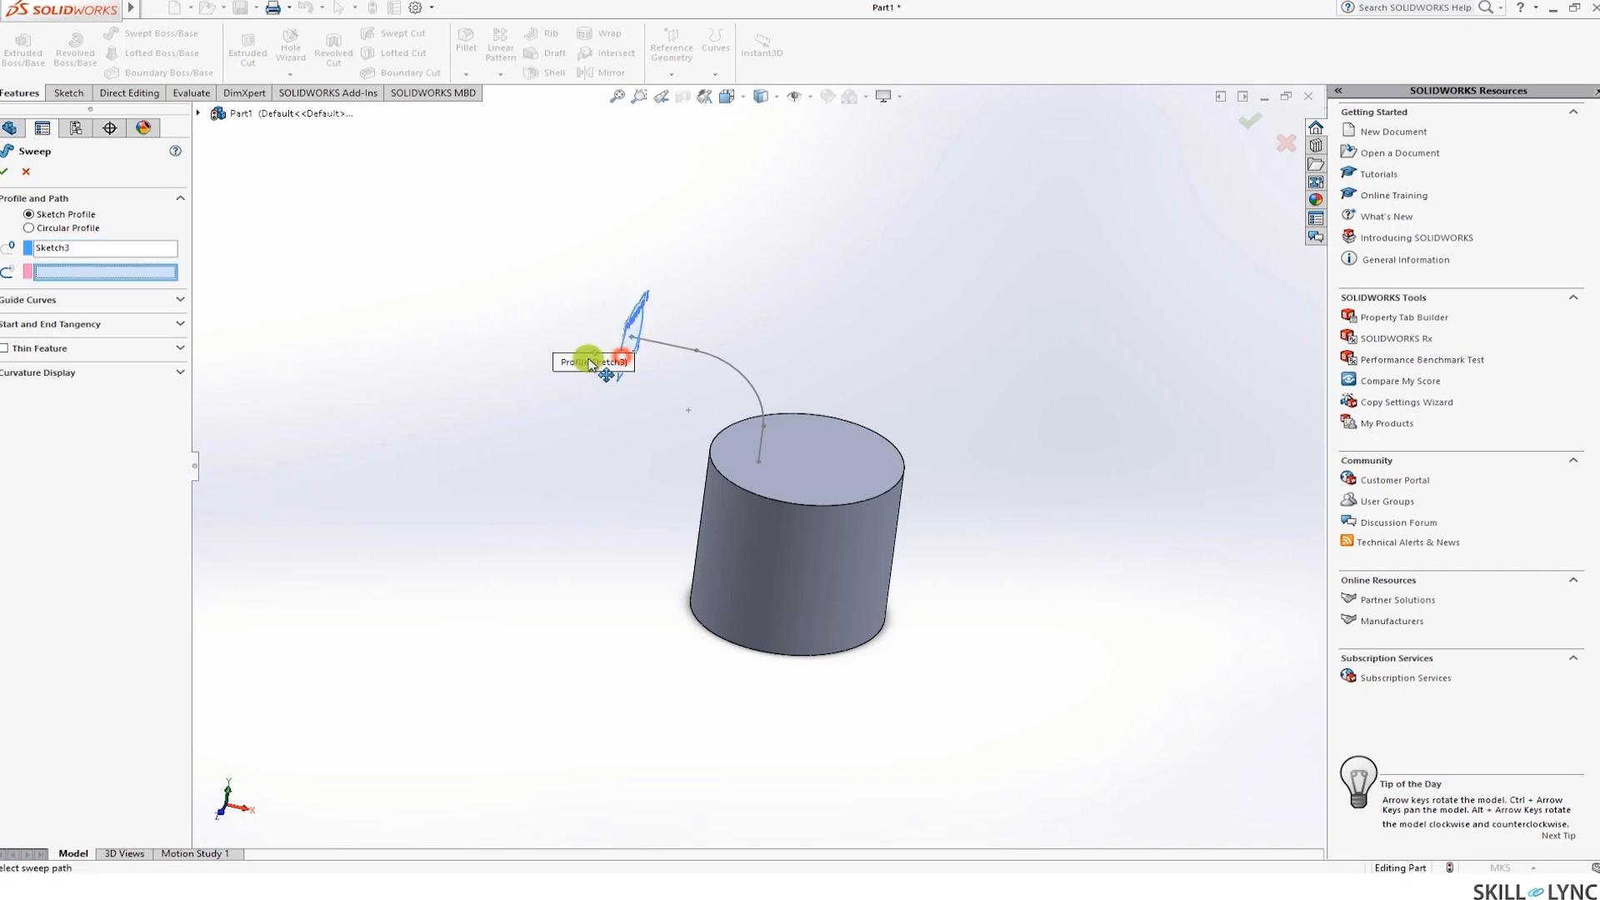
pyautogui.click(666, 357)
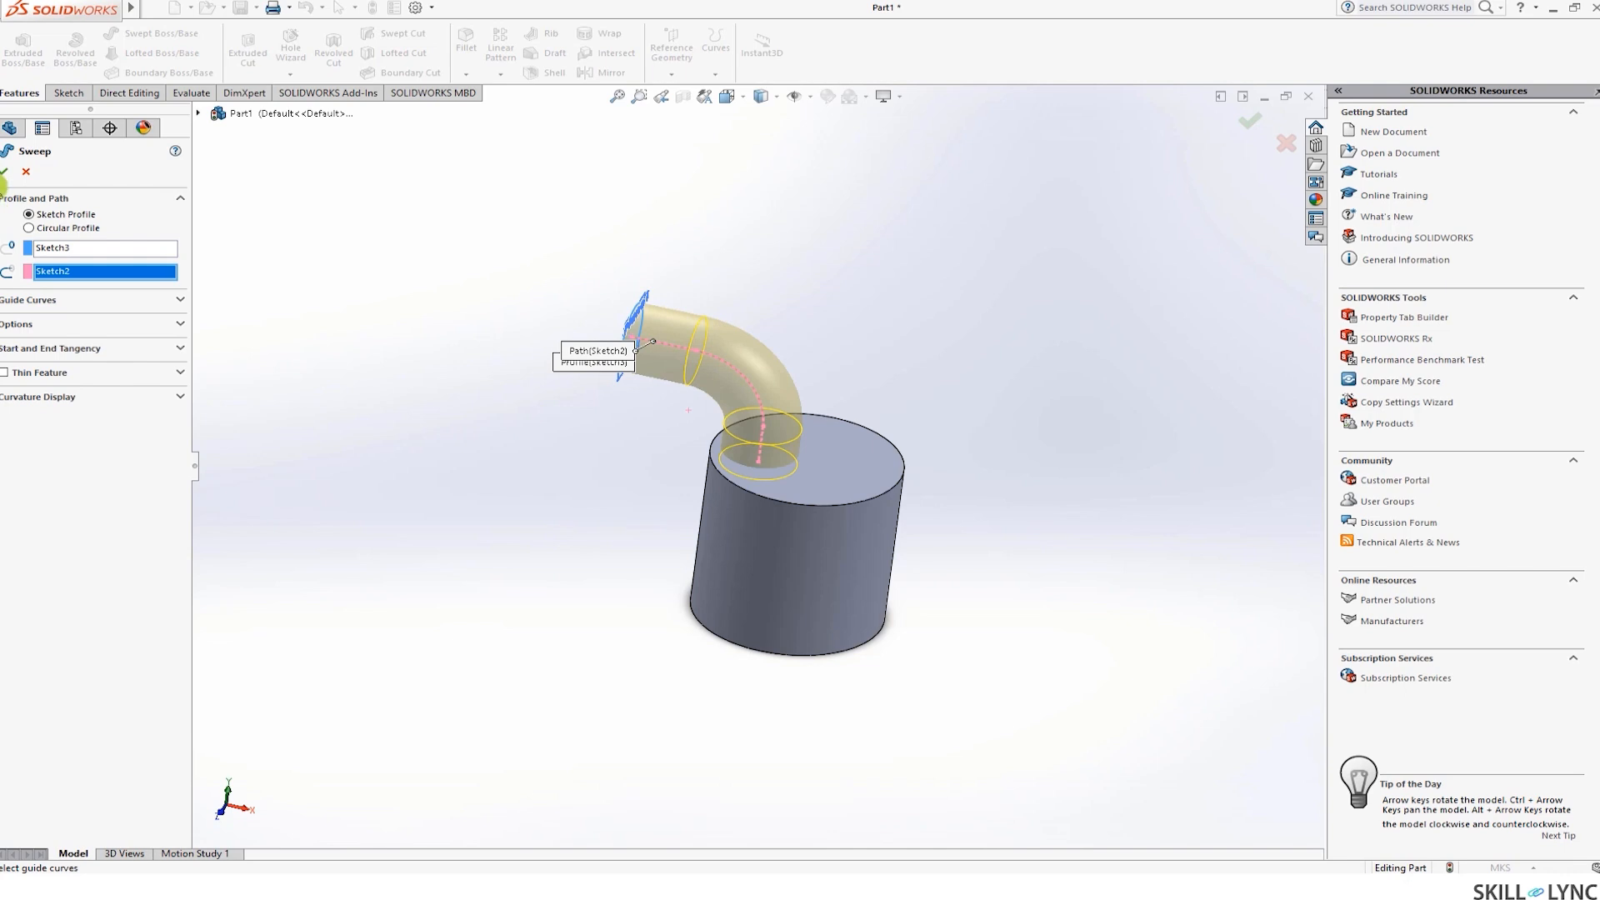
pyautogui.click(5, 175)
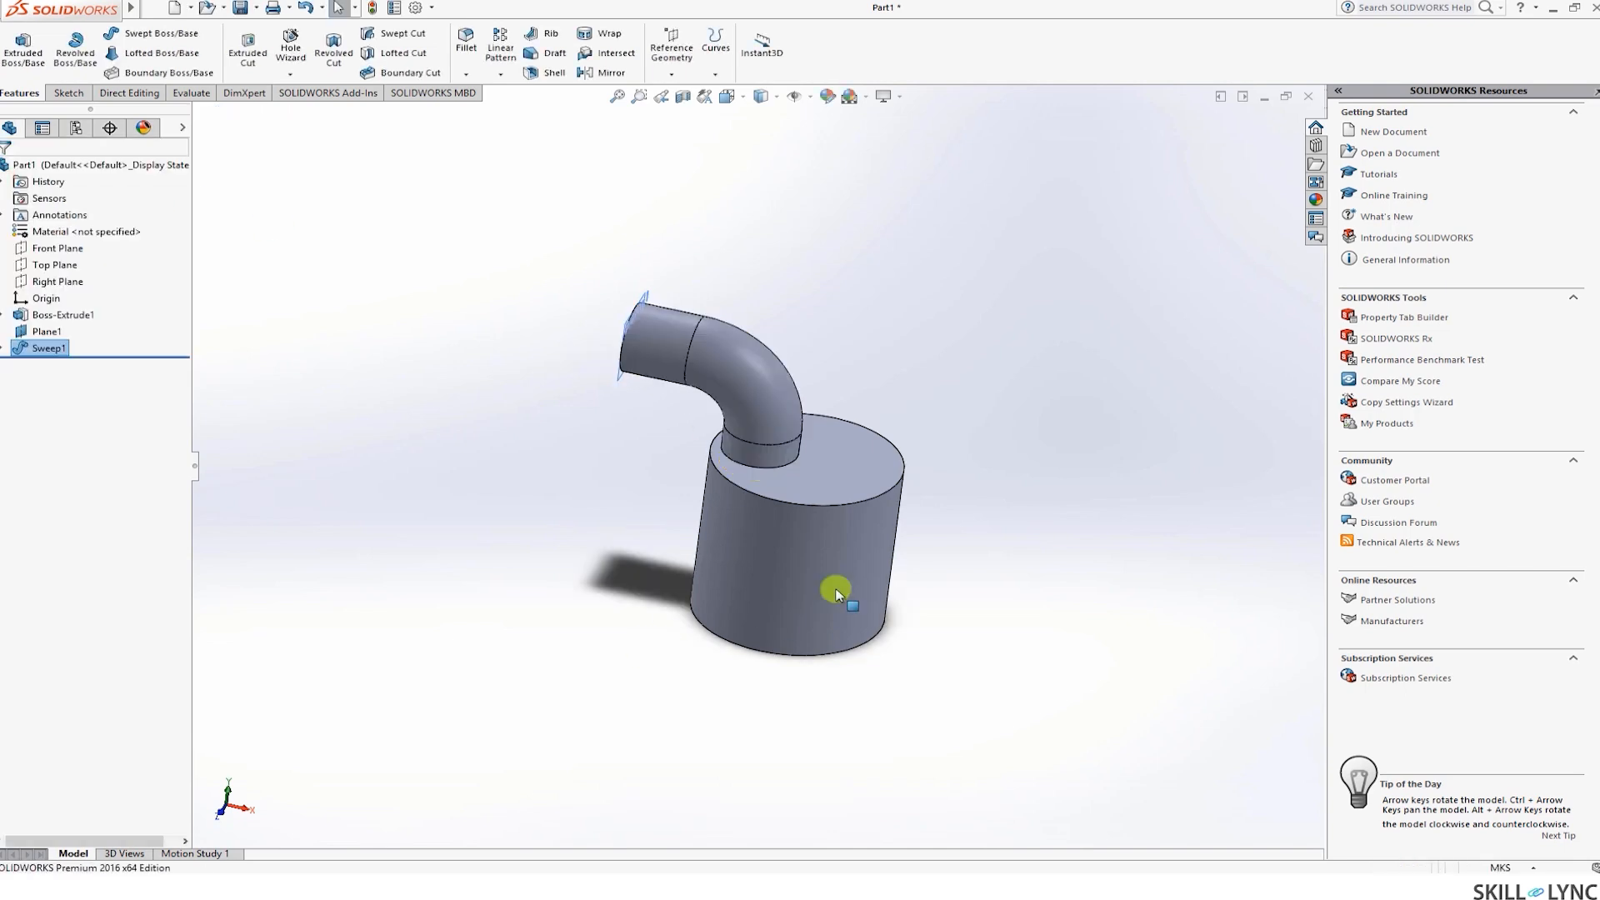
# Reopen the sweep's circular profile sketch for editing and add a diameter dimension to the circle
pyautogui.scroll(-3, 854, 408)
pyautogui.scroll(-2, 753, 463)
pyautogui.moveTo(711, 393); pyautogui.dragTo(698, 461, button='middle')
pyautogui.click(4, 348)
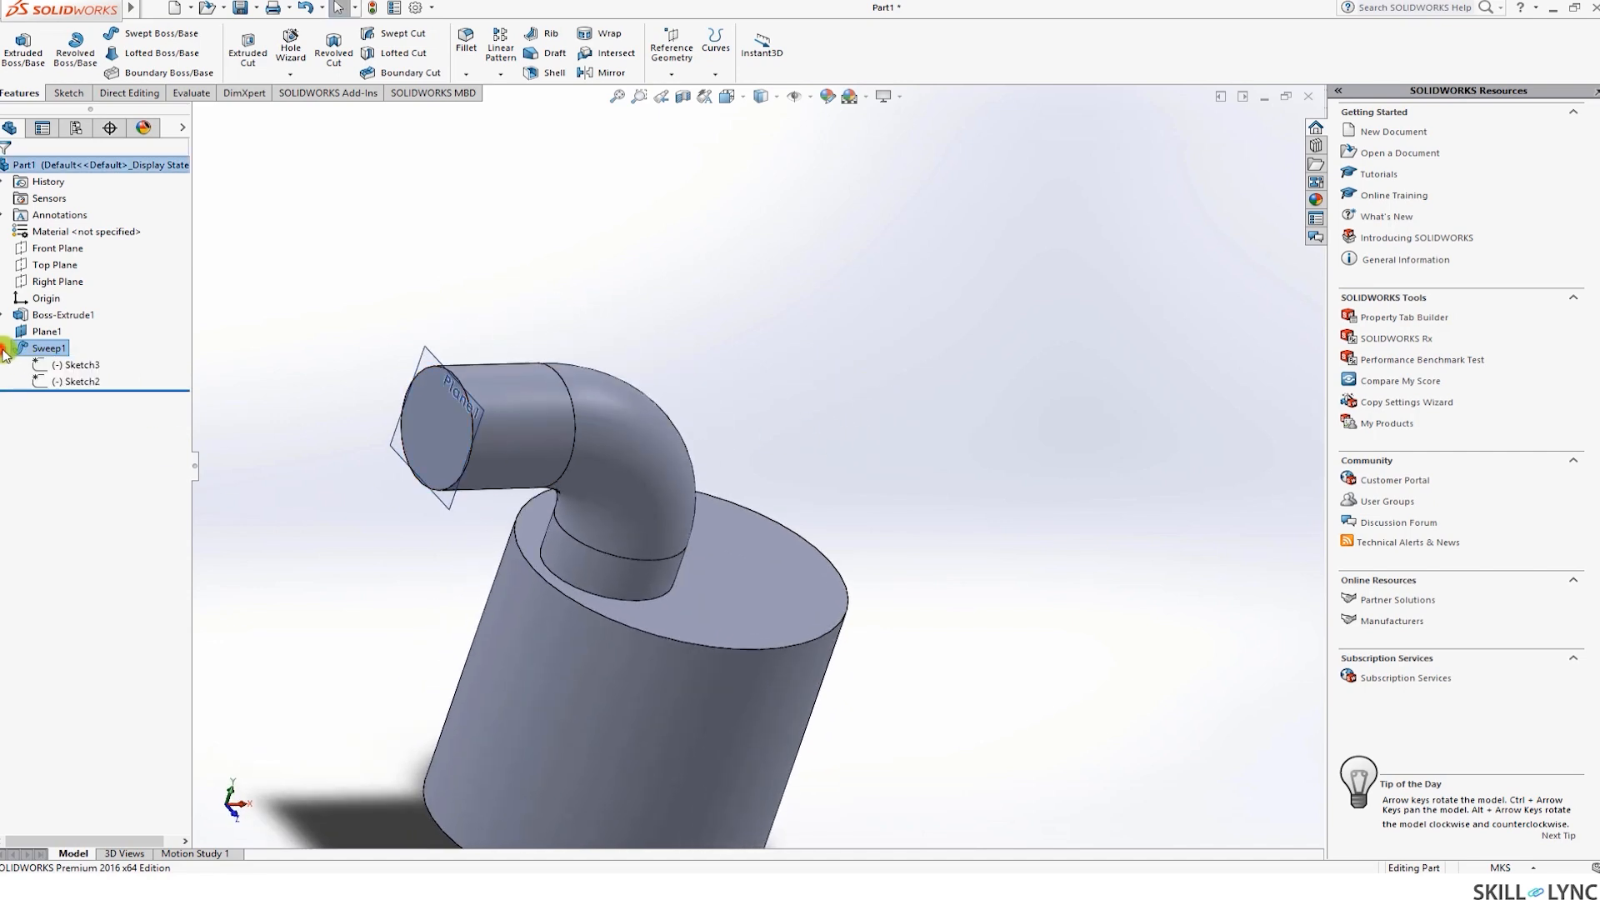
pyautogui.click(68, 365)
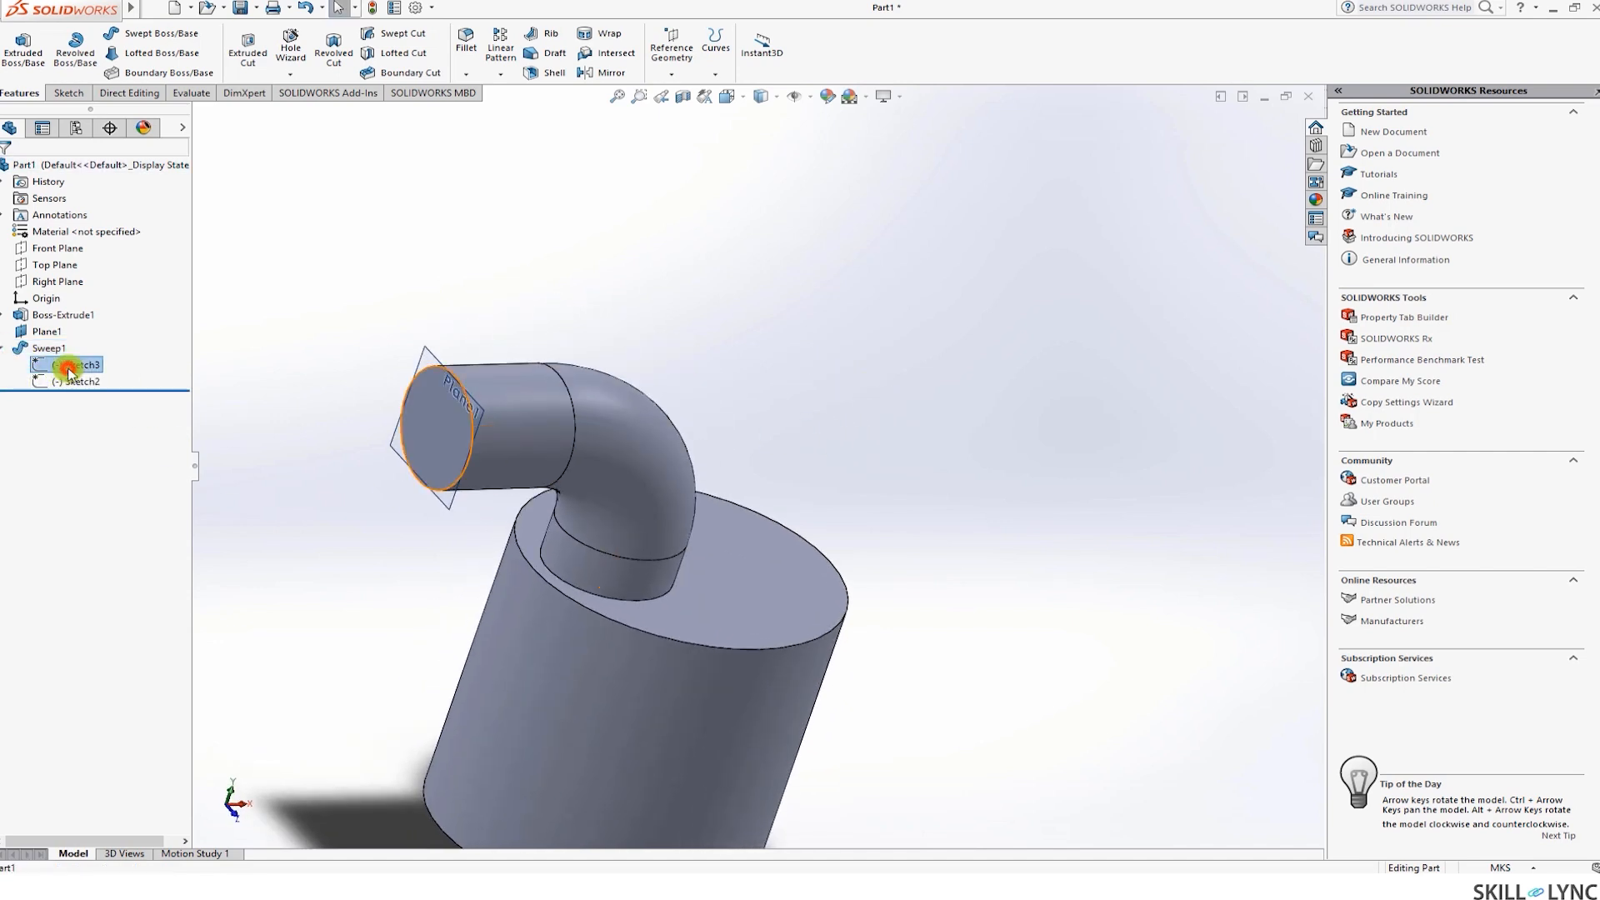
pyautogui.click(78, 329)
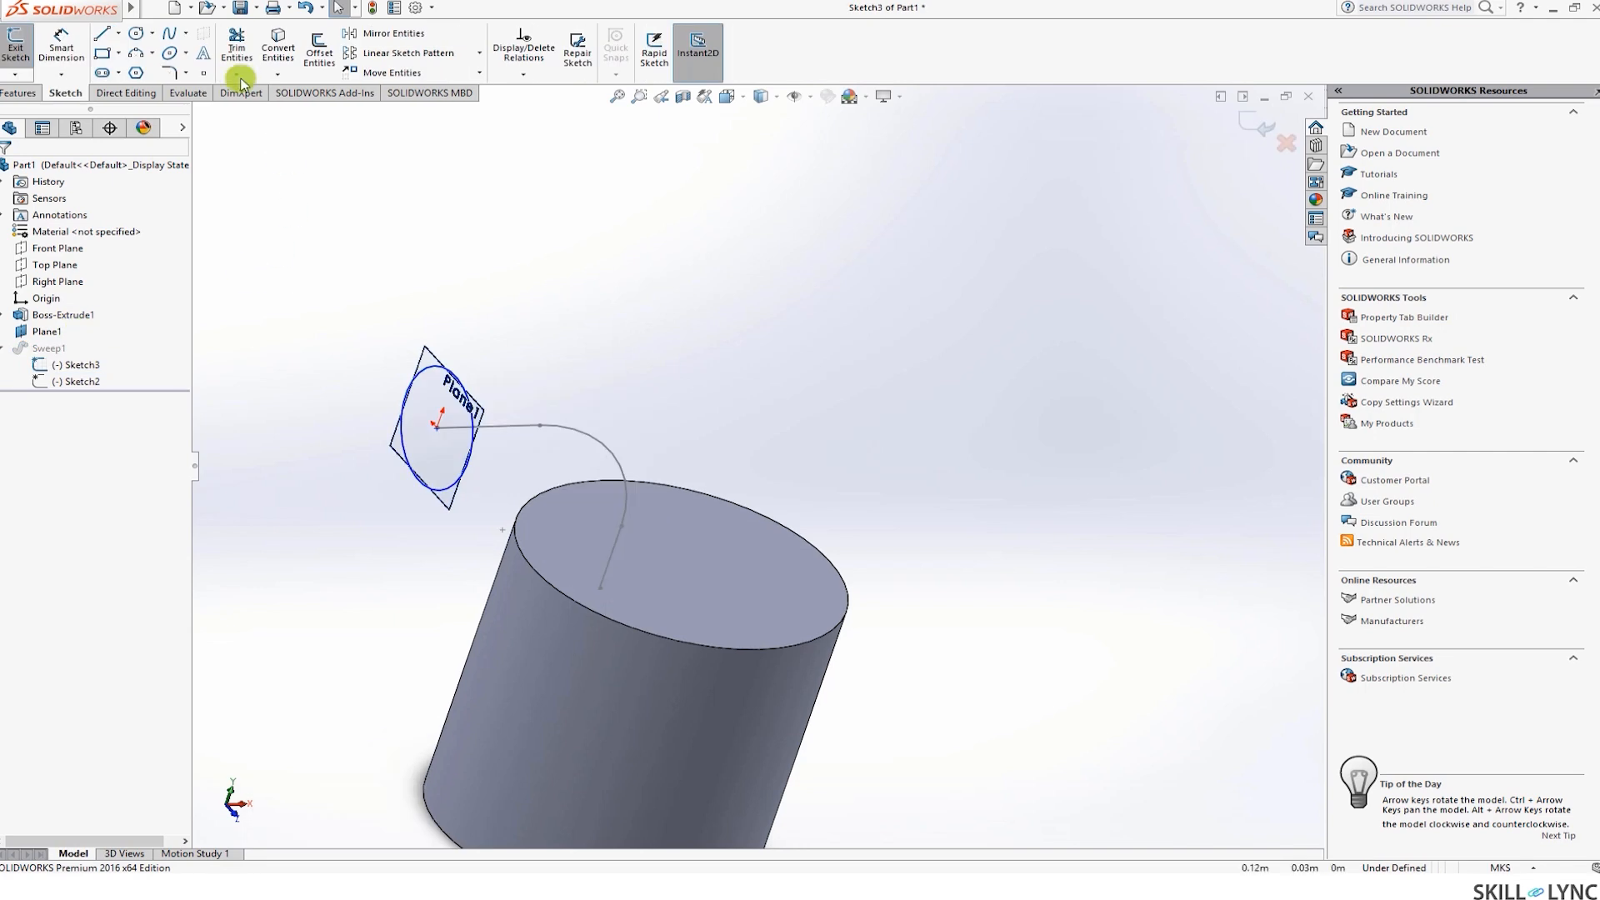
pyautogui.click(408, 379)
pyautogui.click(401, 375)
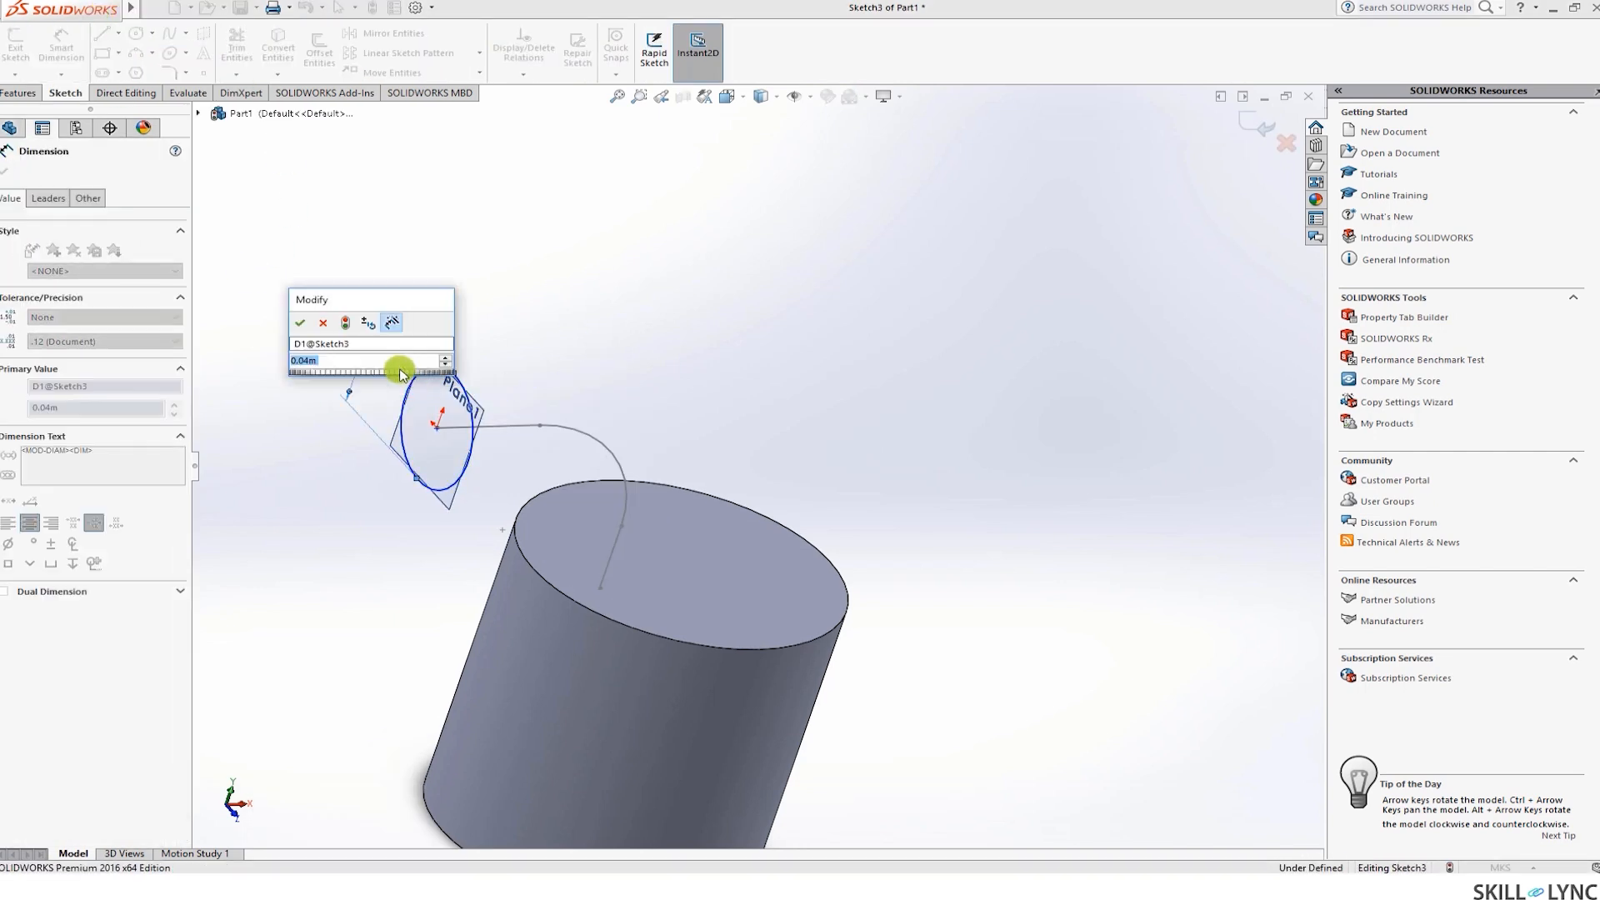
pyautogui.write('9.02====')
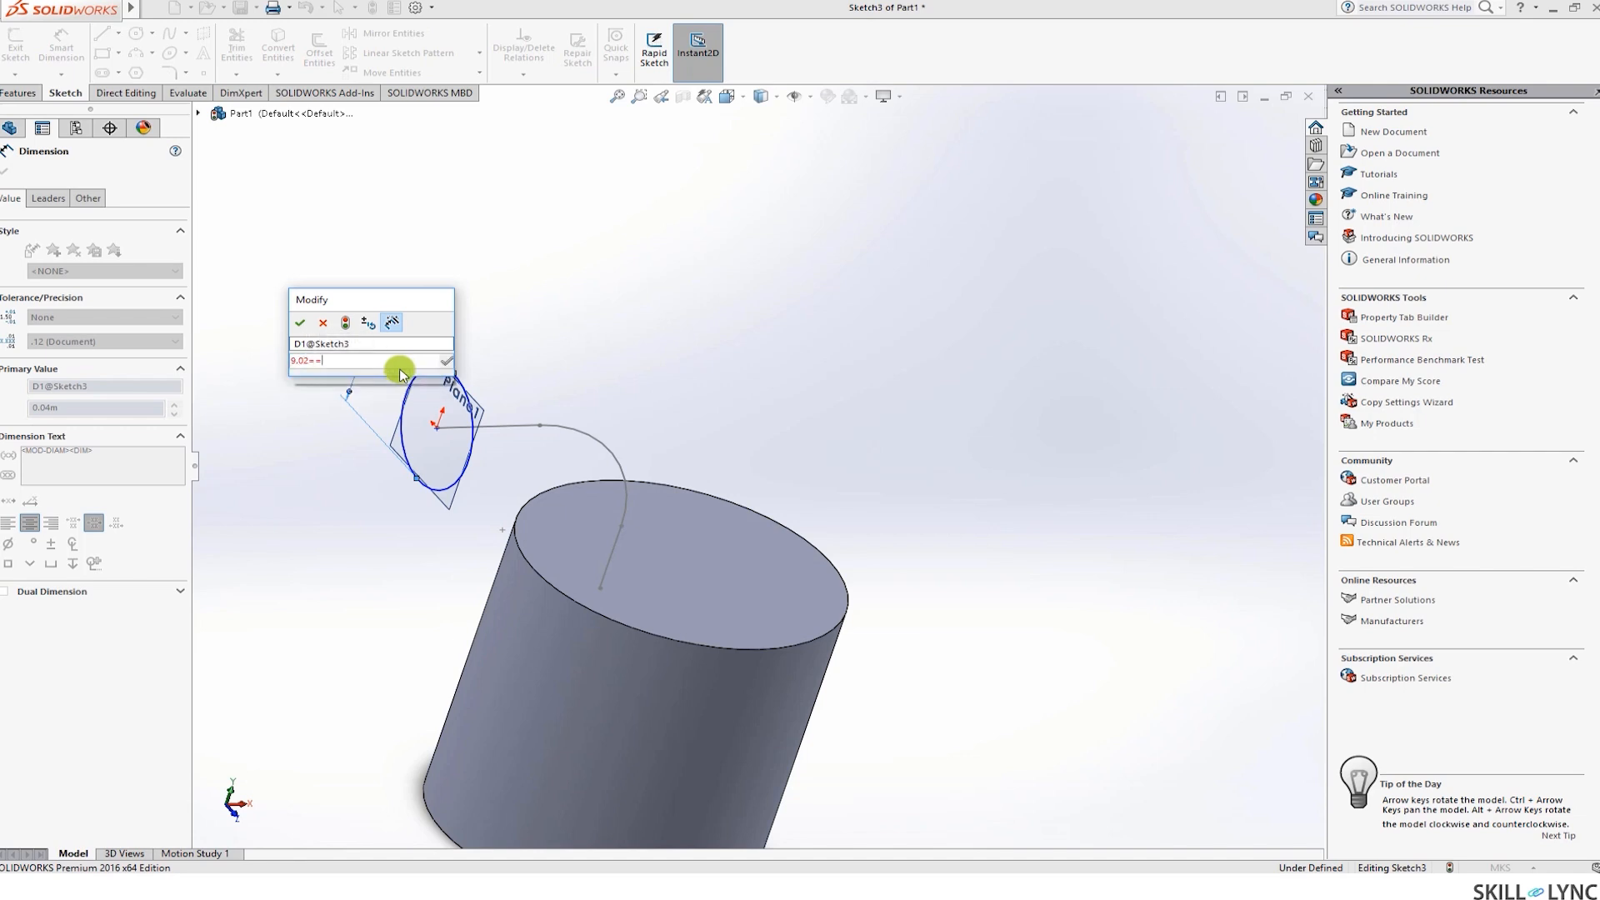
pyautogui.press('BackSpace')
pyautogui.press('BackSpace')
pyautogui.press('BackSpace')
pyautogui.press('BackSpace')
pyautogui.press('BackSpace')
pyautogui.press('BackSpace')
pyautogui.press('BackSpace')
pyautogui.press('BackSpace')
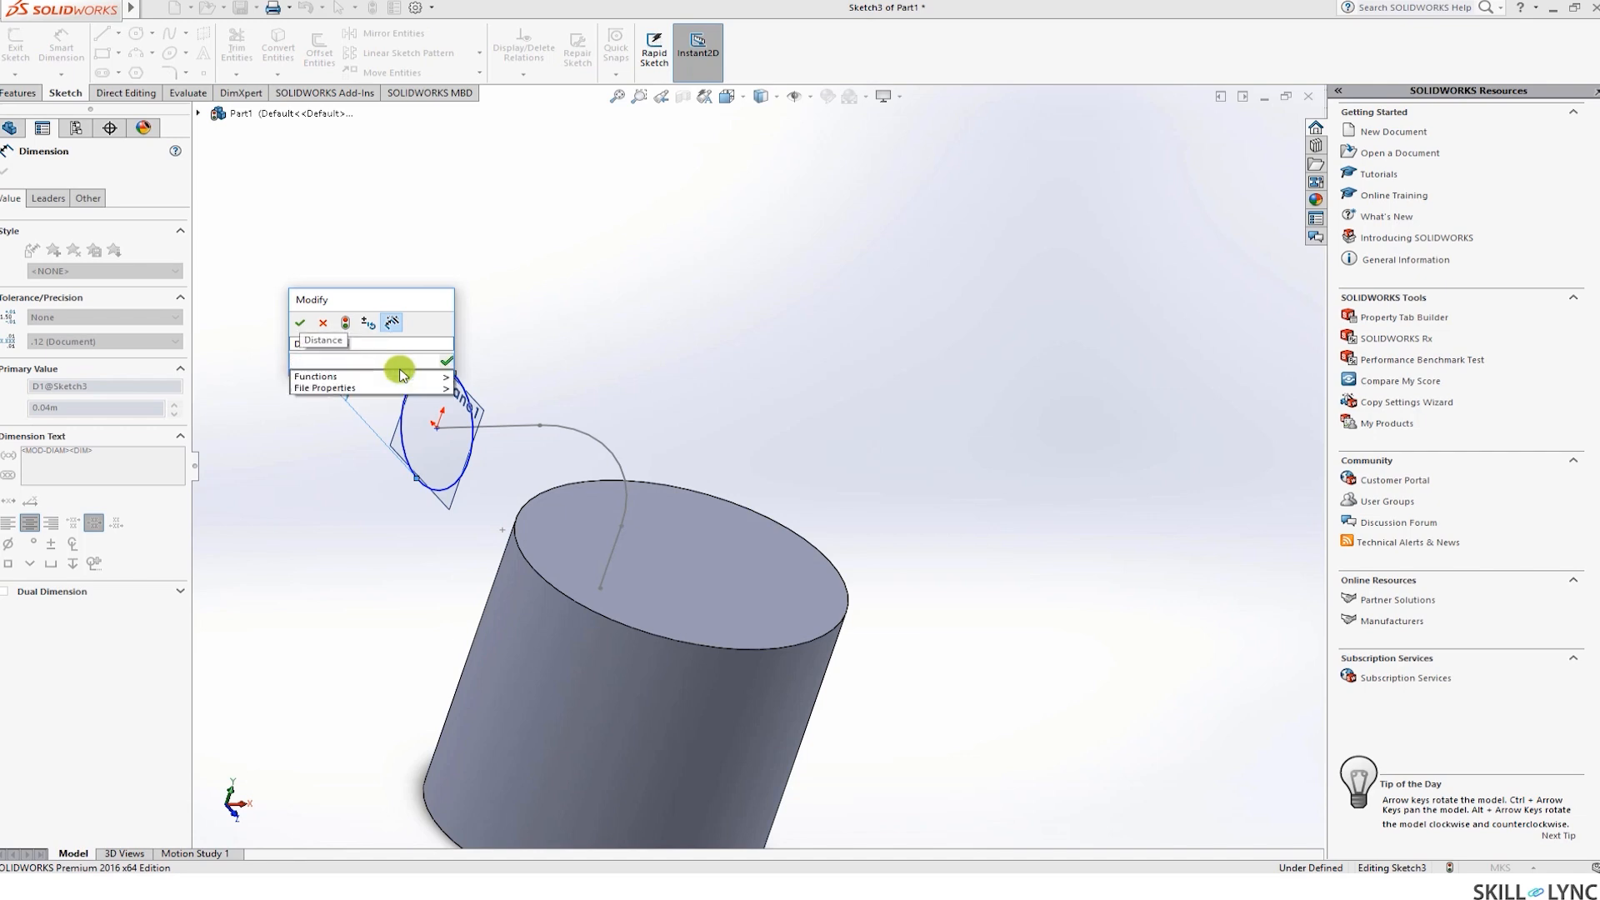
pyautogui.press('Escape')
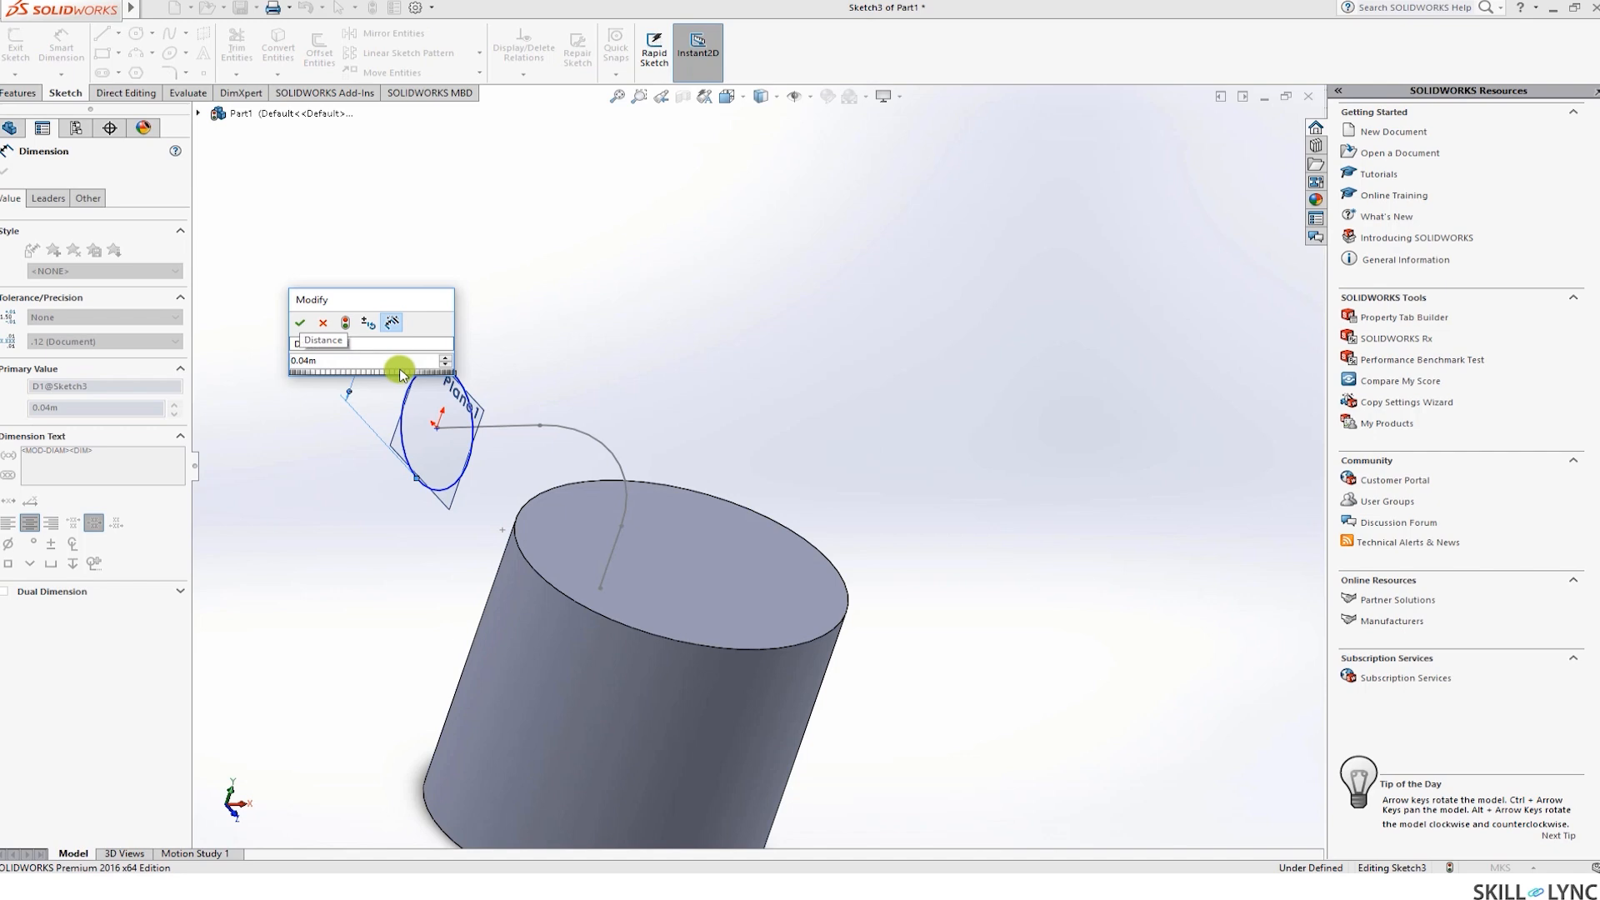
# Set the profile circle's diameter to 0.025 m and exit the sketch to rebuild the sweep
pyautogui.press('Right')
pyautogui.press('Right')
pyautogui.press('Right')
pyautogui.press('Right')
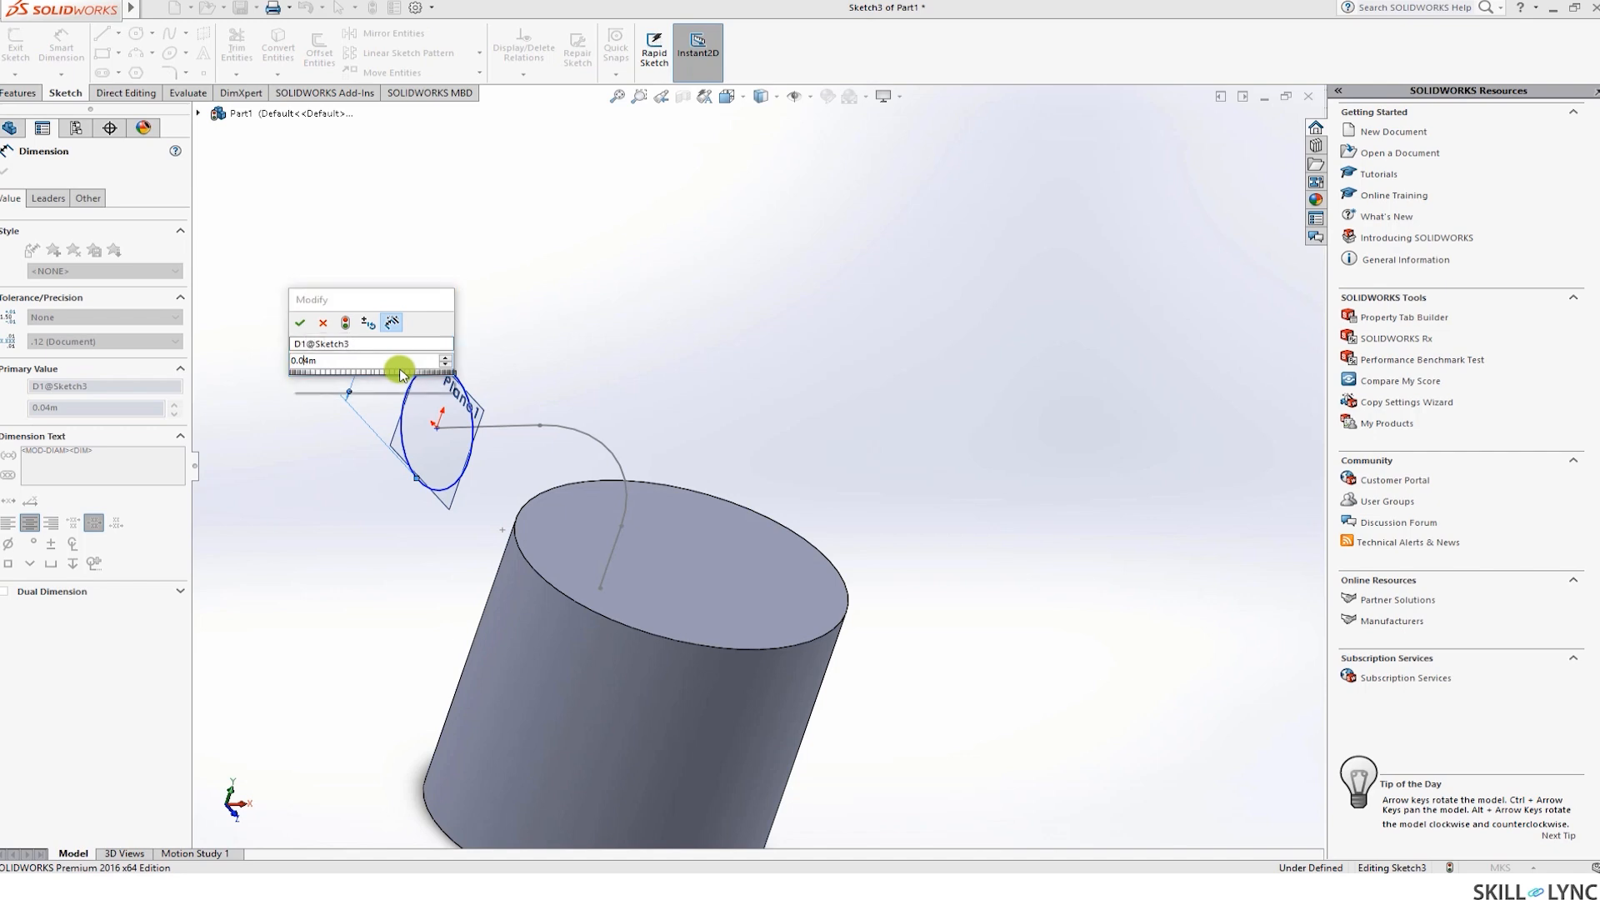
pyautogui.press('BackSpace')
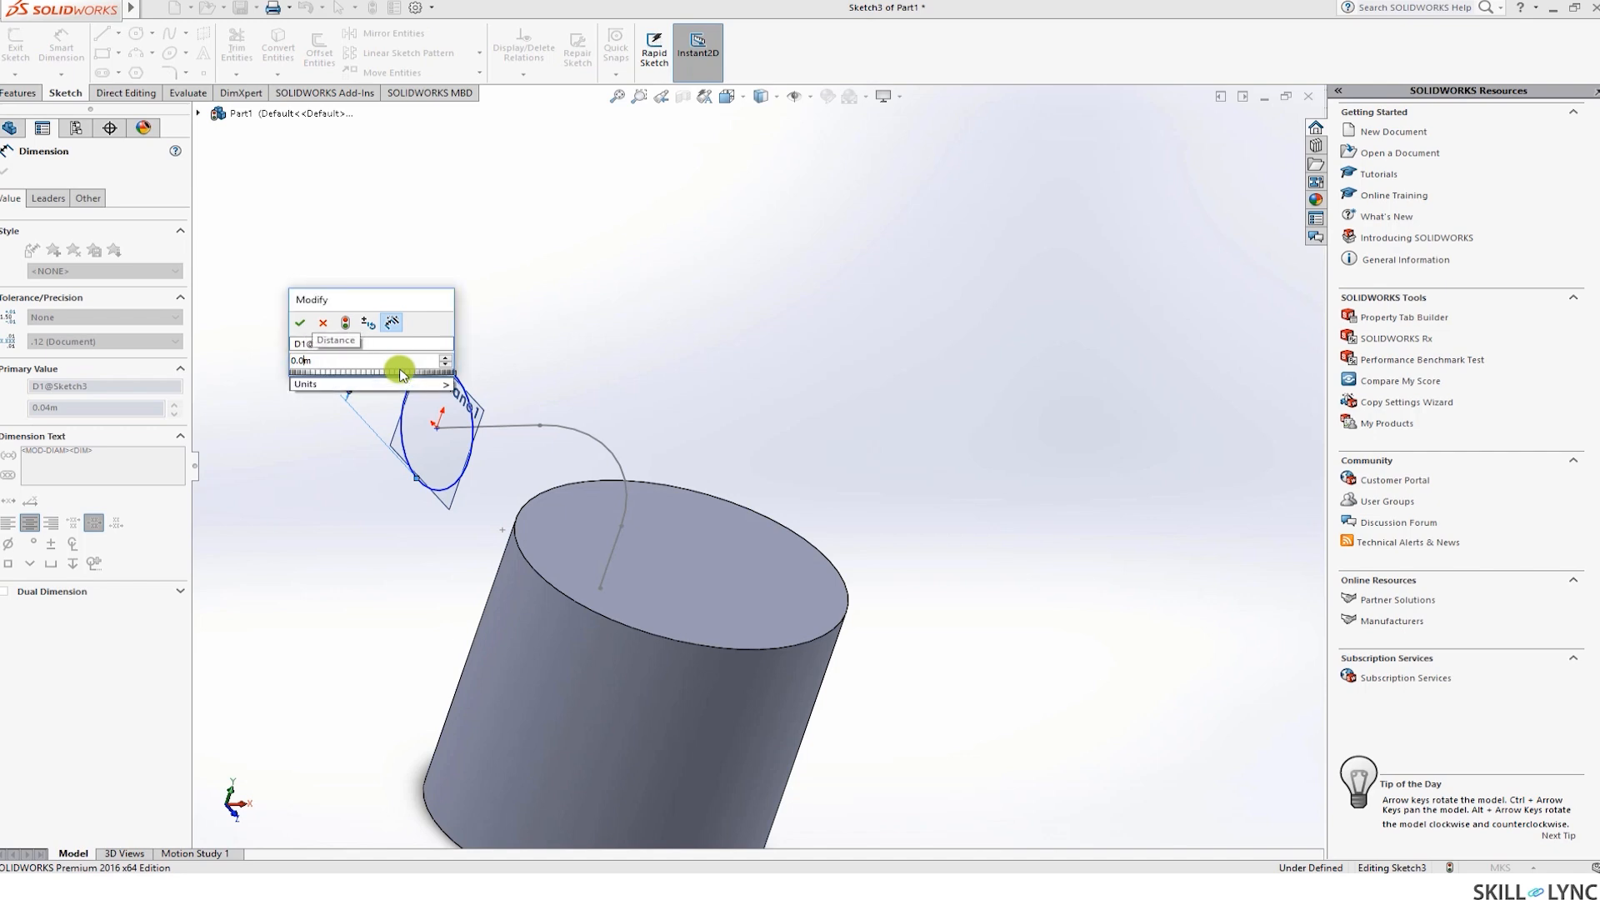
pyautogui.write('25')
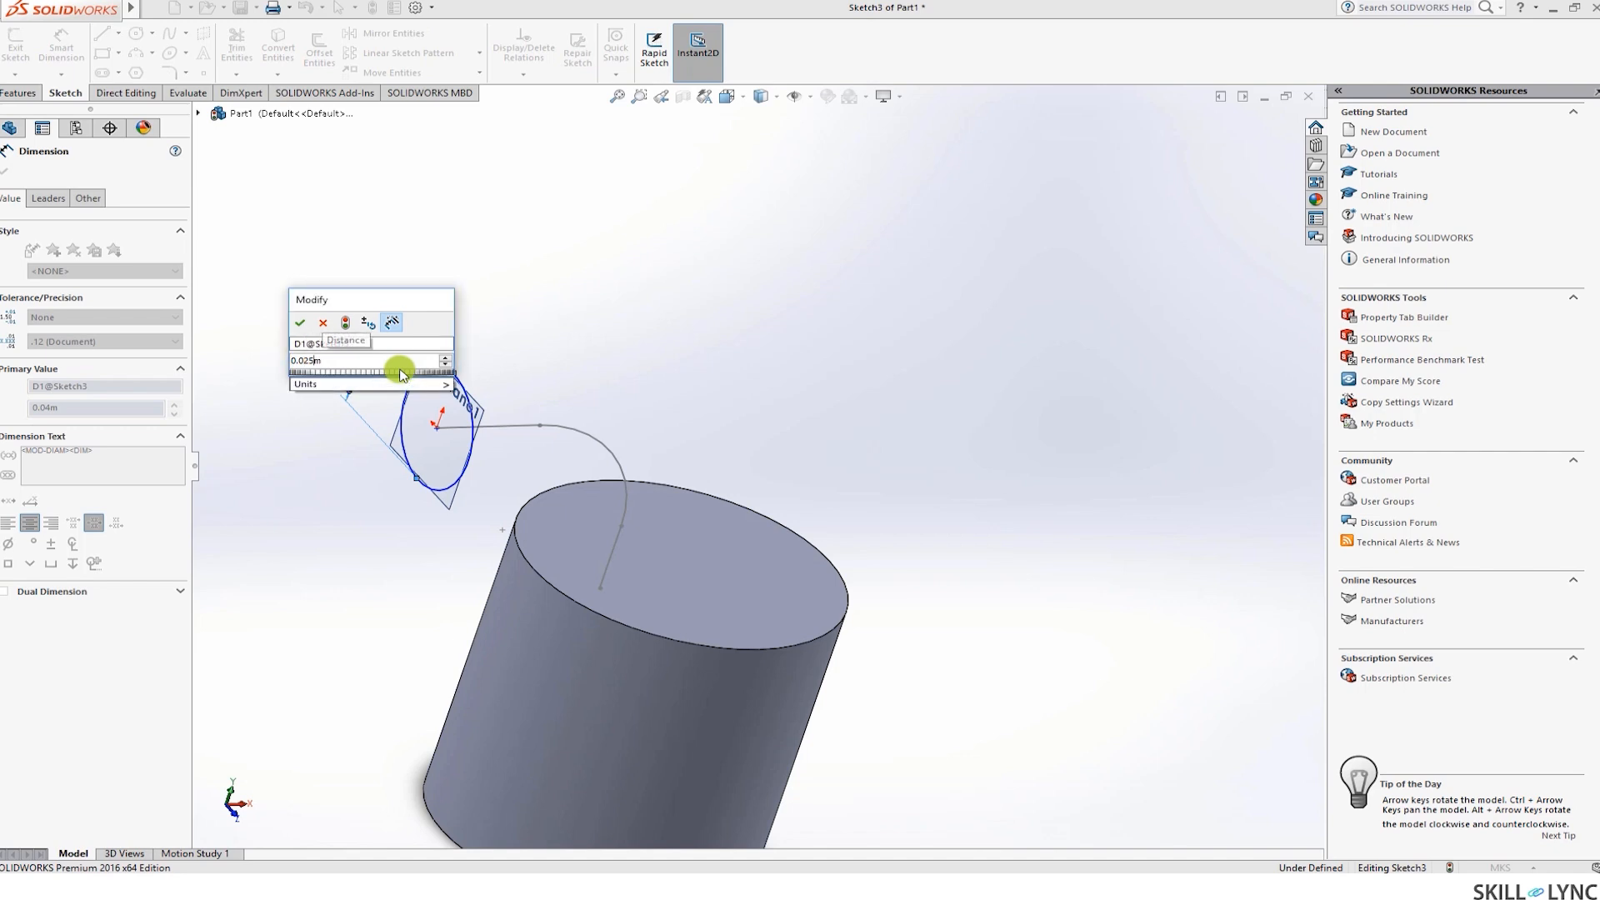
pyautogui.click(295, 328)
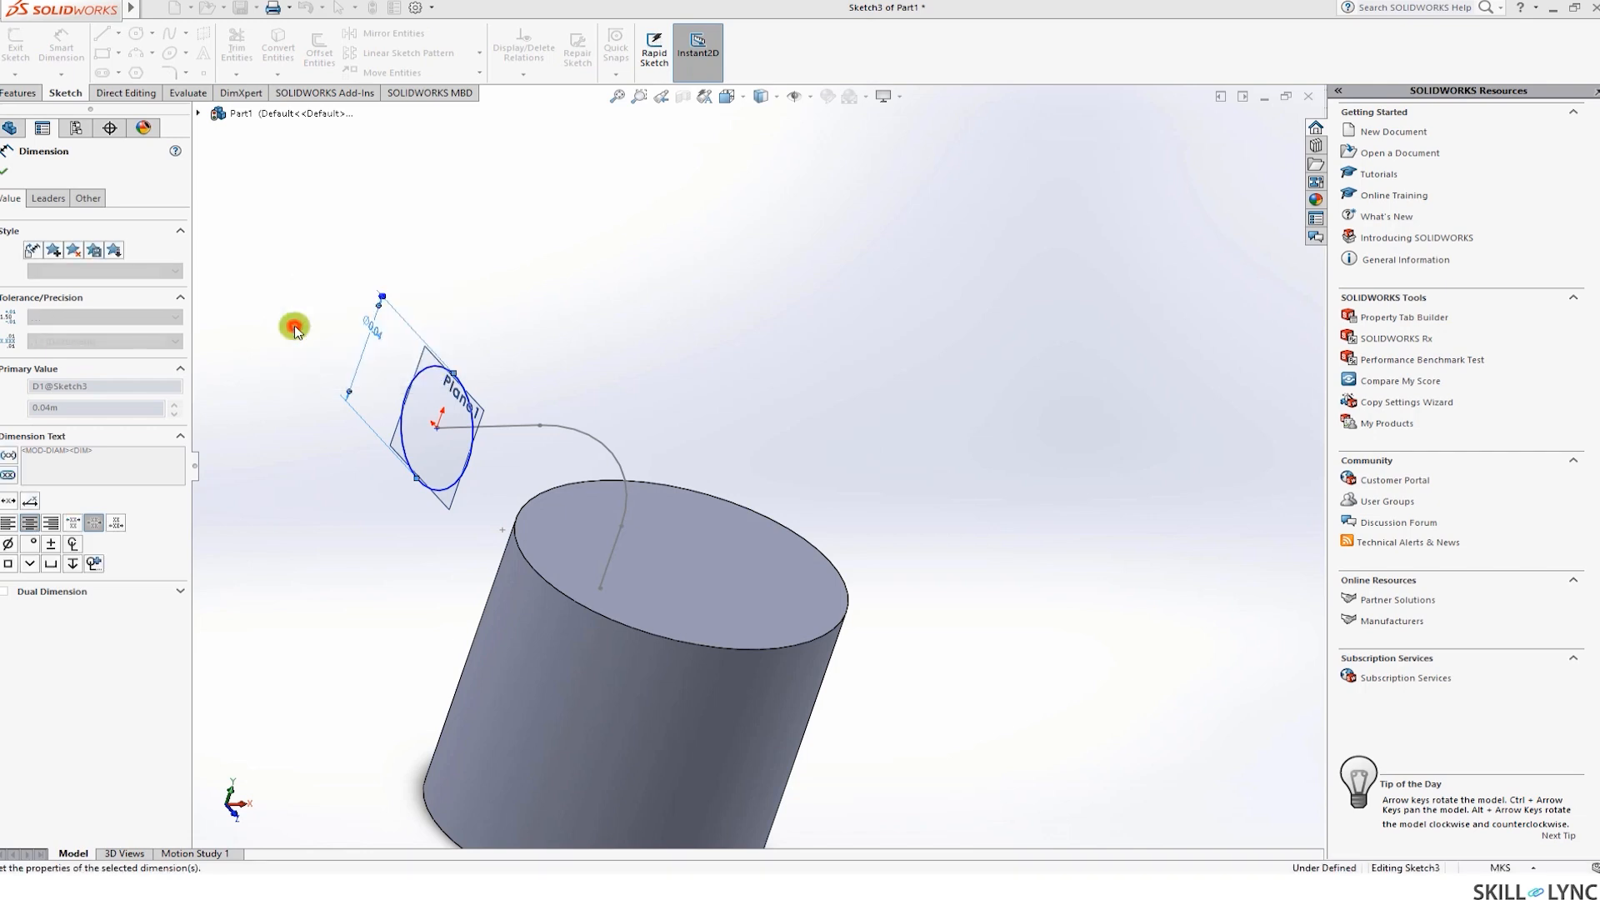
pyautogui.click(4, 171)
pyautogui.click(15, 43)
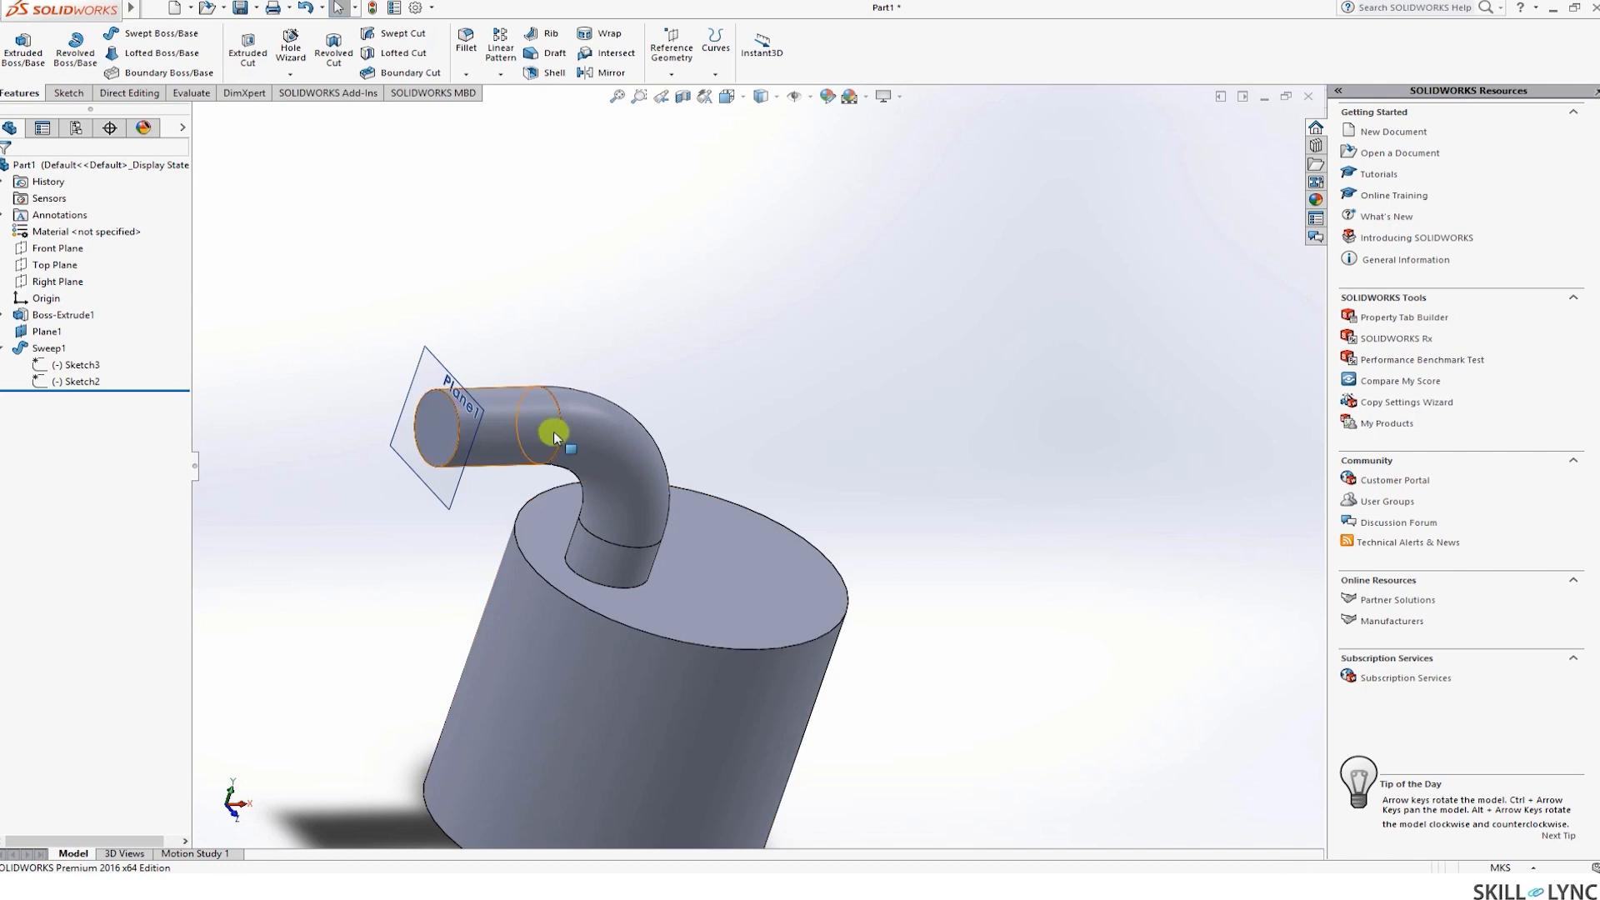
# Inspect the inside of the pipe and cylinder with a temporary section view through the Front Plane
pyautogui.moveTo(896, 458); pyautogui.dragTo(777, 448, button='middle')
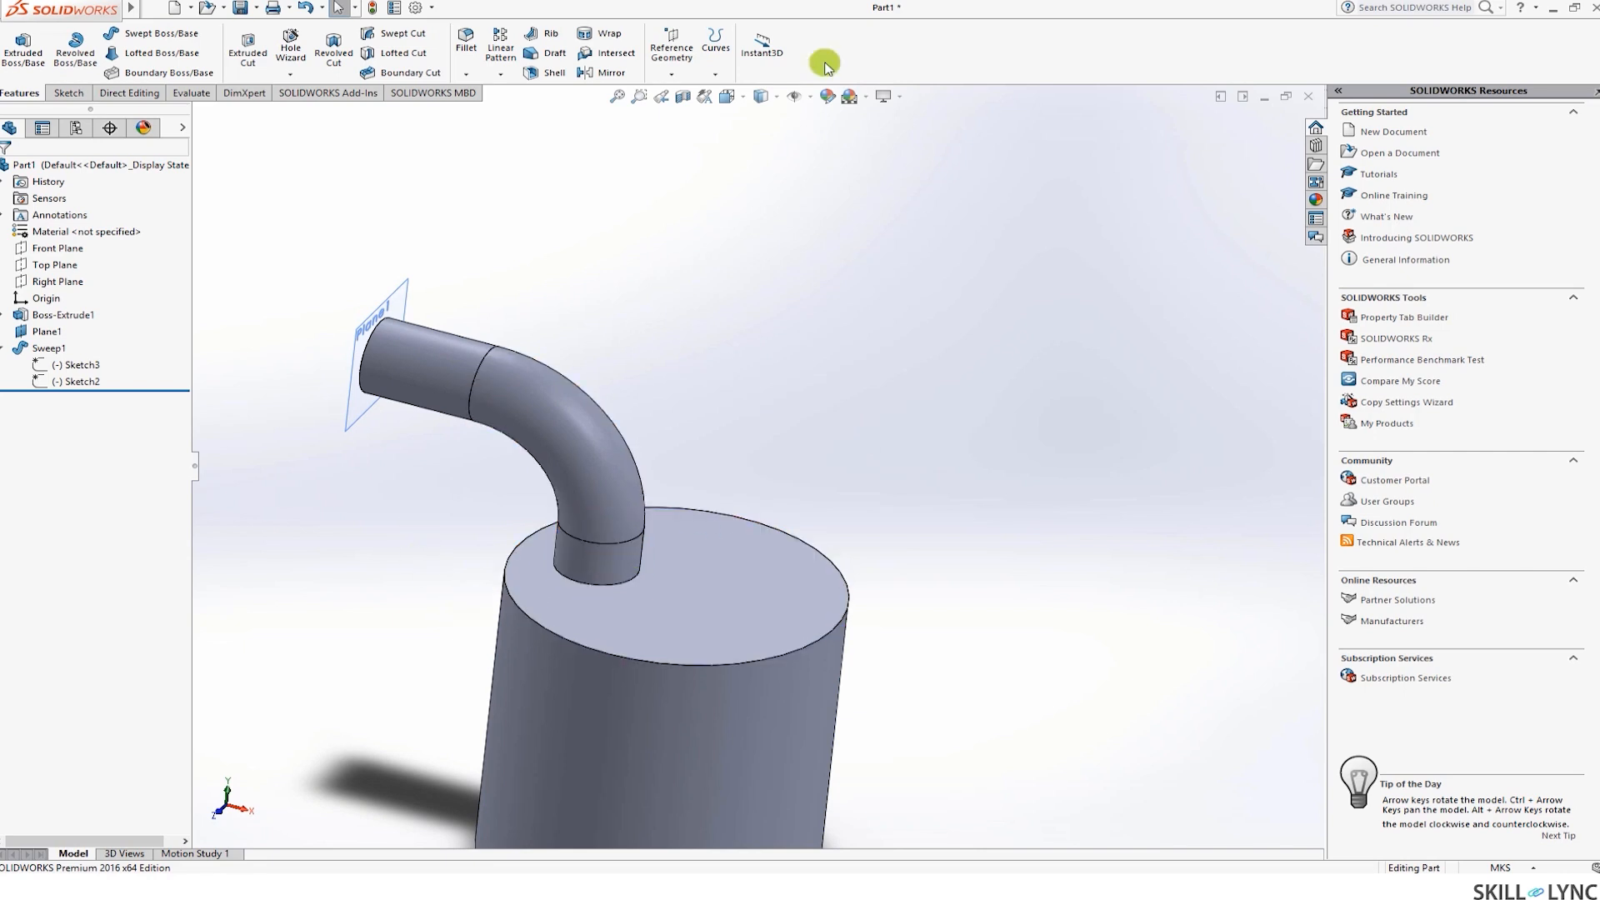
pyautogui.click(688, 98)
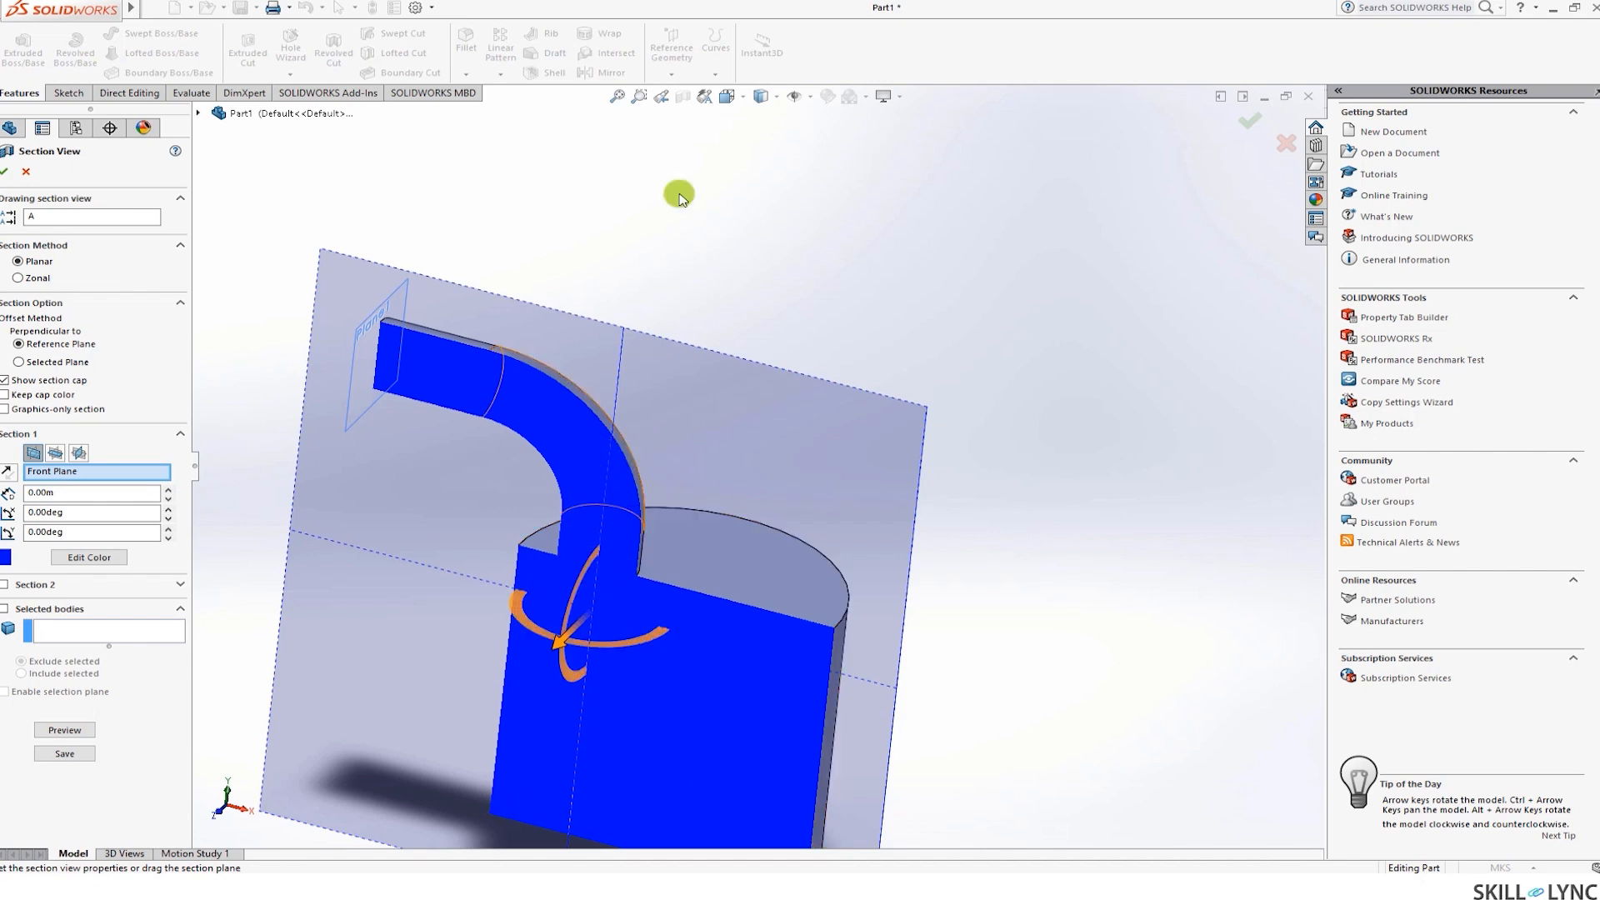
pyautogui.click(26, 172)
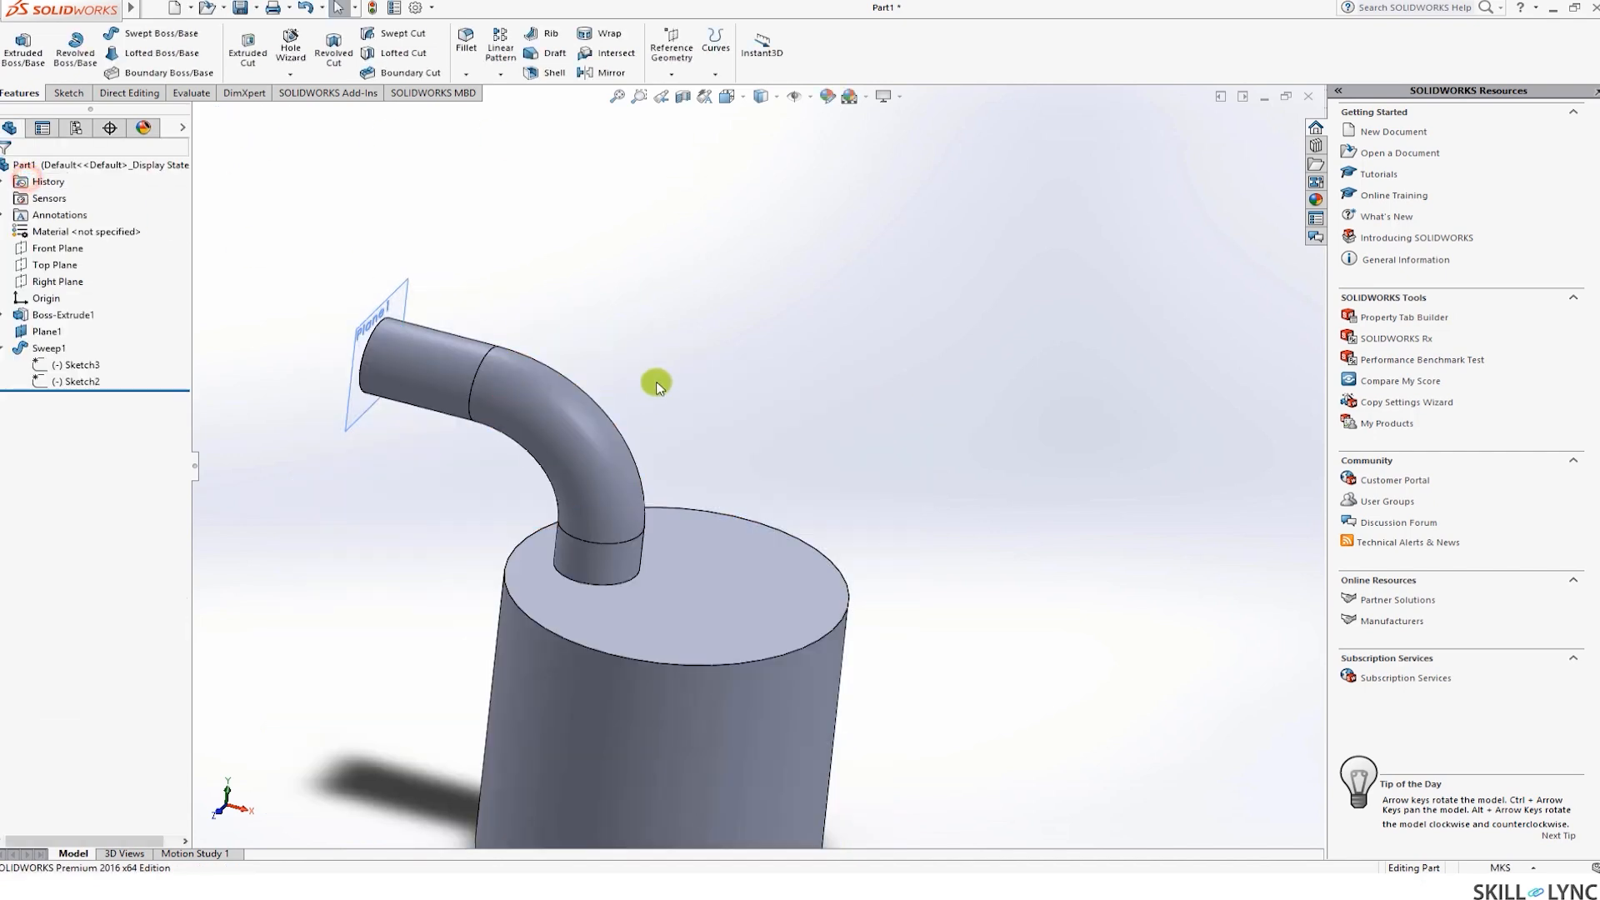
# Start a Shell that removes the pipe's open-end face and the cylinder's bottom face, with the preview shown
pyautogui.moveTo(429, 278); pyautogui.dragTo(609, 327, button='middle')
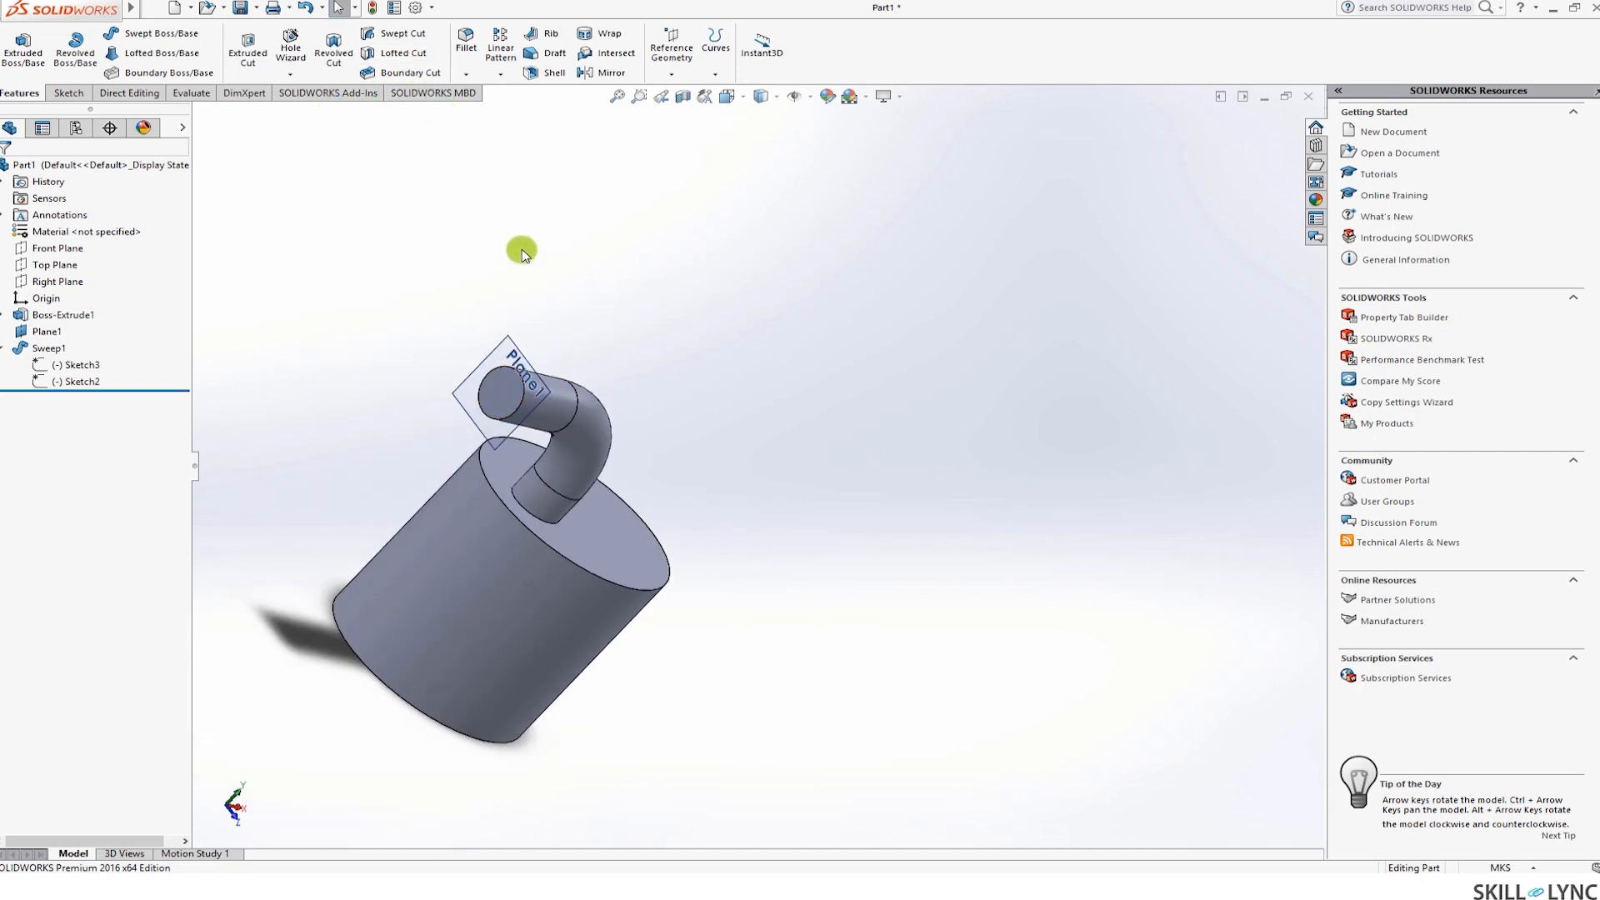
pyautogui.click(542, 74)
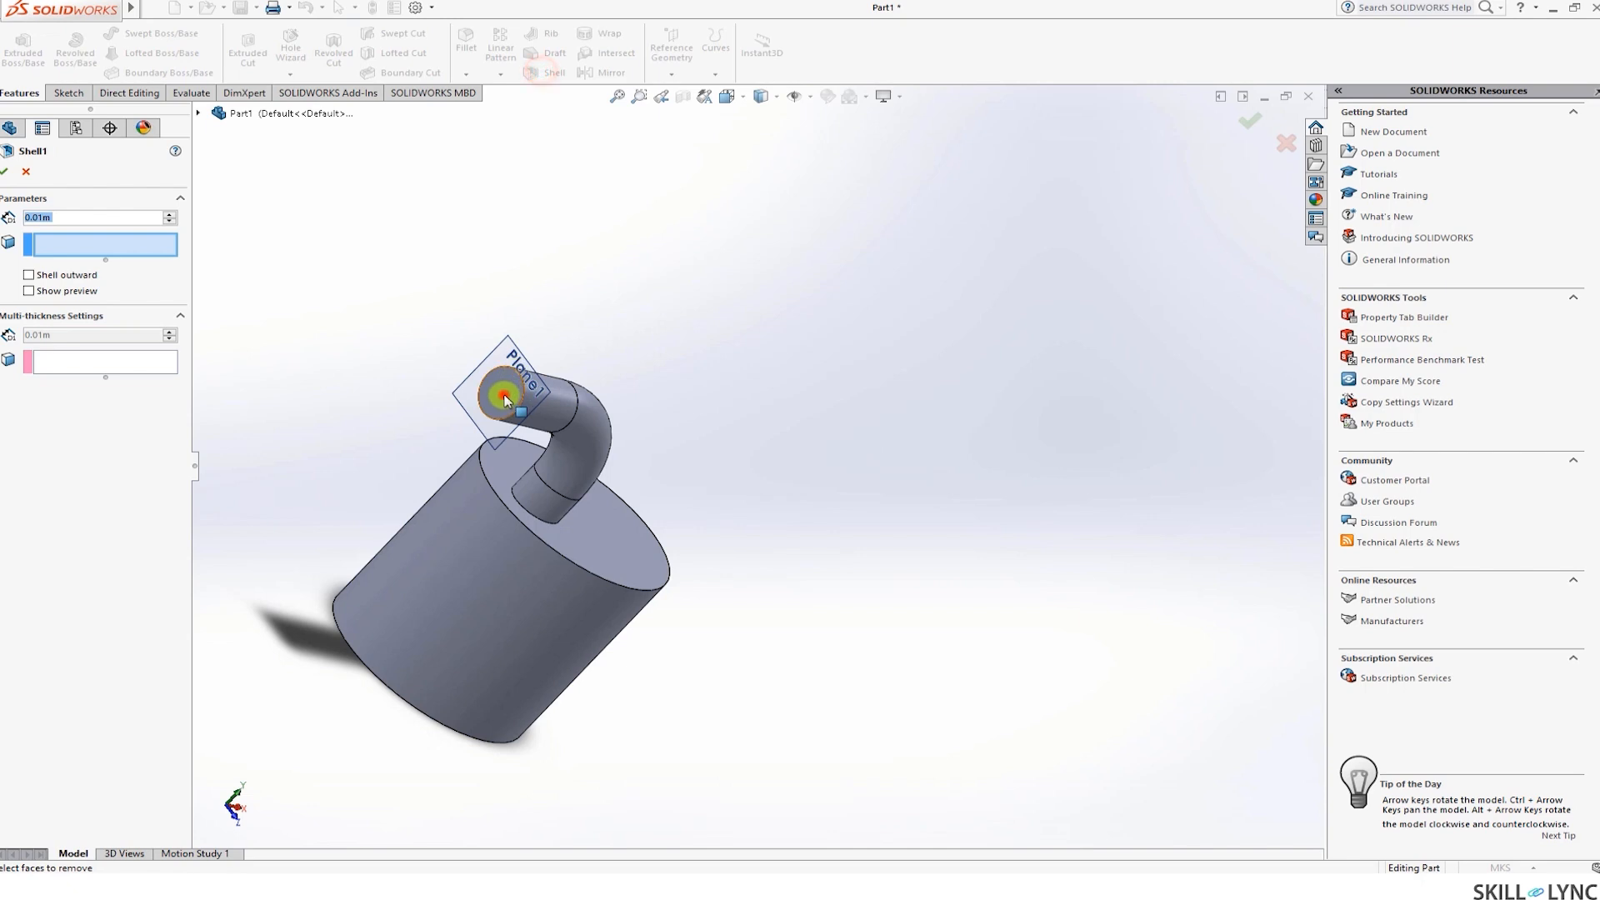
pyautogui.click(511, 385)
pyautogui.moveTo(667, 275); pyautogui.dragTo(871, 210, button='middle')
pyautogui.click(437, 620)
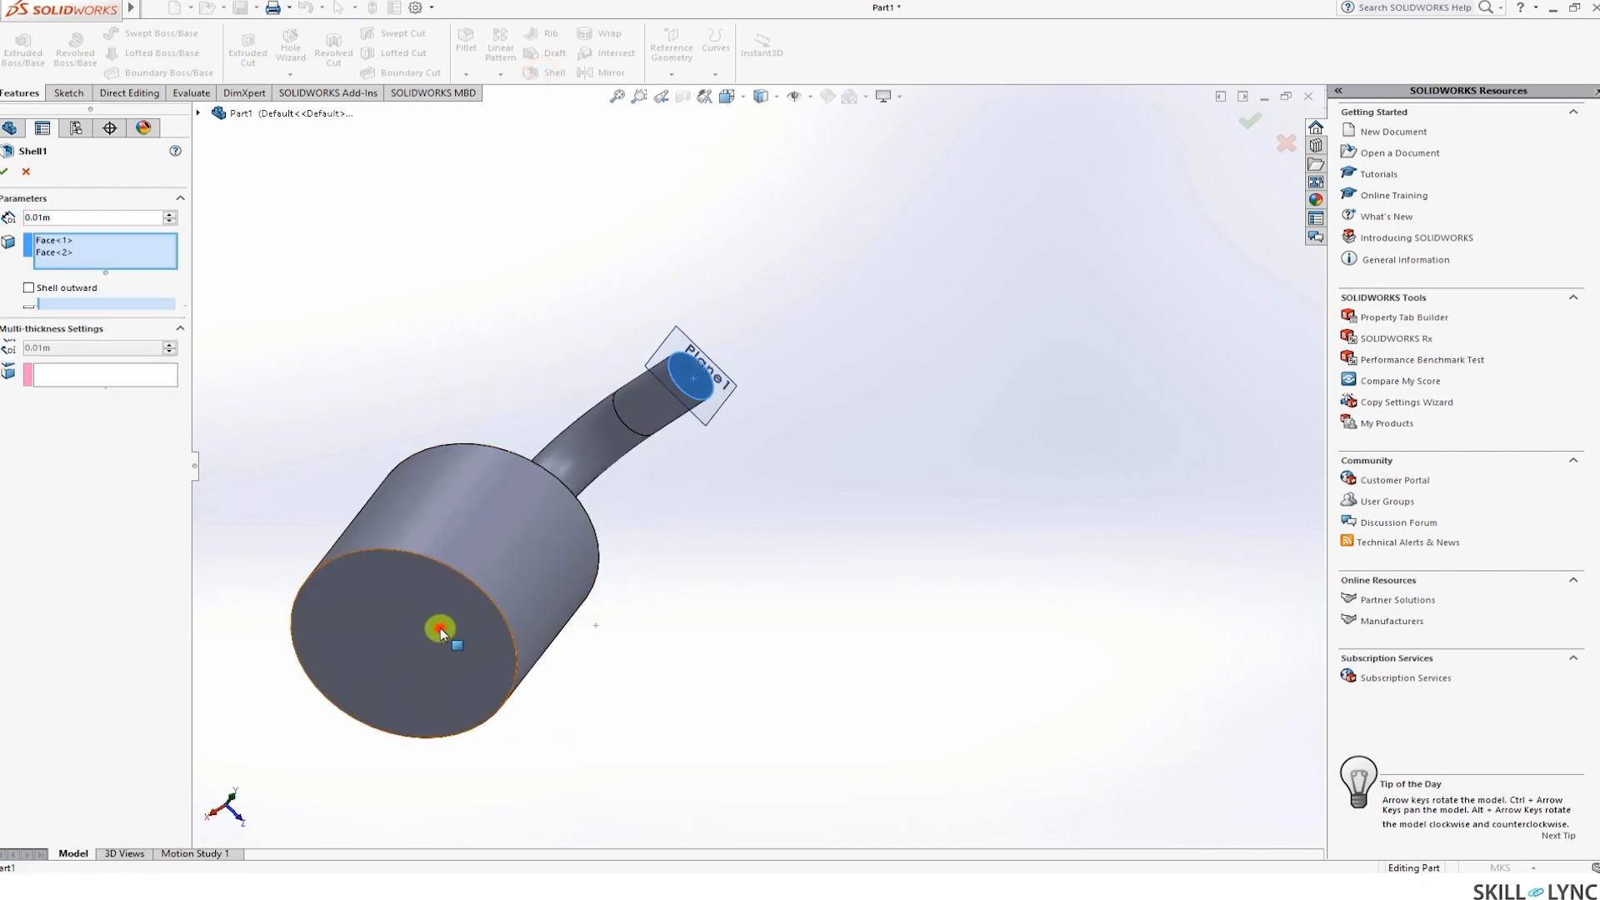
pyautogui.click(57, 305)
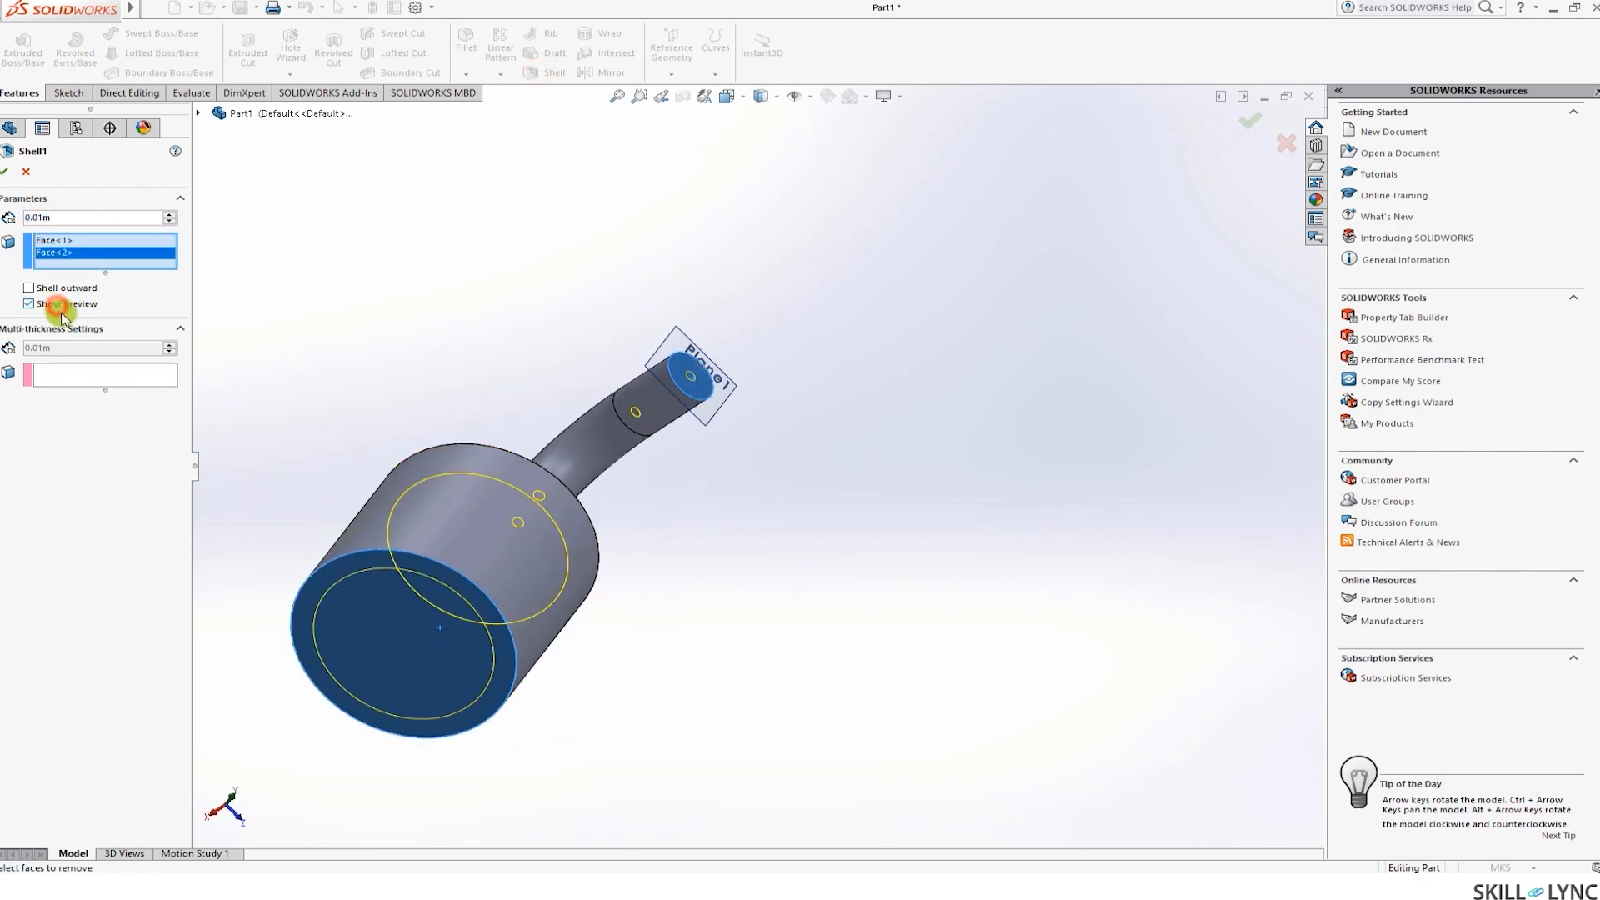
# Set the shell thickness to 0.002 m and apply the shell
pyautogui.click(35, 216)
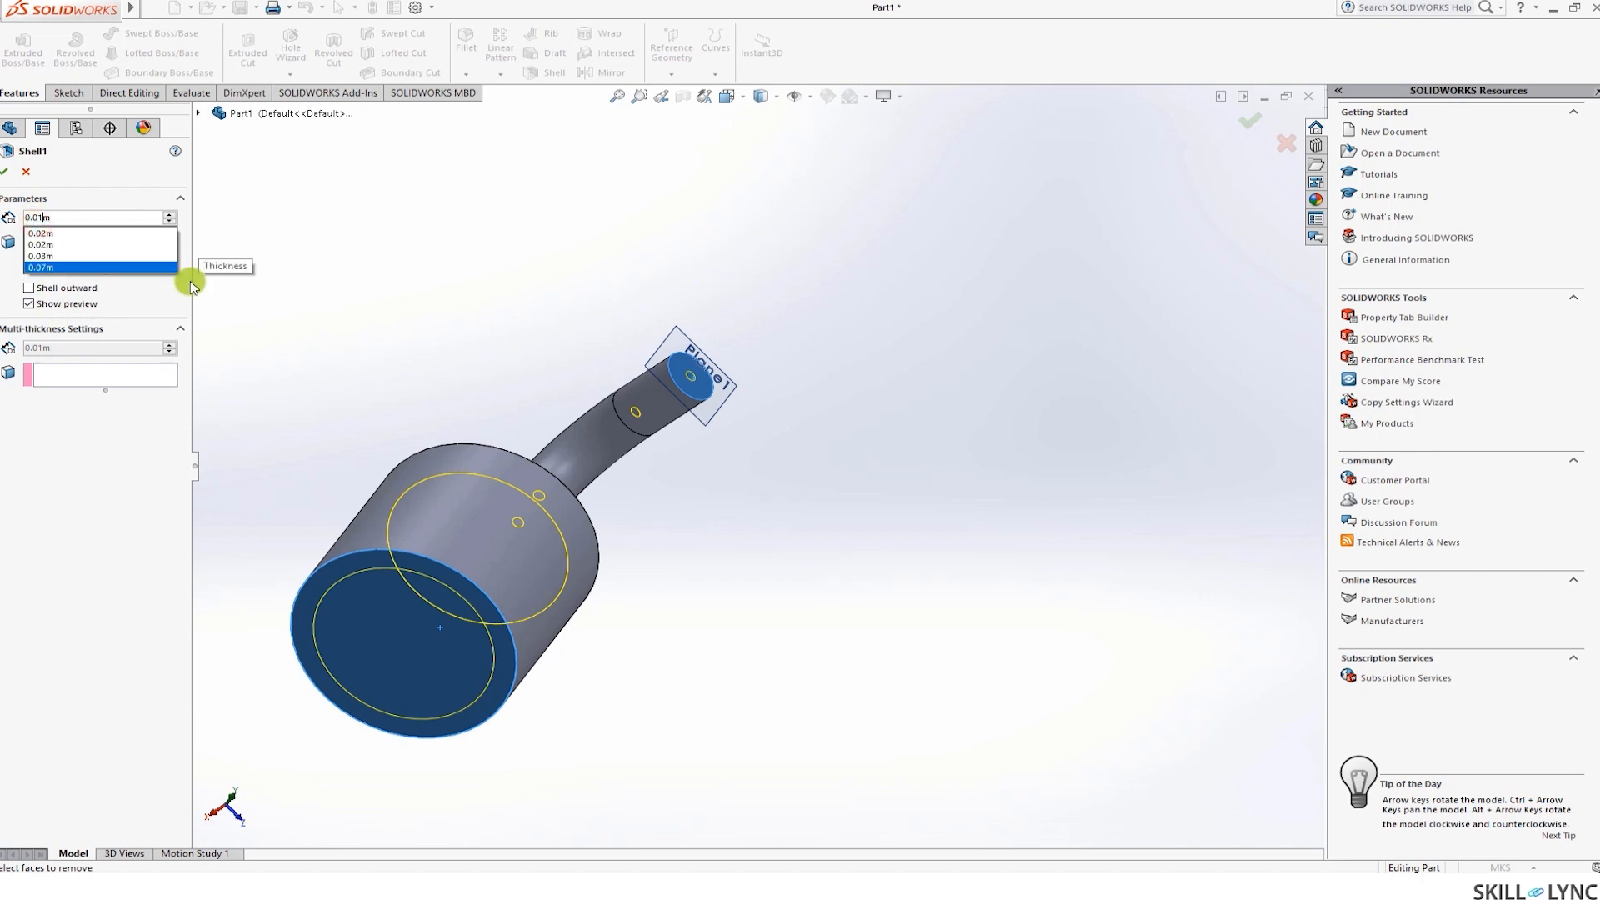
pyautogui.press('BackSpace')
pyautogui.write('0')
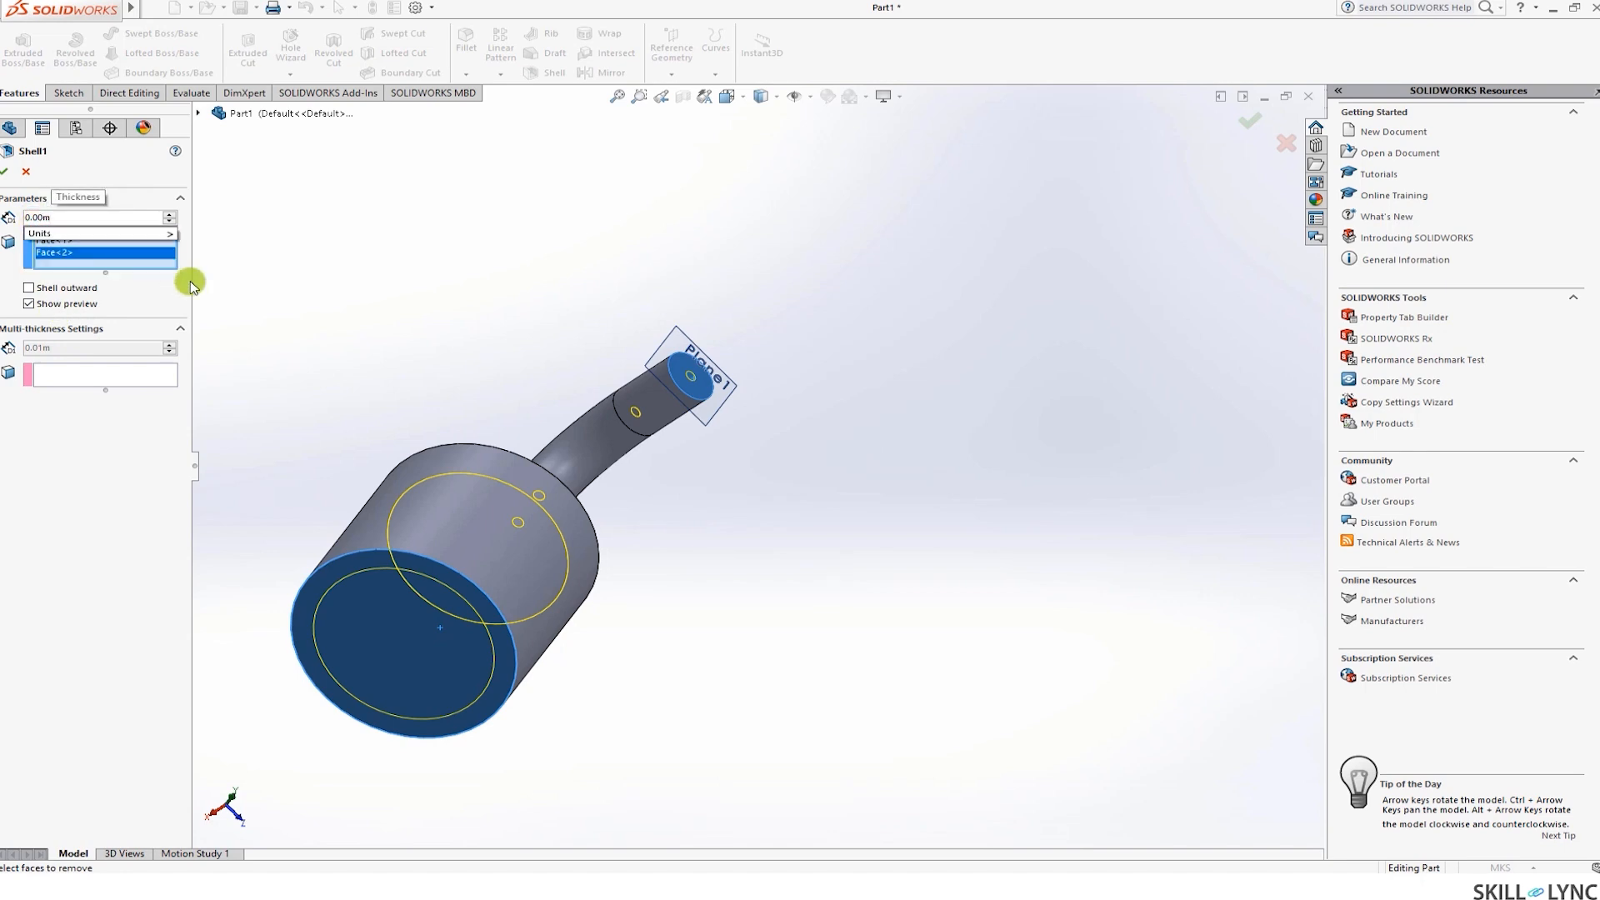
pyautogui.write('2')
pyautogui.press('Return')
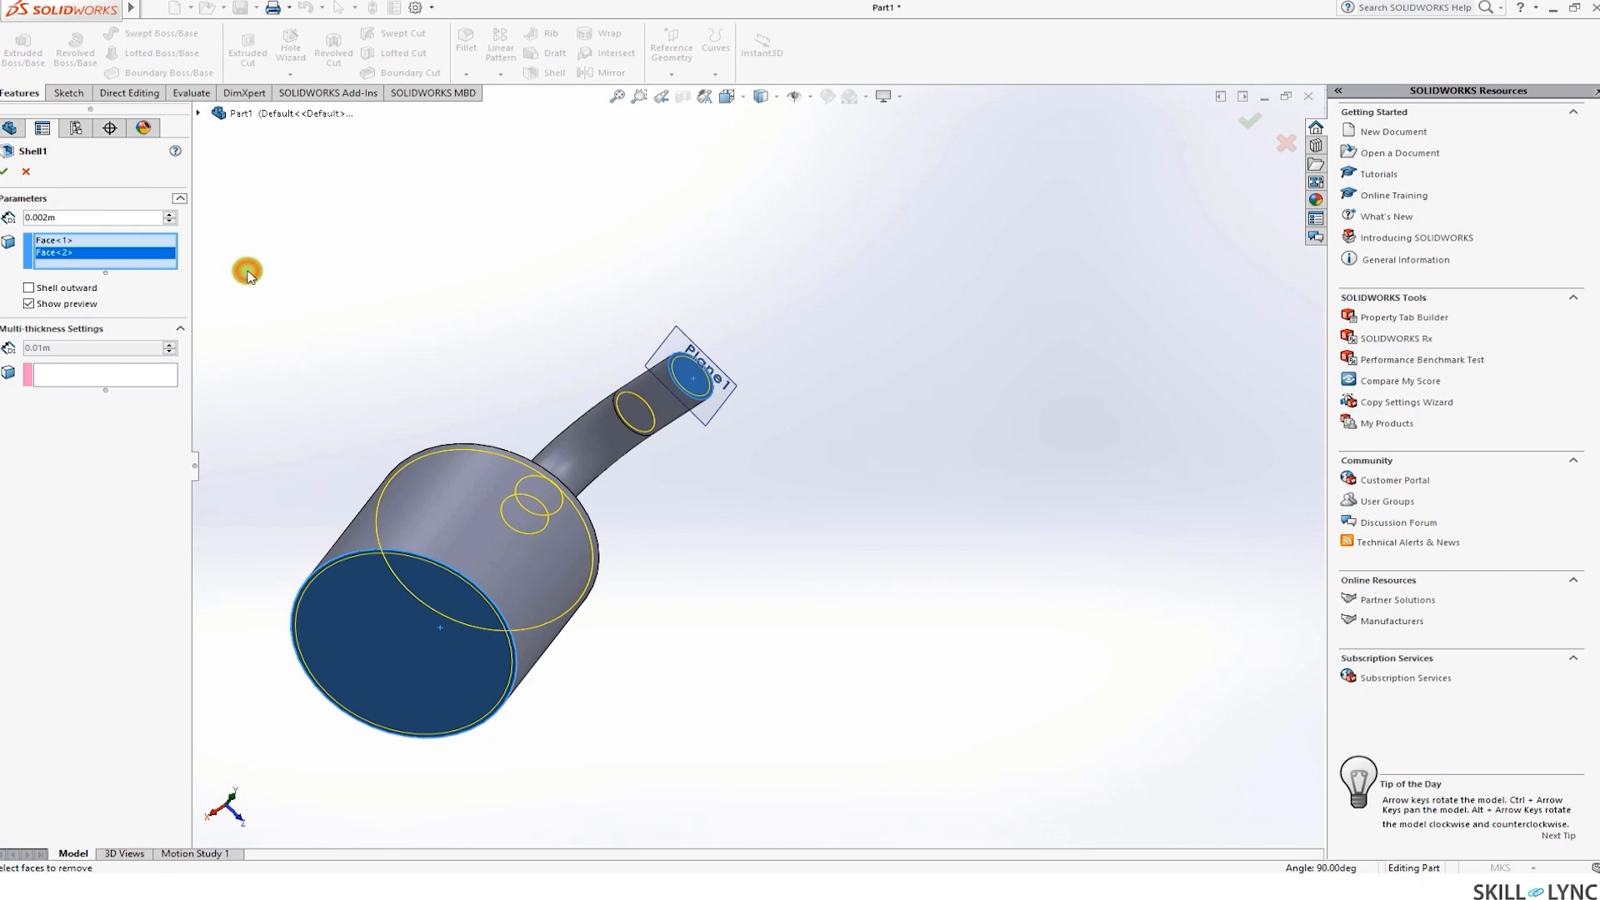
pyautogui.click(7, 175)
# Inspect the hollow pipe and cylinder with a temporary section view through the Front Plane, and view the shelled part from outside
pyautogui.moveTo(508, 250); pyautogui.dragTo(499, 506, button='middle')
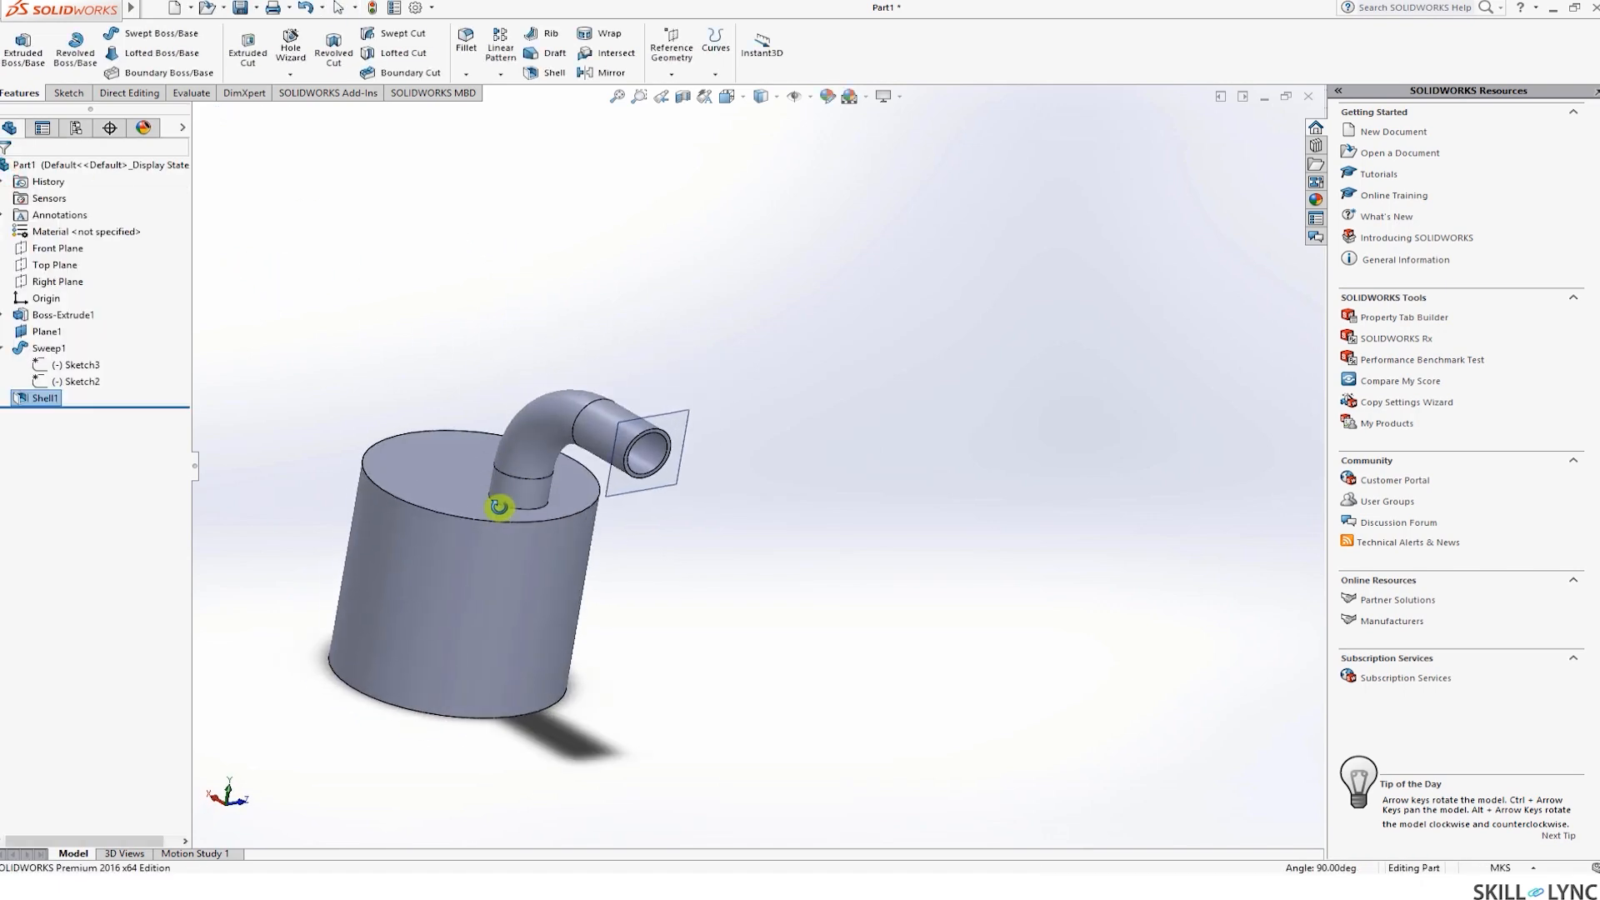
pyautogui.click(685, 101)
pyautogui.moveTo(451, 733)
pyautogui.mouseDown(button='middle')
pyautogui.moveTo(525, 729)
pyautogui.moveTo(454, 727)
pyautogui.mouseUp(button='middle')
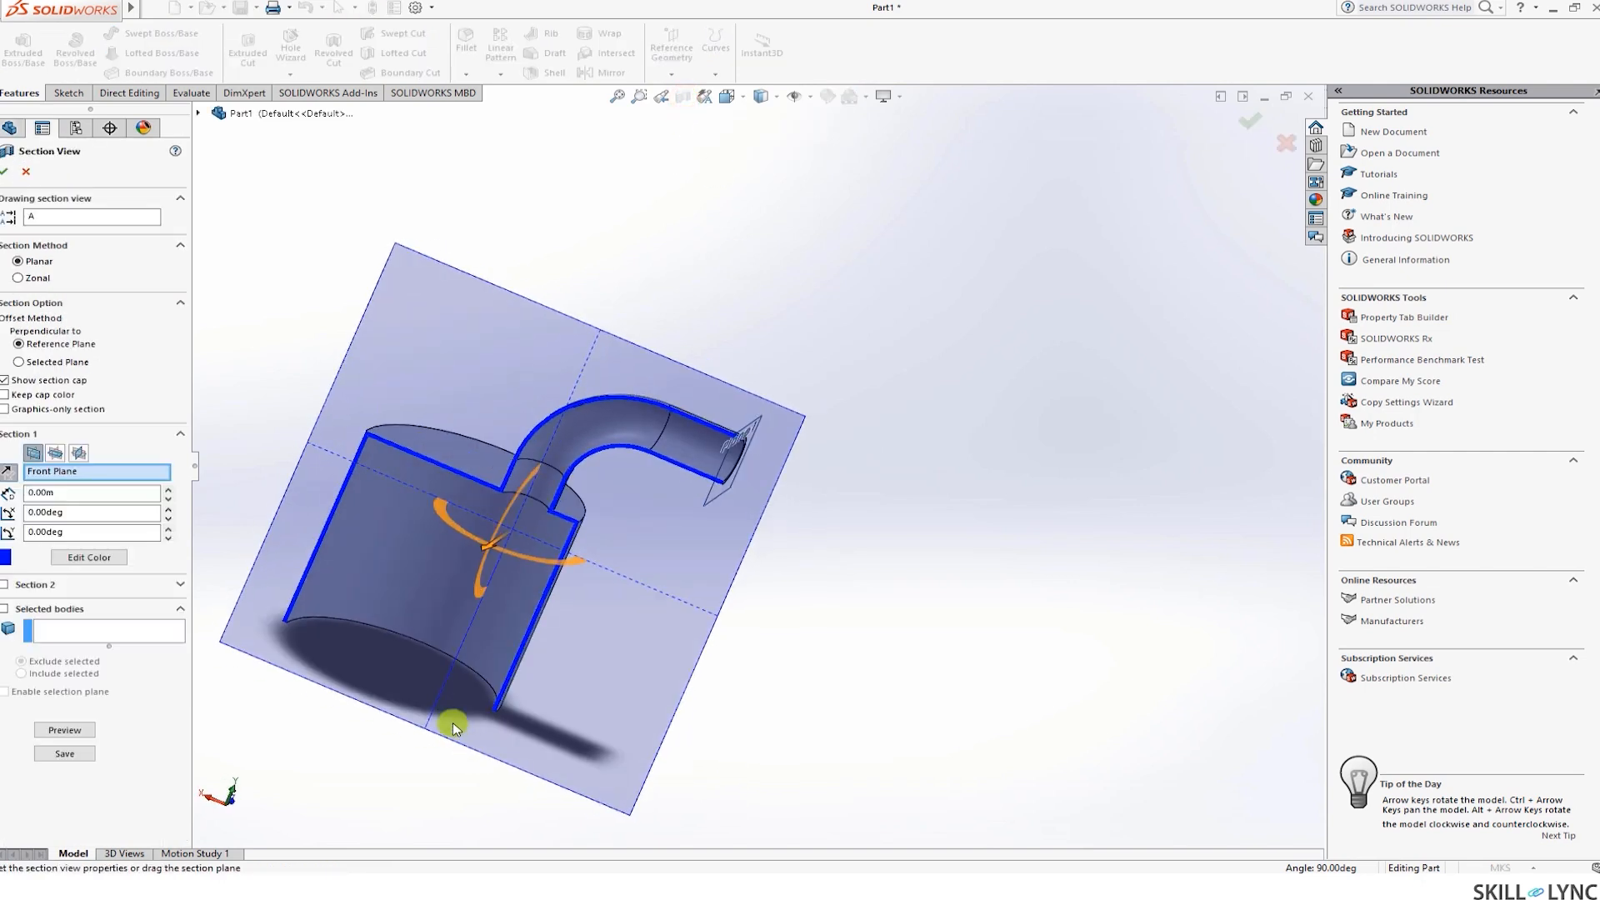
pyautogui.click(6, 172)
pyautogui.scroll(3, 572, 450)
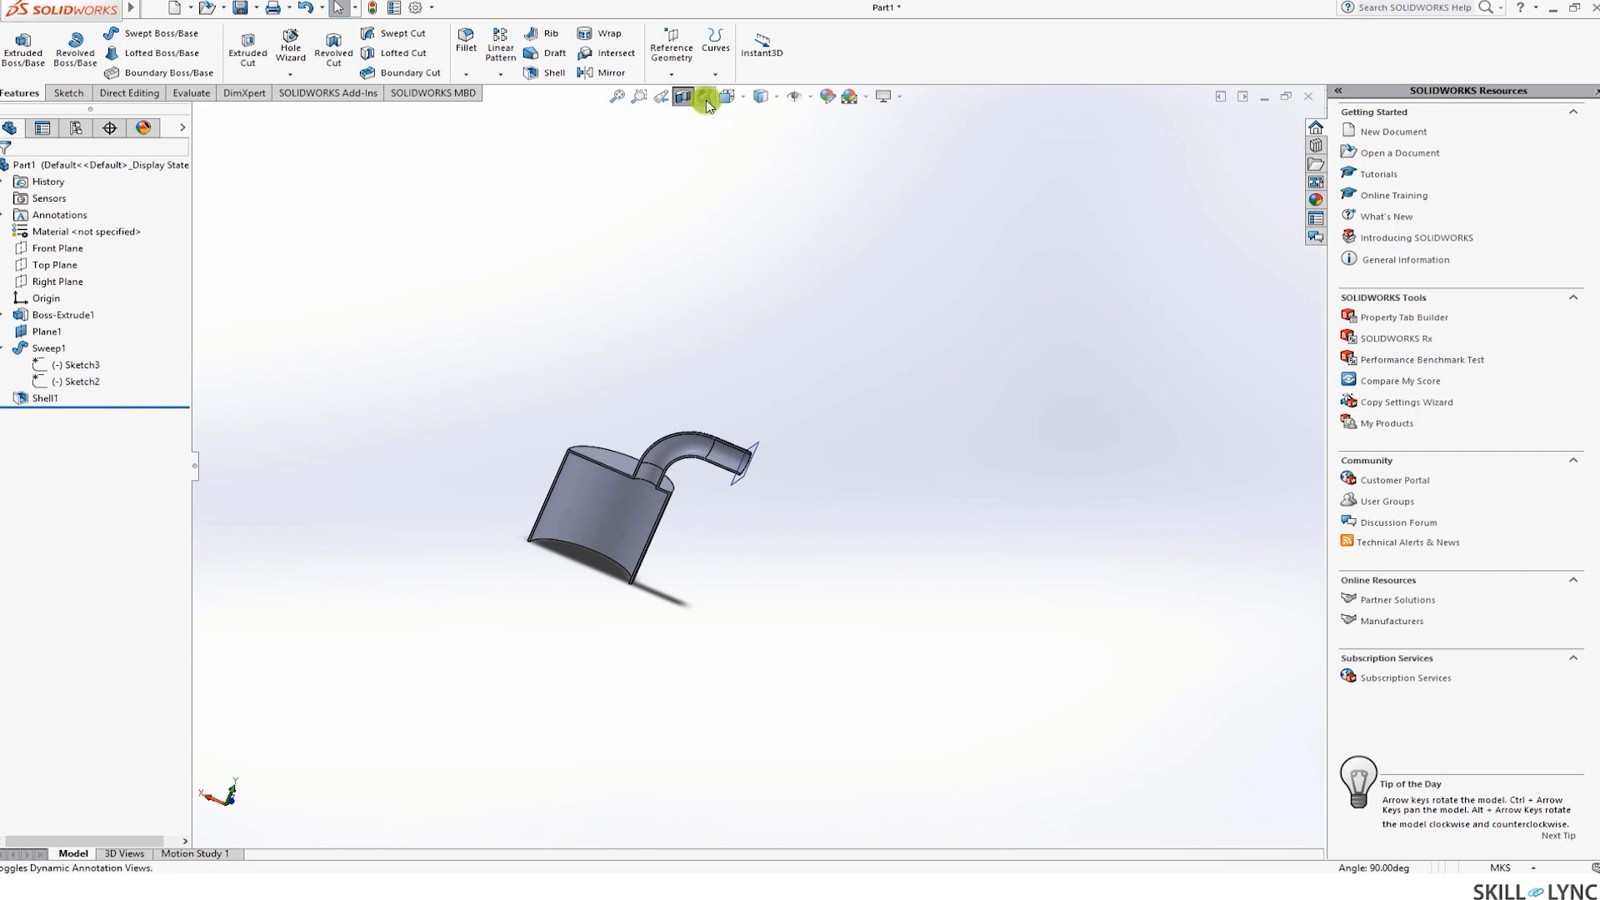
pyautogui.click(675, 99)
pyautogui.scroll(3, 711, 325)
pyautogui.scroll(-4, 712, 327)
pyautogui.moveTo(724, 377); pyautogui.dragTo(328, 480, button='middle')
pyautogui.keyDown('ctrl'); pyautogui.moveTo(889, 539); pyautogui.dragTo(947, 362, button='middle'); pyautogui.keyUp('ctrl')
pyautogui.scroll(-6, 907, 407)
pyautogui.scroll(3, 1121, 311)
pyautogui.moveTo(755, 313); pyautogui.dragTo(688, 187, button='middle')
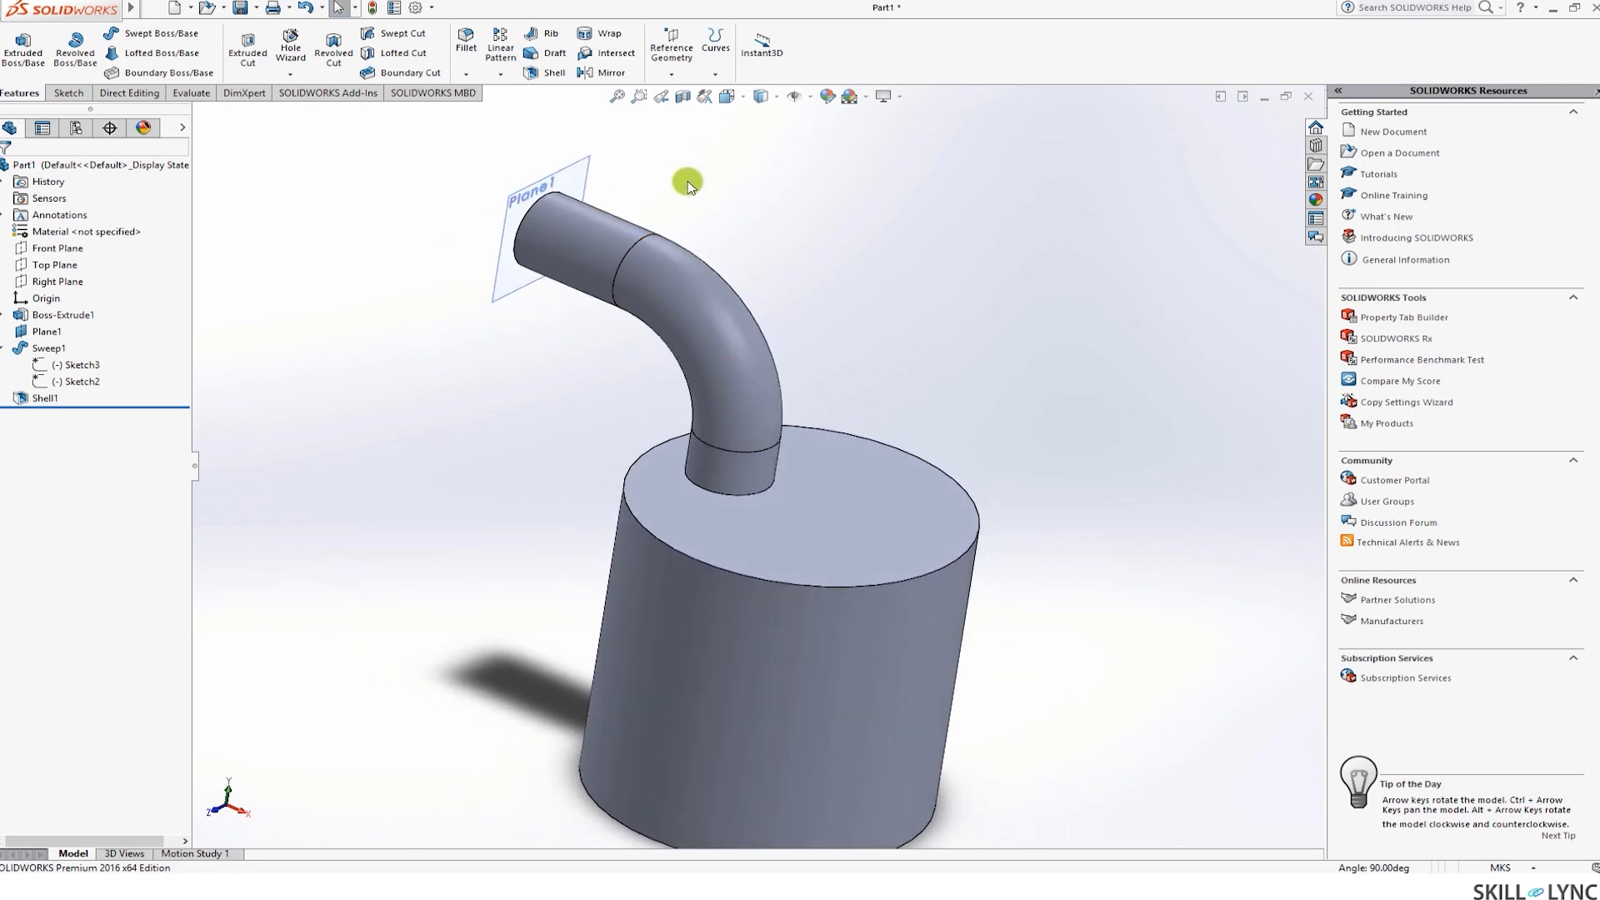
pyautogui.click(671, 73)
pyautogui.click(685, 113)
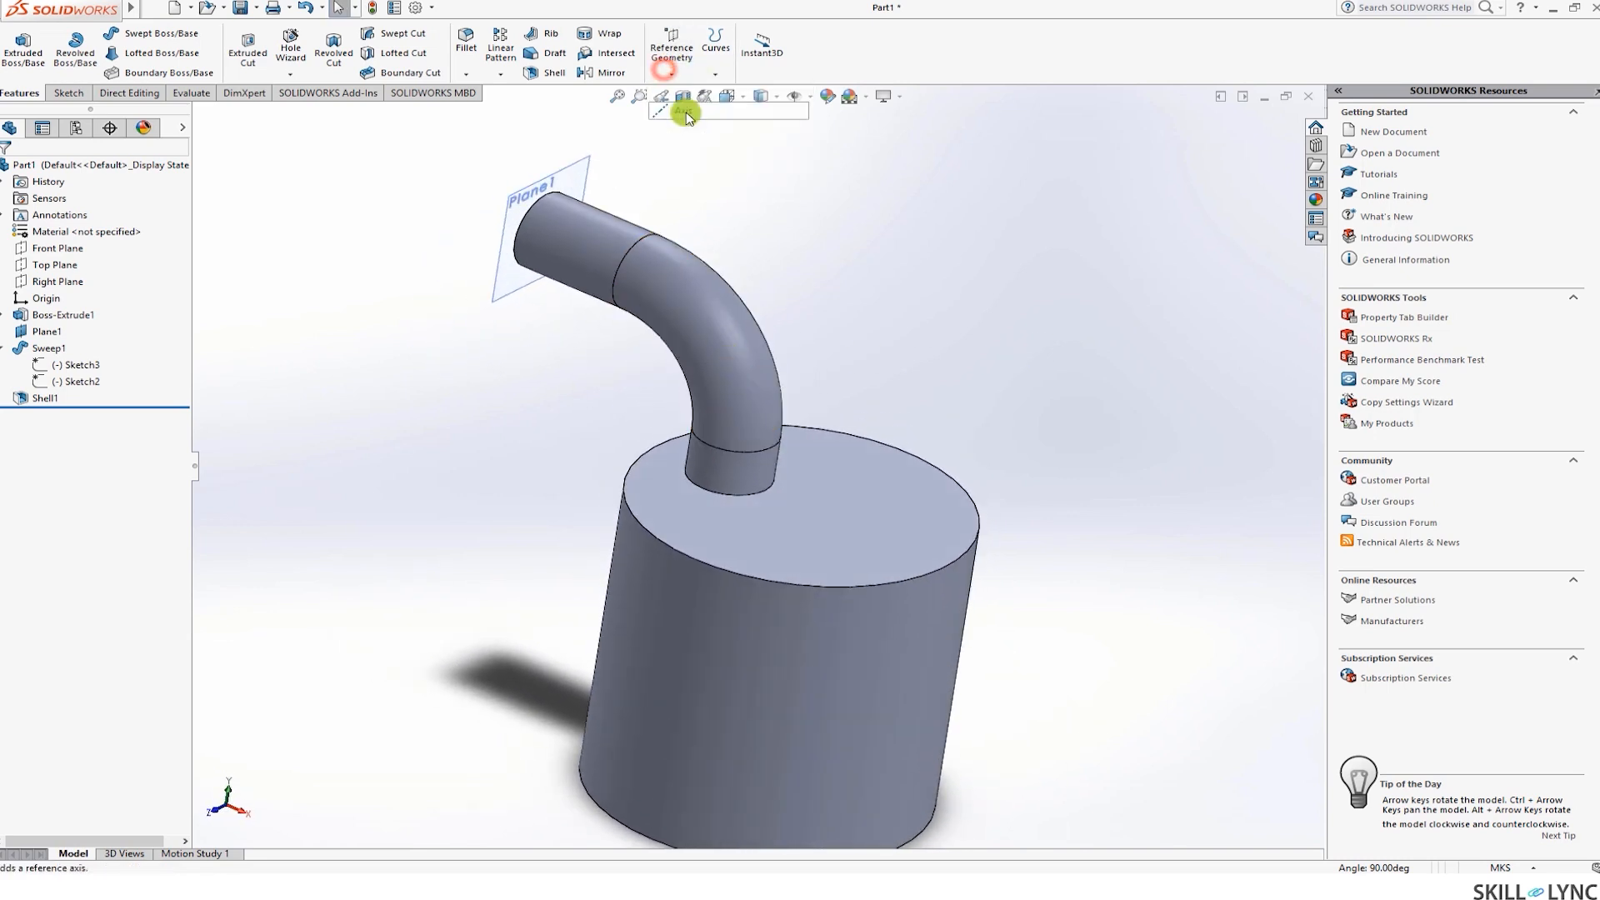
pyautogui.click(725, 473)
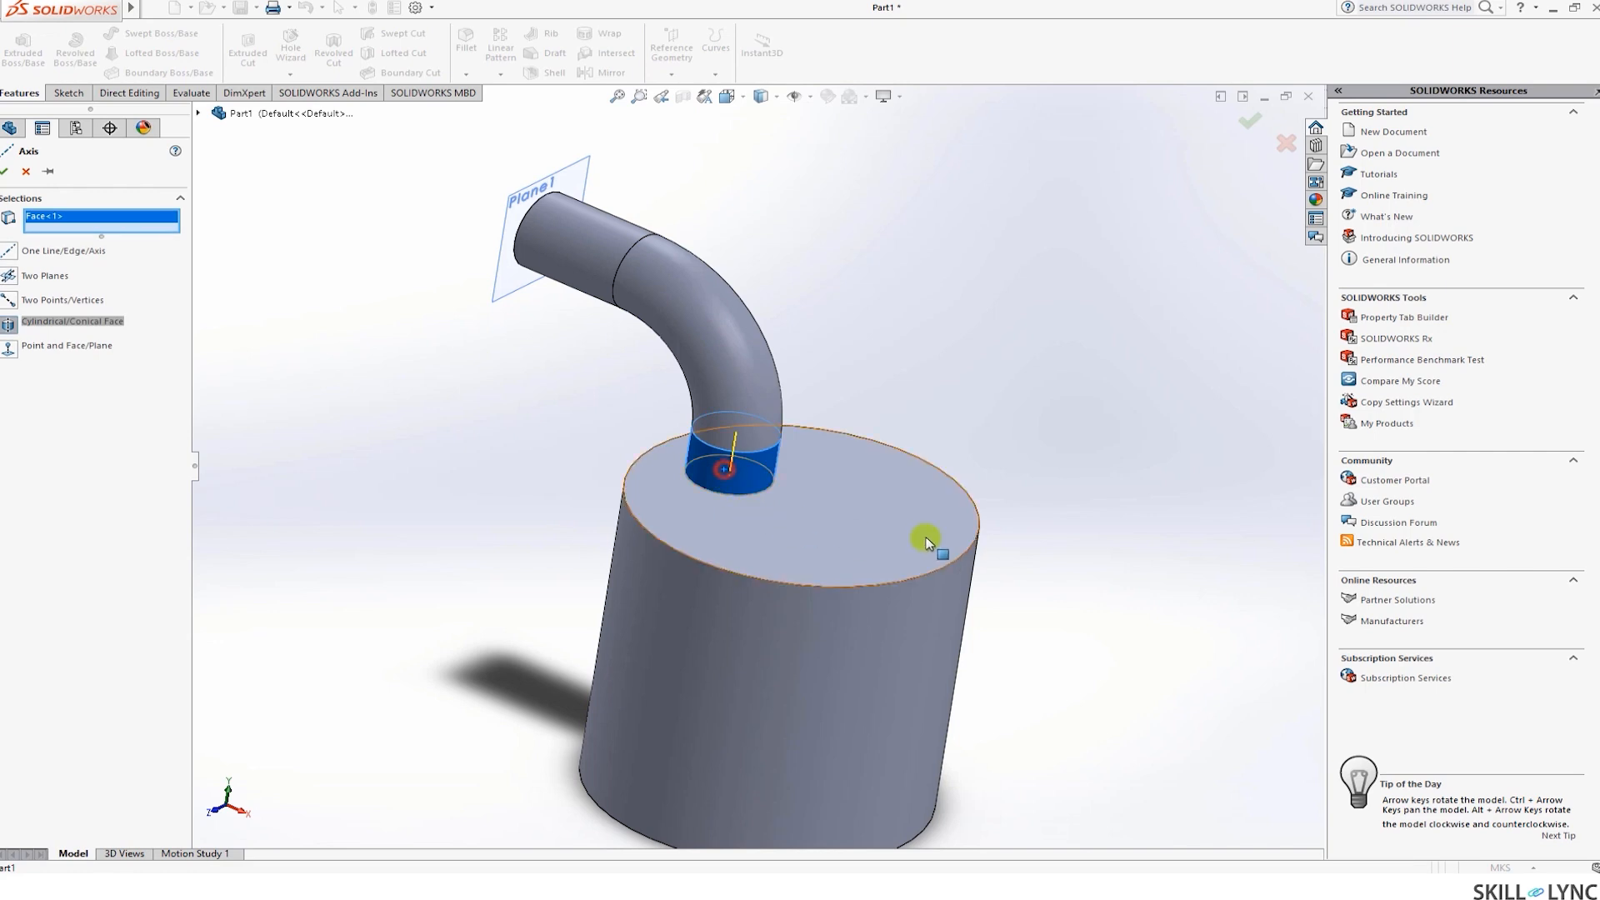
pyautogui.click(25, 172)
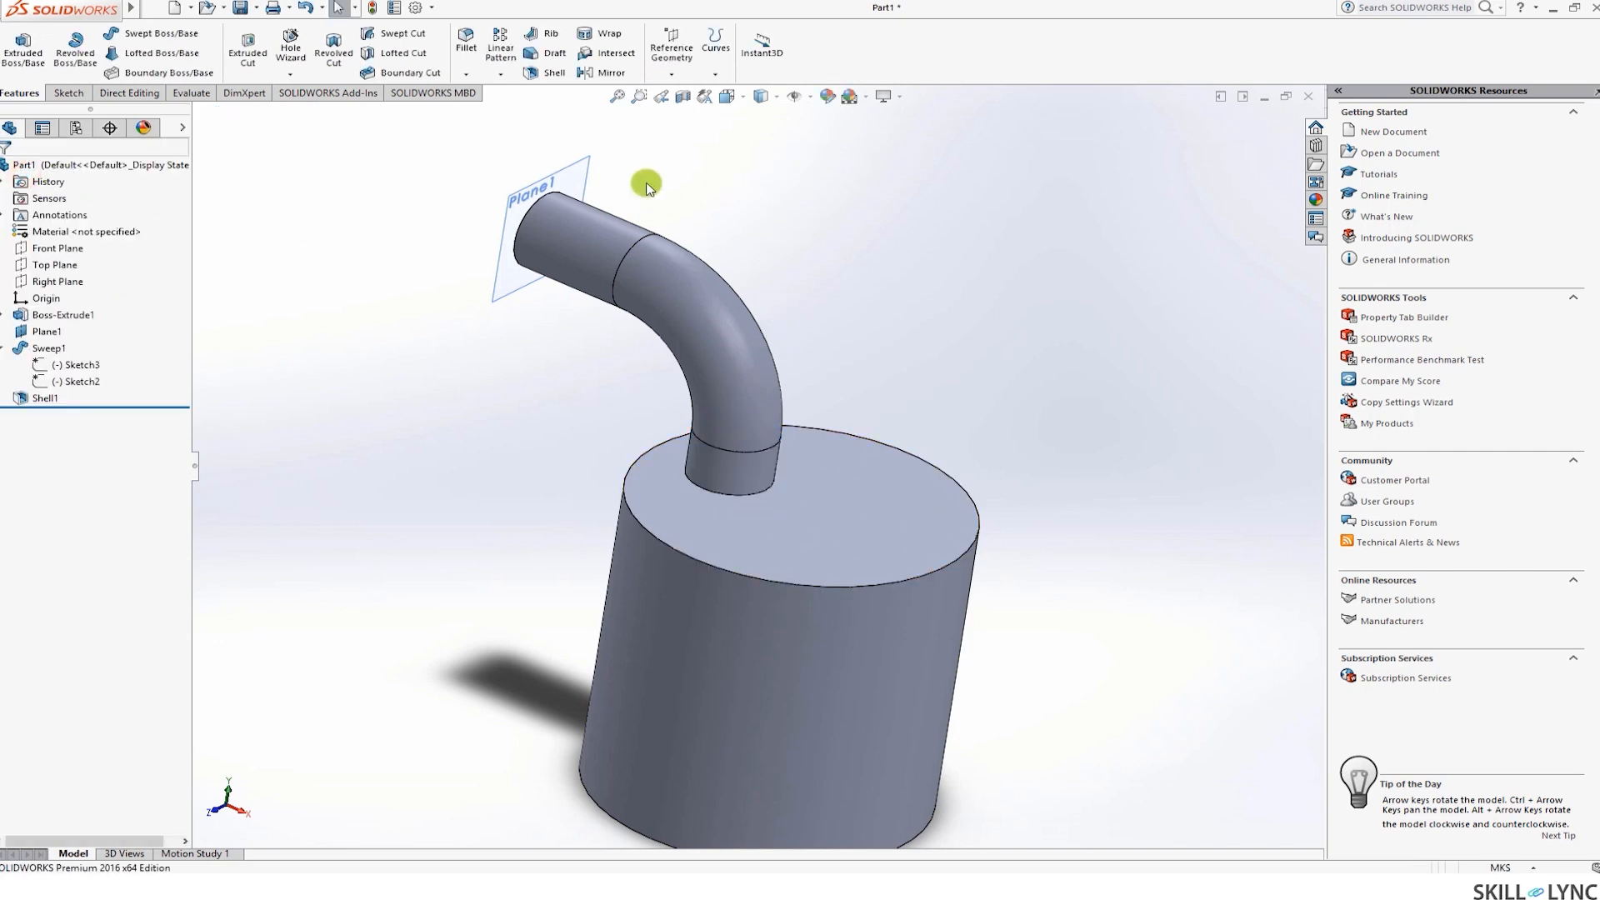
# Create a reference axis from the cylindrical face of the short vertical pipe section above the cylinder
pyautogui.click(677, 76)
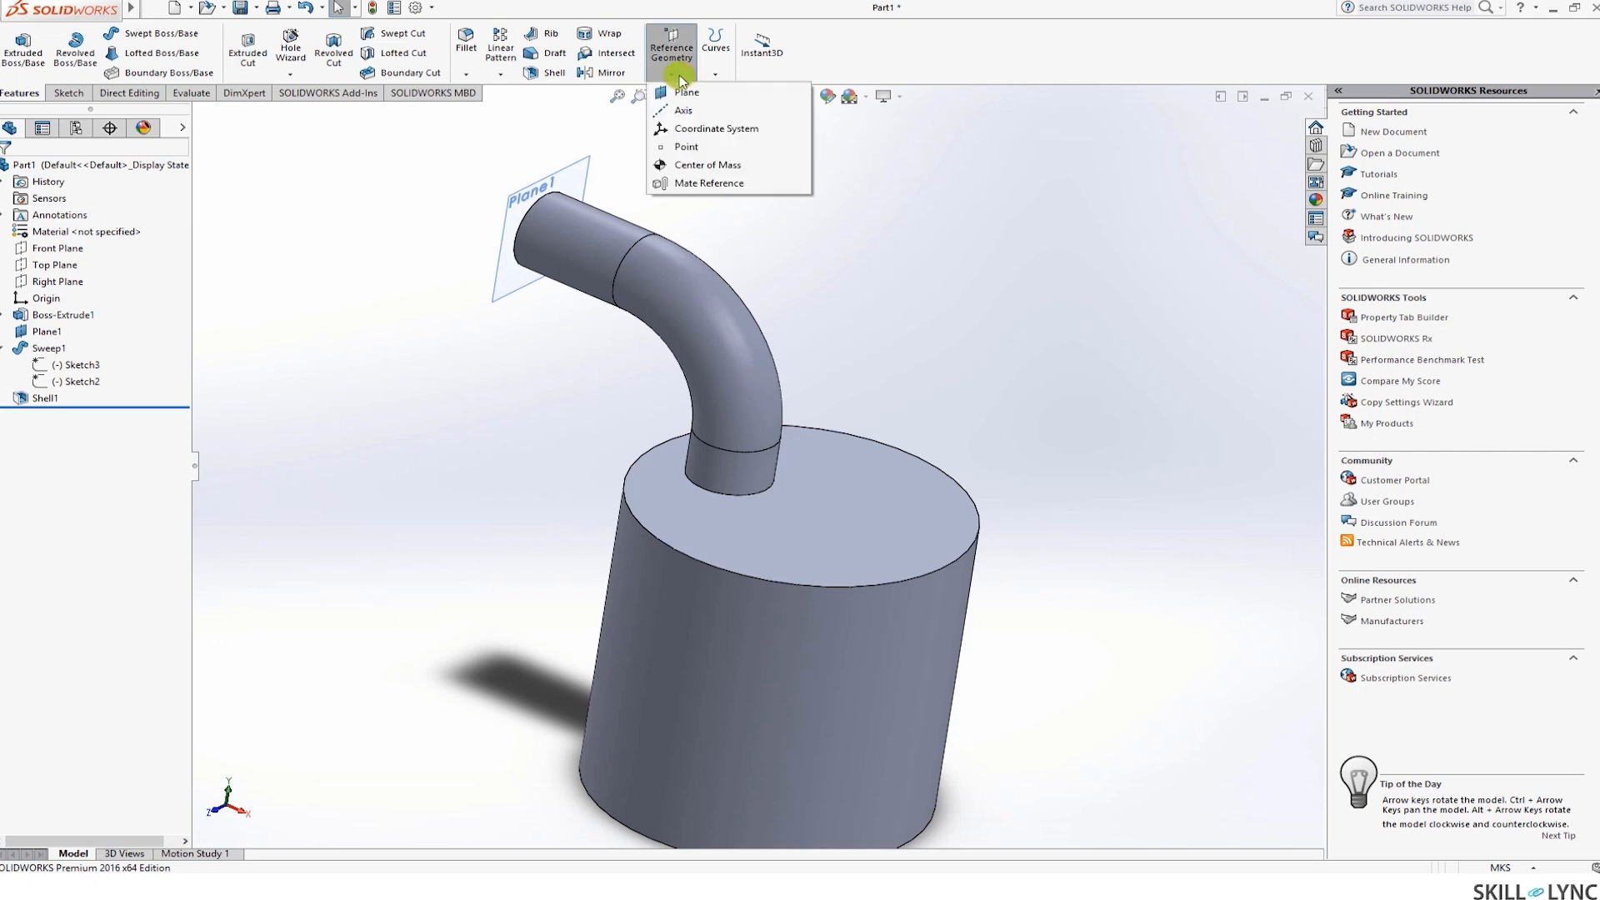
pyautogui.click(681, 110)
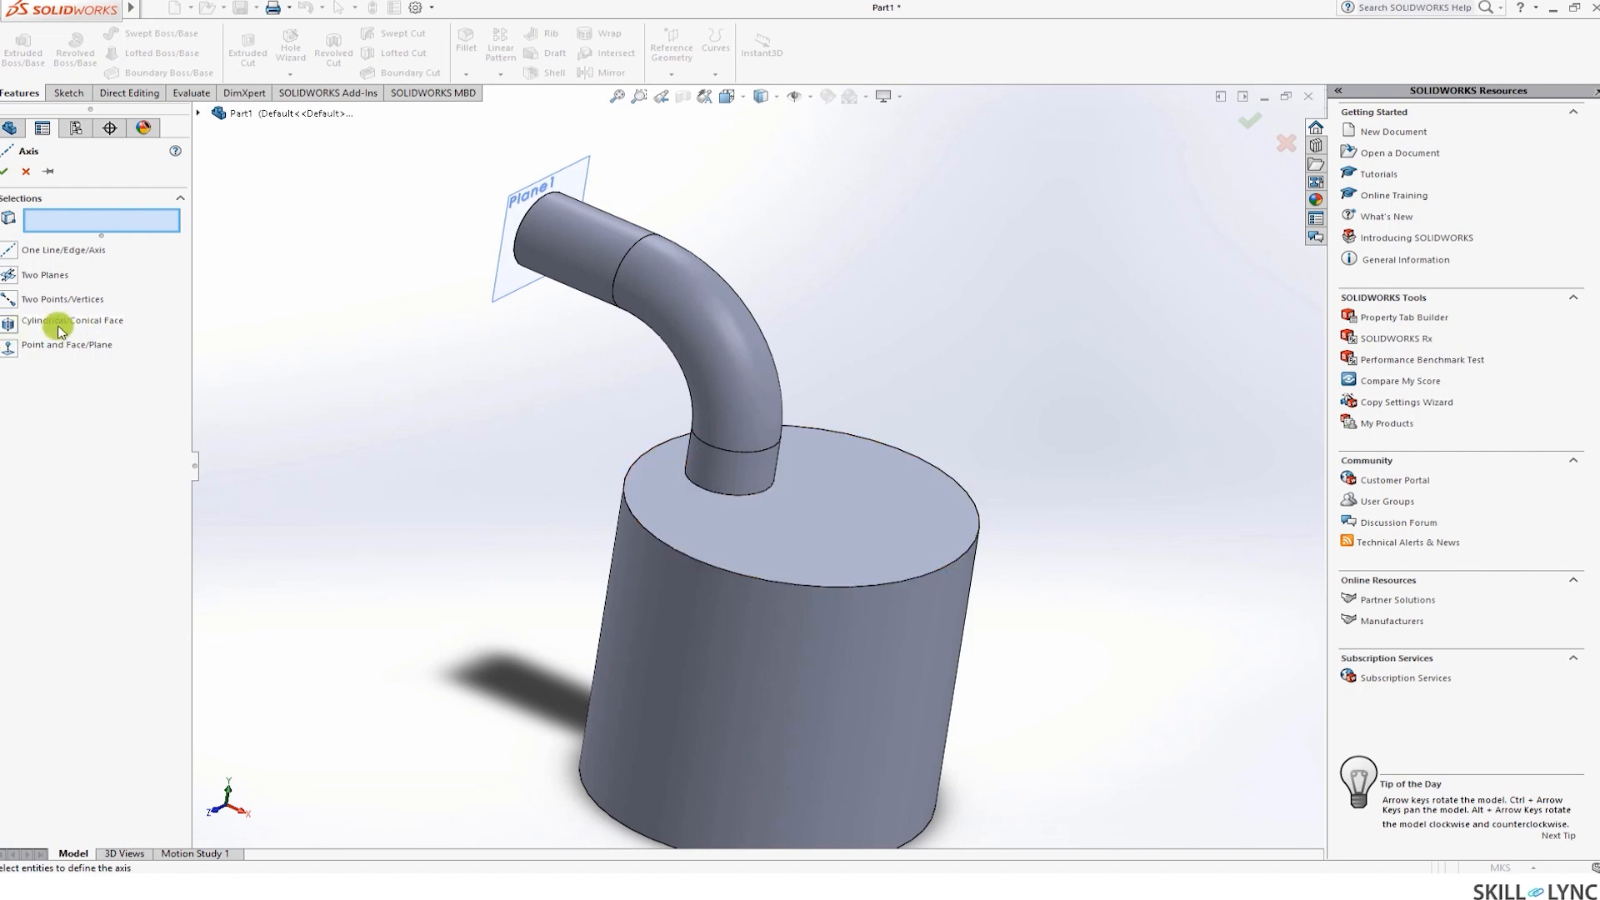
pyautogui.click(716, 462)
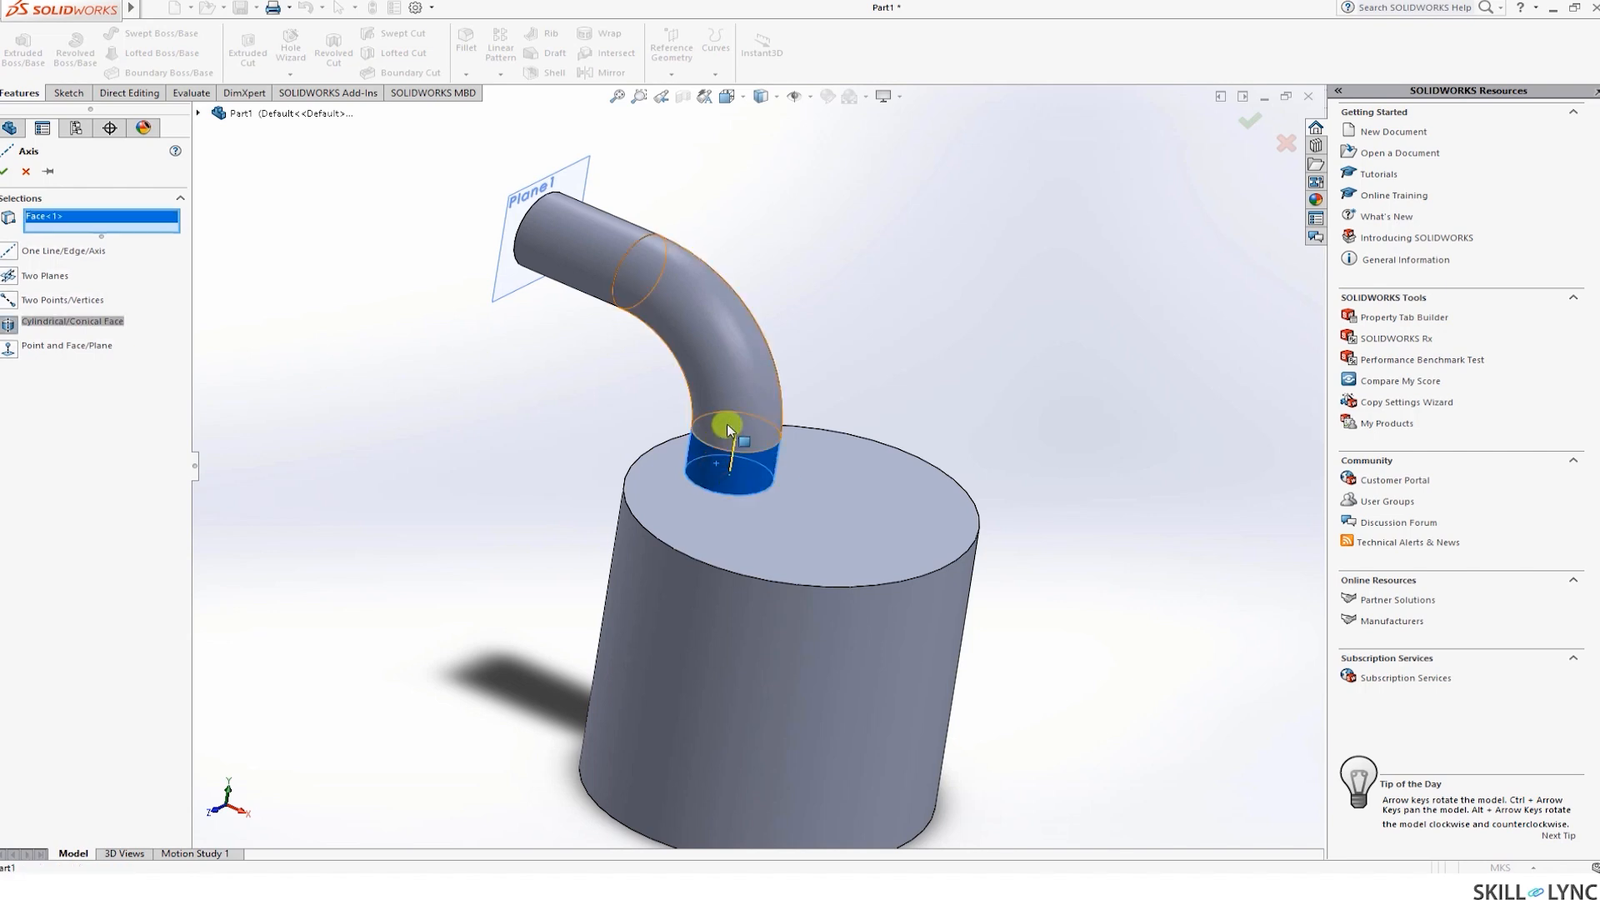
pyautogui.click(6, 171)
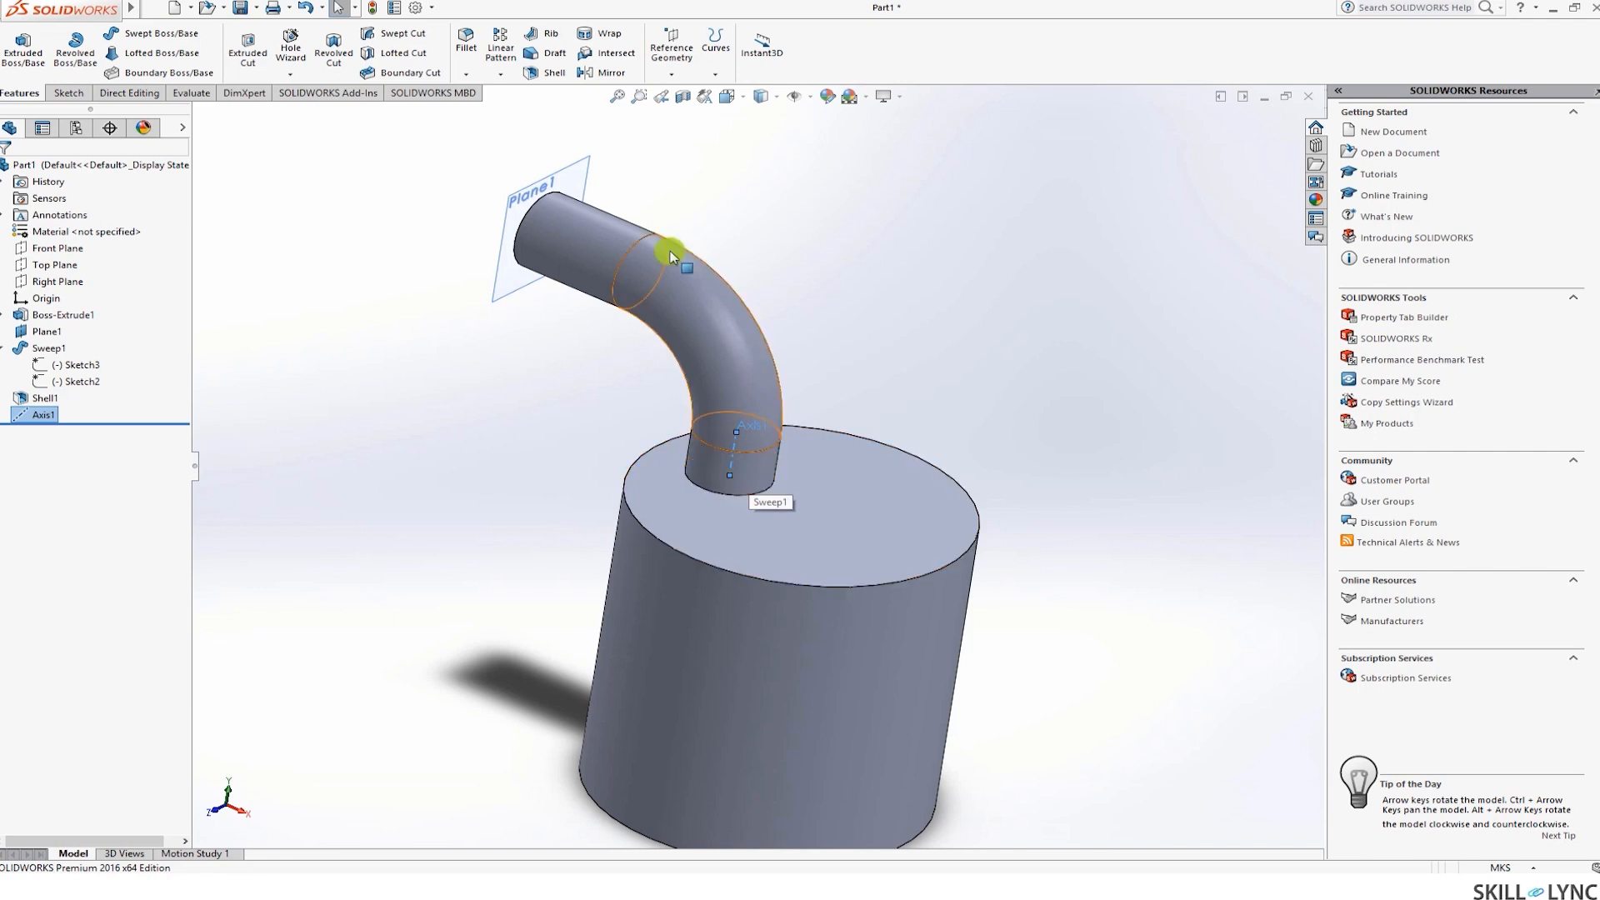
# Create a reference plane coincident with the pipe axis and perpendicular to the Right Plane
pyautogui.click(716, 74)
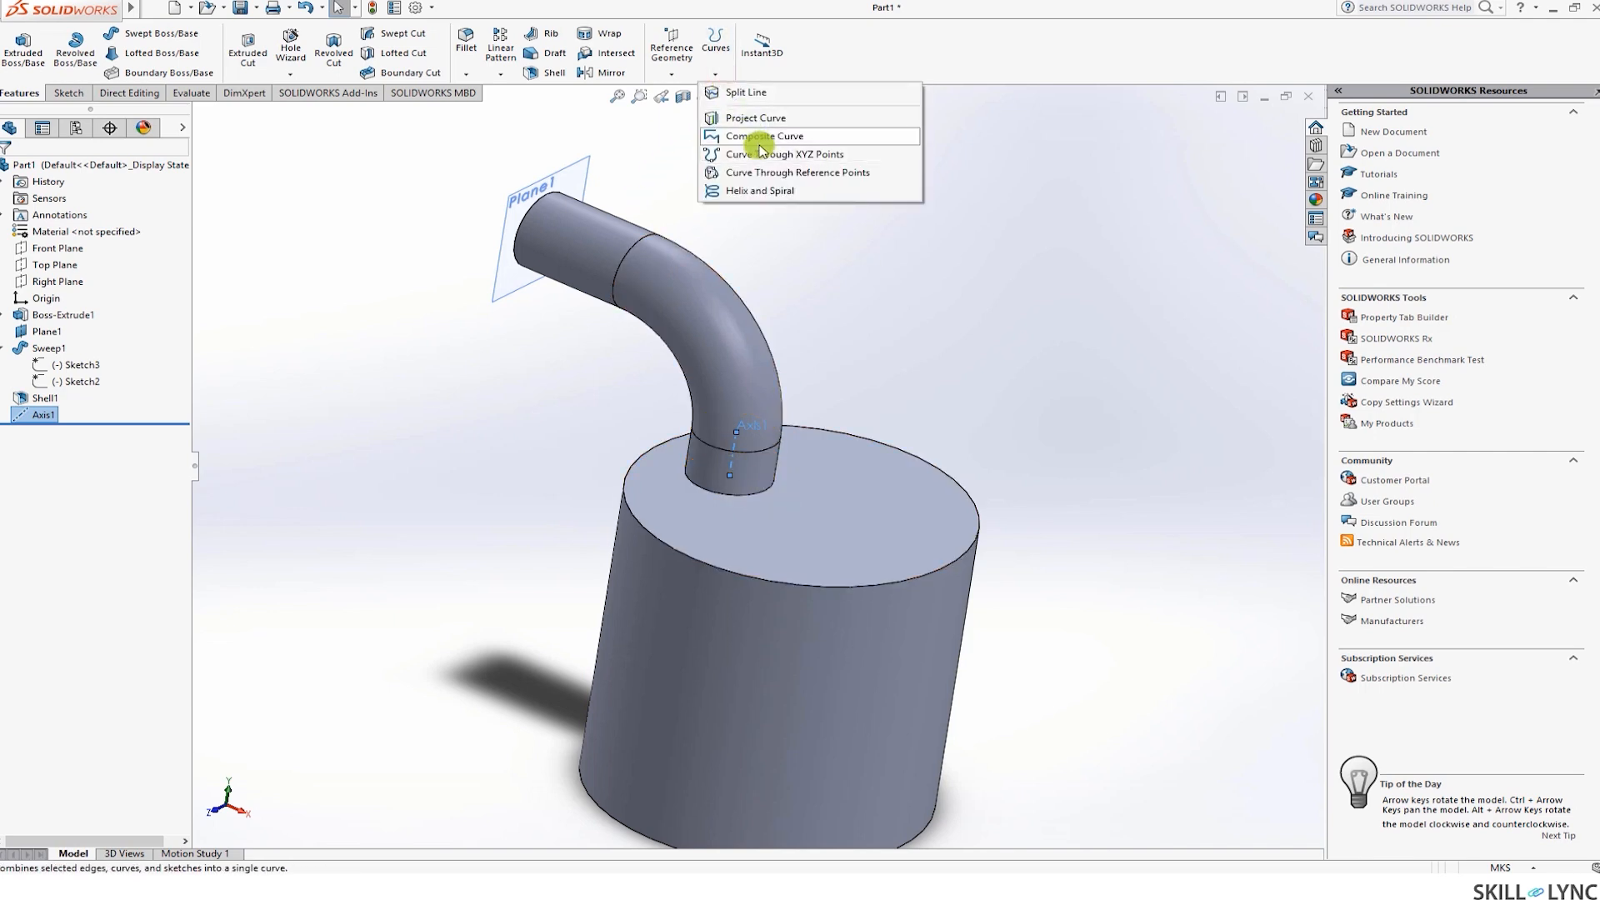
pyautogui.click(681, 73)
pyautogui.click(692, 94)
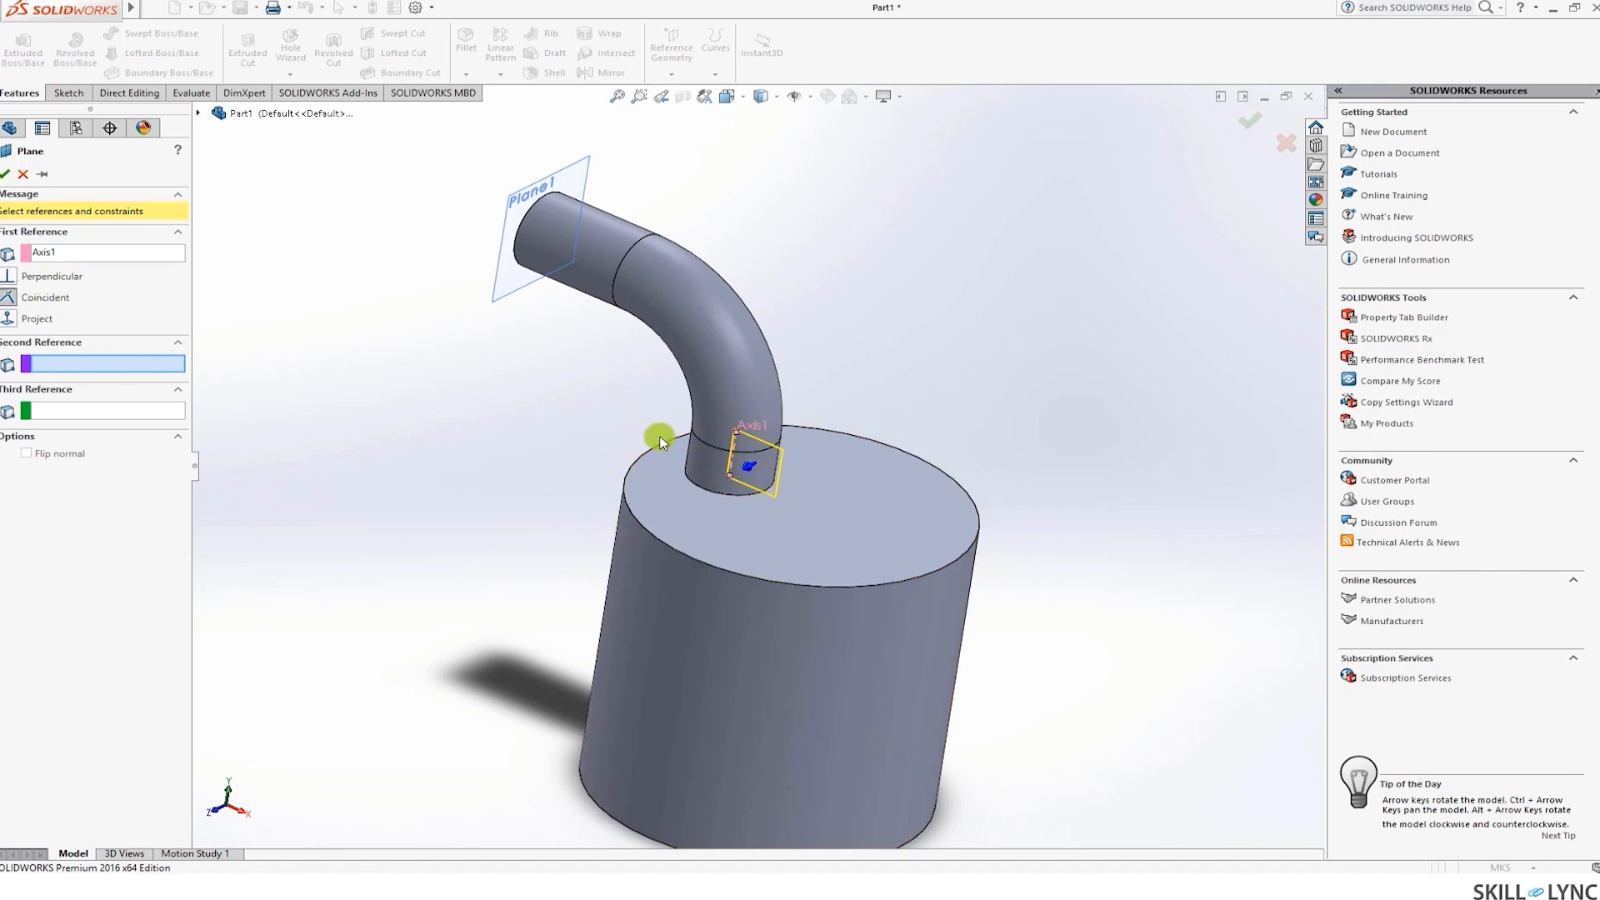
pyautogui.click(195, 112)
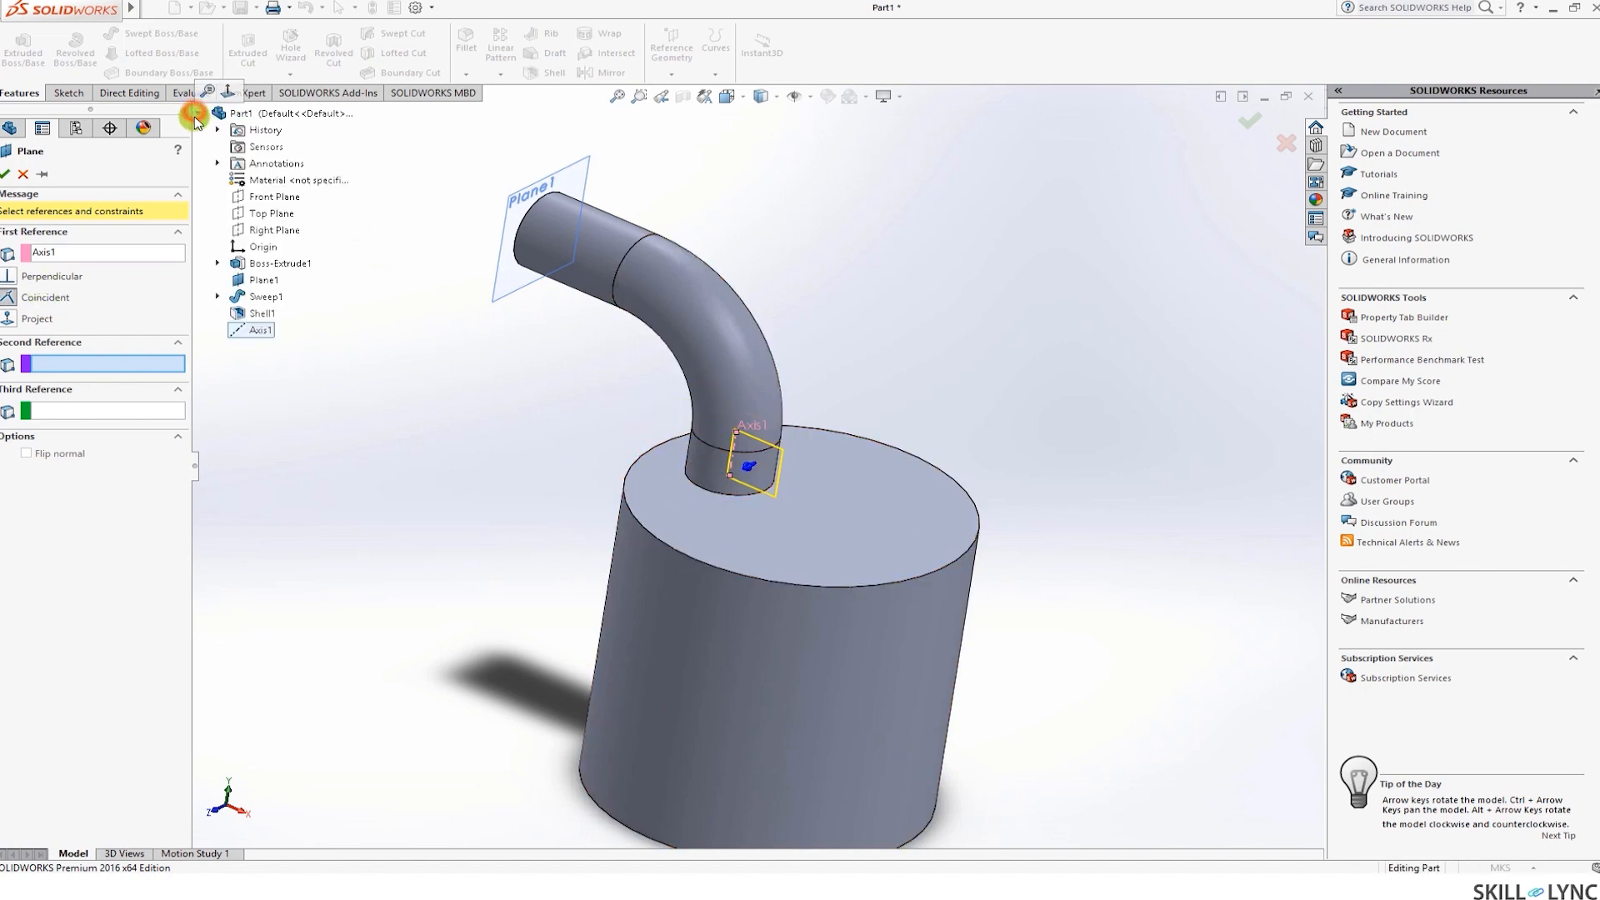
pyautogui.click(278, 231)
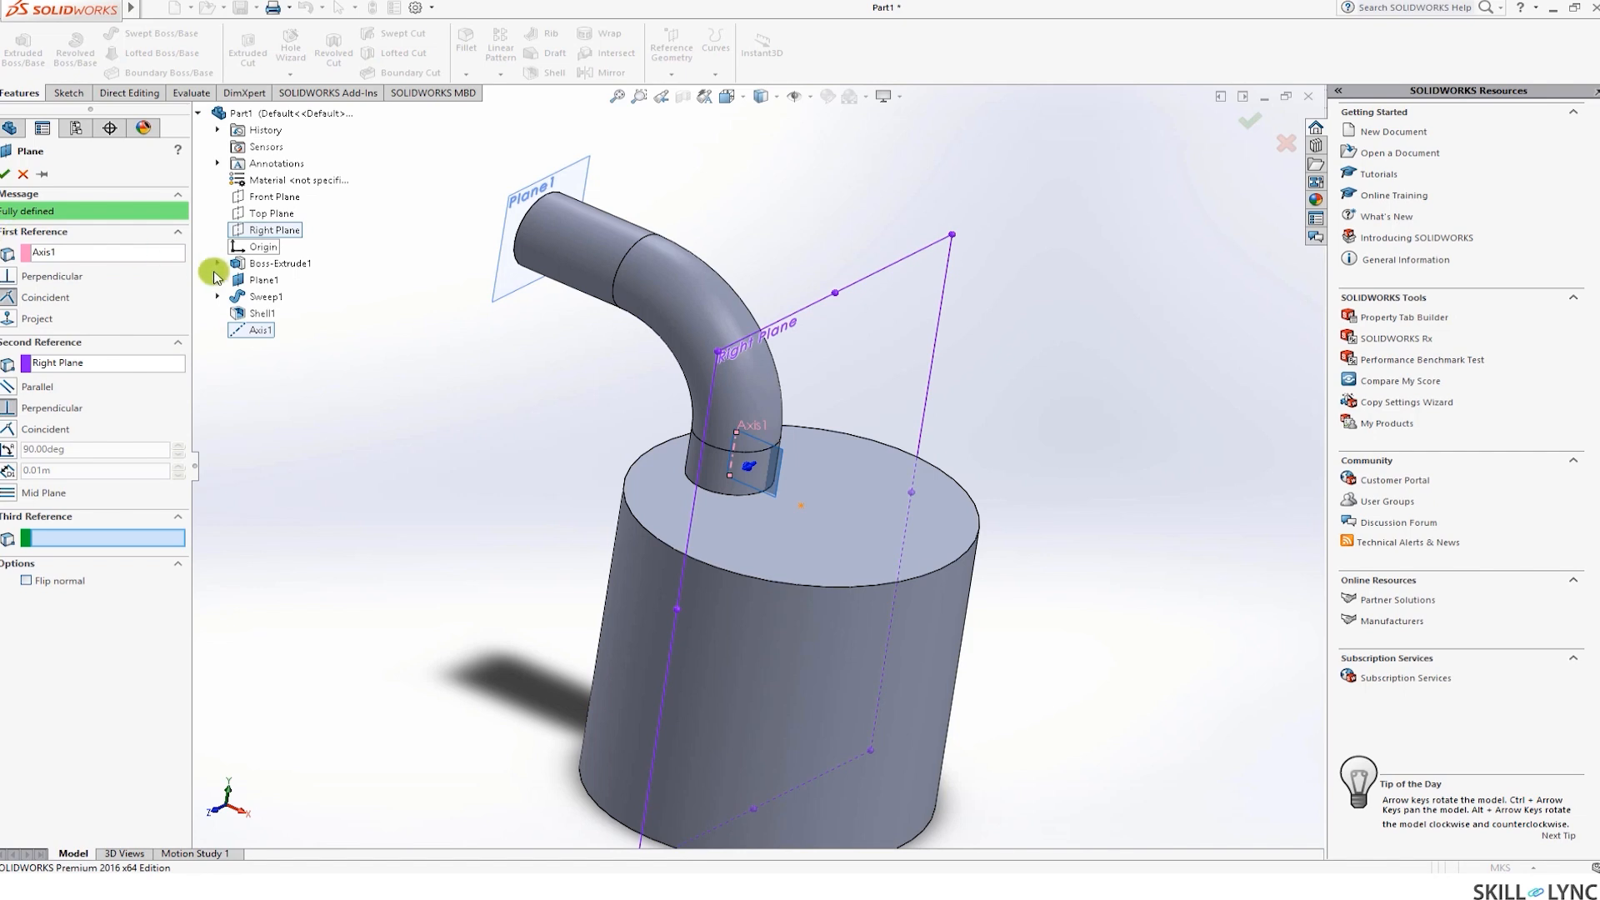
pyautogui.click(6, 174)
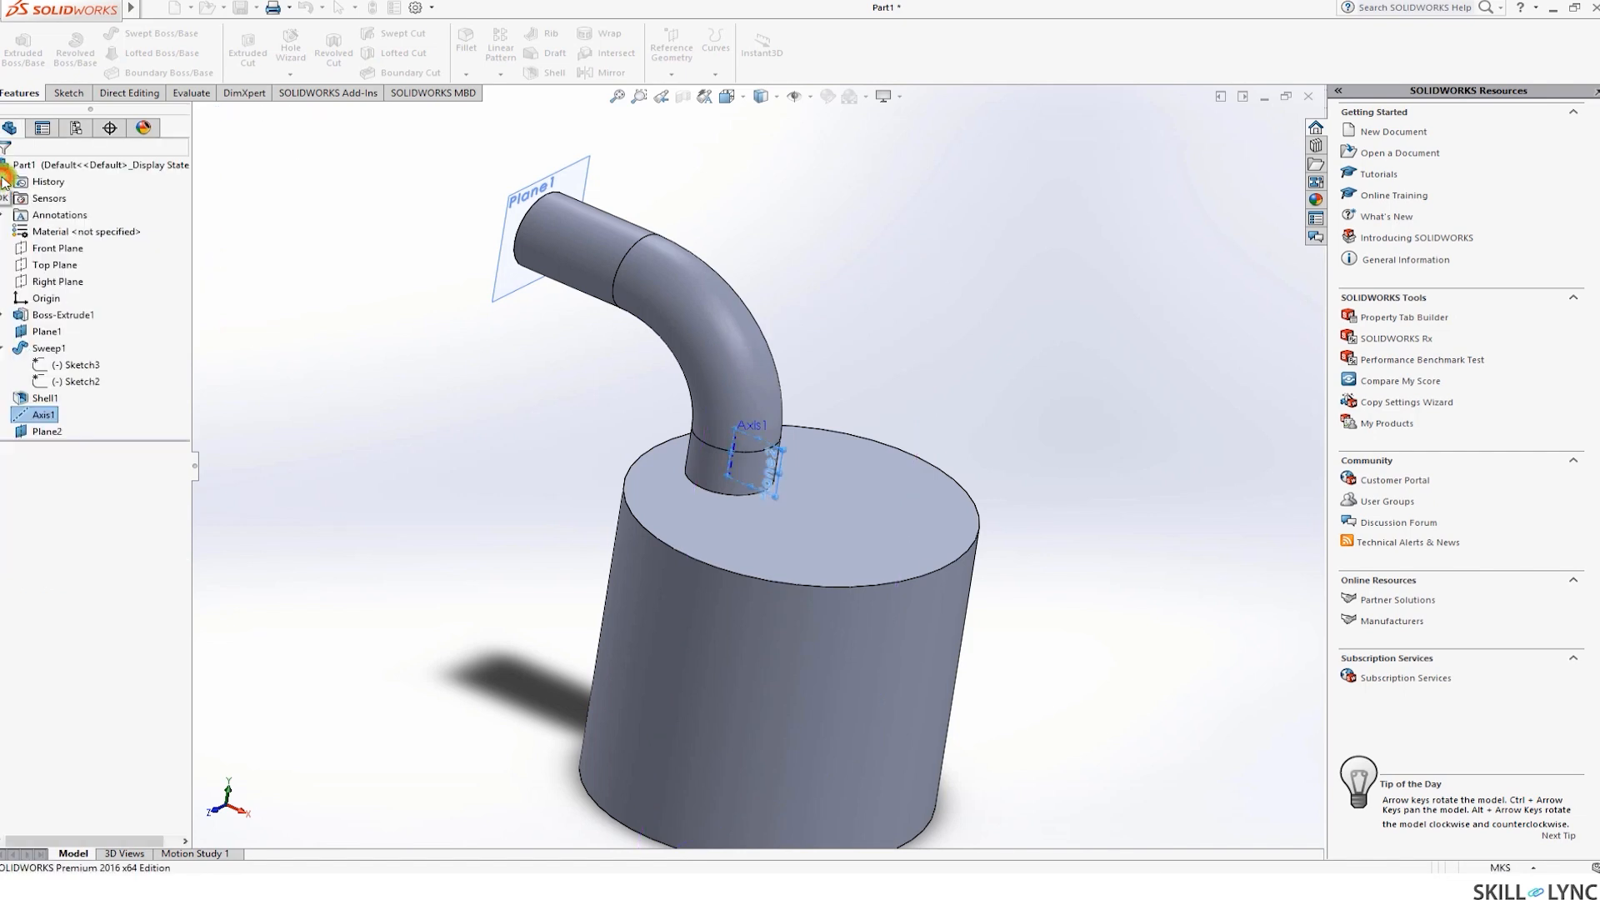
# Orient the view normal to the new plane through the pipe axis and roll it until the cylinder stands upright
pyautogui.scroll(-2, 745, 475)
pyautogui.scroll(-1, 746, 475)
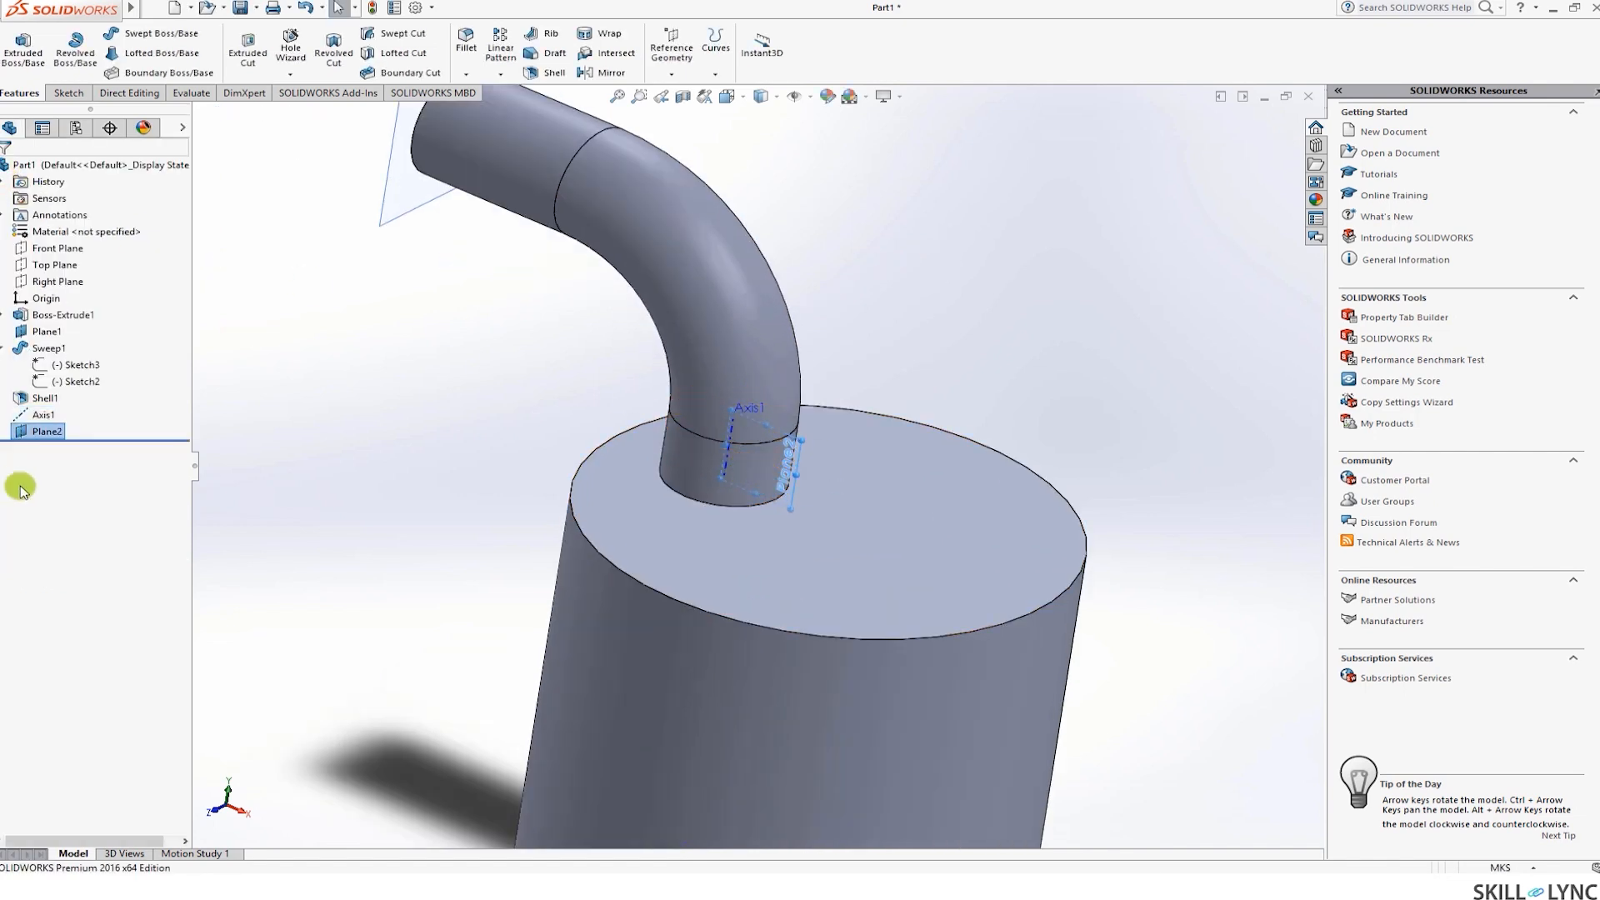
pyautogui.click(33, 434)
pyautogui.click(34, 433)
pyautogui.click(25, 431)
pyautogui.click(92, 419)
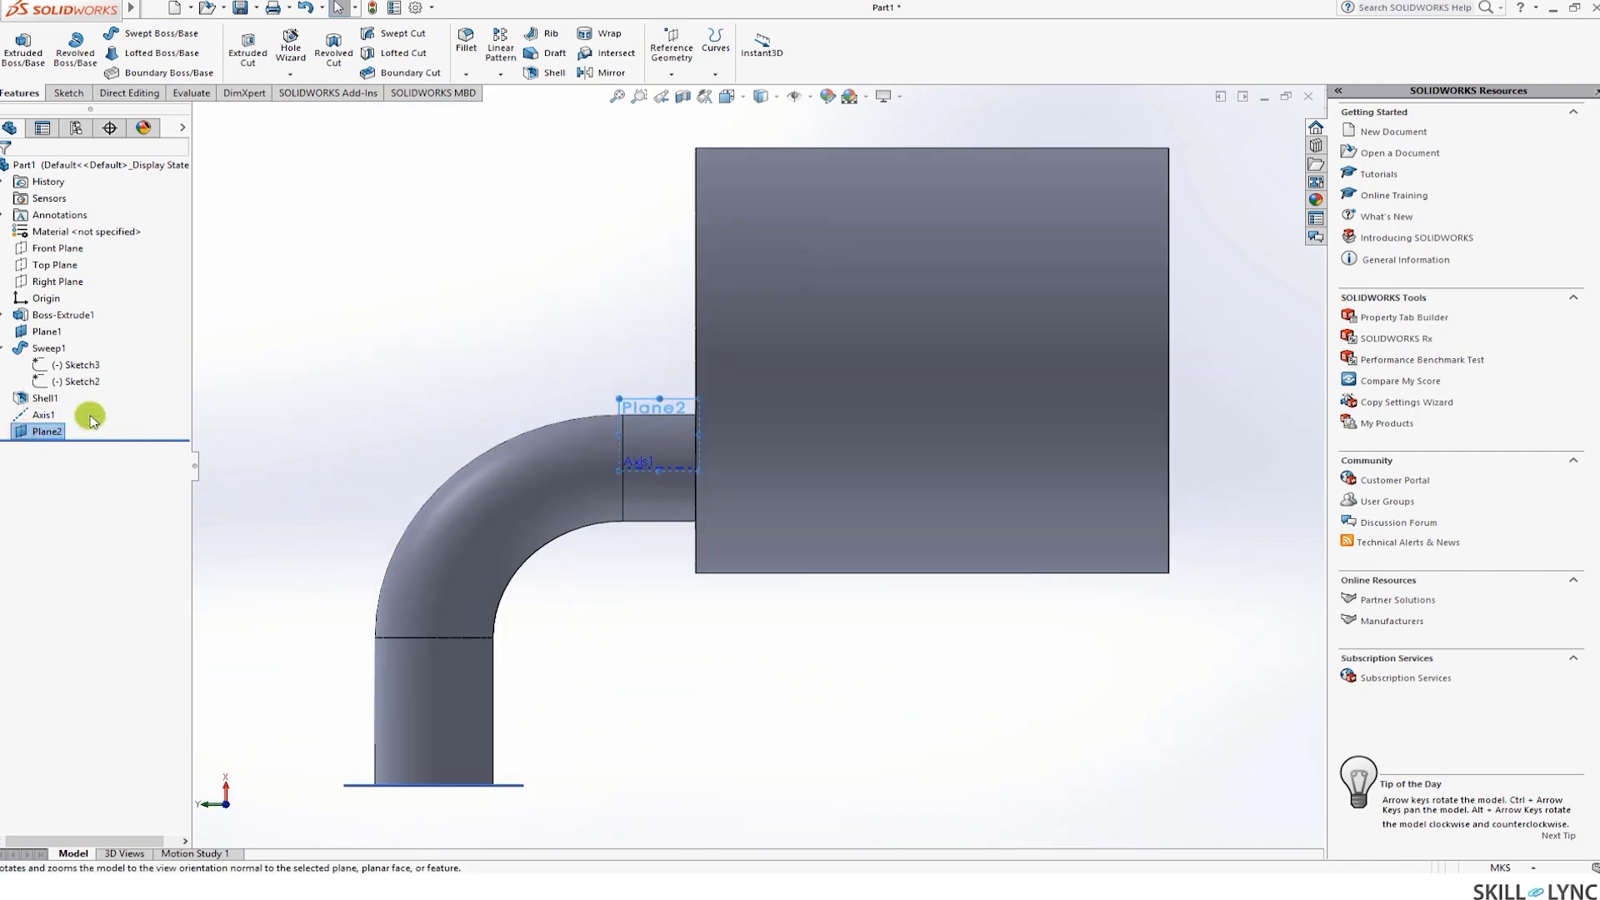
pyautogui.hotkey('alt', 'Right')
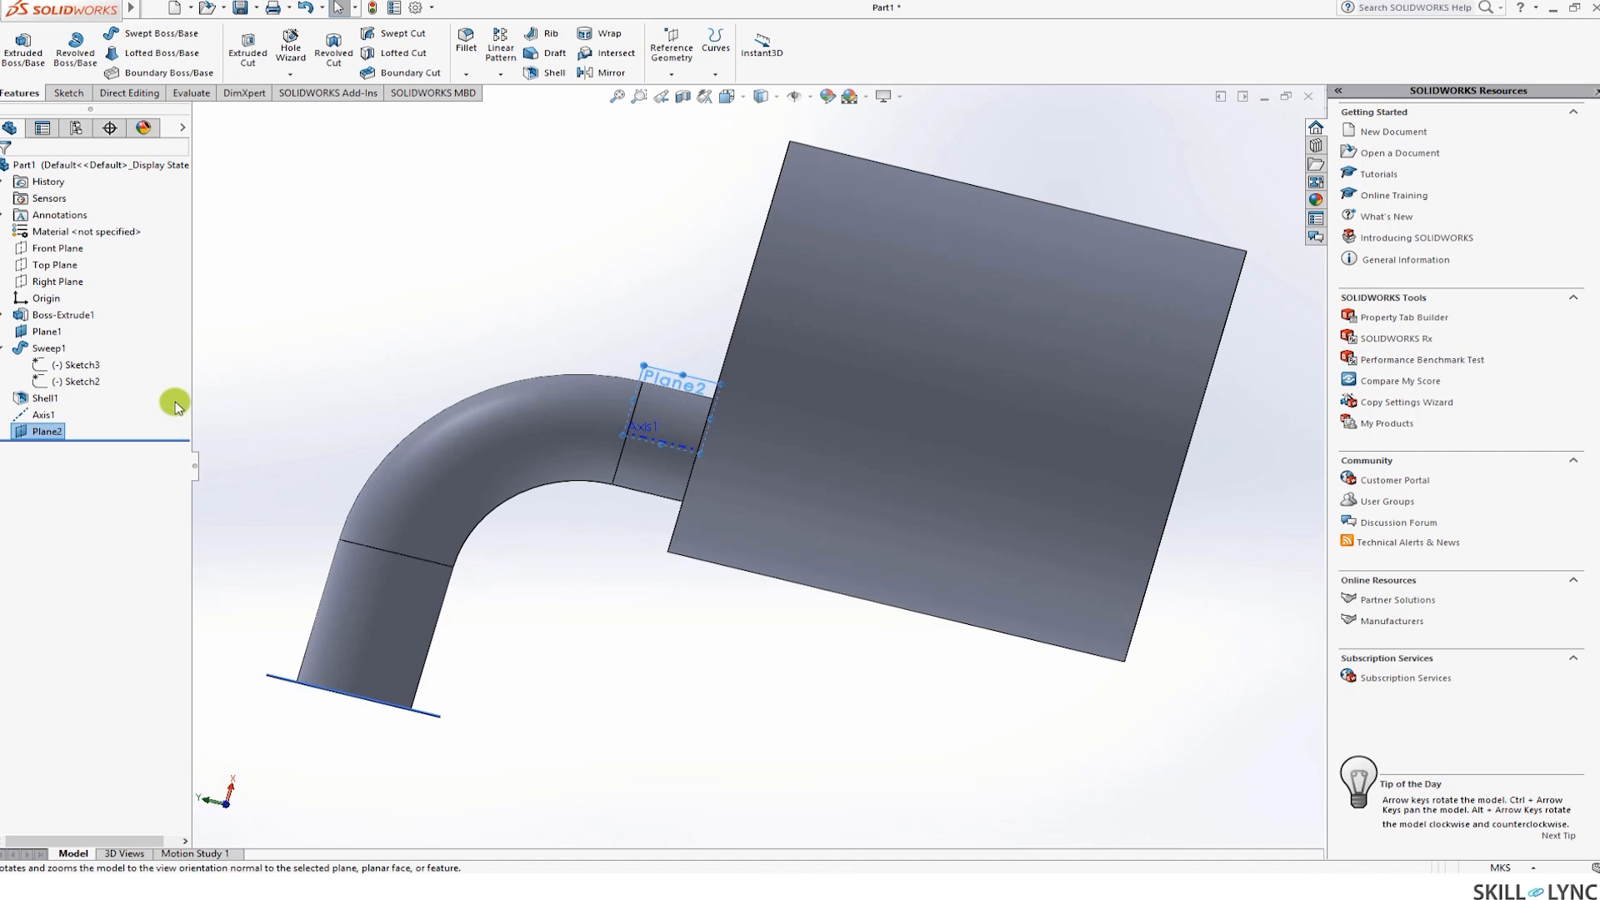
pyautogui.hotkey('alt', 'Right')
pyautogui.hotkey('alt', 'Right')
pyautogui.hotkey('alt', 'Right')
pyautogui.hotkey('alt', 'Right')
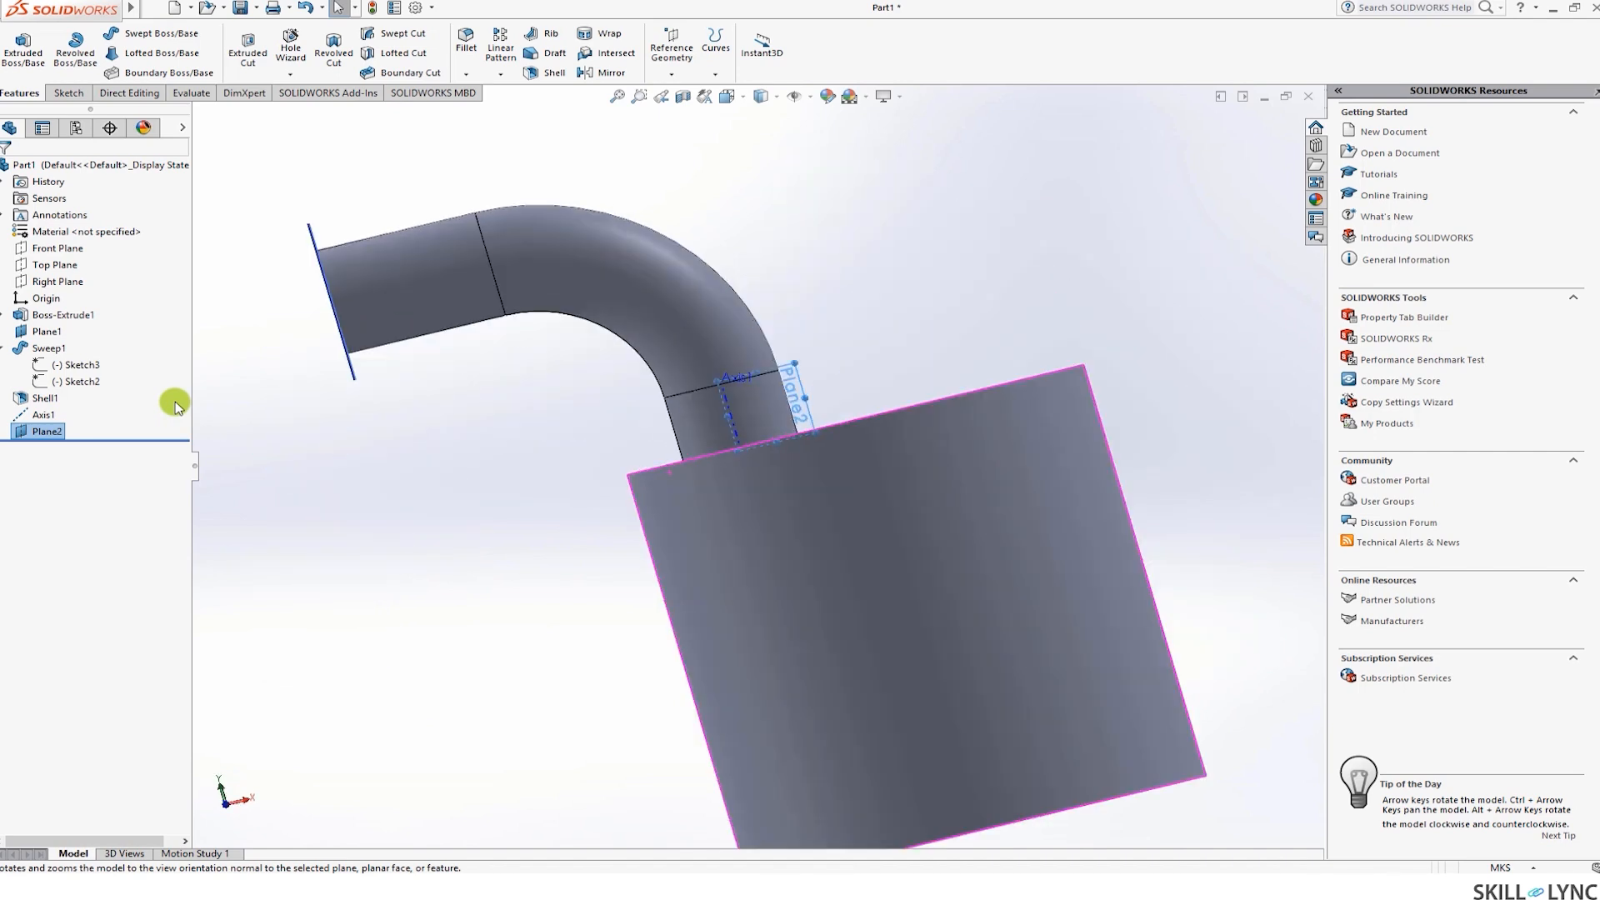
pyautogui.hotkey('alt', 'Right')
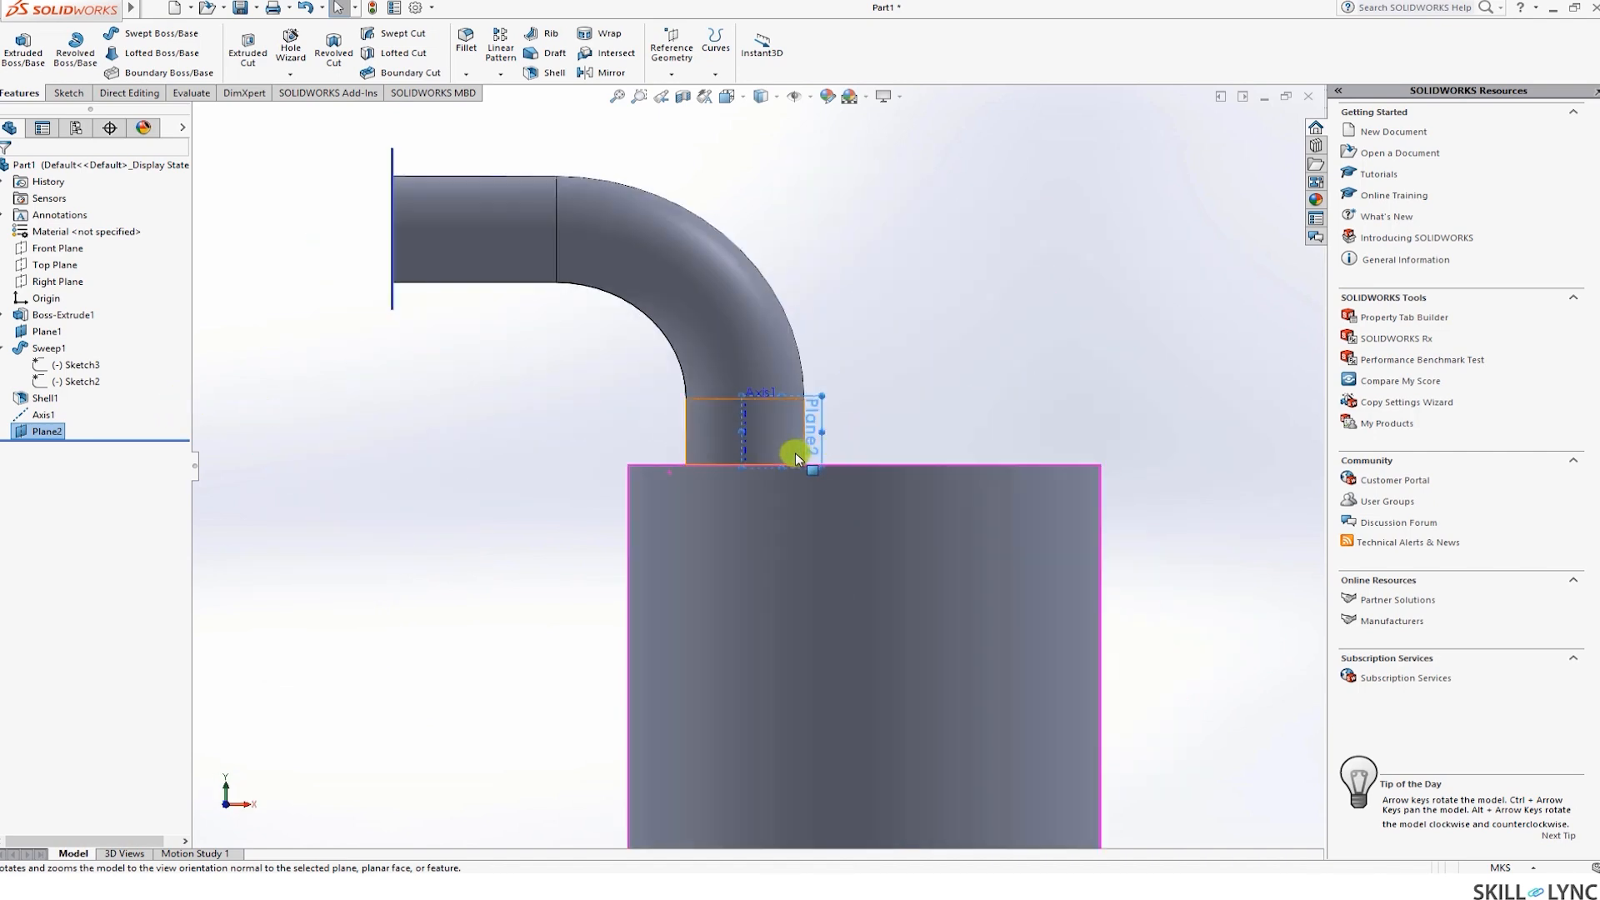
pyautogui.scroll(-2, 795, 453)
pyautogui.hotkey('alt', 'Left')
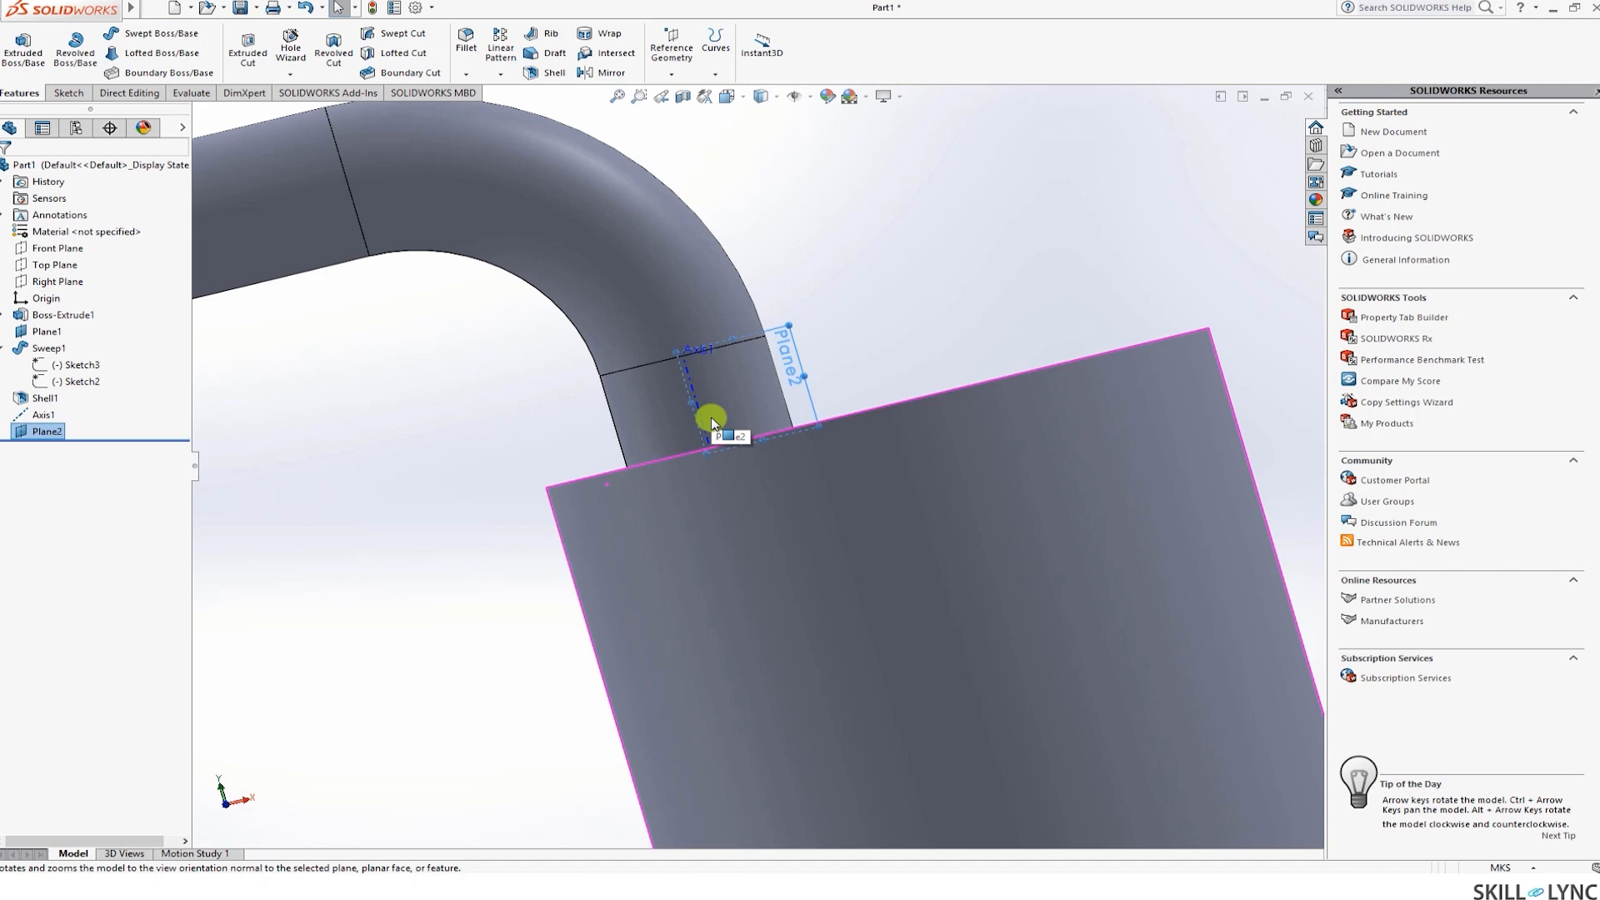
pyautogui.hotkey('alt', 'Left')
pyautogui.hotkey('alt', 'Left')
pyautogui.hotkey('alt', 'Left')
pyautogui.hotkey('alt', 'Left')
pyautogui.hotkey('alt', 'Left')
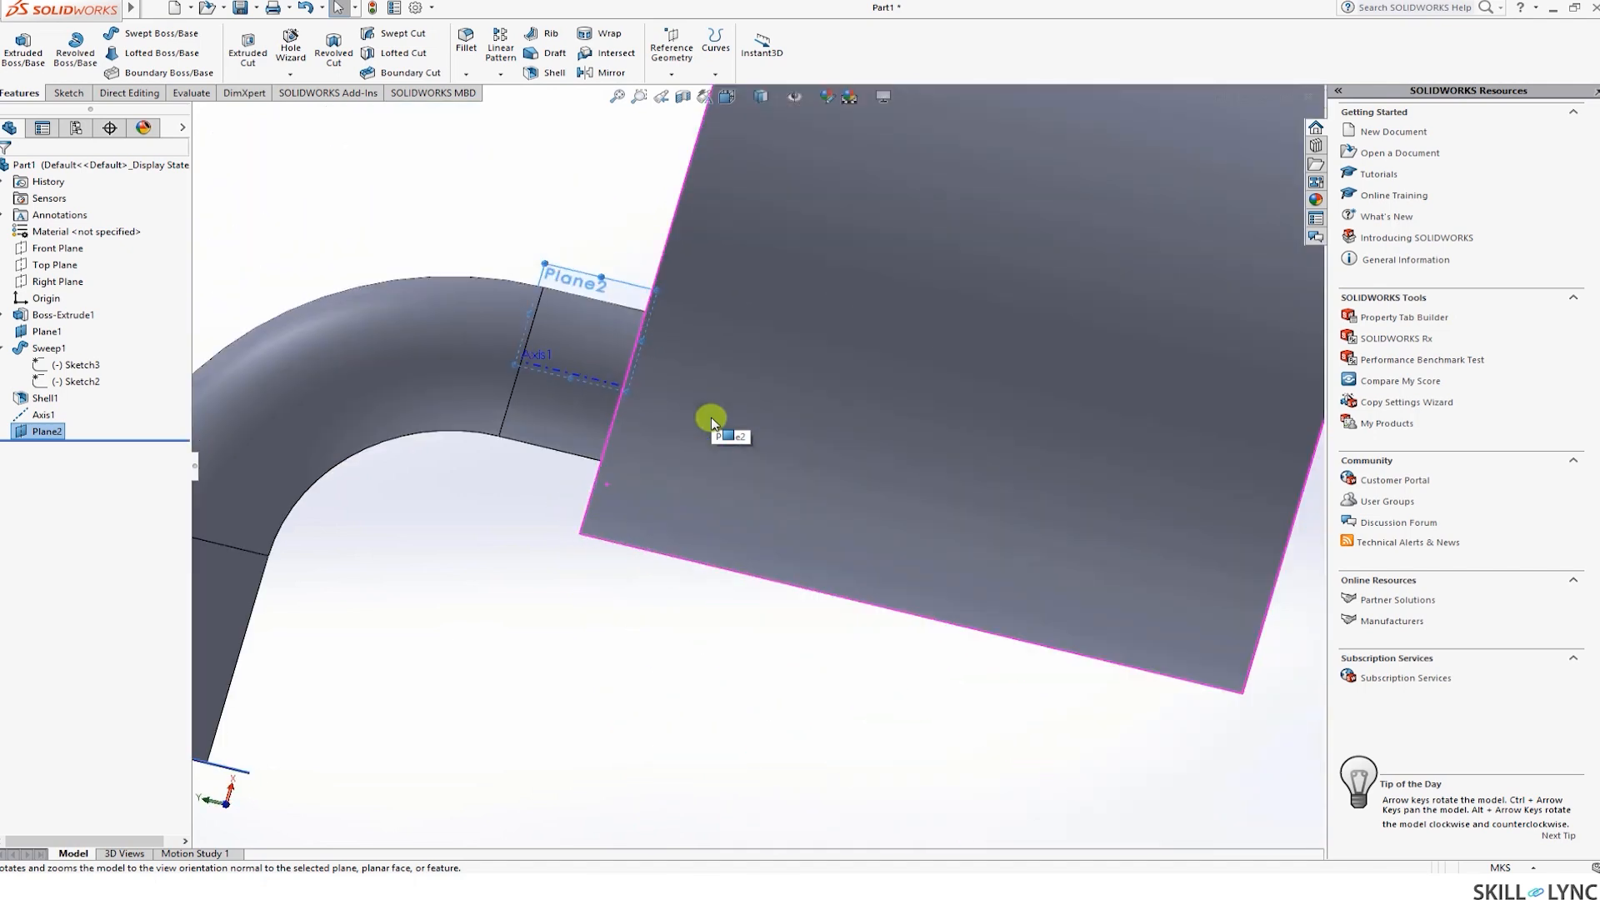
pyautogui.hotkey('alt', 'Right')
pyautogui.hotkey('alt', 'Right')
pyautogui.hotkey('alt', 'Right')
pyautogui.hotkey('alt', 'Right')
pyautogui.hotkey('alt', 'Right')
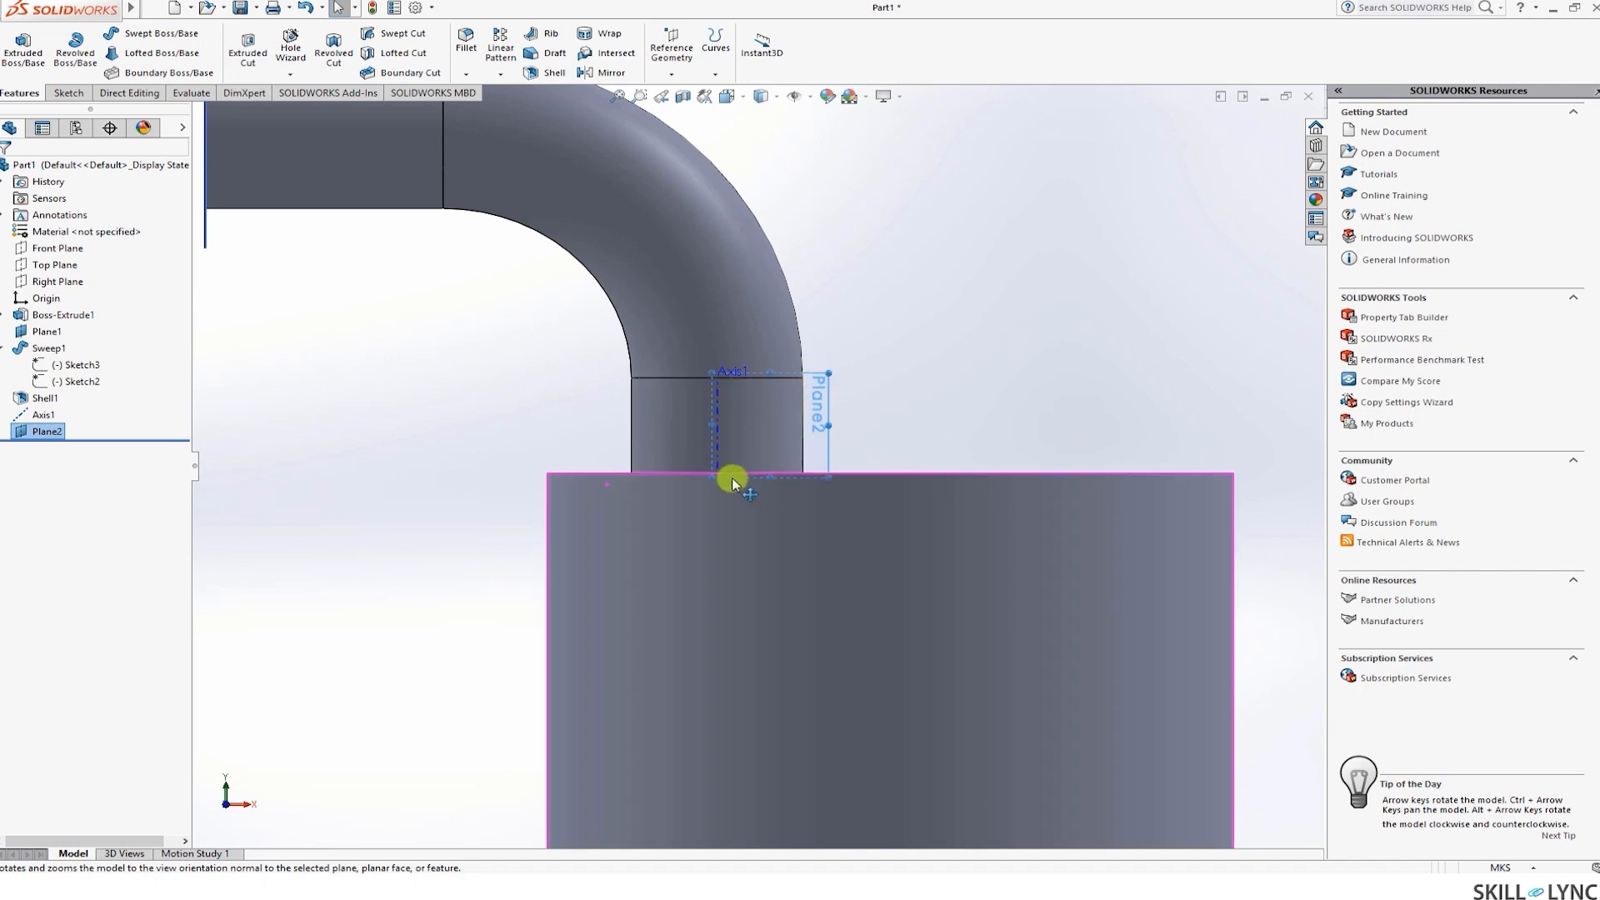
pyautogui.scroll(1, 732, 478)
pyautogui.scroll(-3, 728, 395)
pyautogui.scroll(1, 748, 481)
pyautogui.scroll(-2, 792, 414)
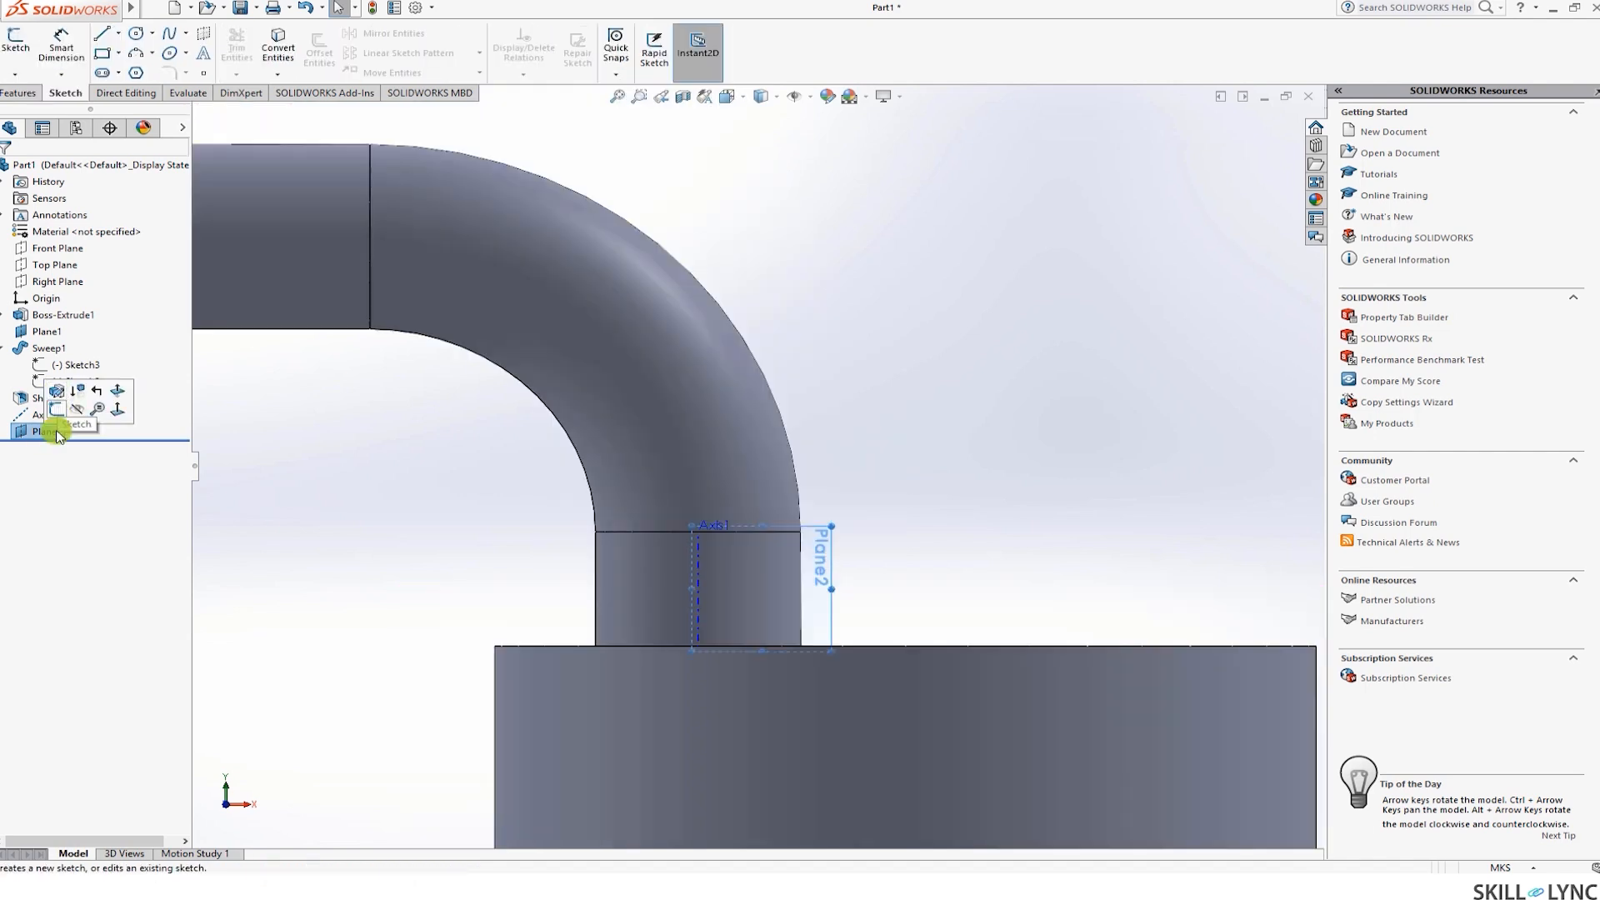
# Start a sketch on Plane2 and draw a vertical line from the upper end of Axis1 to just above the pipe bend
pyautogui.click(81, 517)
pyautogui.click(50, 431)
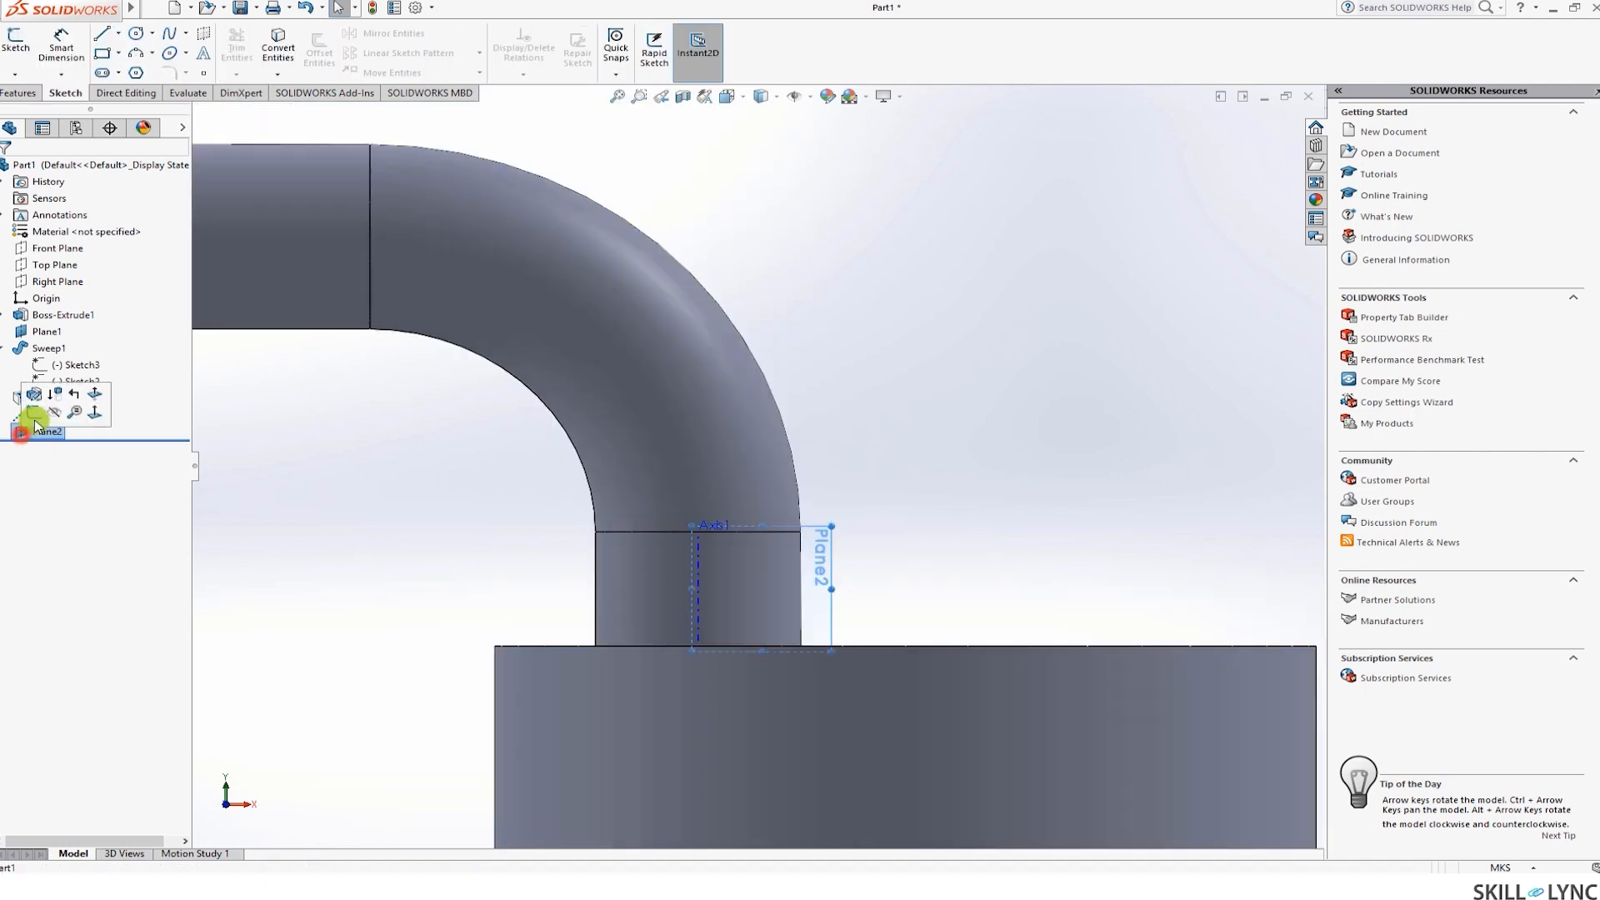
pyautogui.click(15, 46)
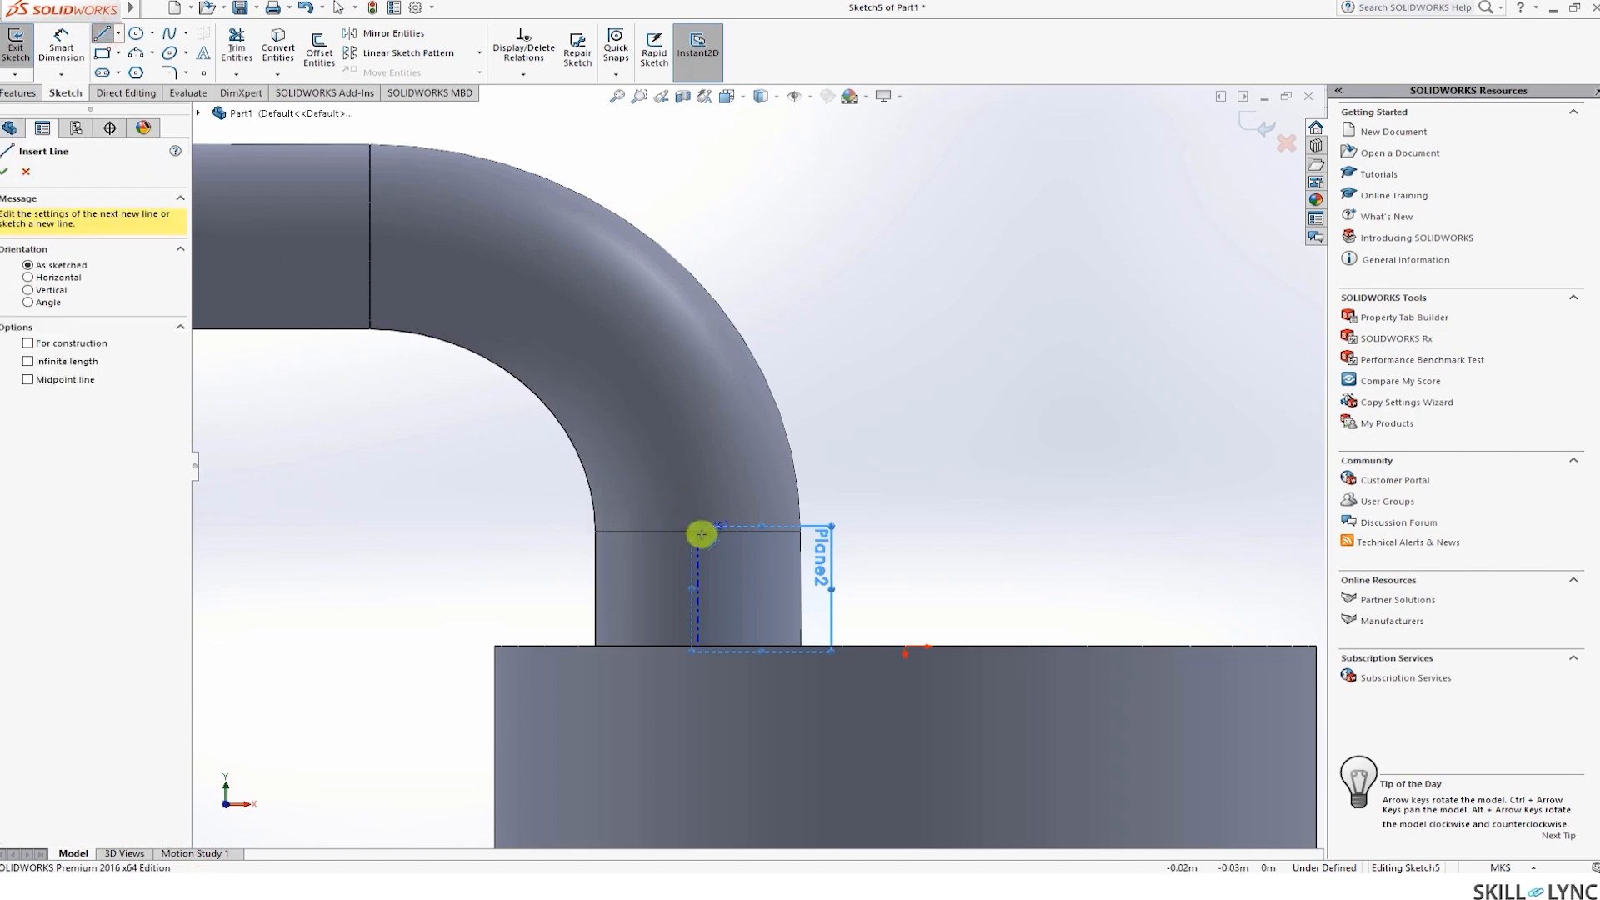
pyautogui.scroll(-2, 708, 578)
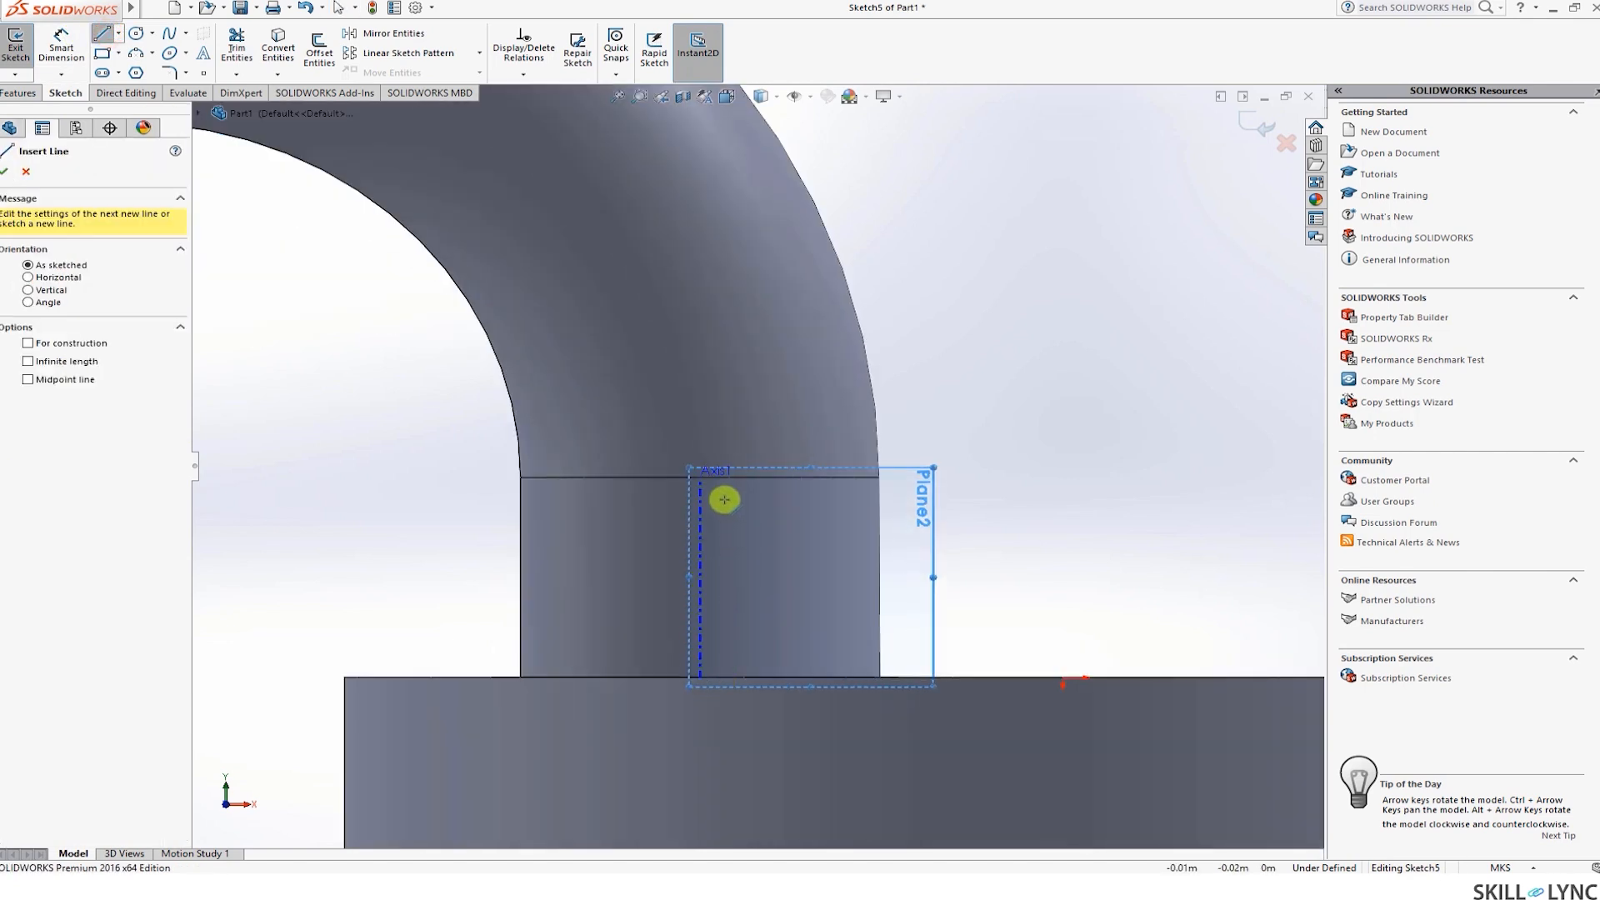
pyautogui.scroll(-3, 692, 492)
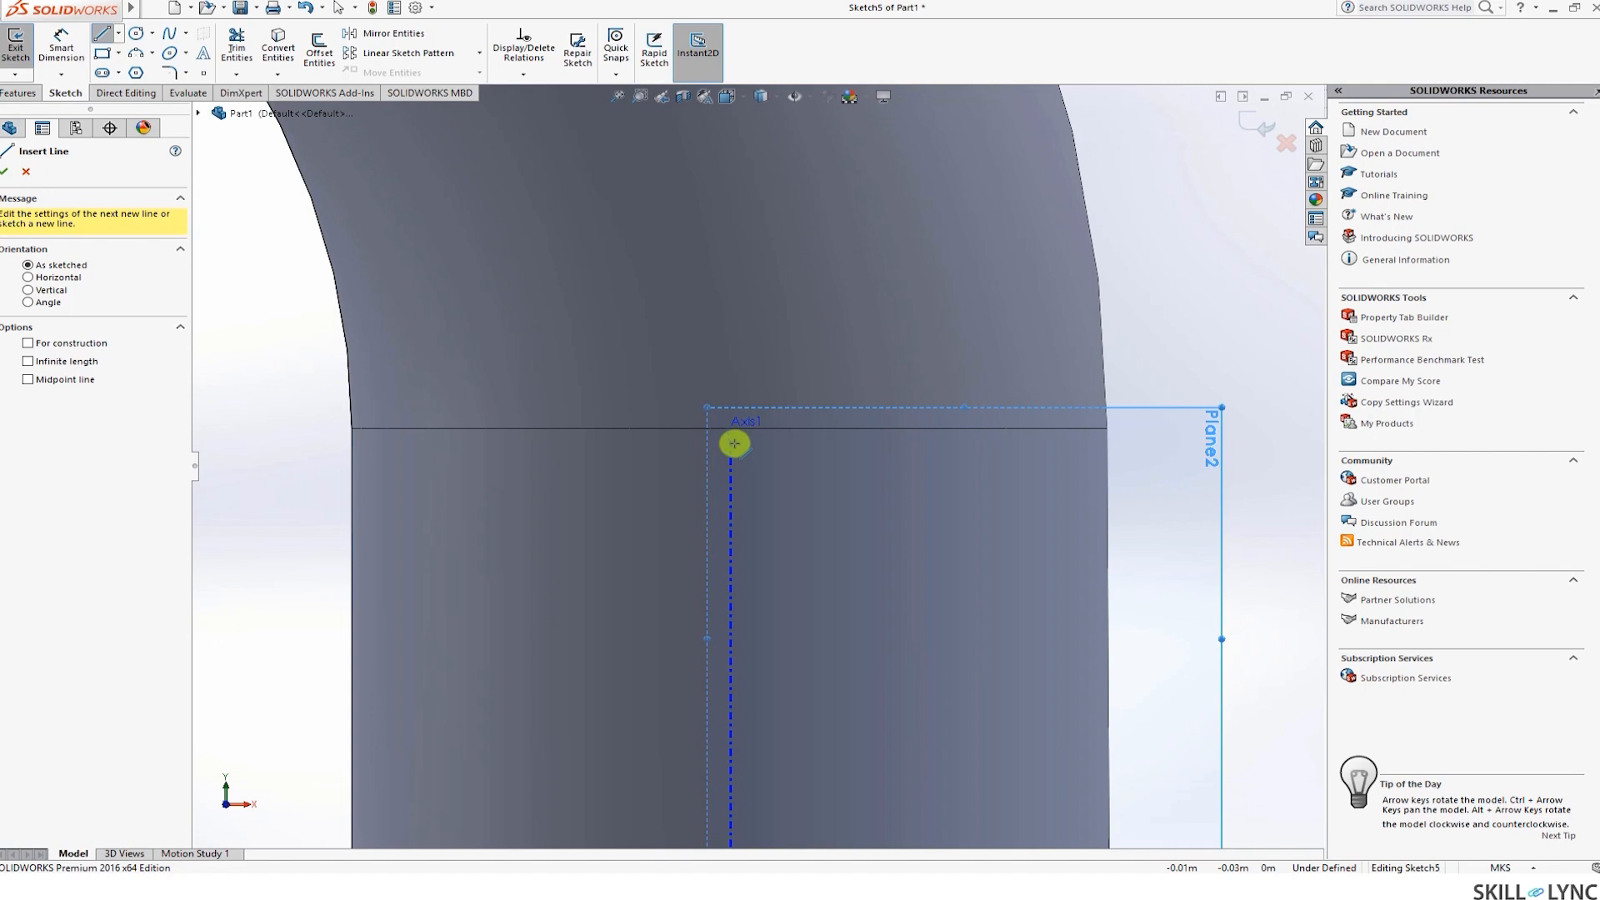
pyautogui.click(731, 442)
pyautogui.scroll(5, 760, 550)
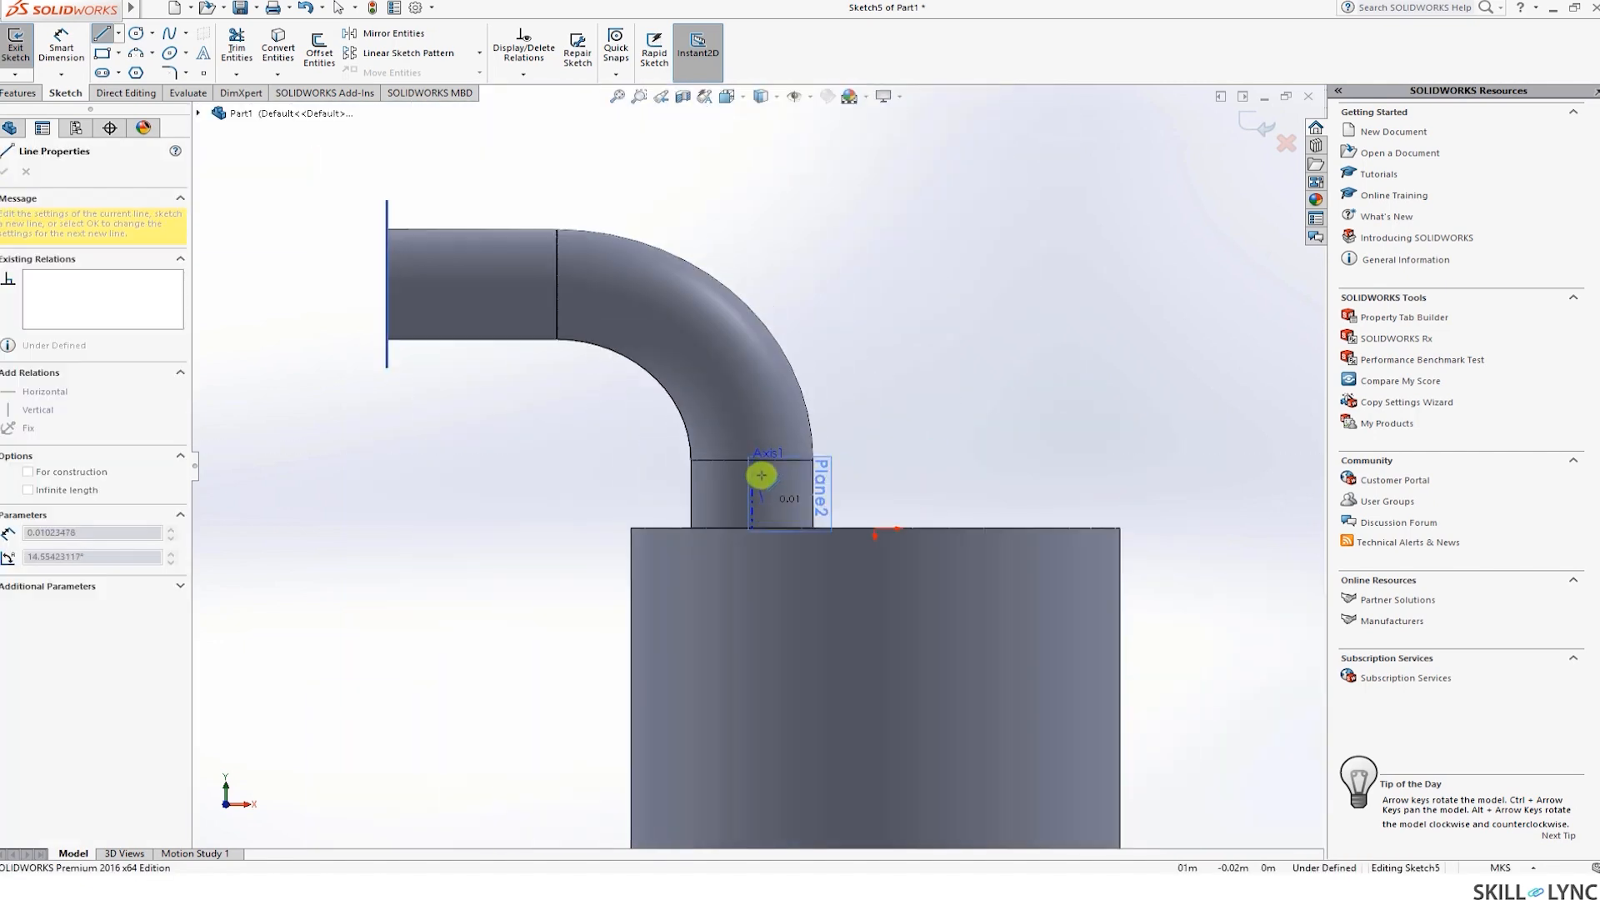
pyautogui.click(758, 276)
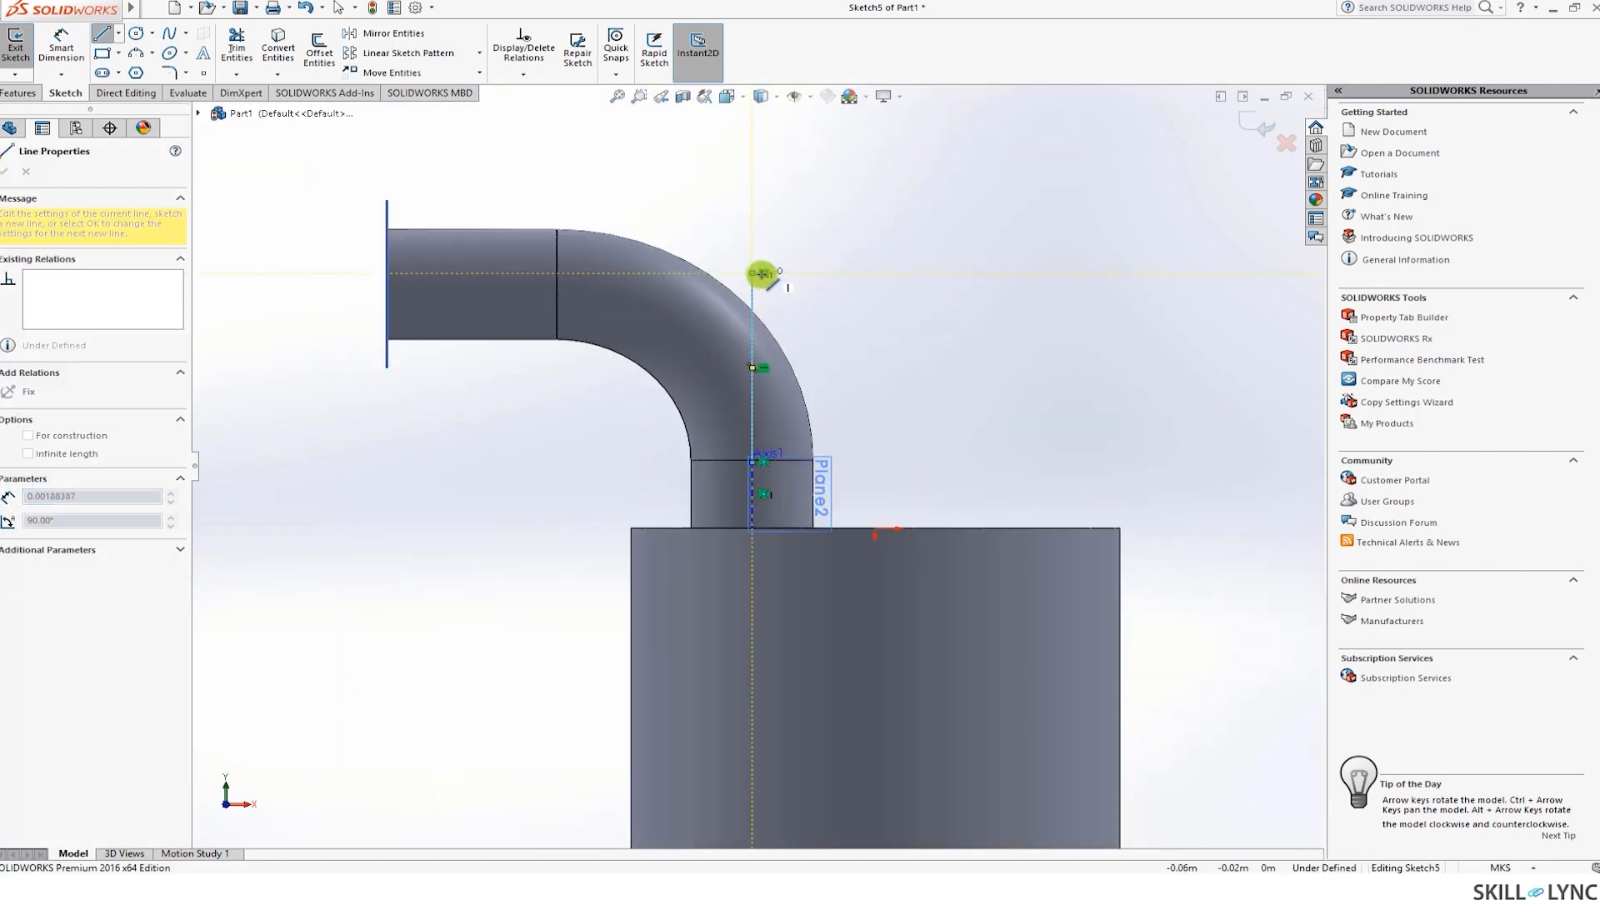
# Continue the profile with a very short horizontal line and a long vertical stem line down to slightly above the cylinder's top face
pyautogui.scroll(-6, 757, 267)
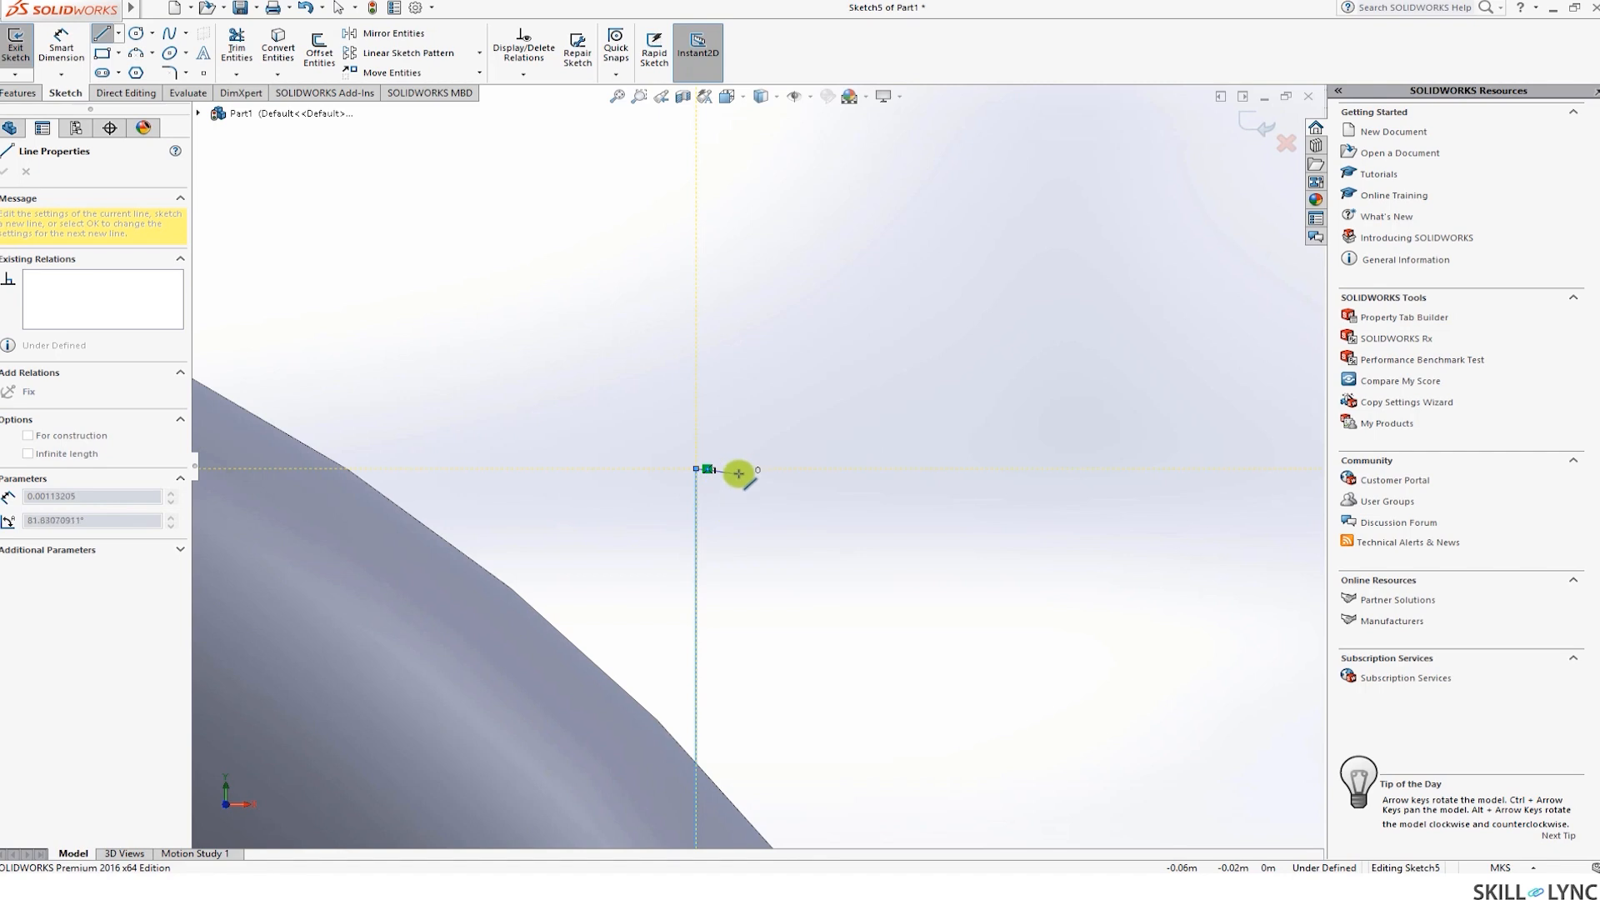
pyautogui.click(737, 468)
pyautogui.scroll(-7, 741, 595)
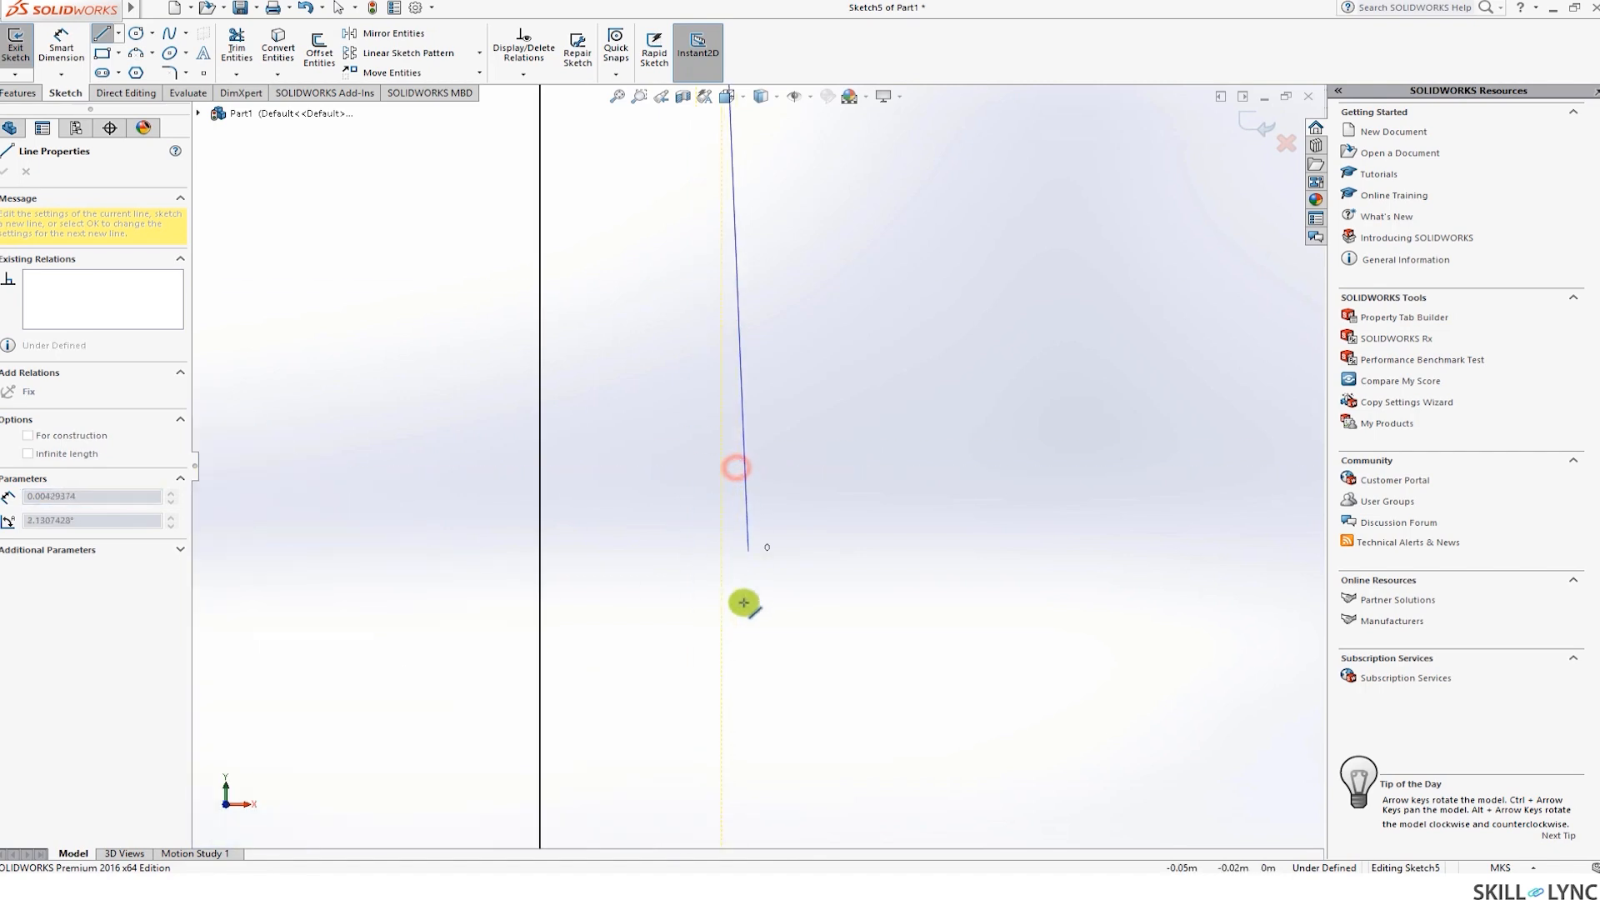
pyautogui.scroll(6, 715, 610)
pyautogui.scroll(8, 714, 610)
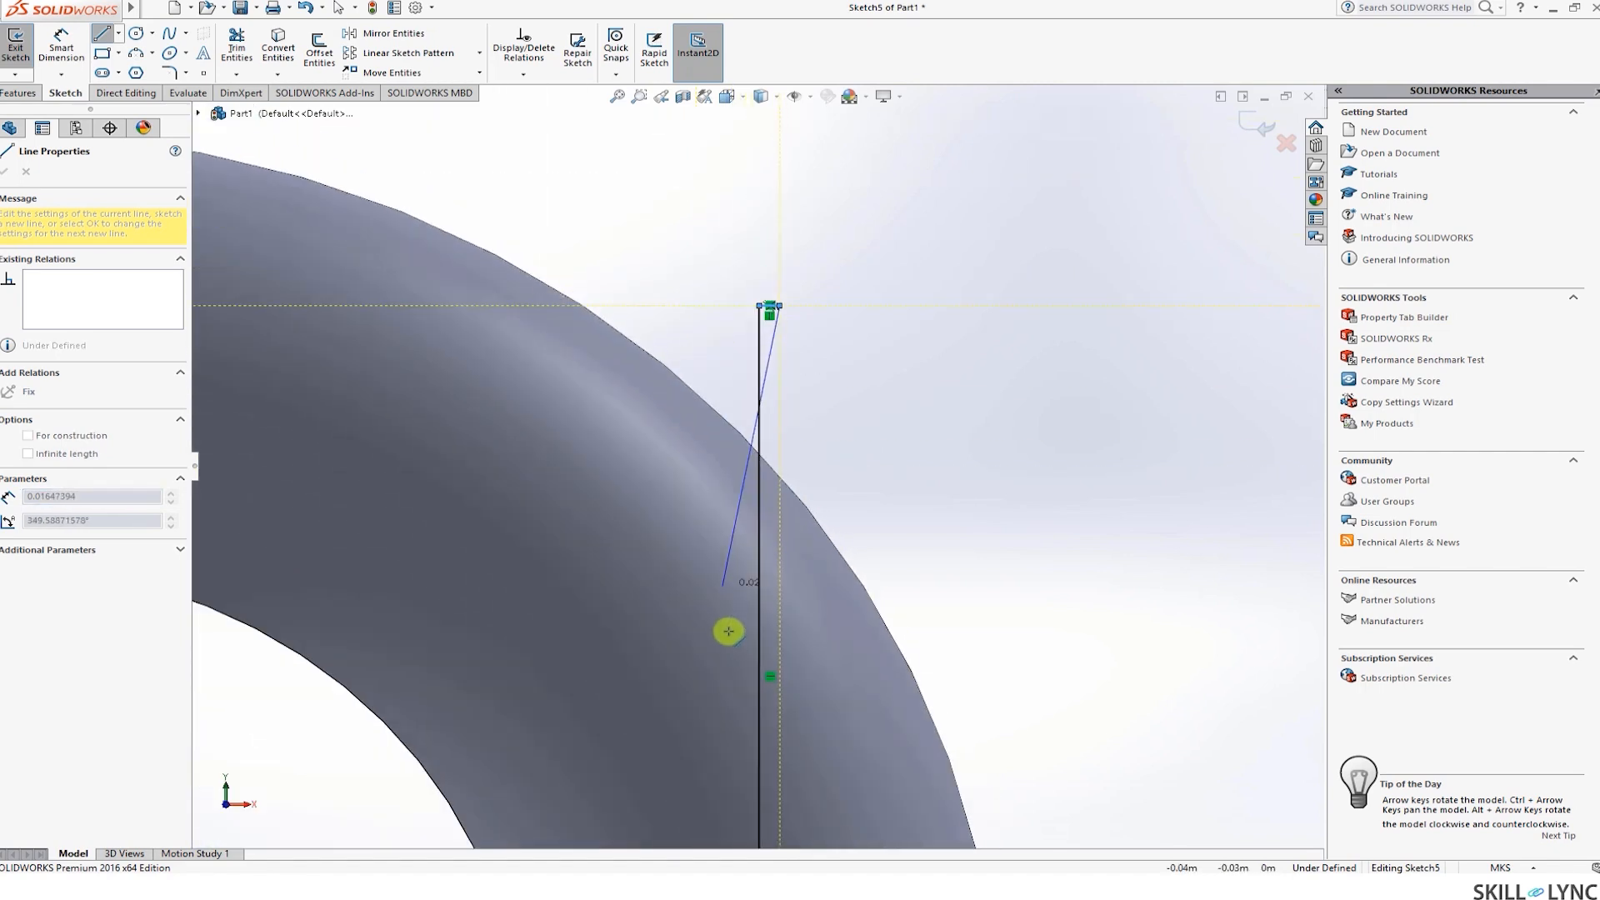
pyautogui.scroll(-8, 773, 710)
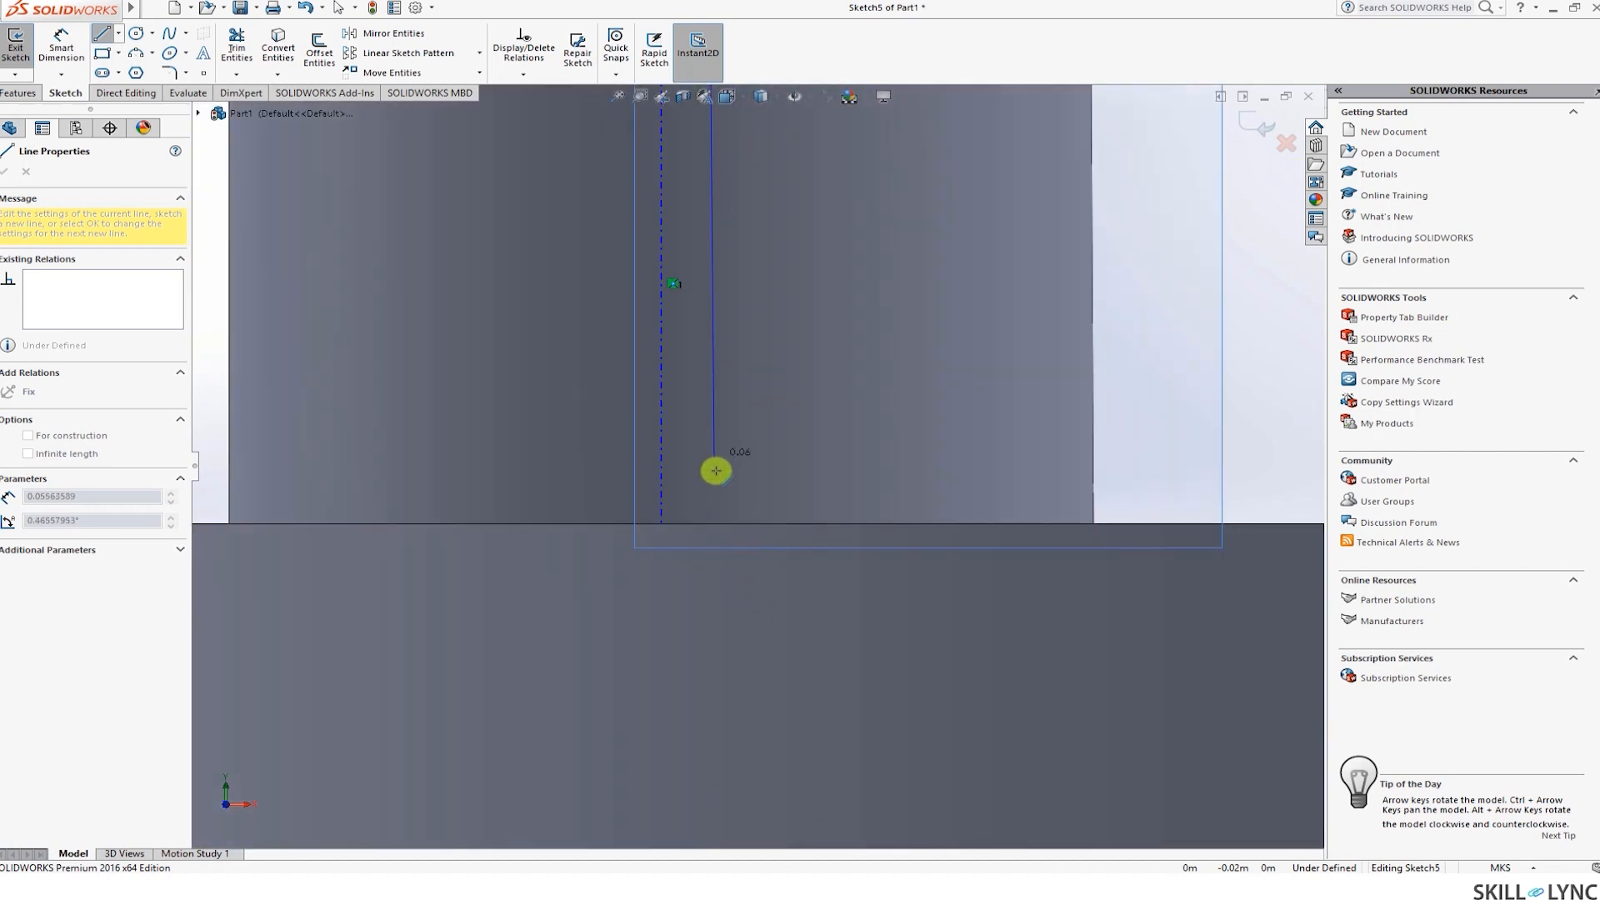
pyautogui.click(698, 421)
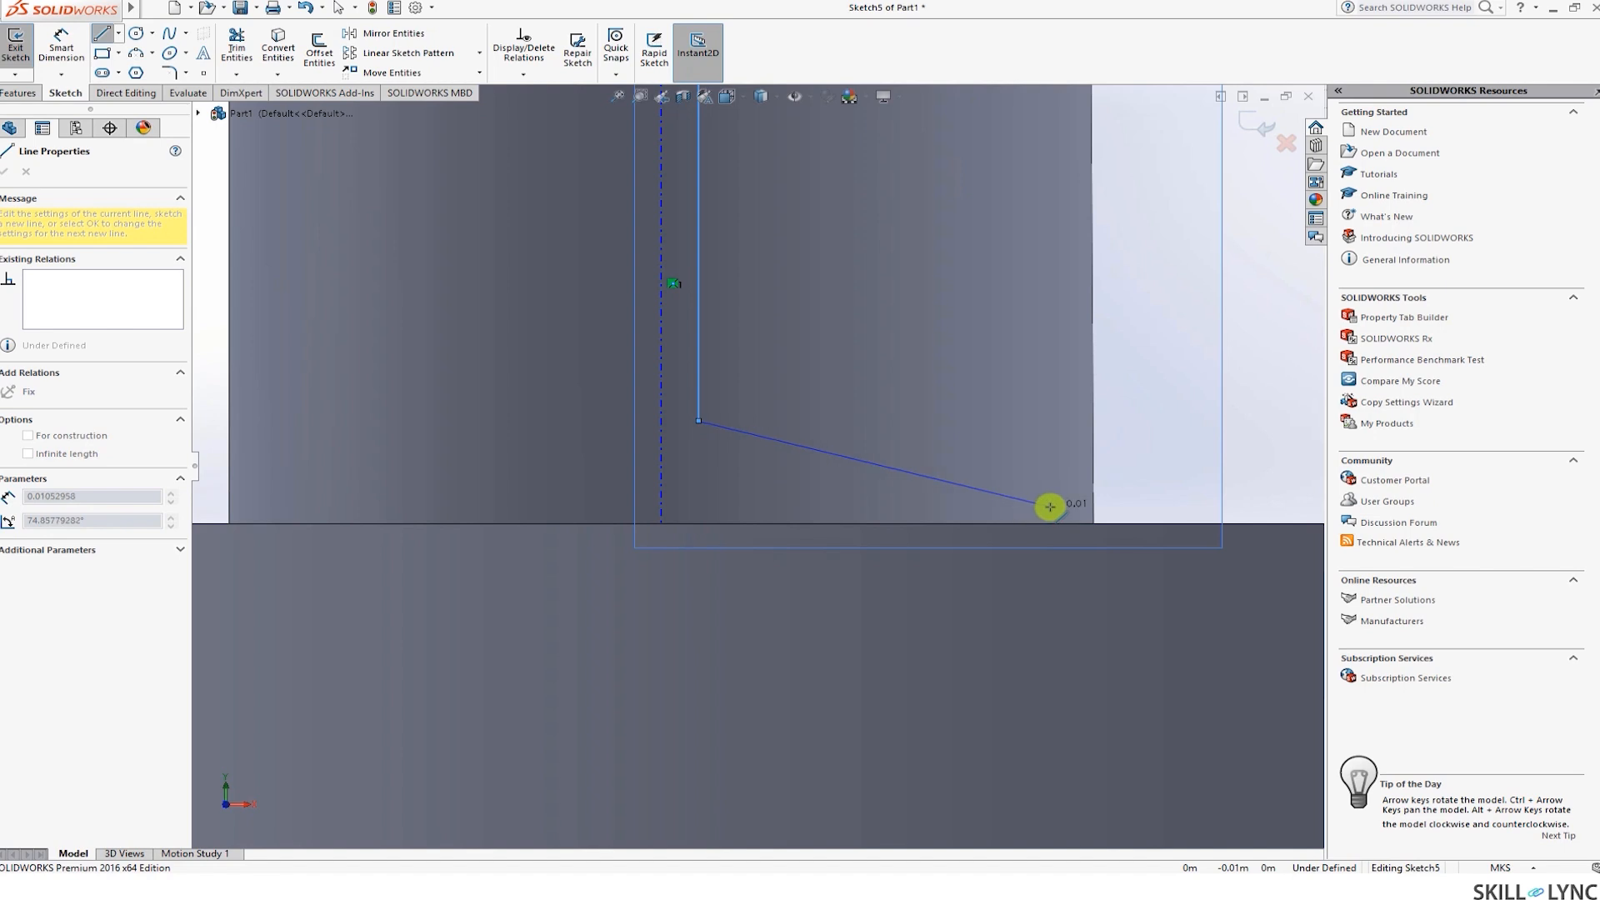
# Sketch the valve head outline with two slopes out to the pipe's outer edge, a short vertical edge and a horizontal base back to the axis
pyautogui.click(1036, 507)
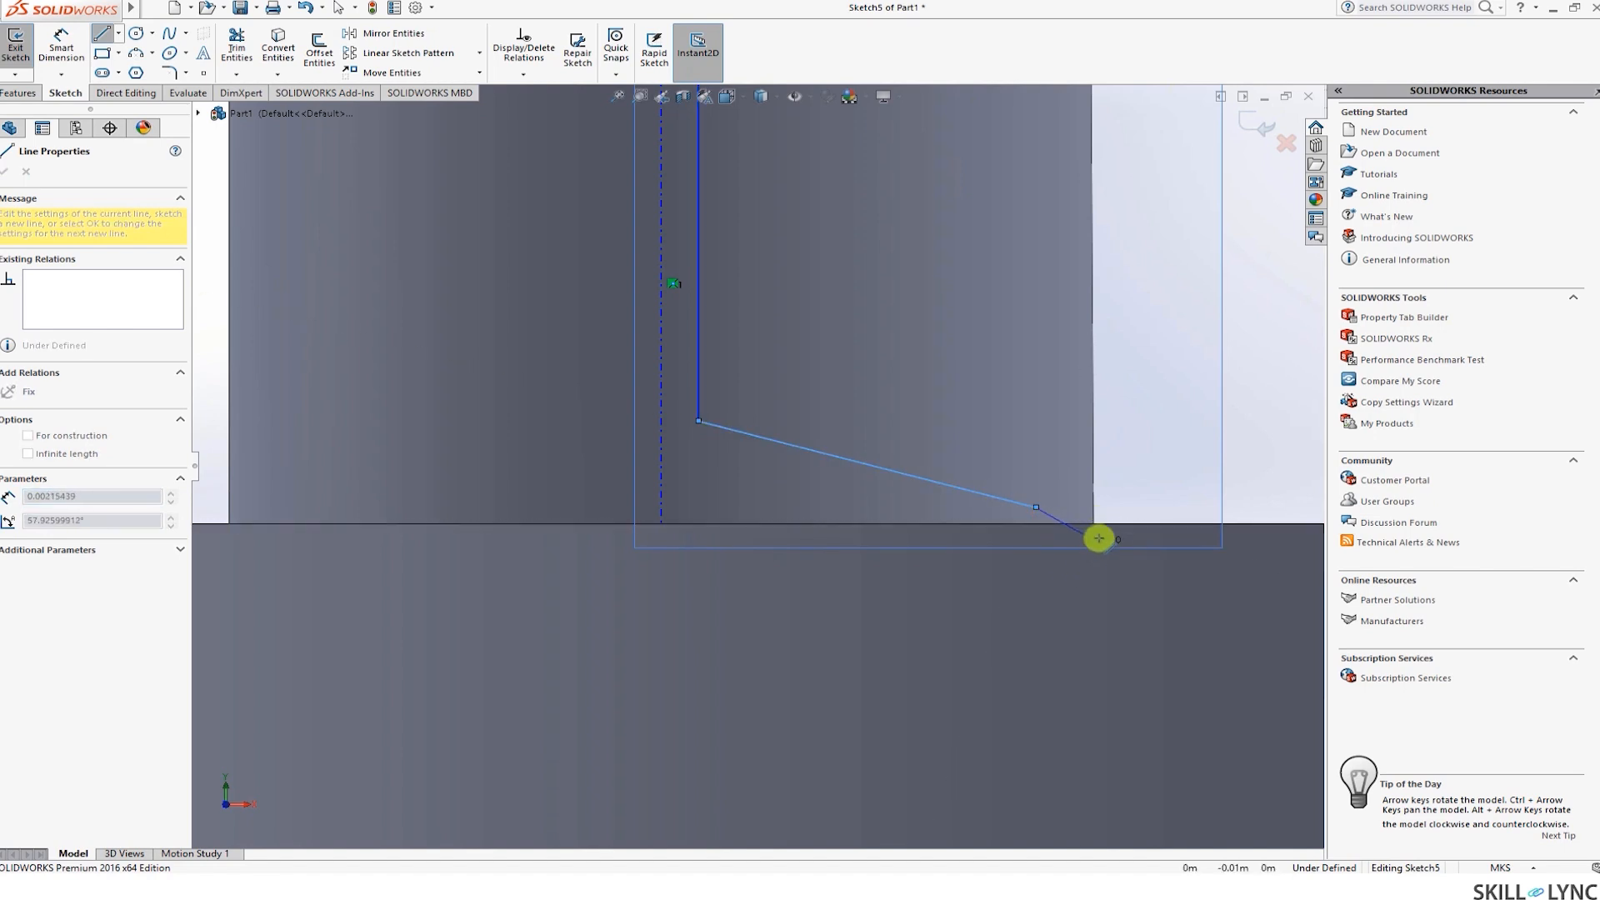
pyautogui.click(1091, 544)
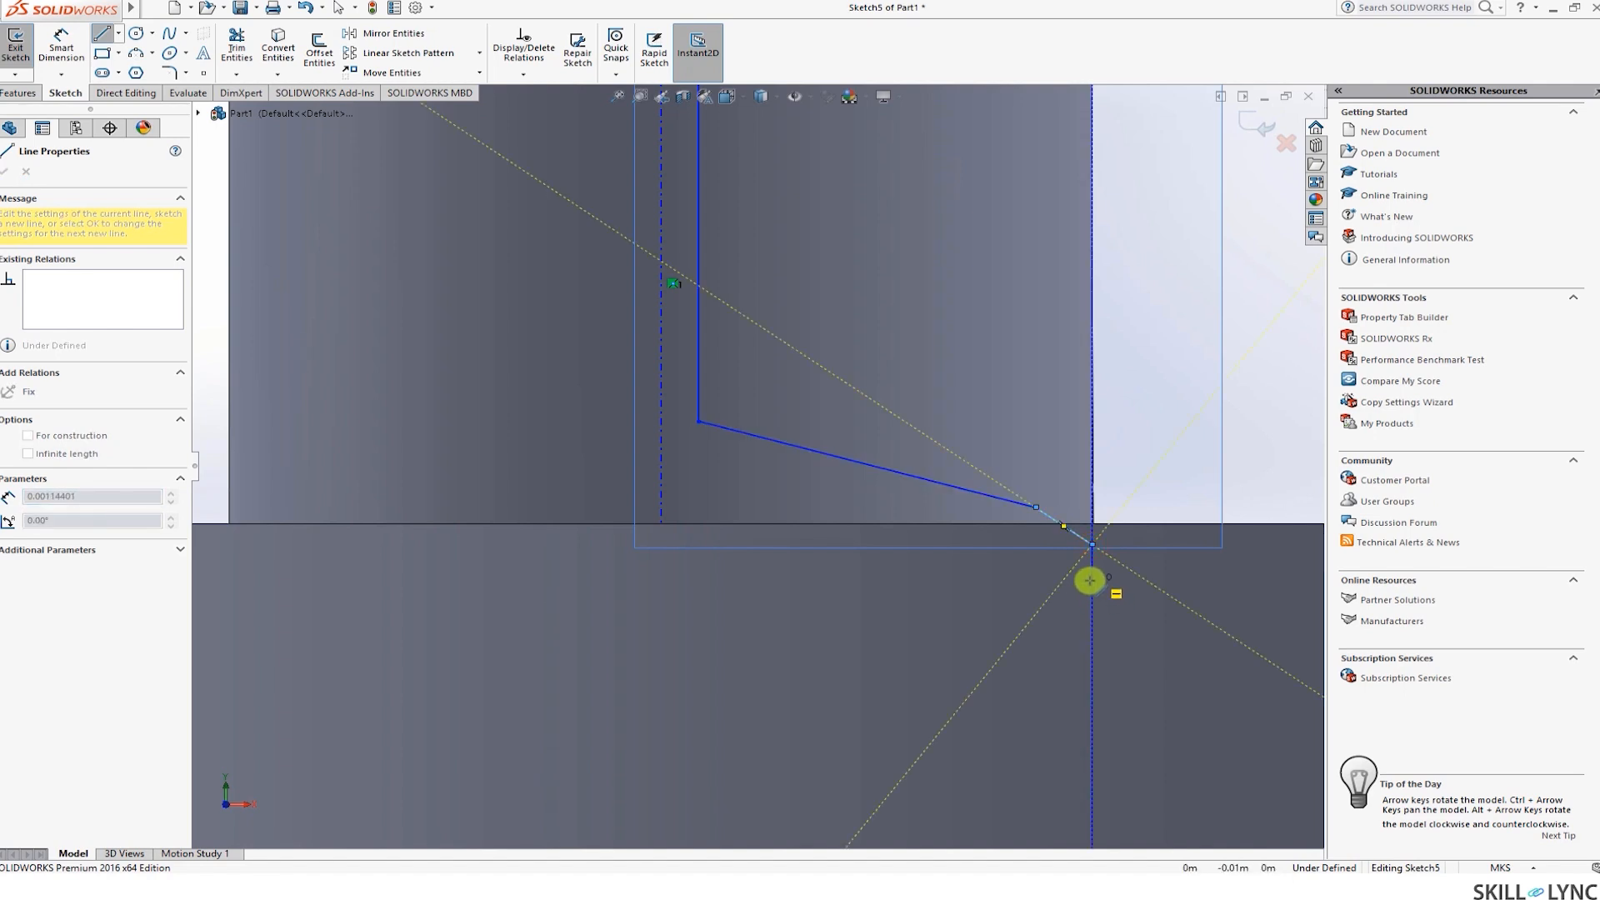
pyautogui.click(1090, 579)
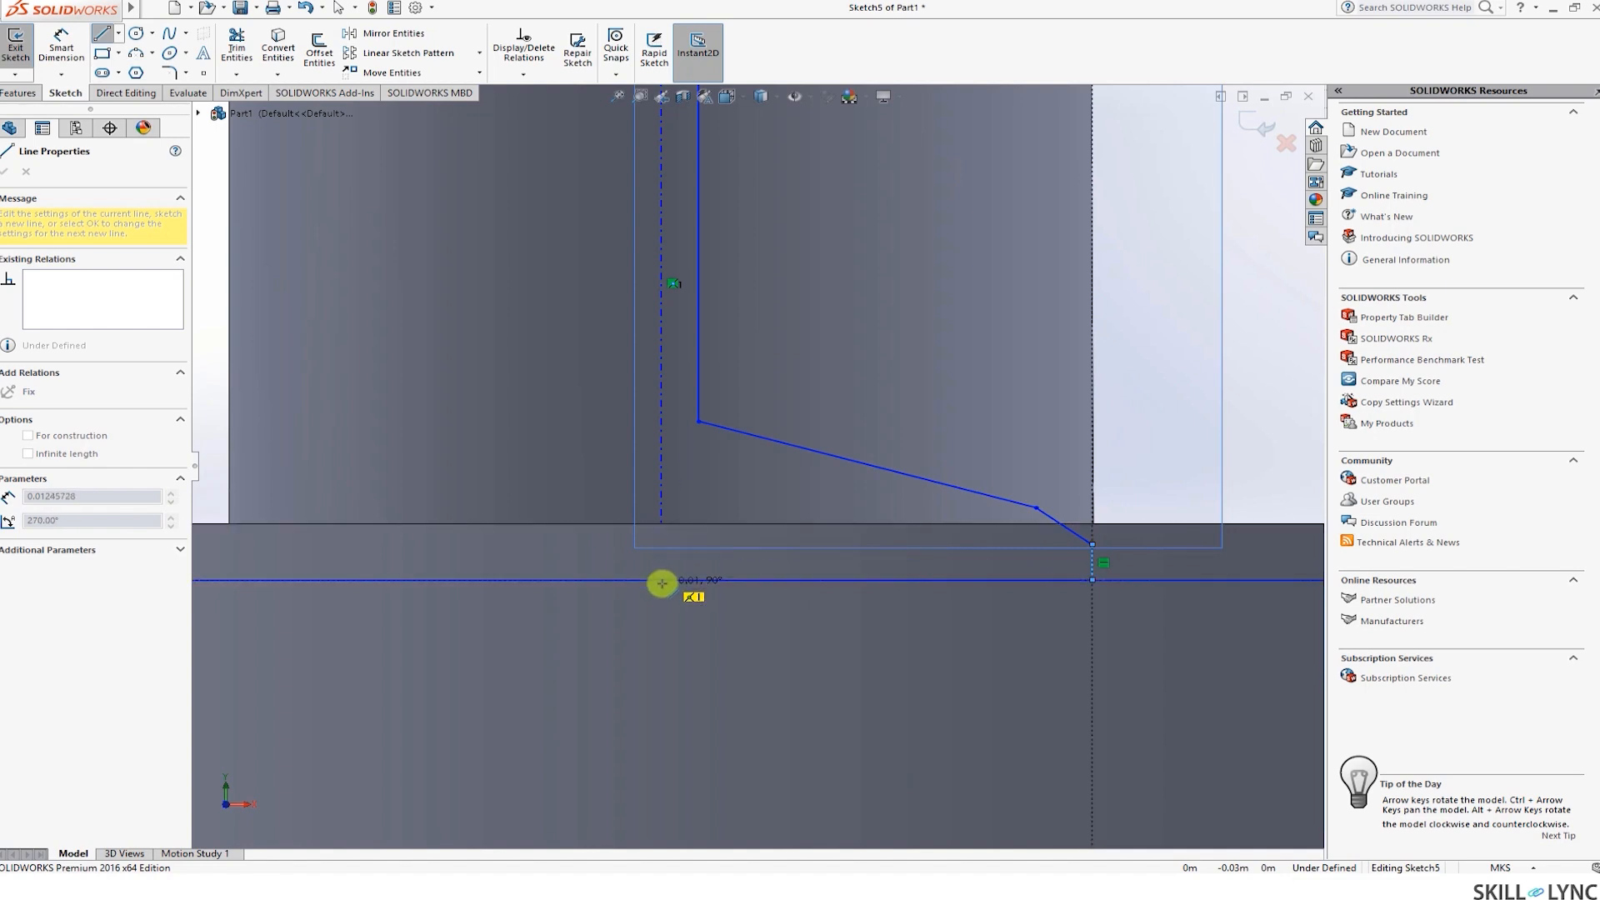
pyautogui.scroll(-5, 661, 582)
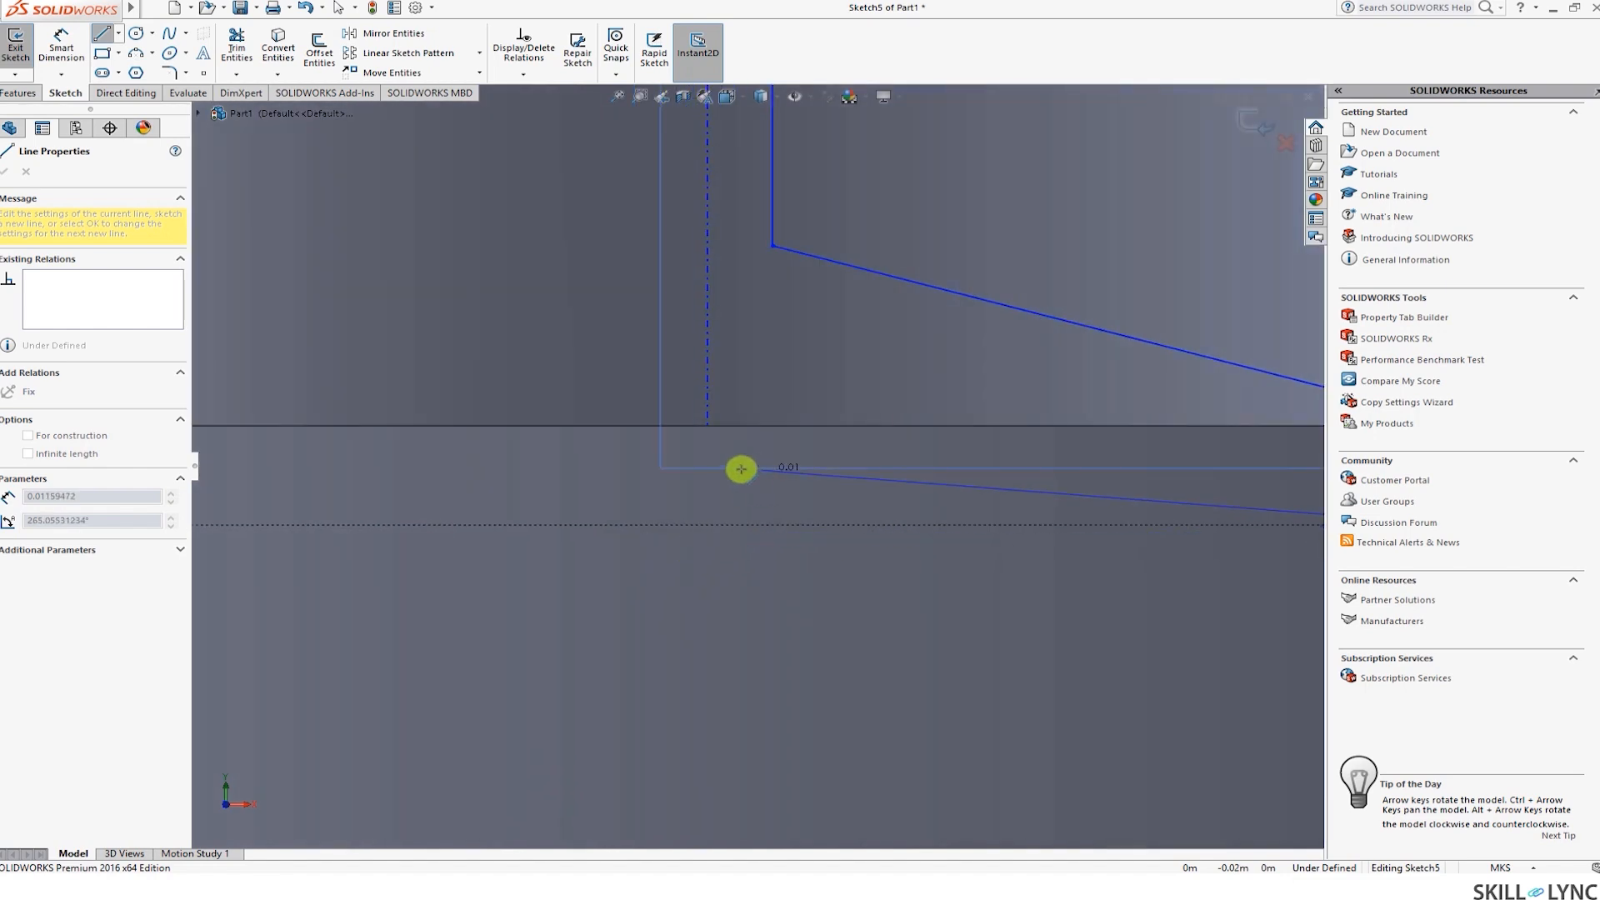
pyautogui.click(708, 525)
# Close the valve profile with a vertical line about 0.06 m long along the axis up to the stem's top corner, and finish the Line command
pyautogui.scroll(5, 712, 500)
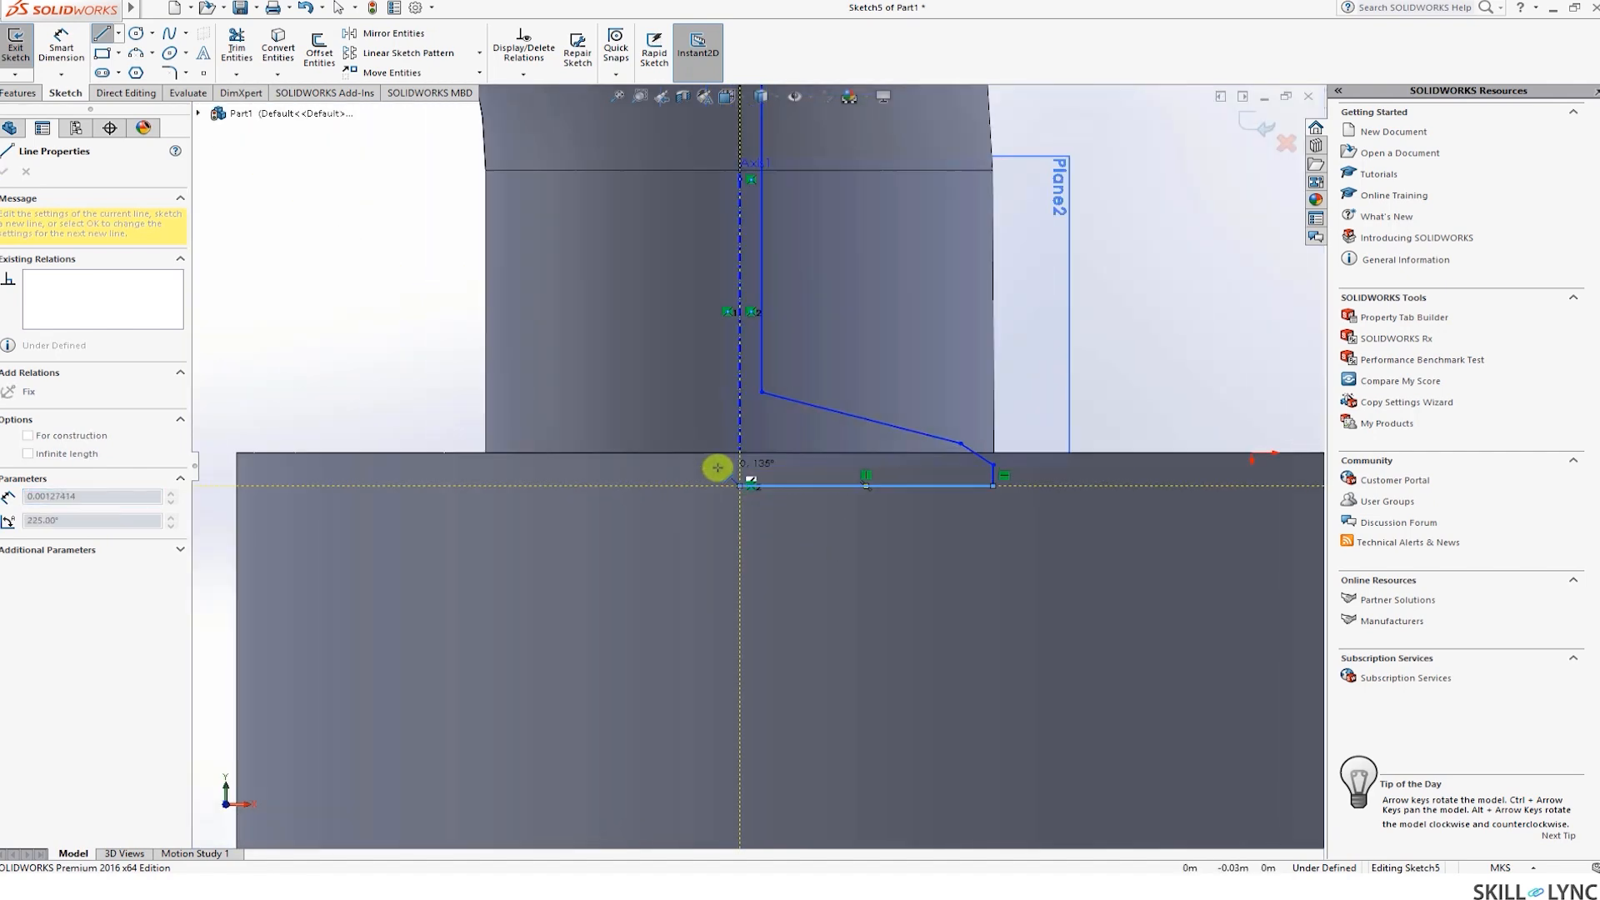
pyautogui.scroll(4, 716, 467)
pyautogui.scroll(-5, 745, 217)
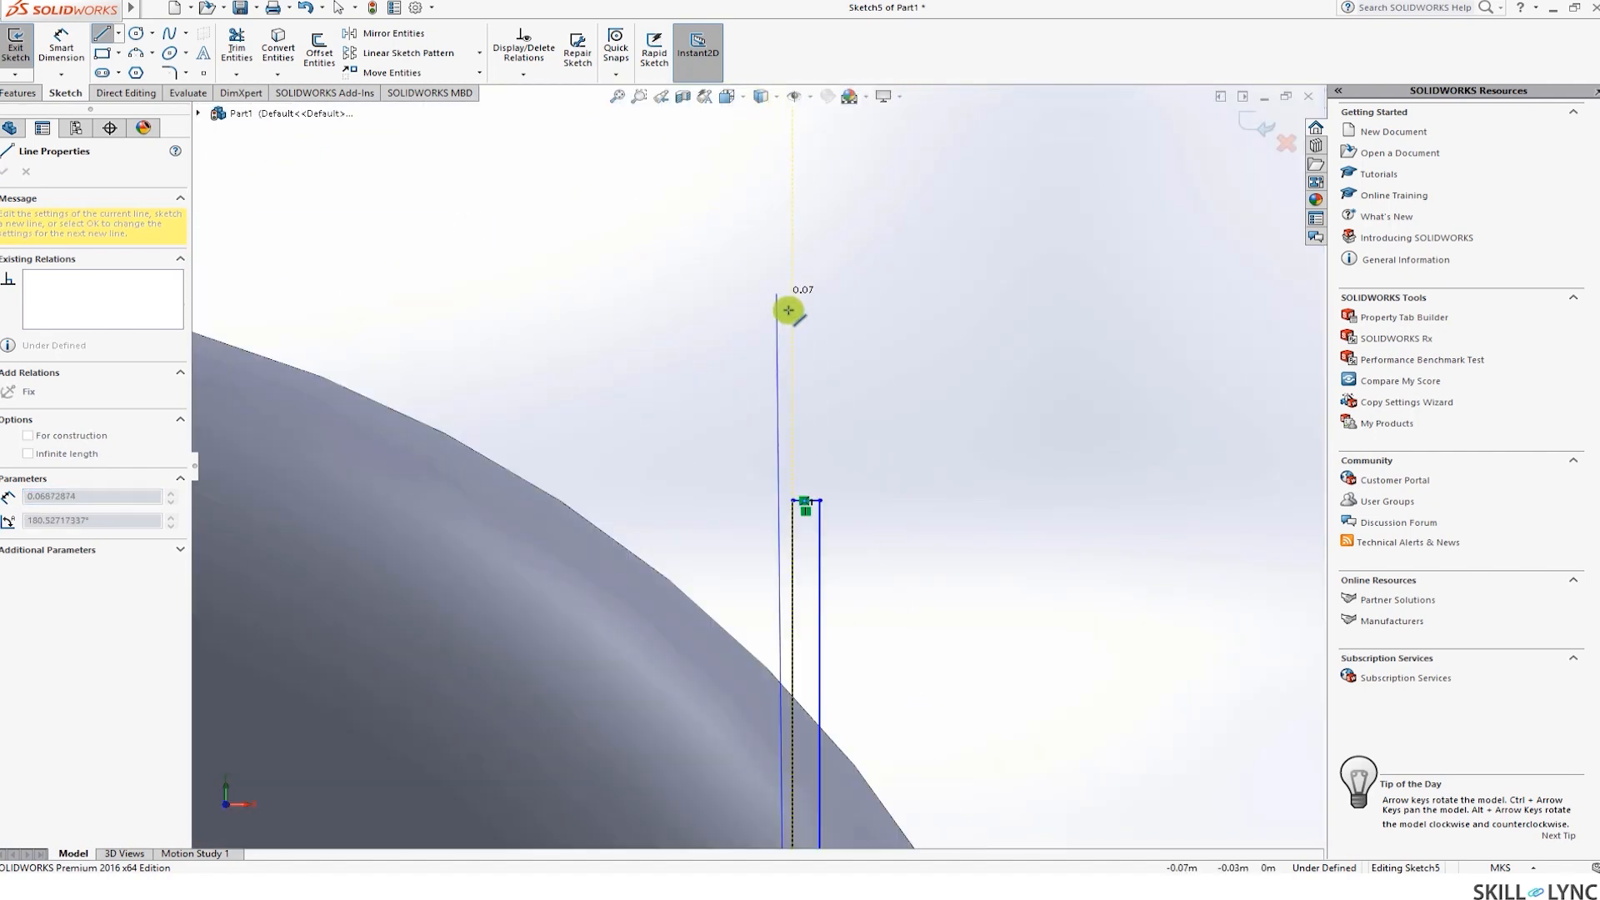
pyautogui.click(789, 499)
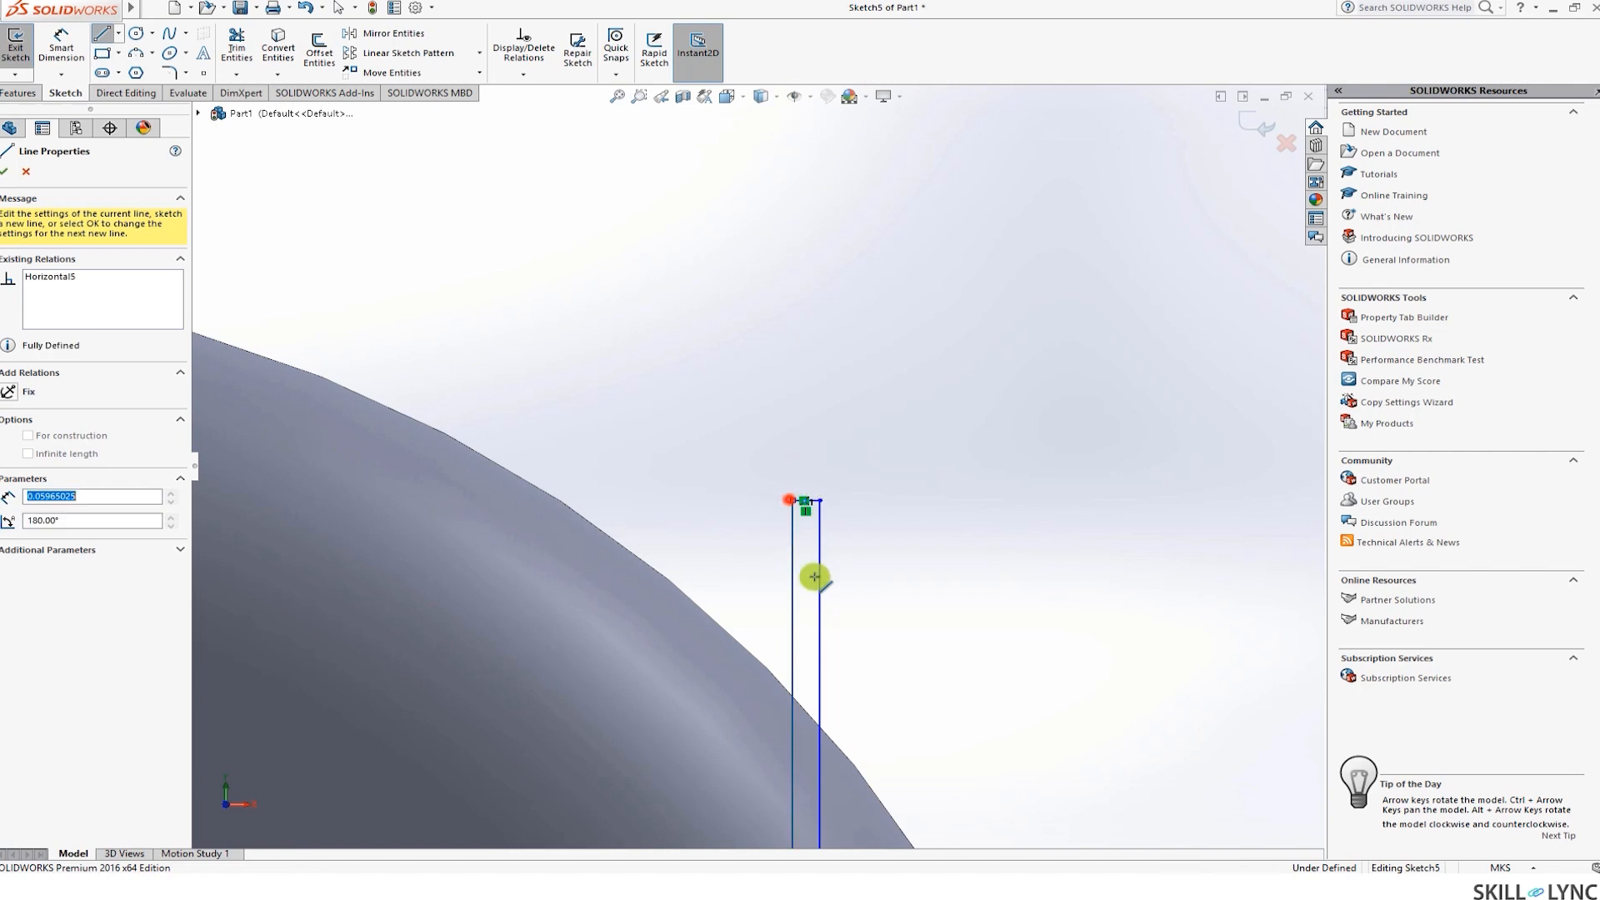
pyautogui.scroll(6, 886, 703)
pyautogui.scroll(-8, 740, 728)
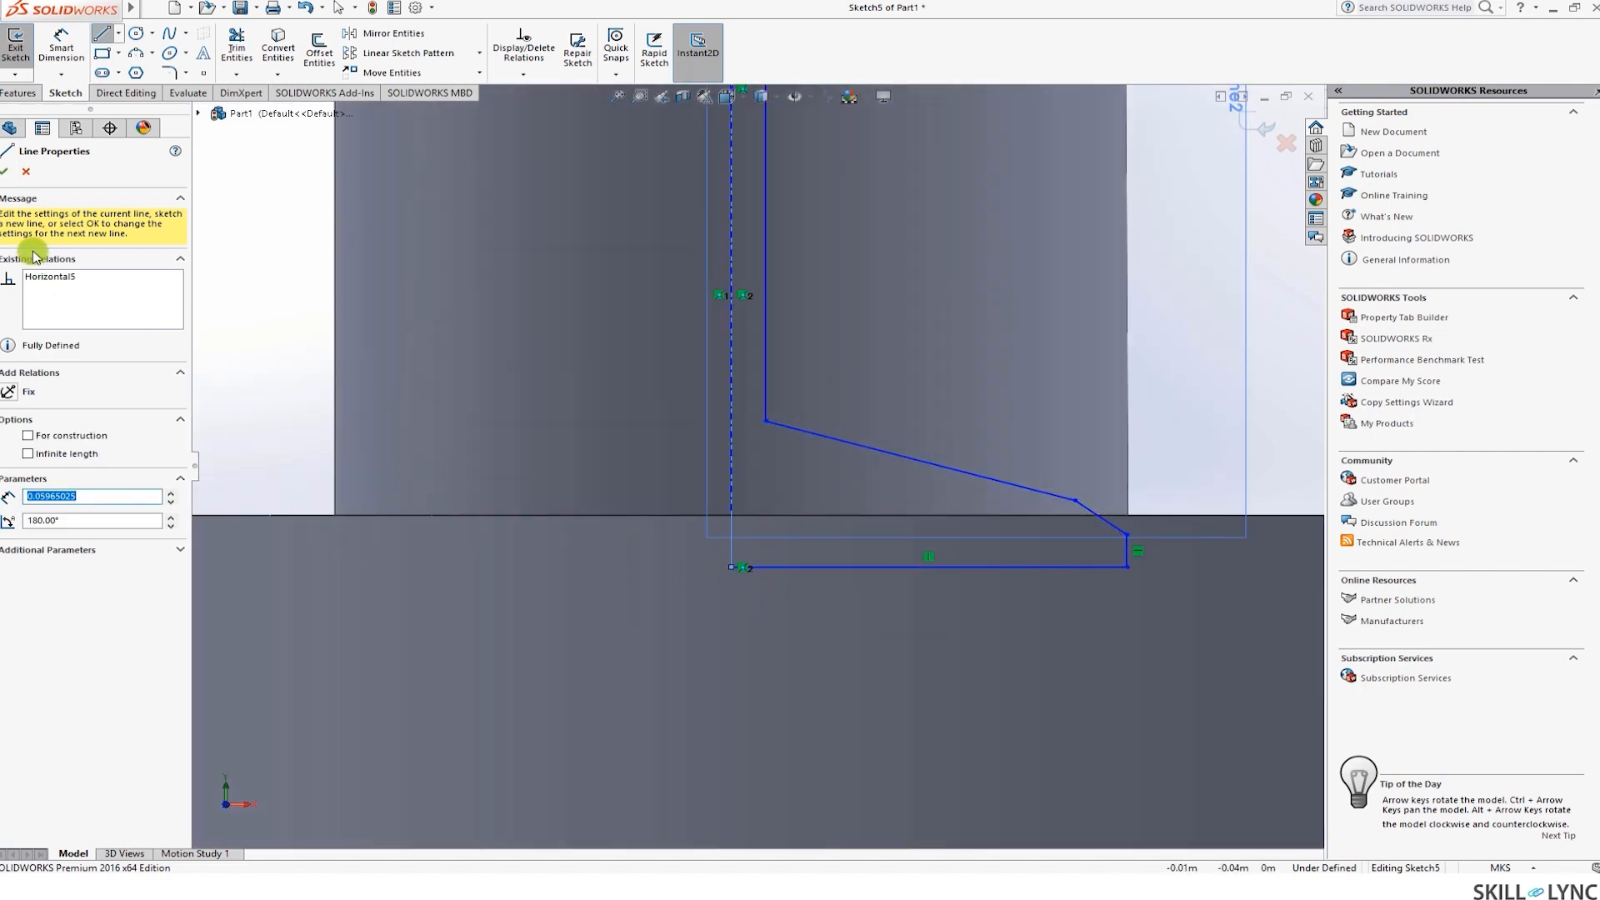
pyautogui.click(5, 171)
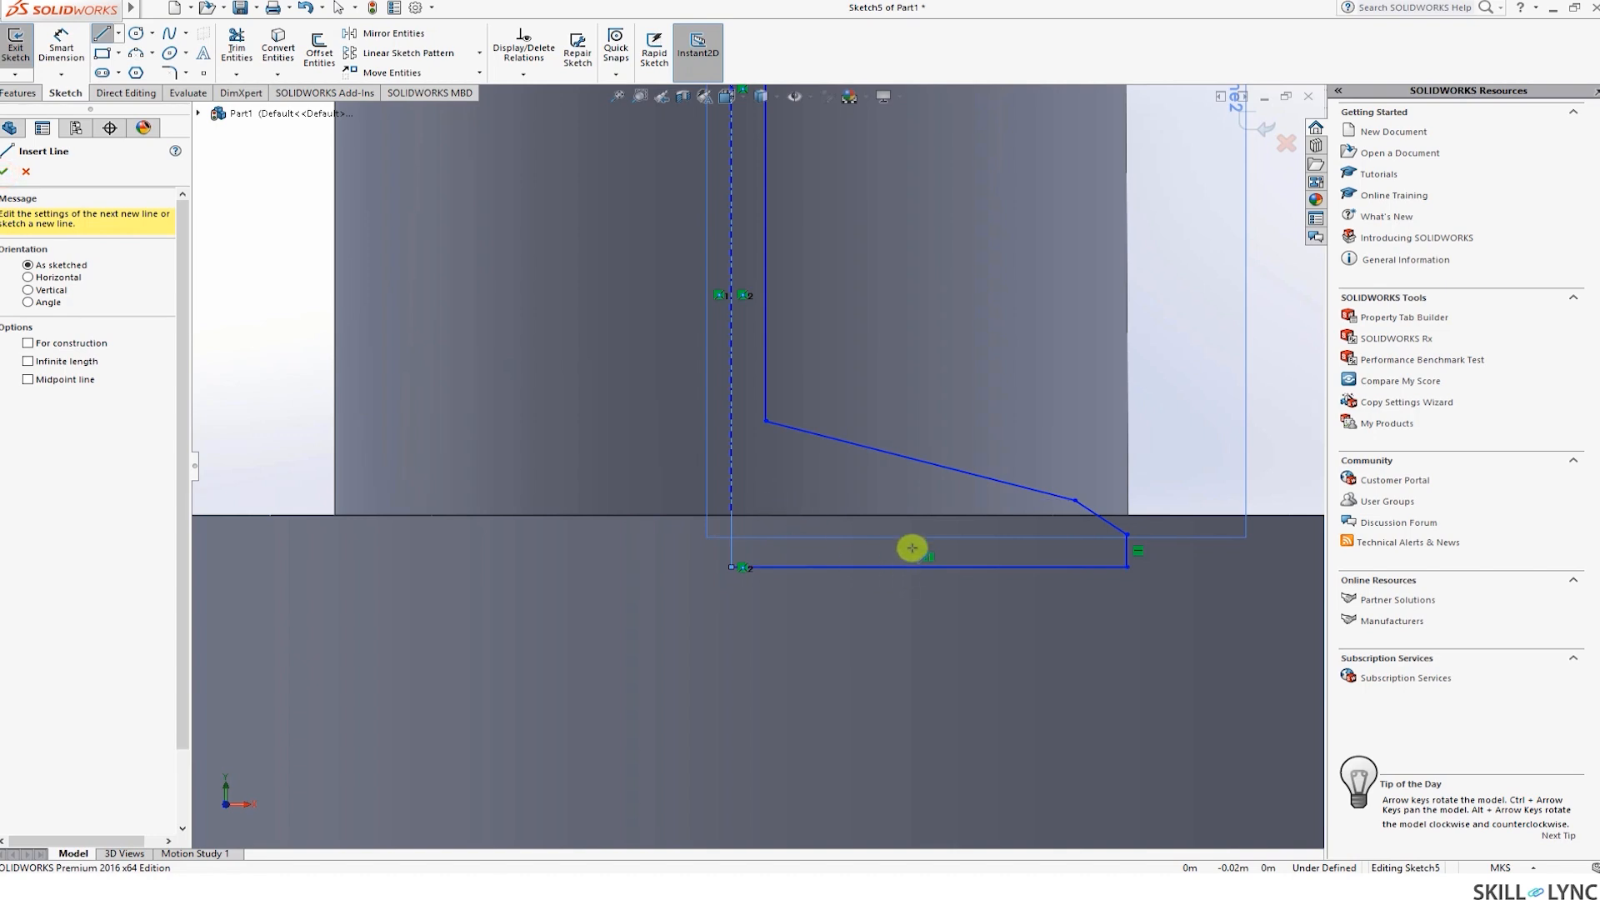
pyautogui.click(104, 37)
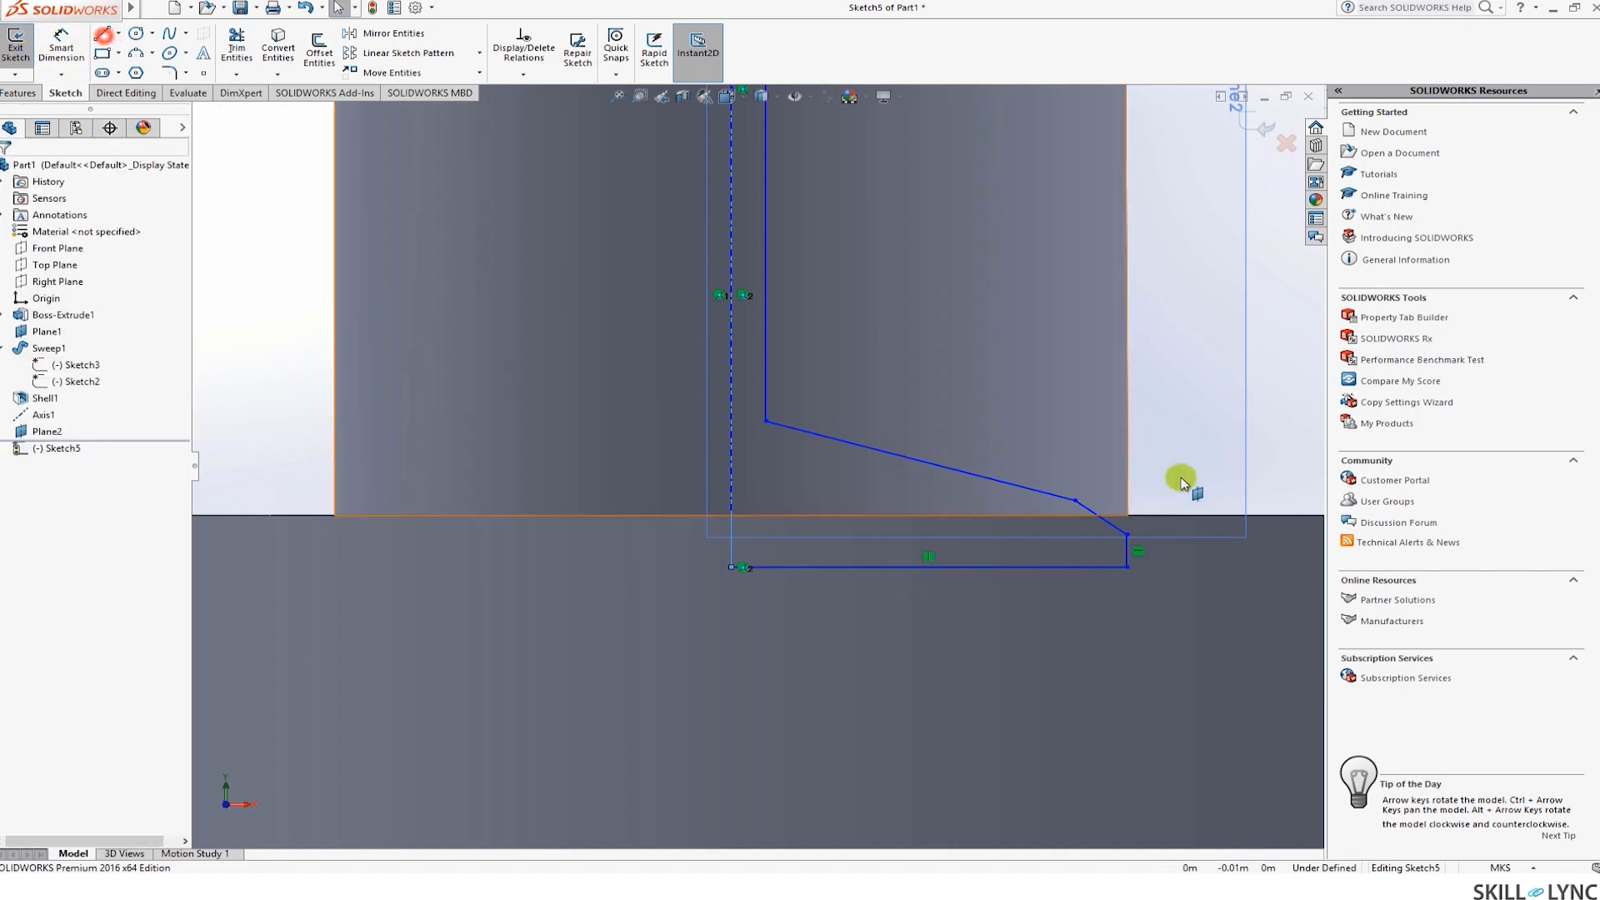
pyautogui.click(998, 484)
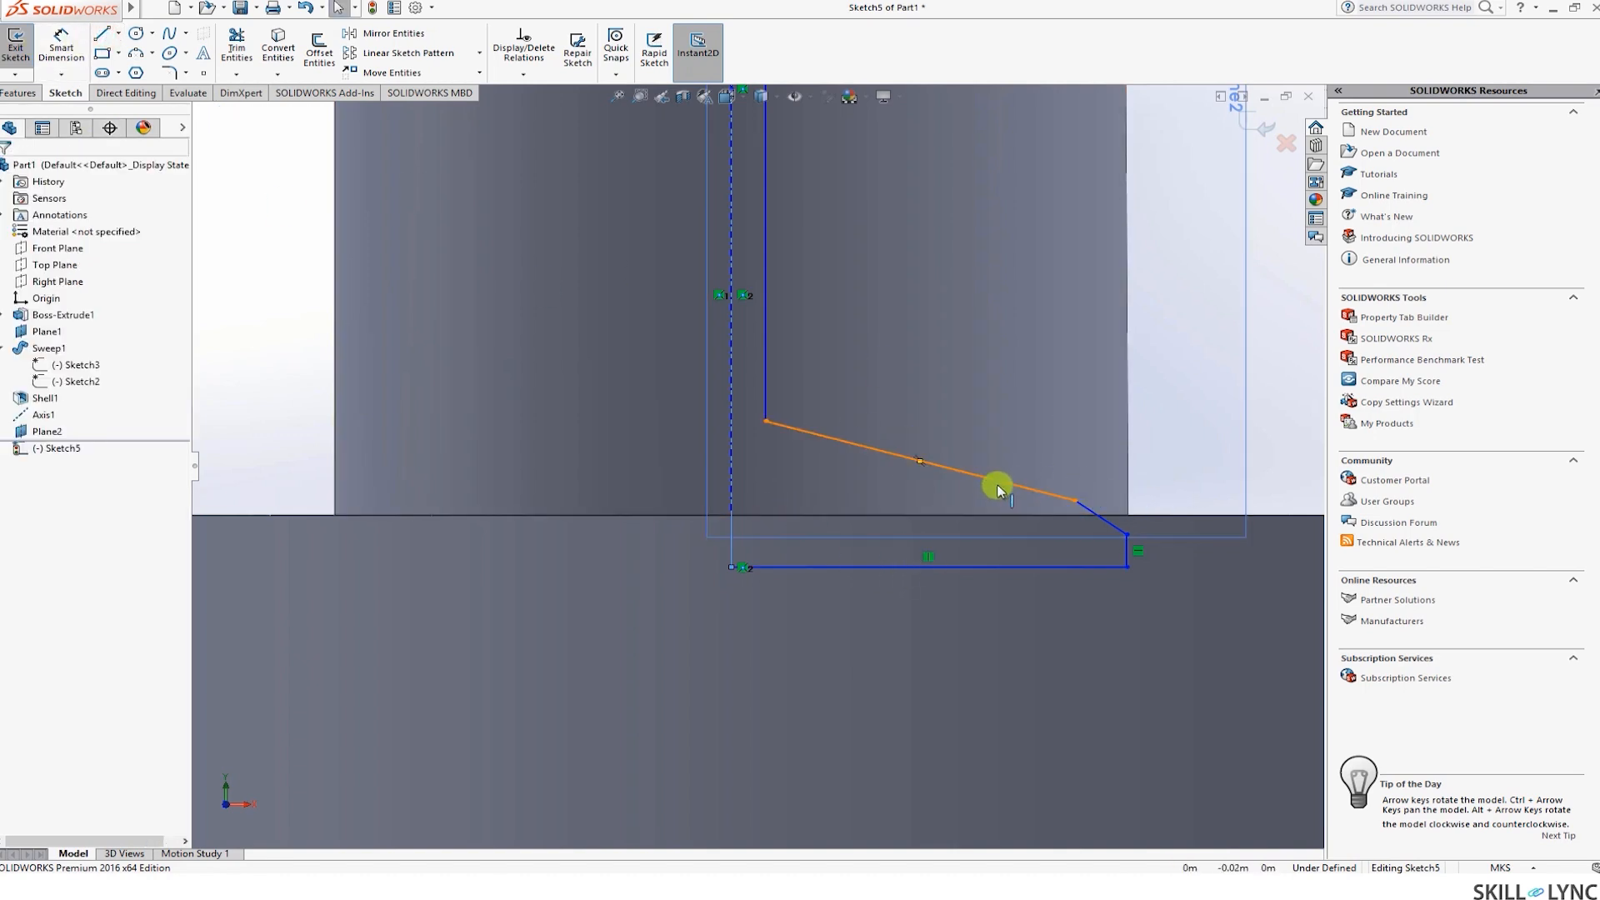
pyautogui.keyDown('ctrl'); pyautogui.click(1097, 517); pyautogui.keyUp('ctrl')
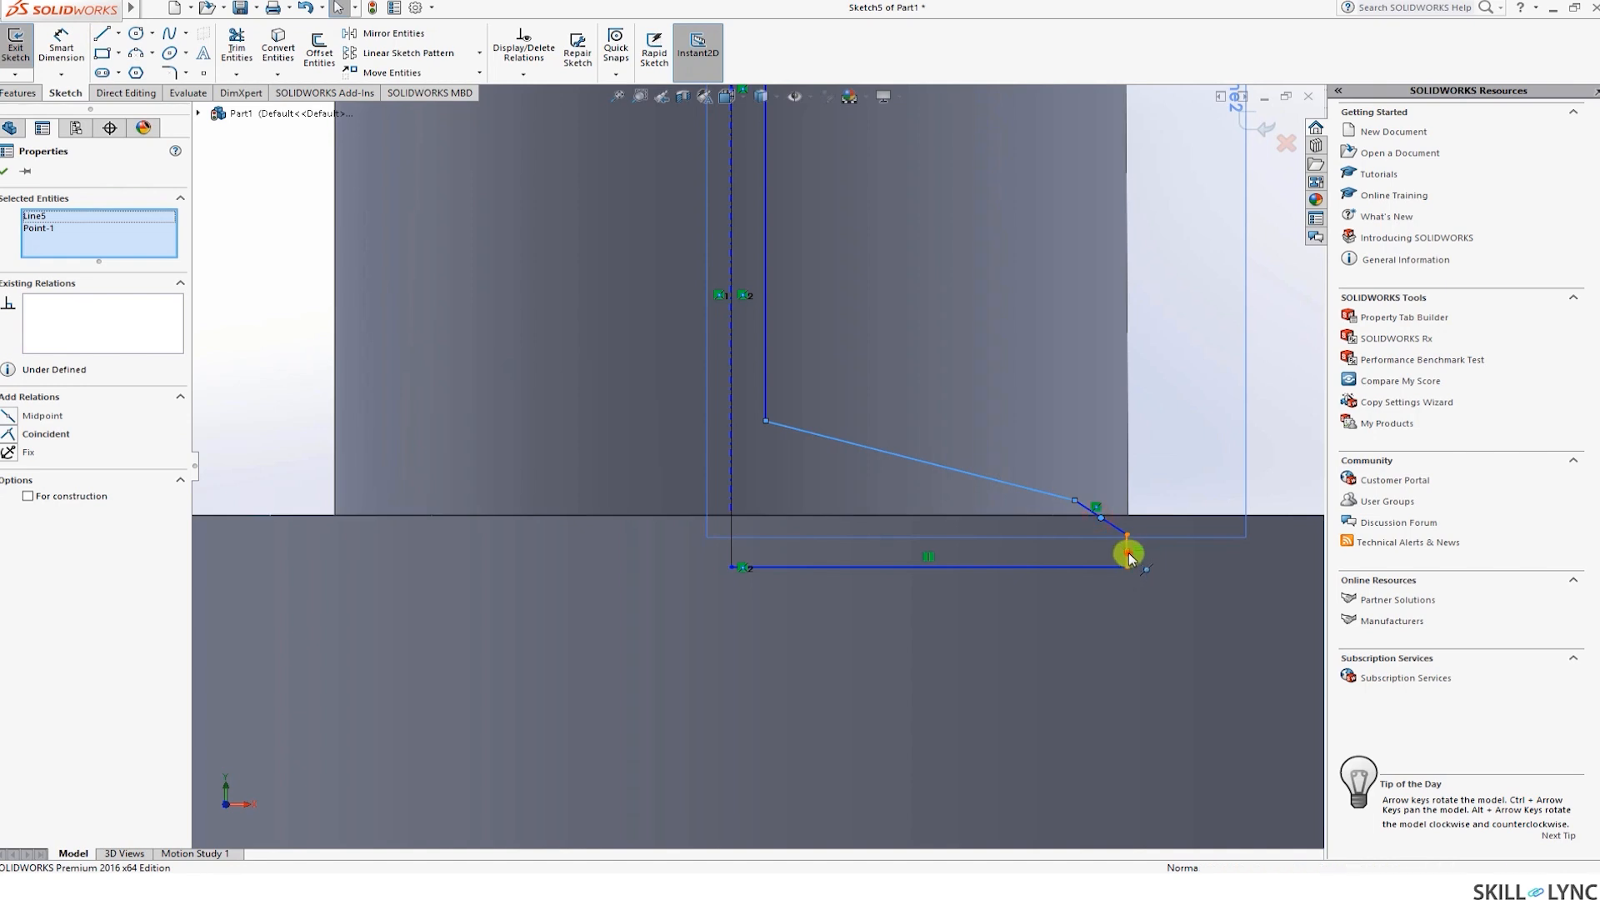
pyautogui.keyDown('ctrl'); pyautogui.click(1127, 551); pyautogui.keyUp('ctrl')
pyautogui.keyDown('ctrl'); pyautogui.click(1095, 570); pyautogui.keyUp('ctrl')
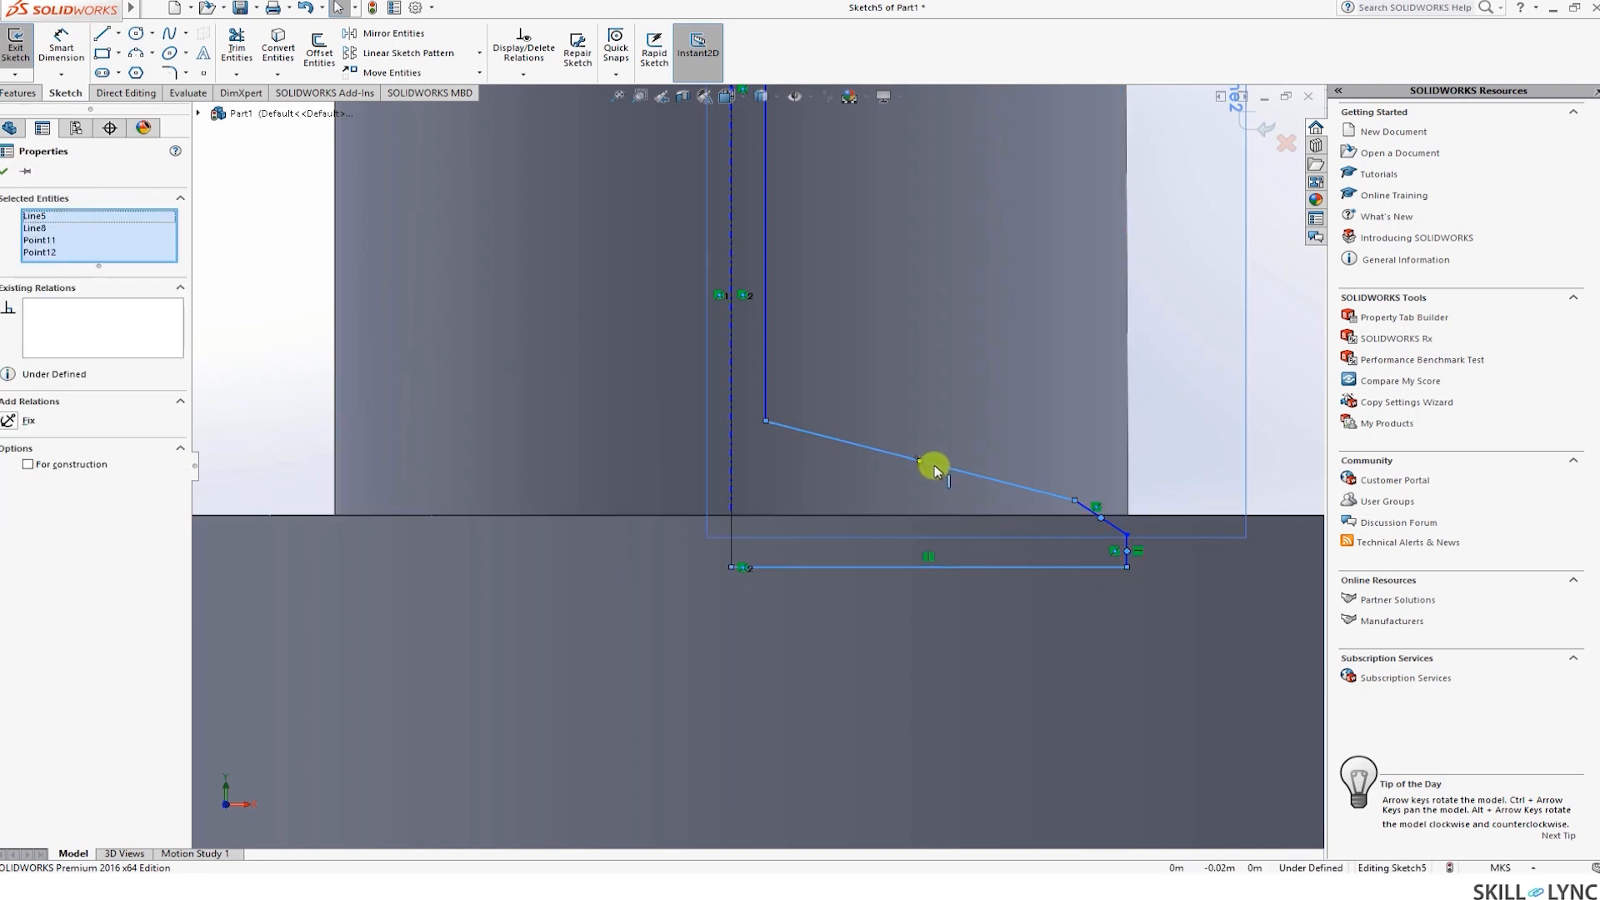
pyautogui.scroll(5, 733, 625)
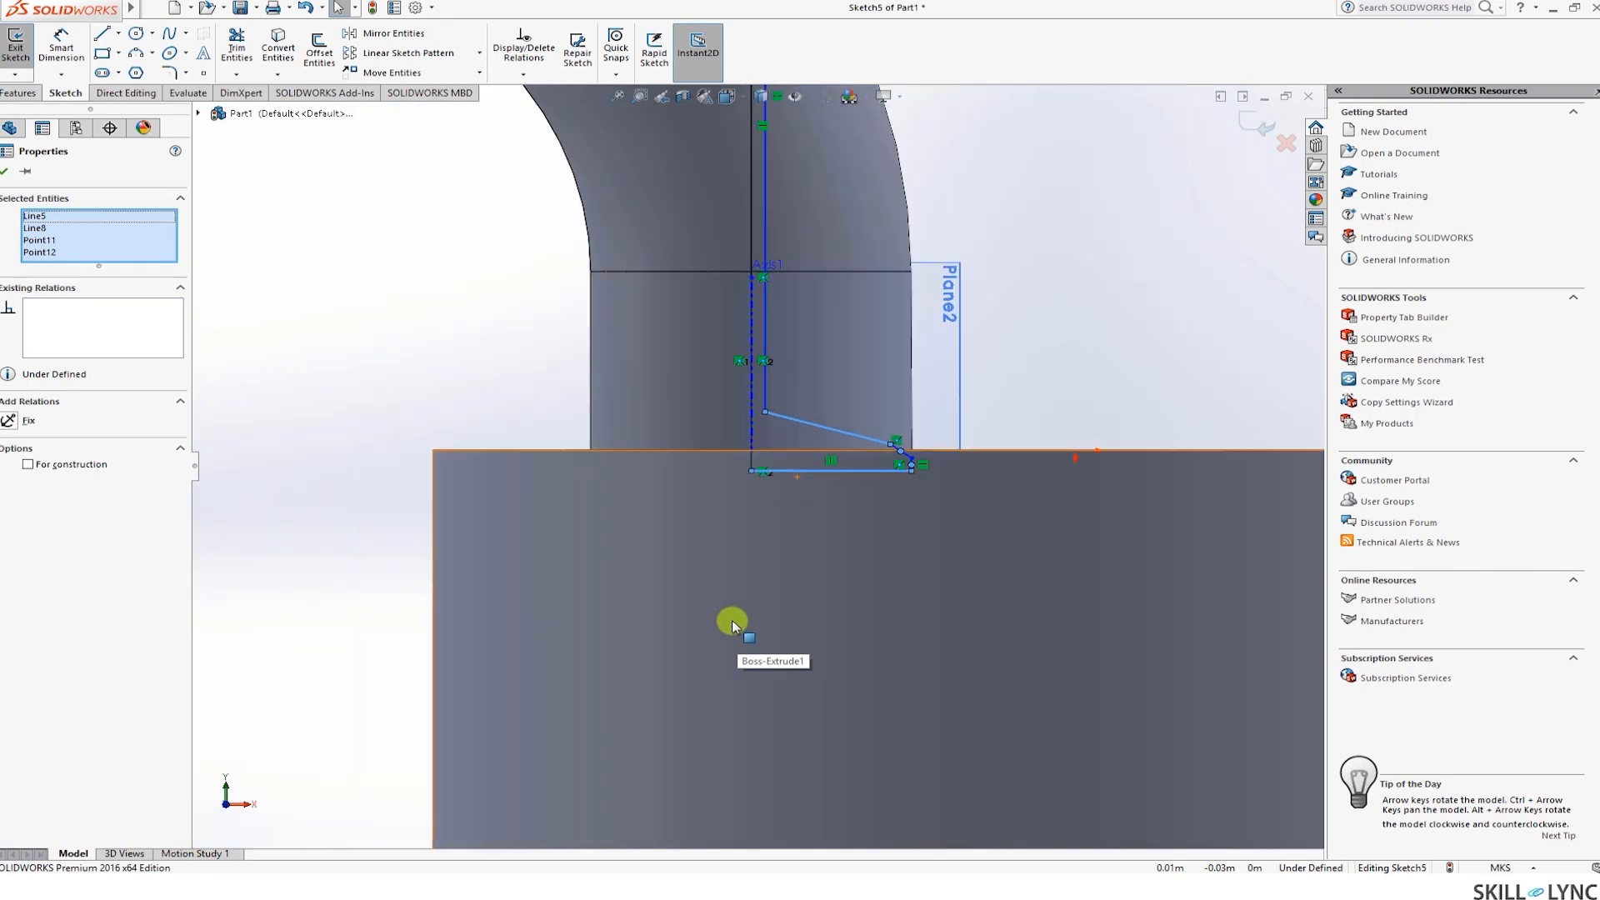
pyautogui.click(1015, 333)
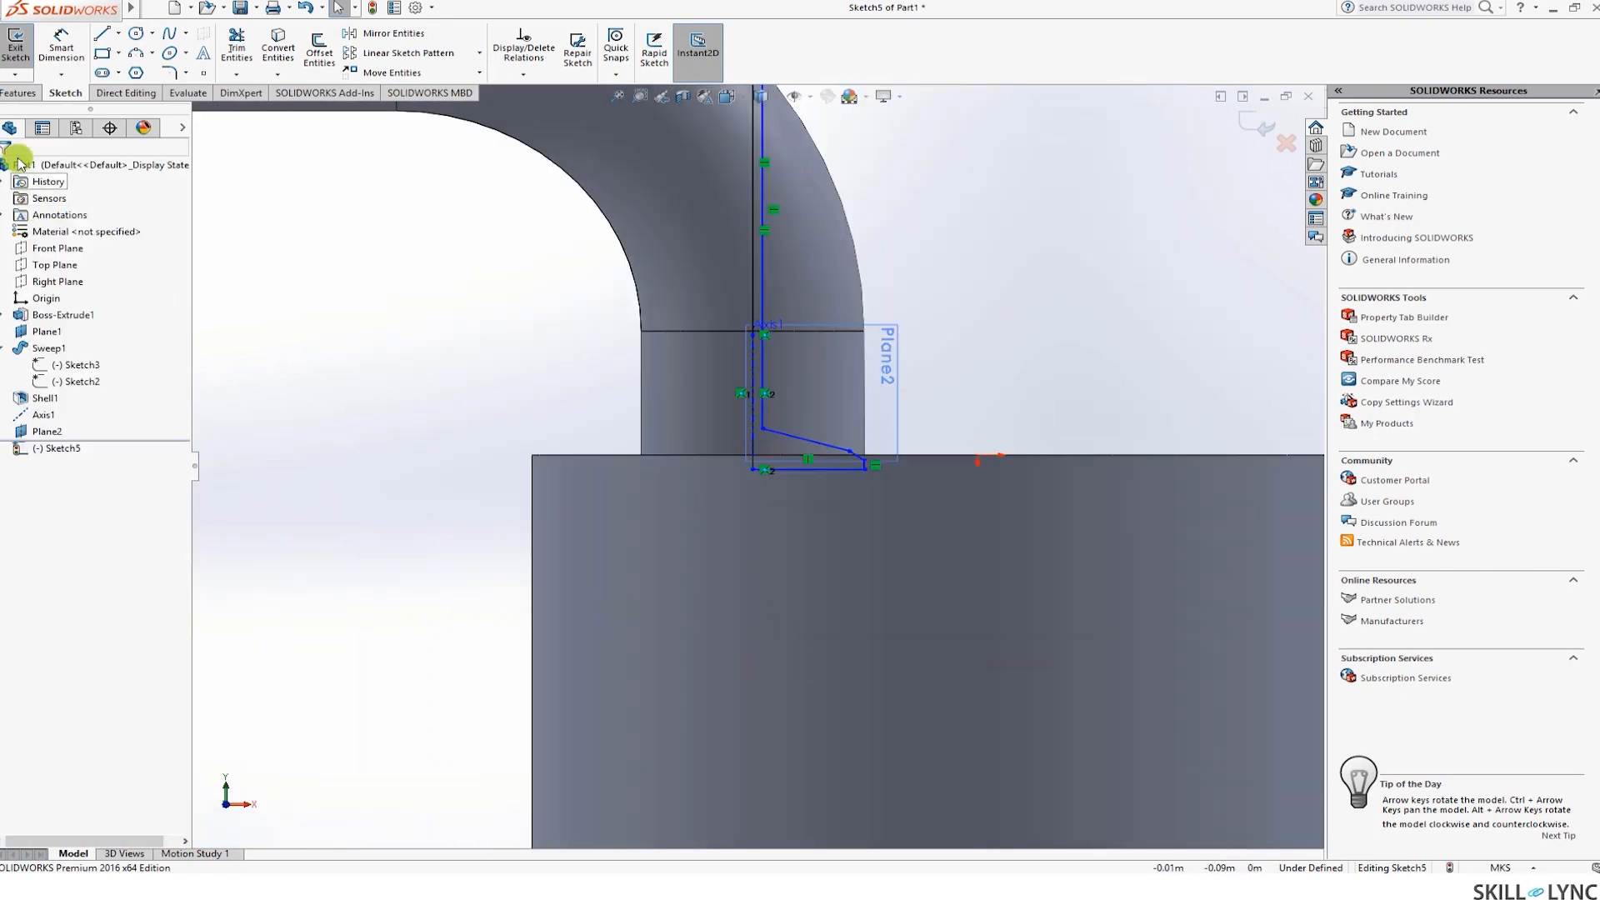
# Revolve the closed valve profile 360° about Axis1 as a boss merged with the body
pyautogui.click(10, 95)
pyautogui.click(75, 52)
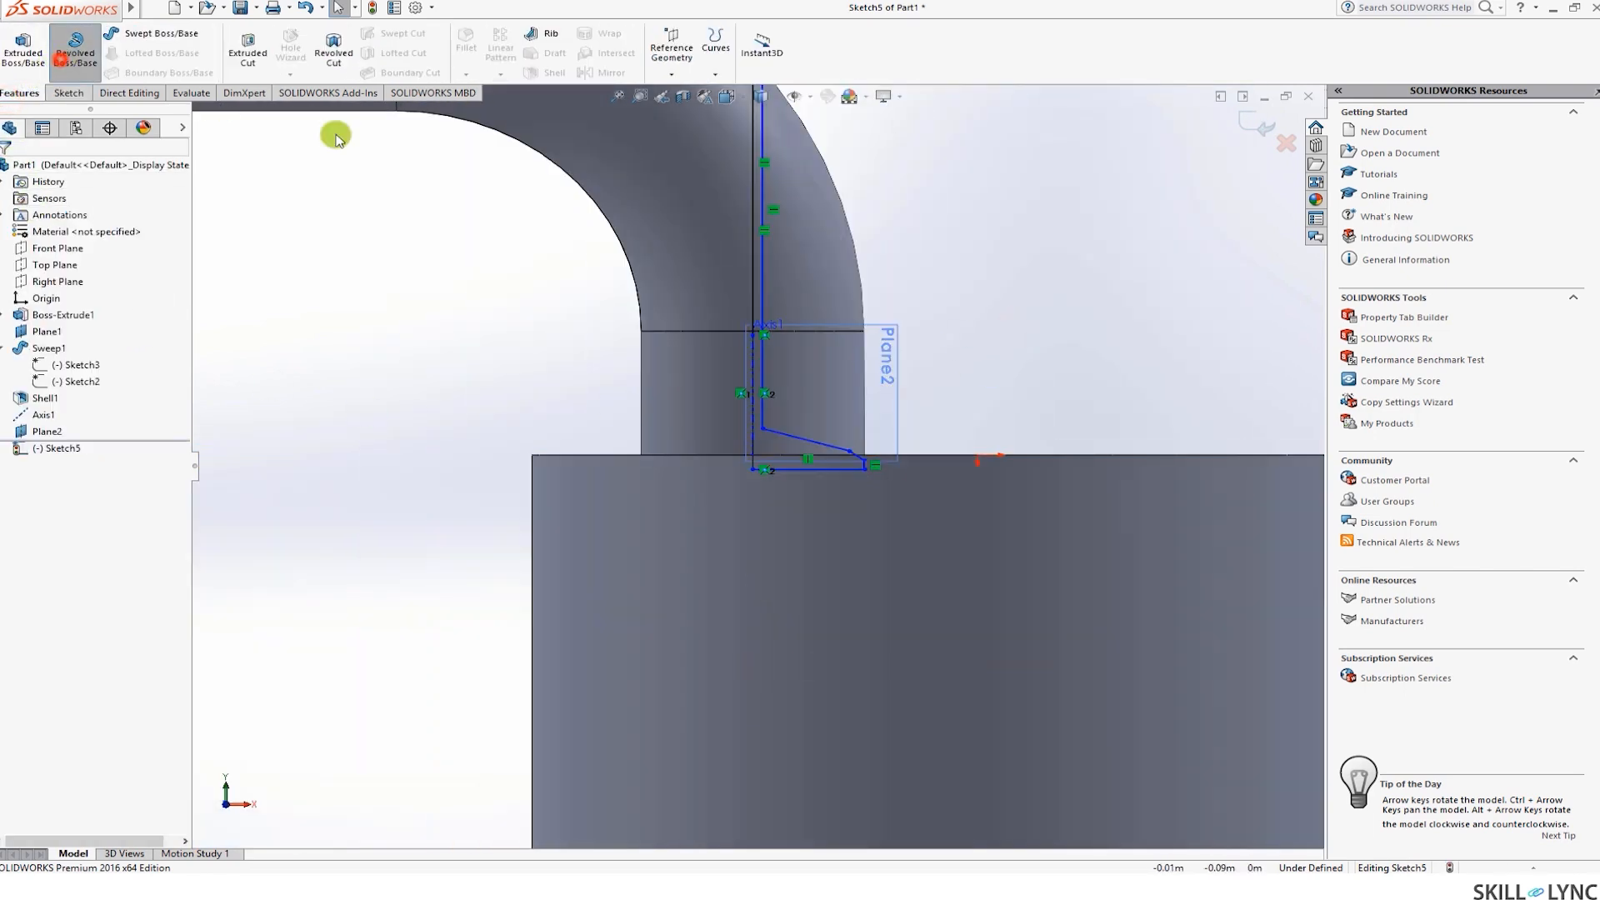
pyautogui.click(81, 220)
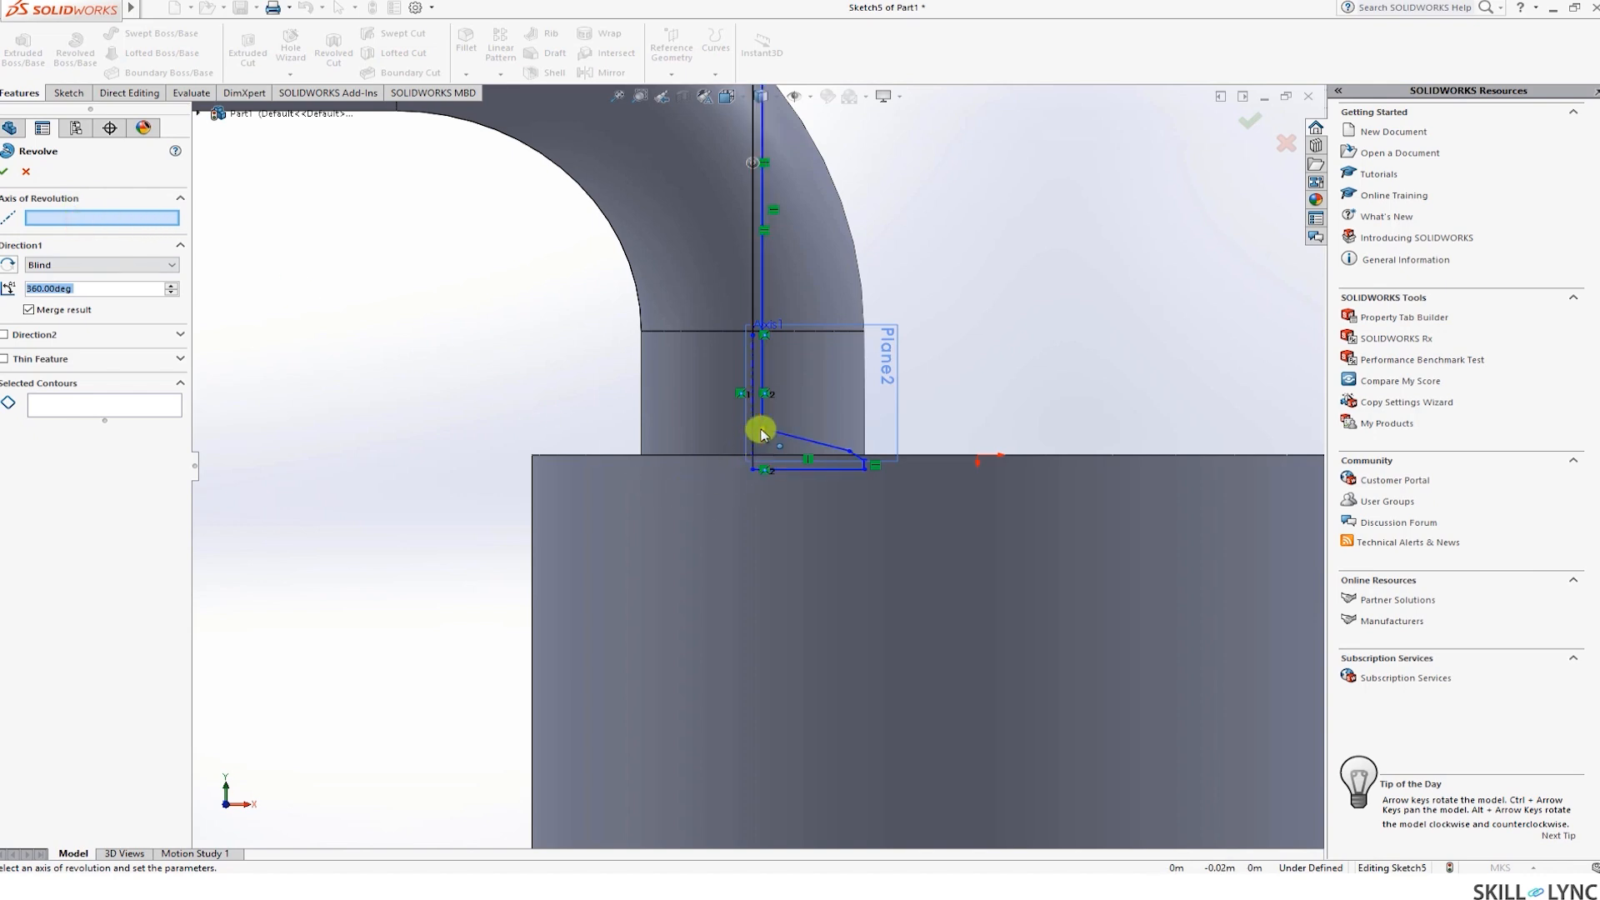
pyautogui.scroll(-3, 761, 433)
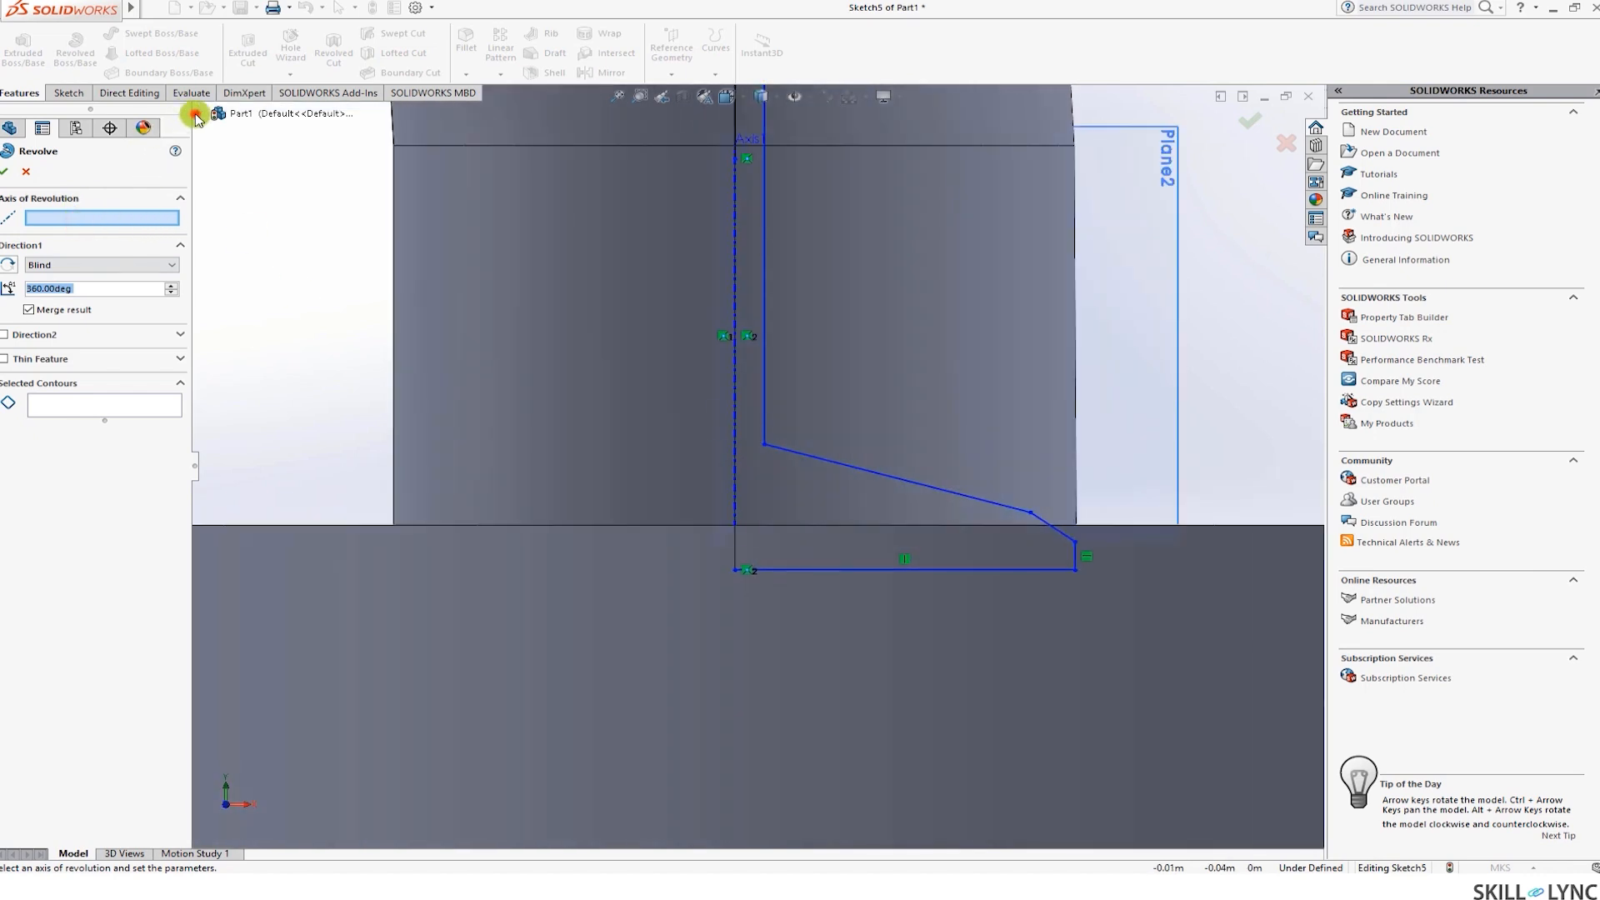
pyautogui.click(195, 114)
pyautogui.click(254, 332)
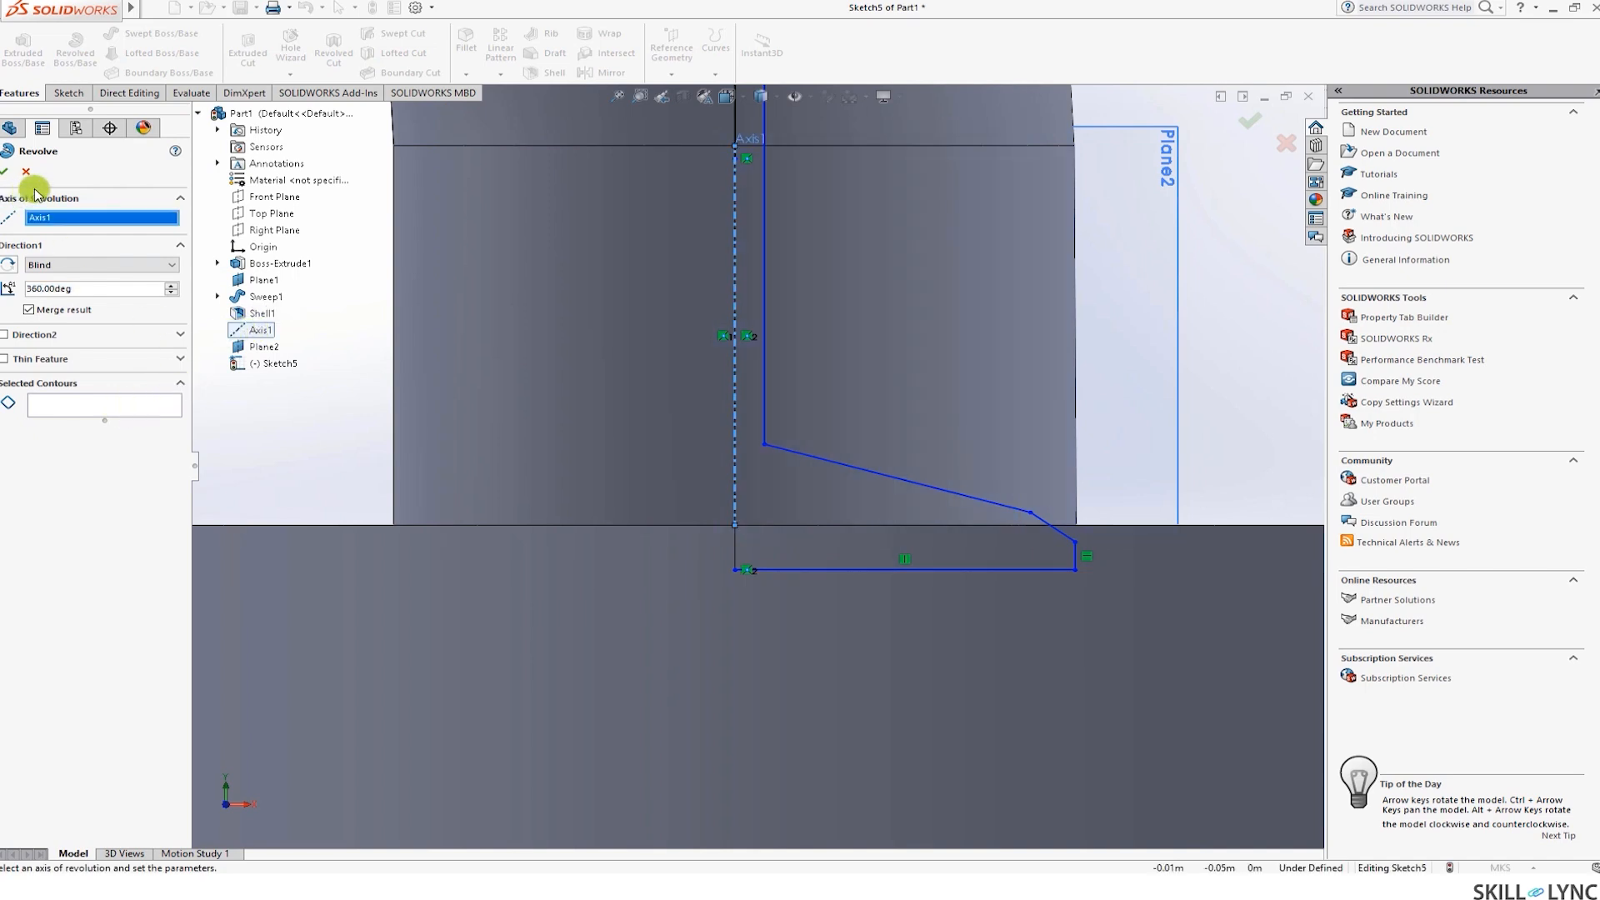
pyautogui.click(793, 570)
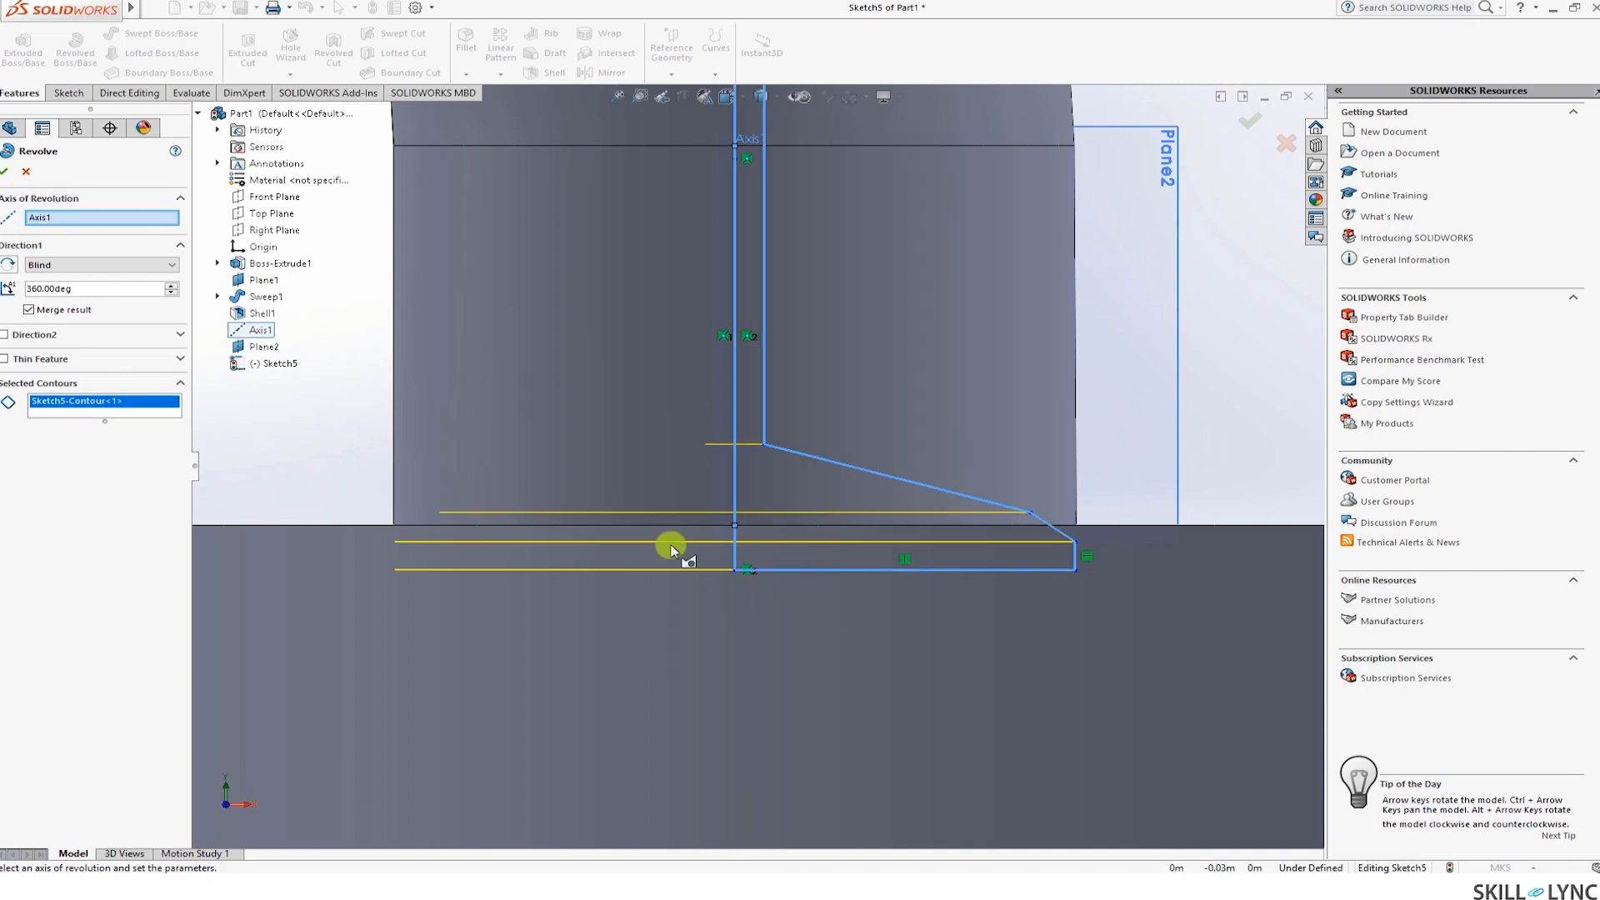
pyautogui.click(9, 173)
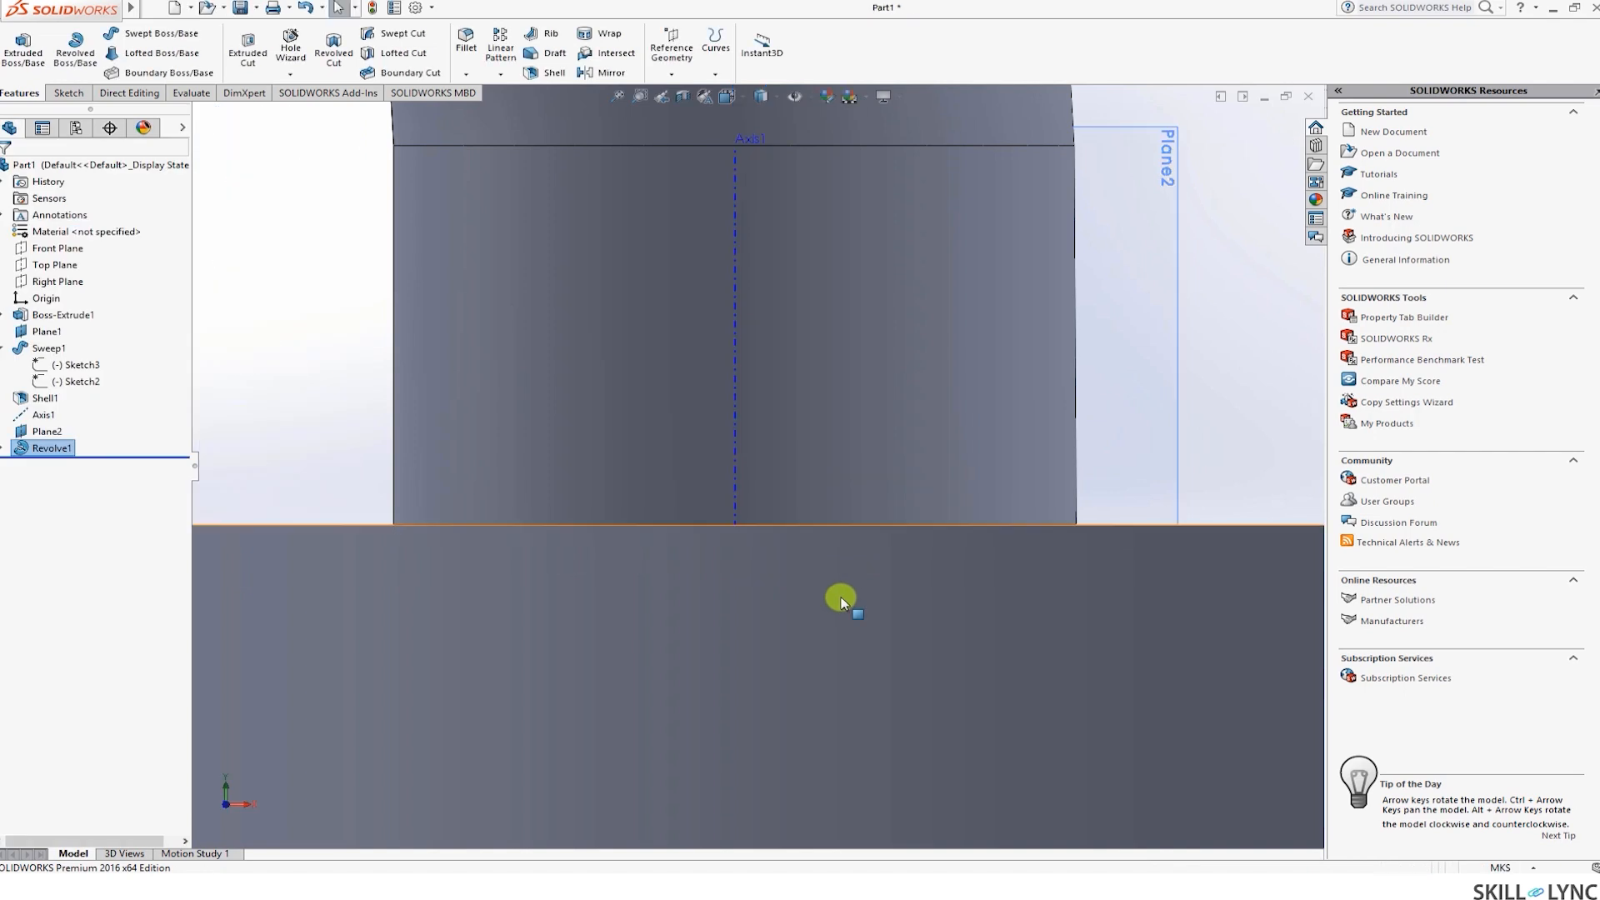
# Section the model through the Front Plane and examine how the revolved valve sits where the pipe meets the cylinder
pyautogui.scroll(8, 840, 601)
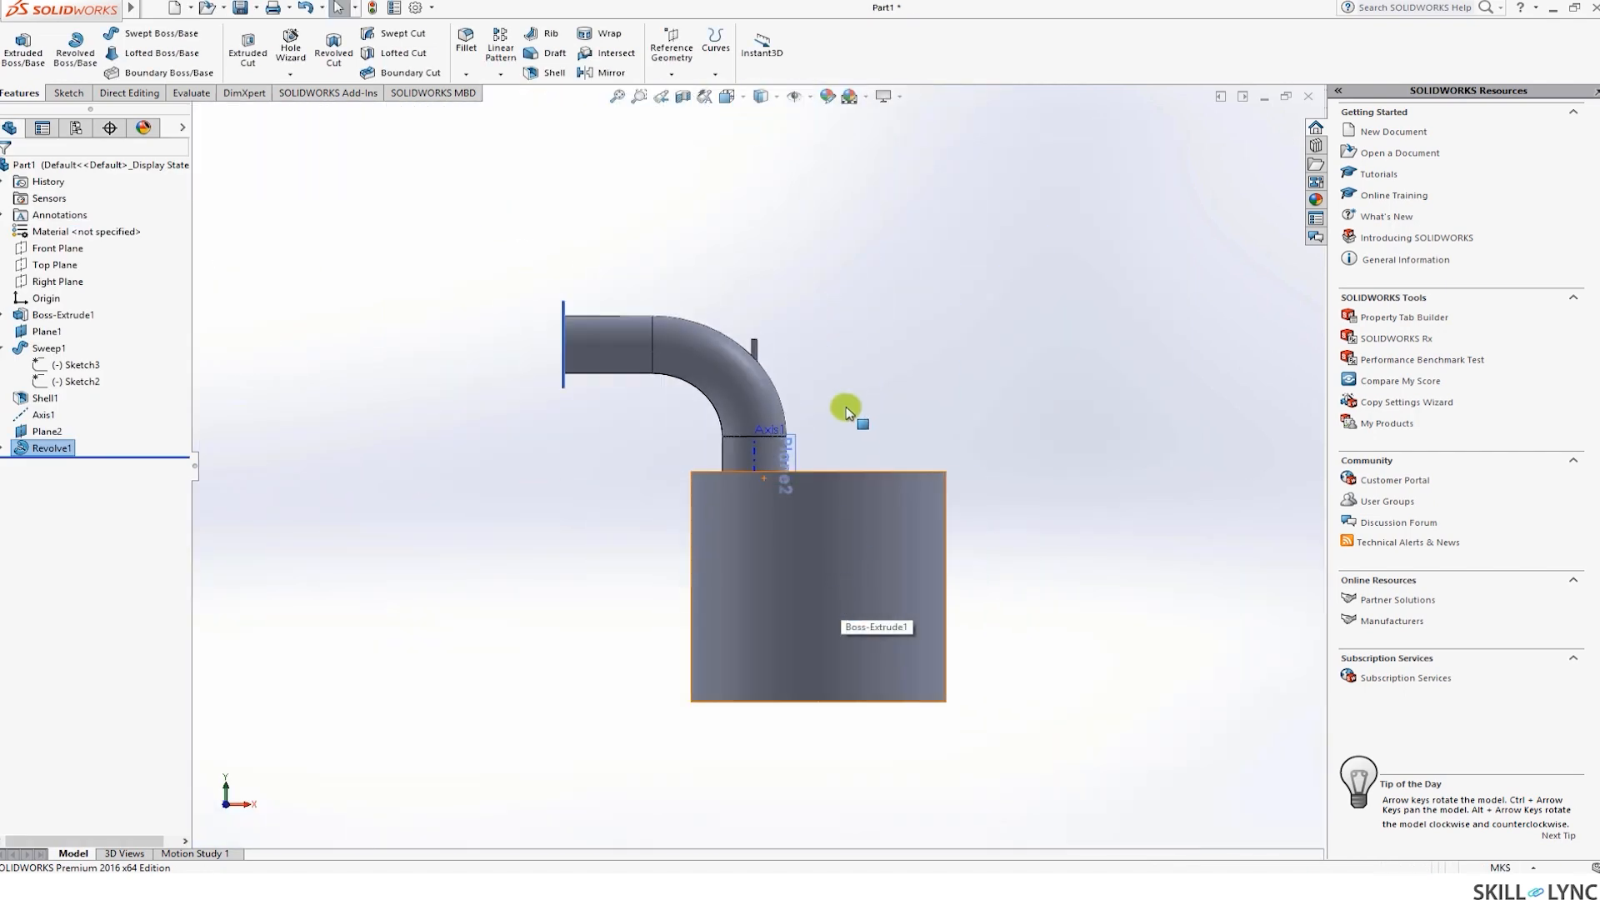
pyautogui.scroll(-3, 837, 404)
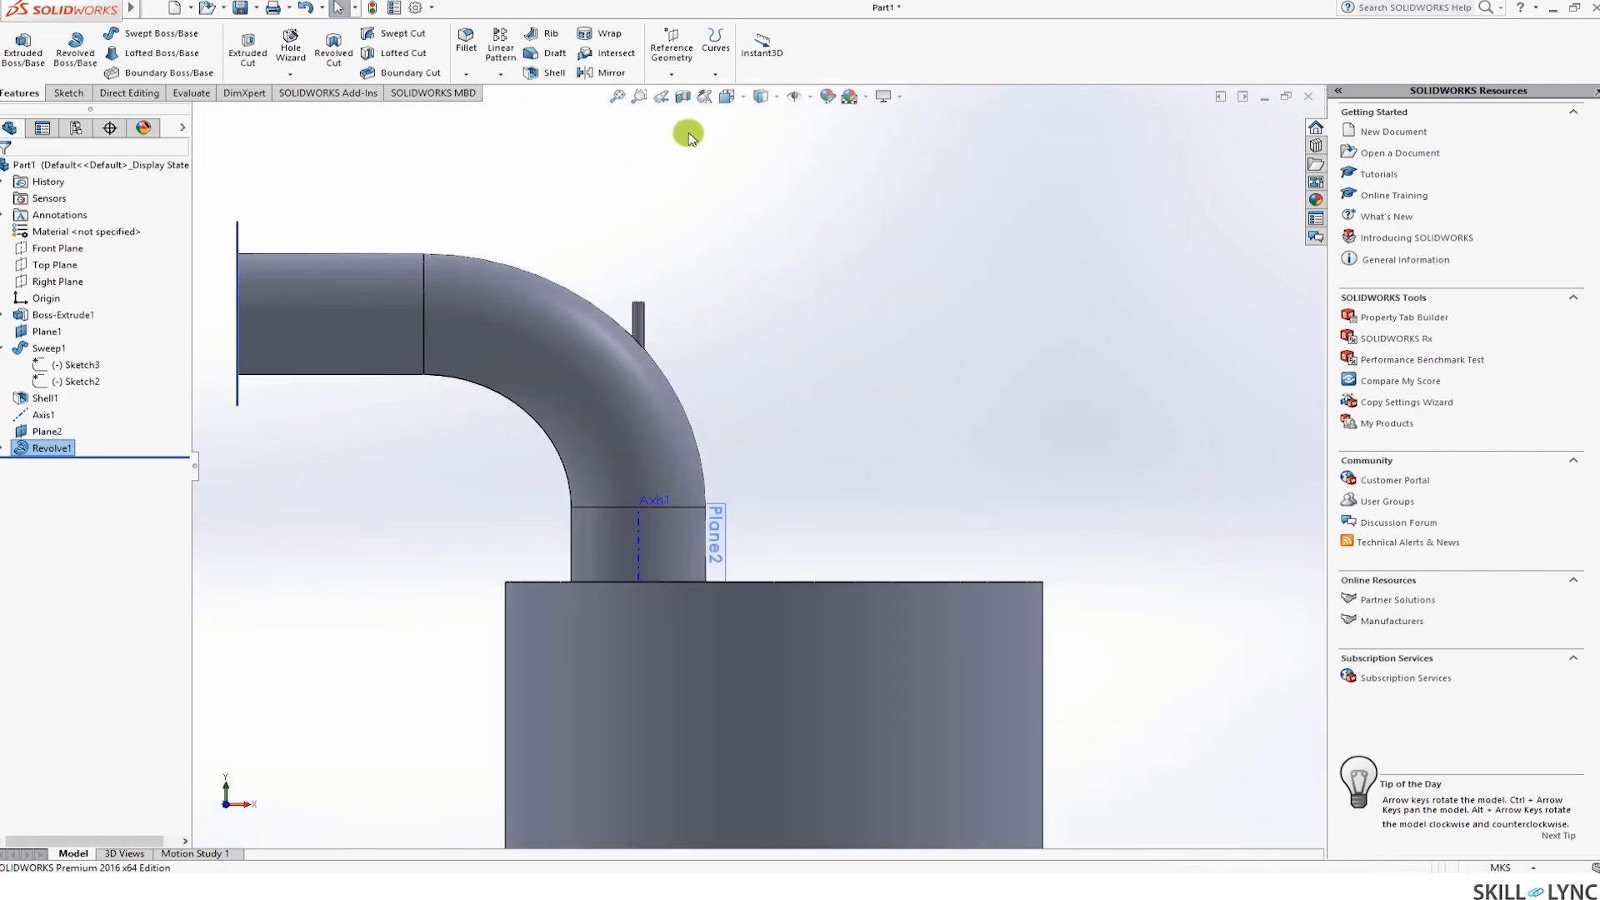
pyautogui.click(684, 97)
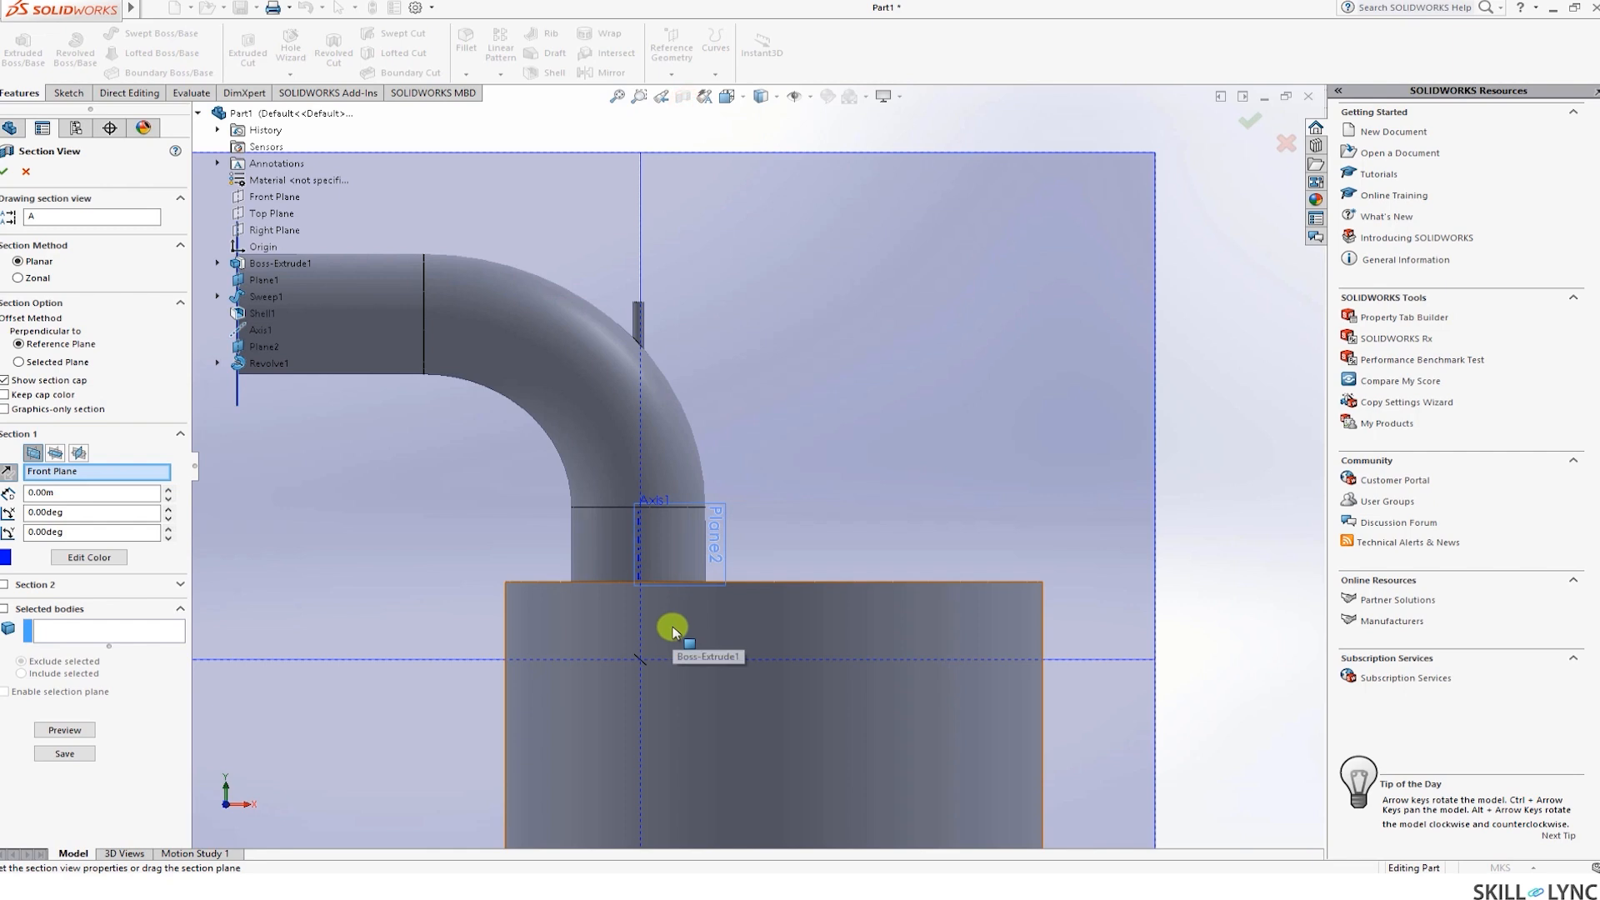
pyautogui.moveTo(967, 483); pyautogui.dragTo(480, 591, button='middle')
pyautogui.click(4, 170)
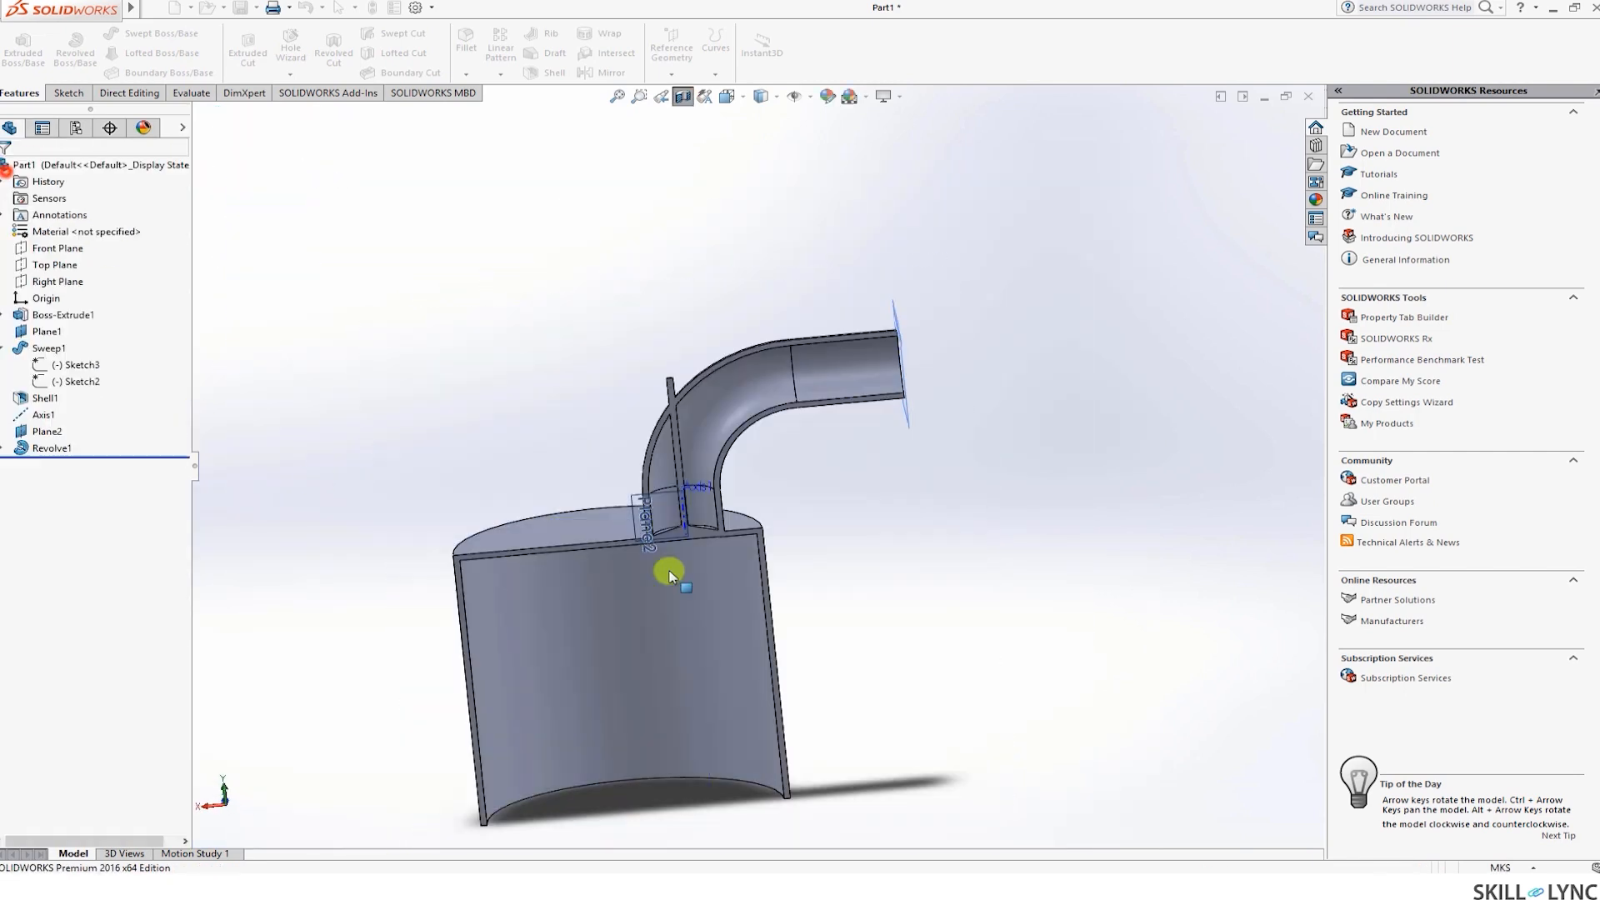
pyautogui.scroll(-5, 869, 681)
pyautogui.scroll(-5, 416, 371)
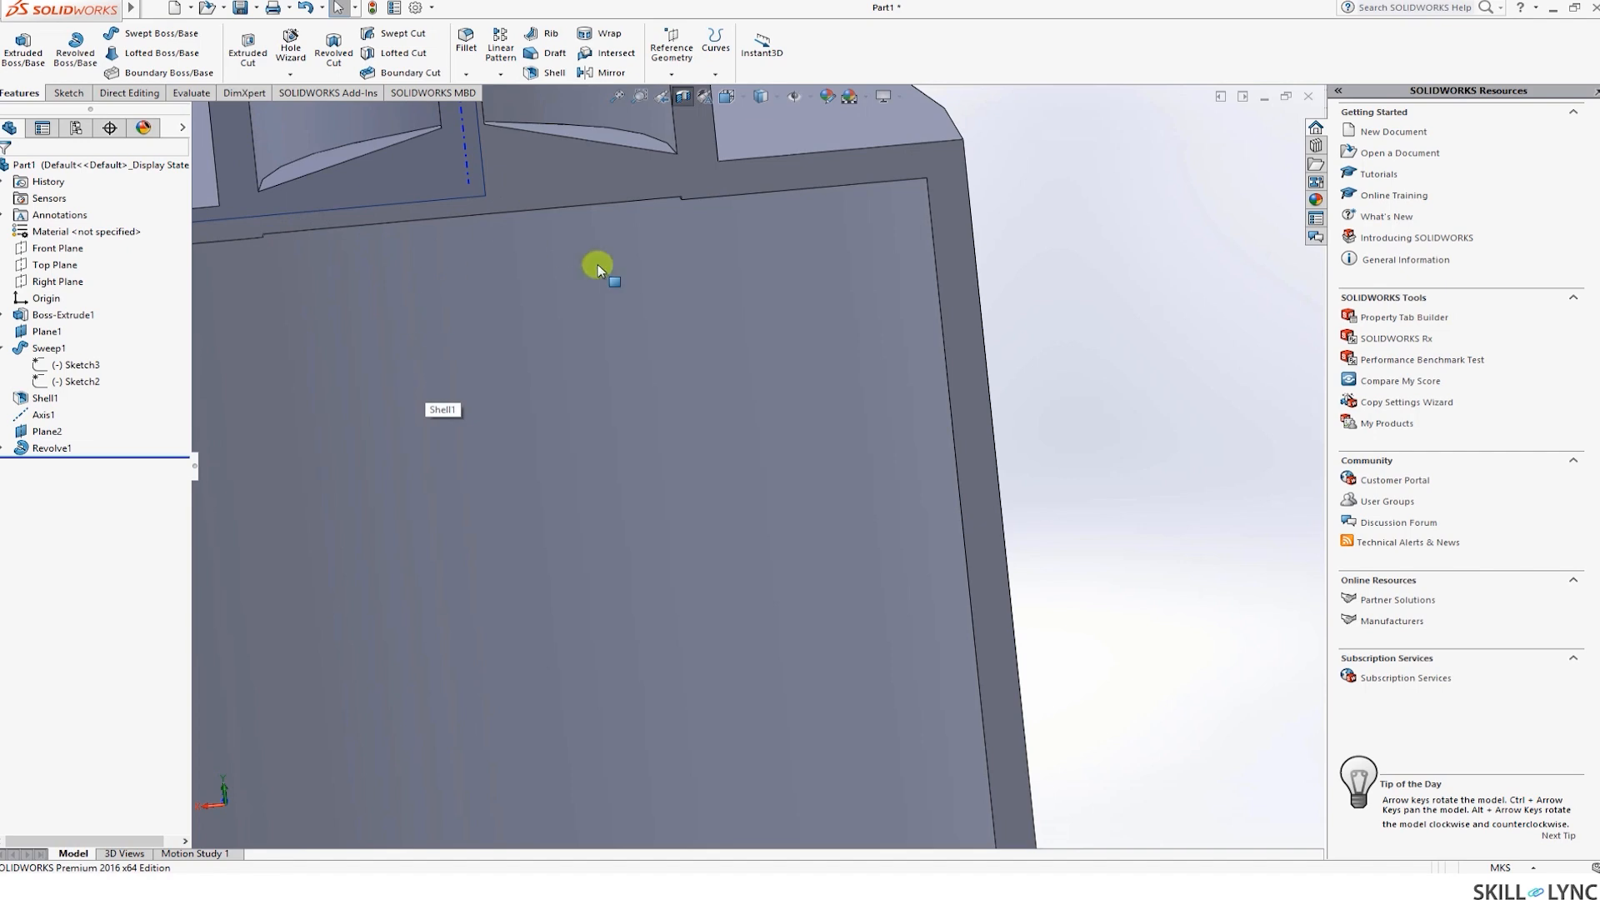
pyautogui.scroll(3, 860, 536)
pyautogui.scroll(-2, 646, 510)
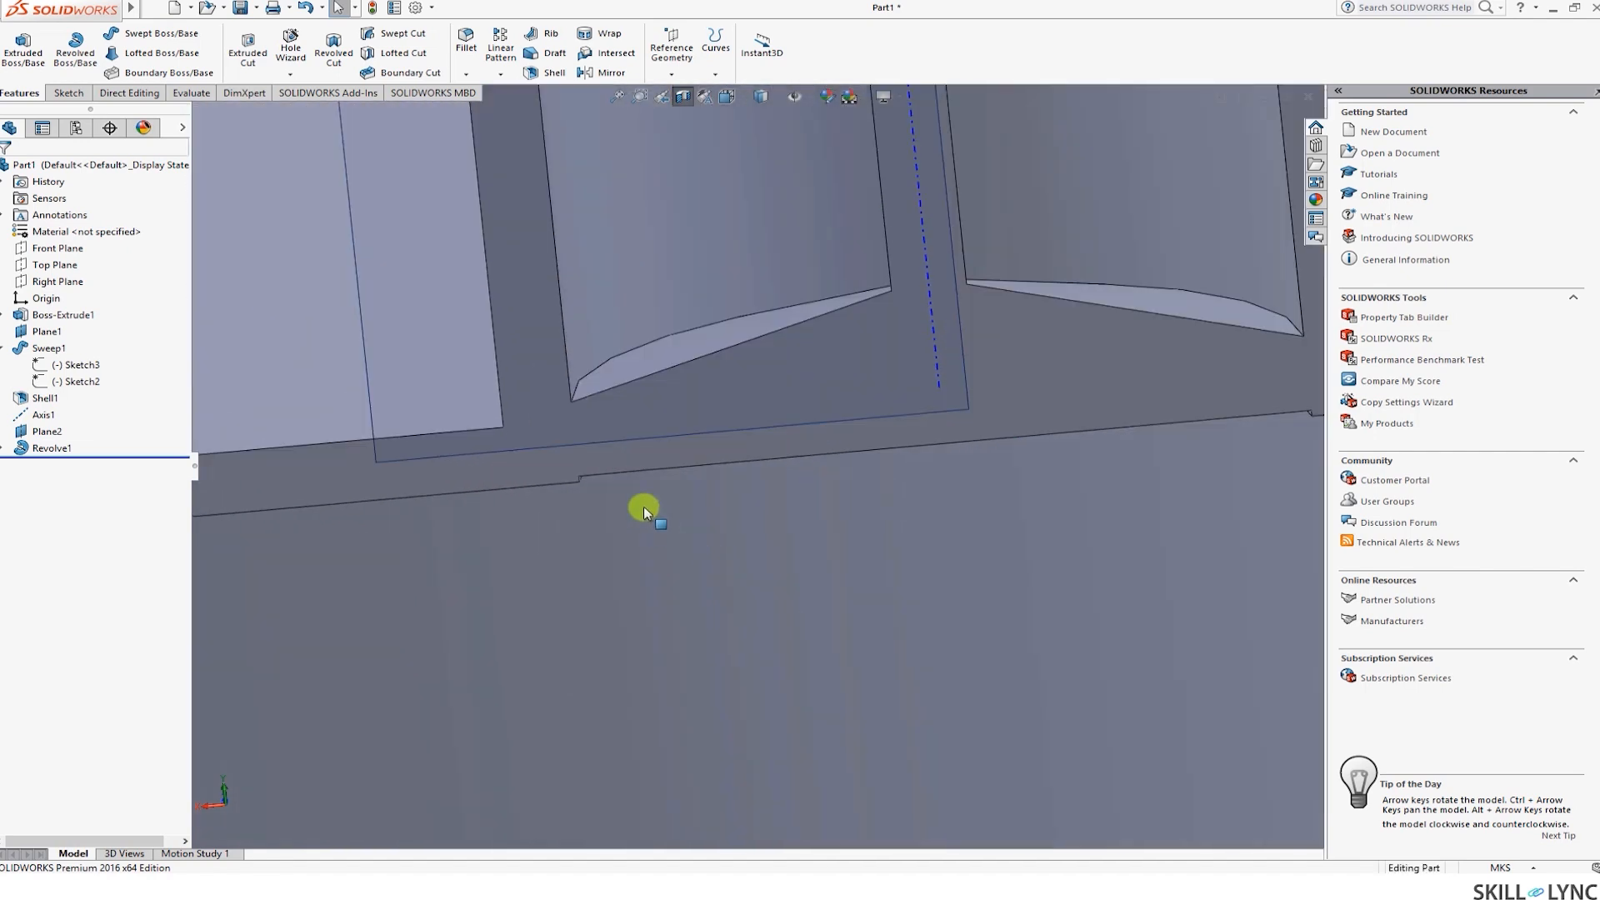
pyautogui.scroll(5, 642, 561)
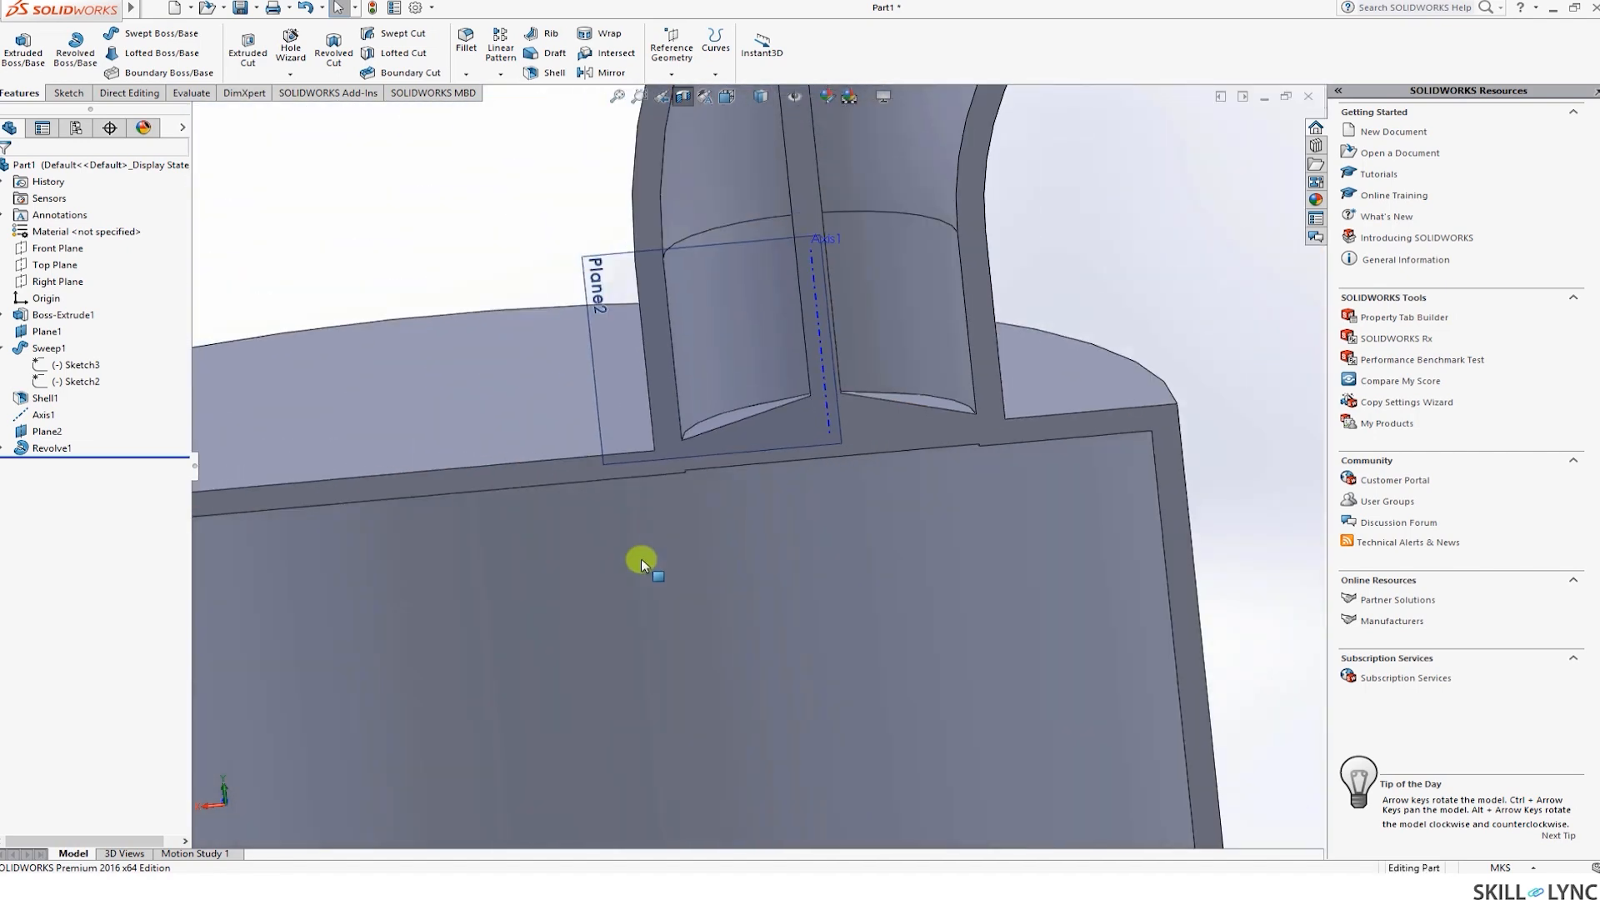
pyautogui.scroll(5, 737, 570)
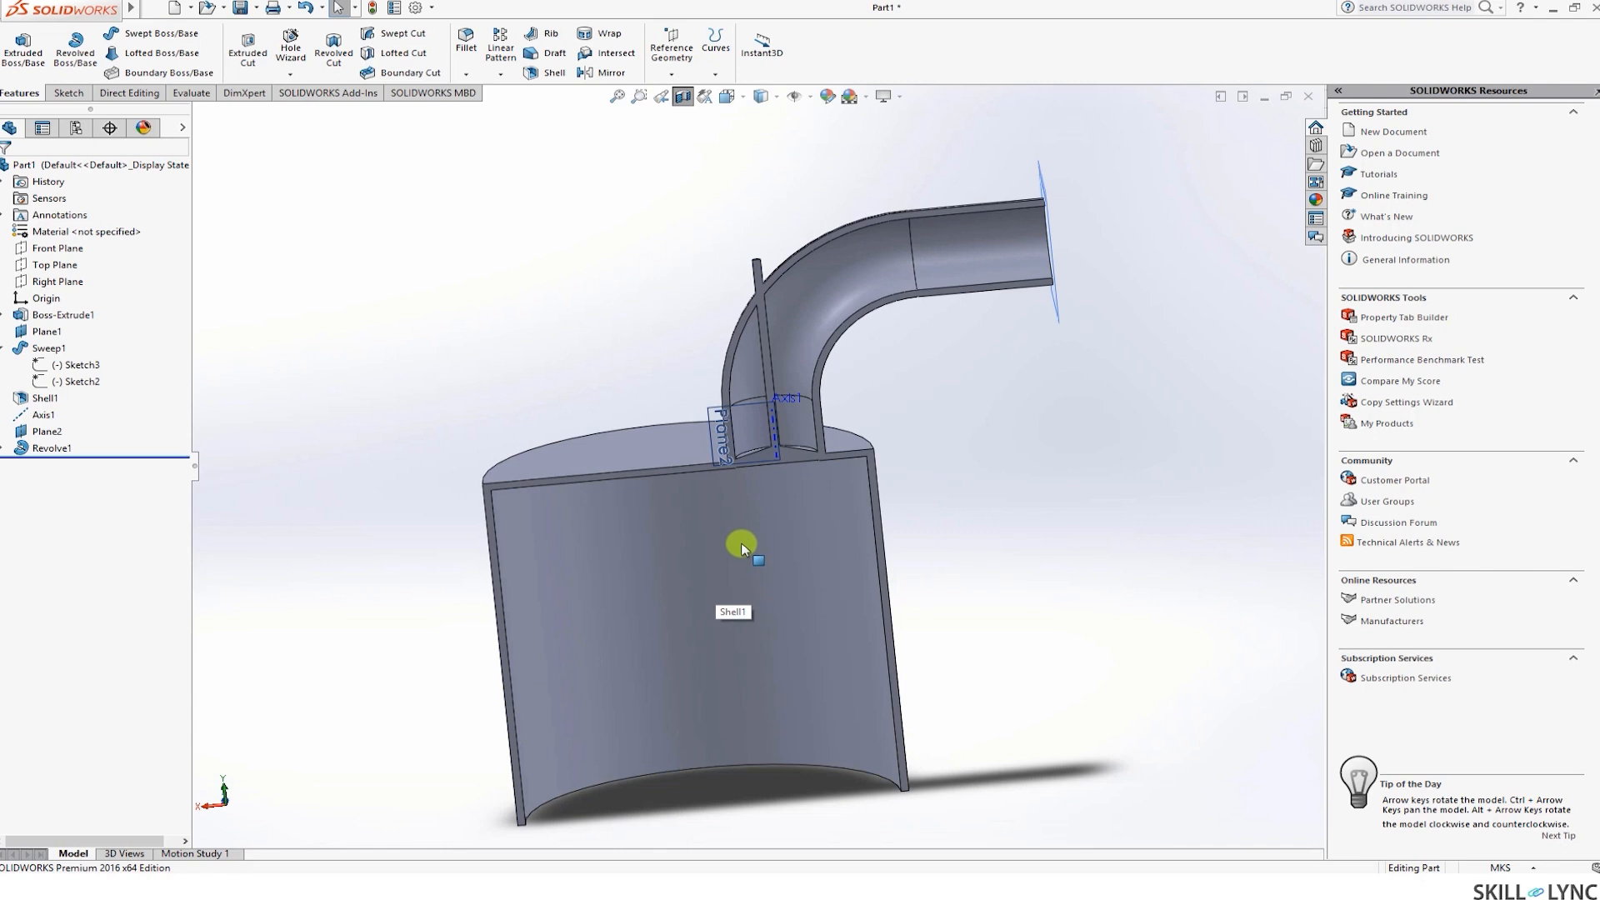